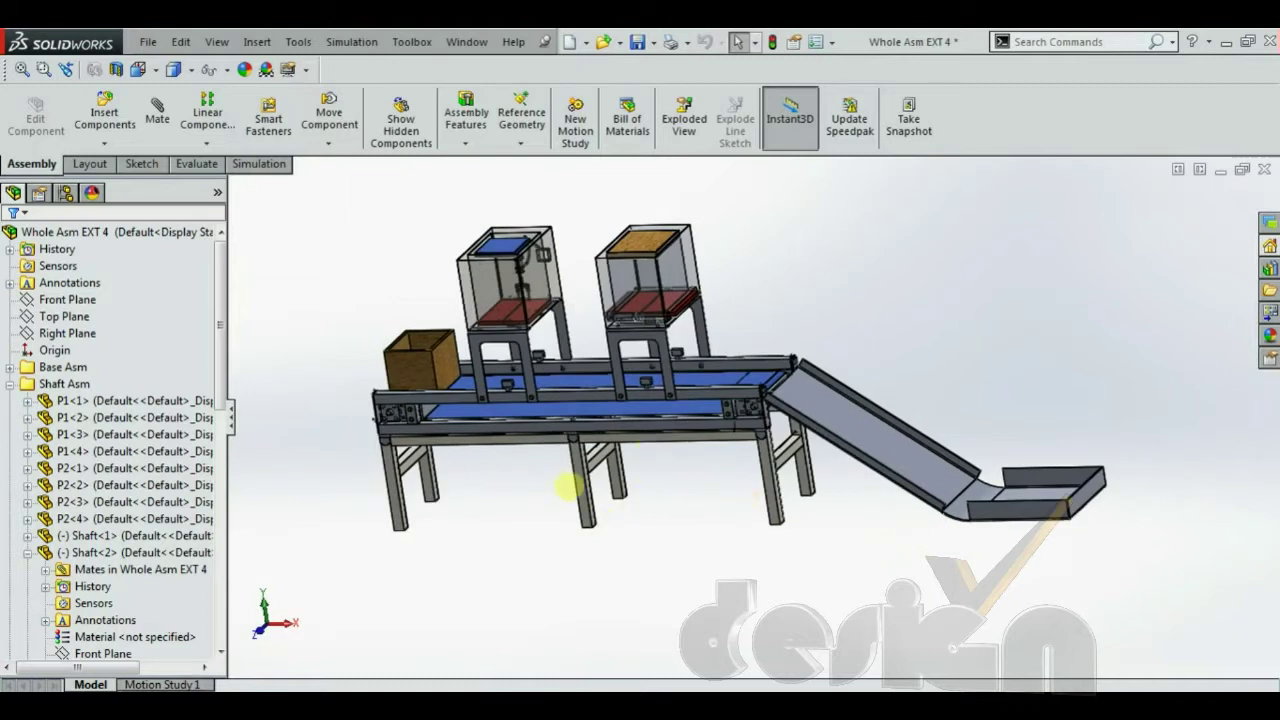
middle_click_drag(575, 500, 716, 538)
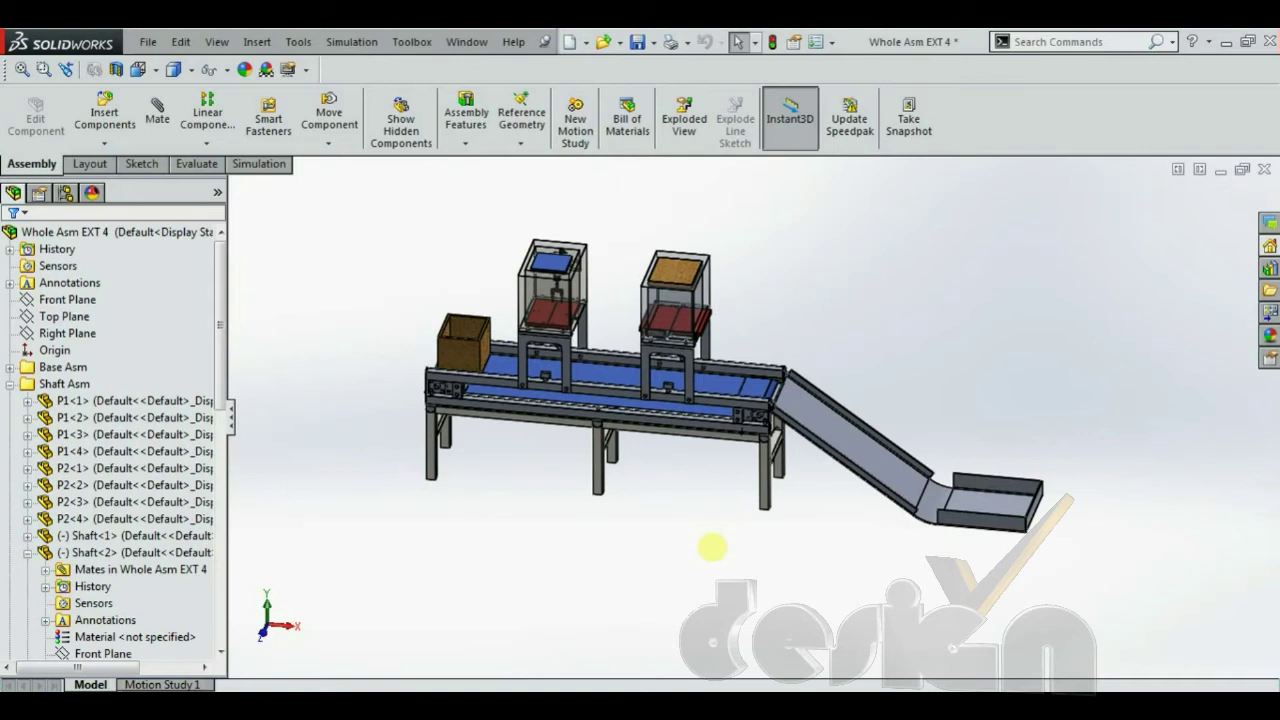
middle_click_drag(712, 548, 450, 508)
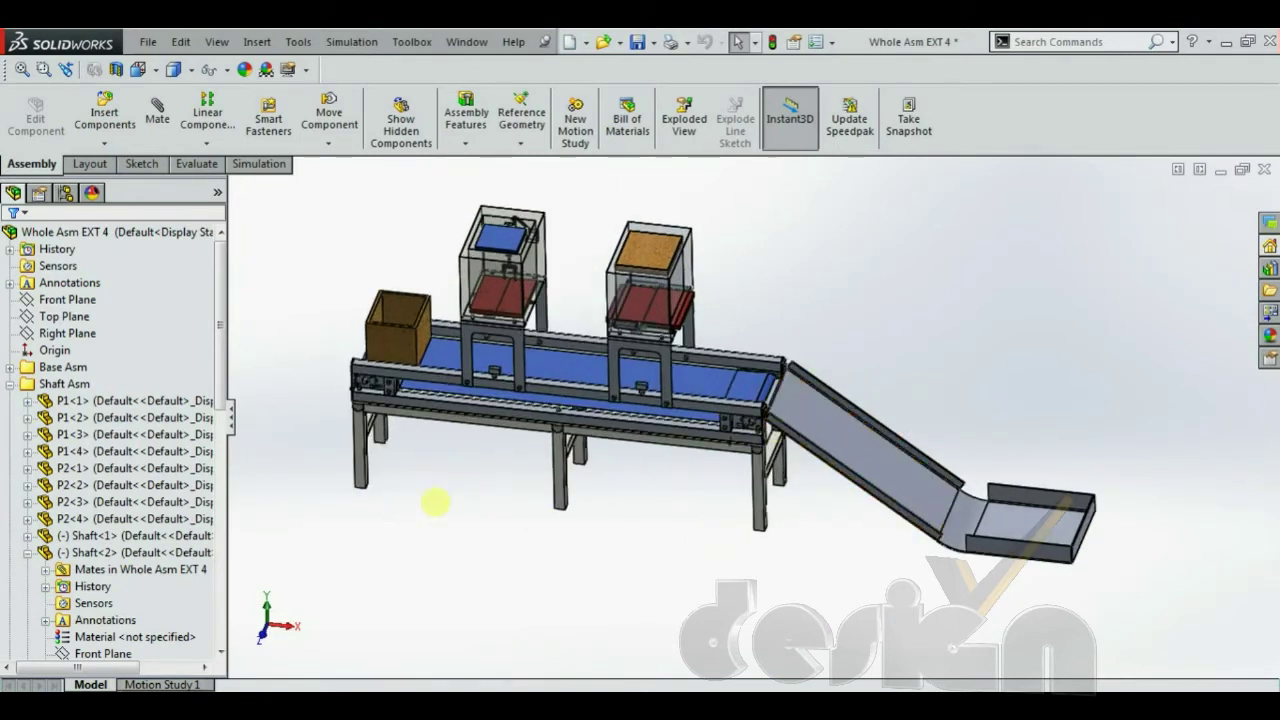
middle_click_drag(480, 405, 480, 443)
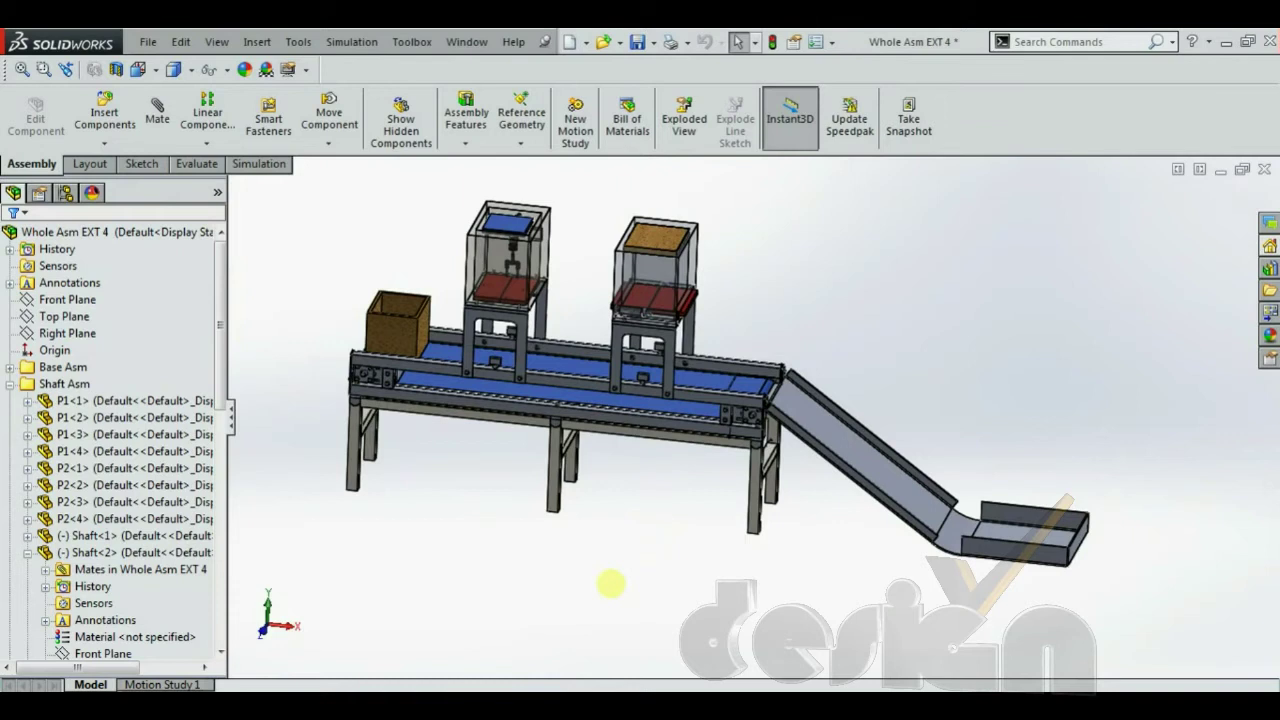
middle_click_drag(580, 575, 557, 580)
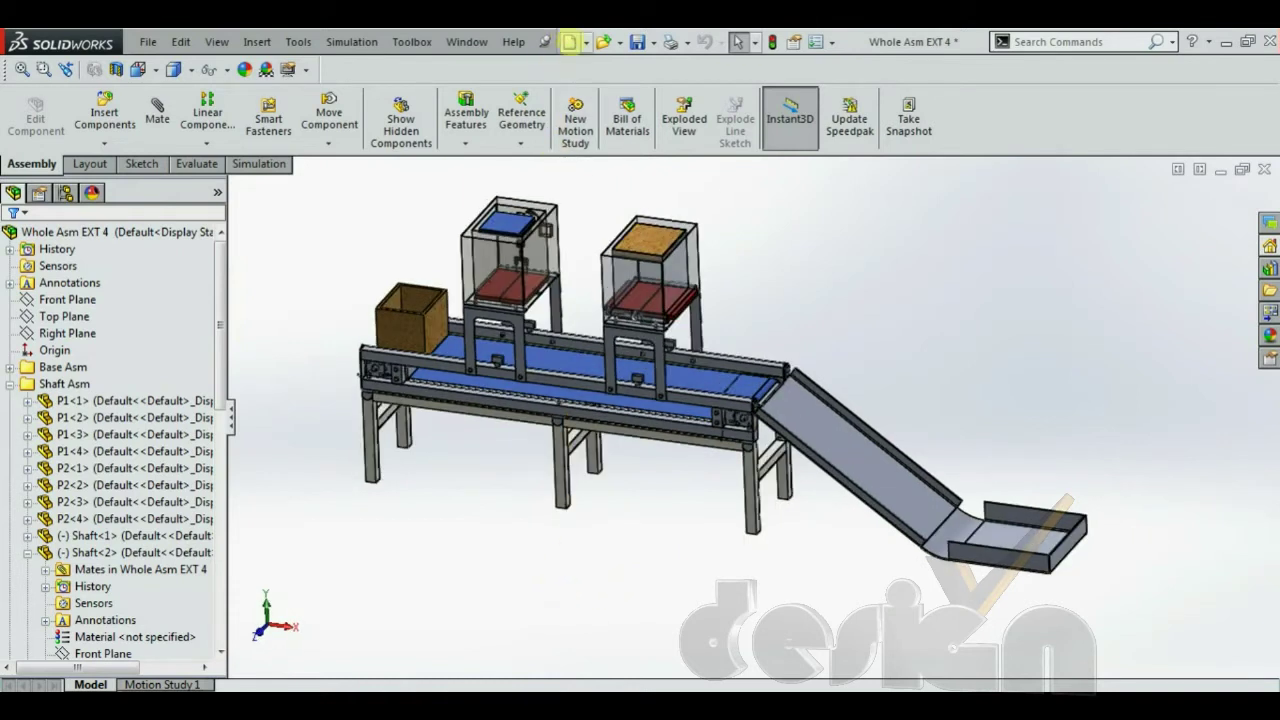
Create a new part and open a sketch on the Top Plane, viewed normal to the plane.
left_click(569, 41)
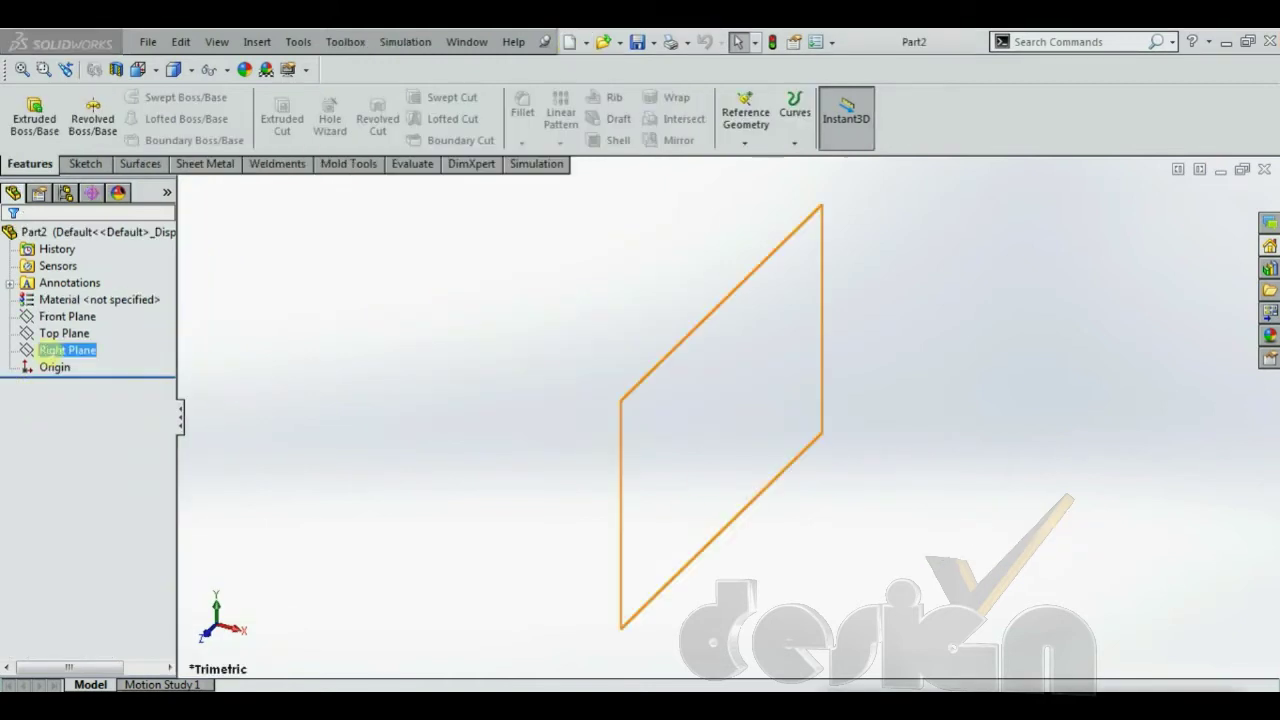
right_click(64, 333)
left_click(146, 305)
right_click(64, 333)
left_click(86, 298)
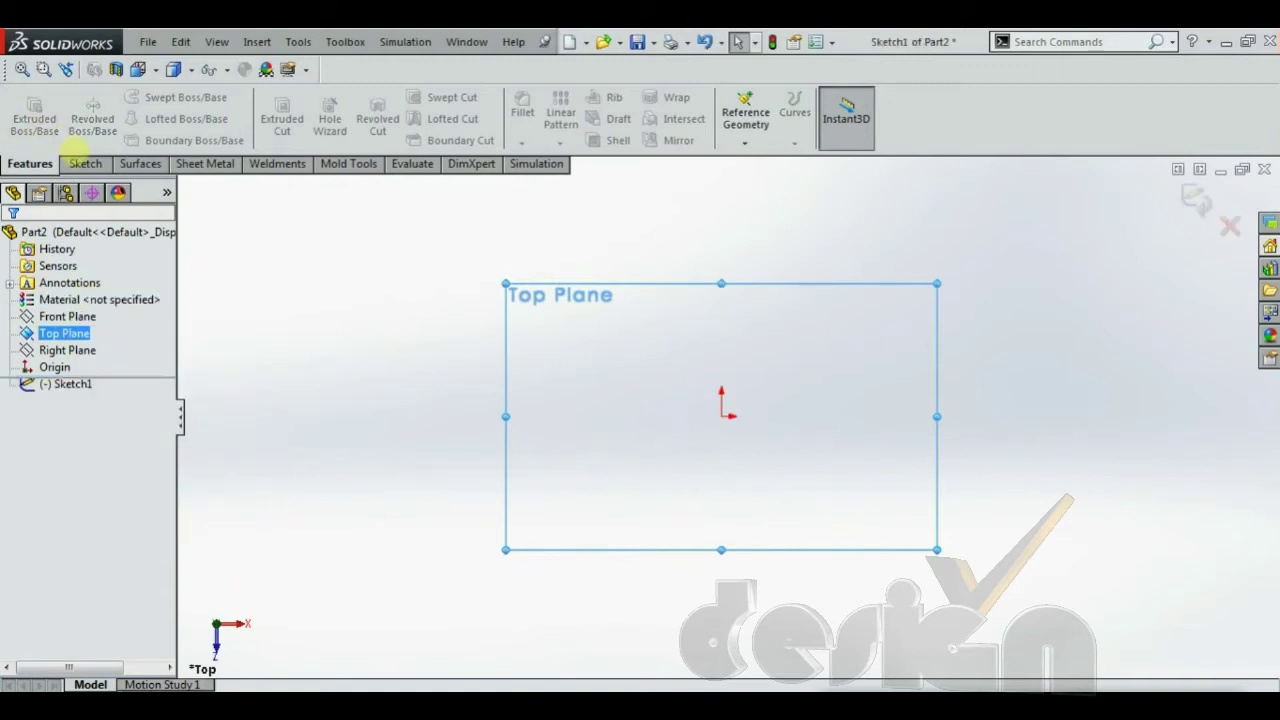
Sketch a horizontal centerline through the origin, extending to both sides of it.
left_click(85, 163)
left_click(153, 96)
left_click(153, 96)
left_click(137, 97)
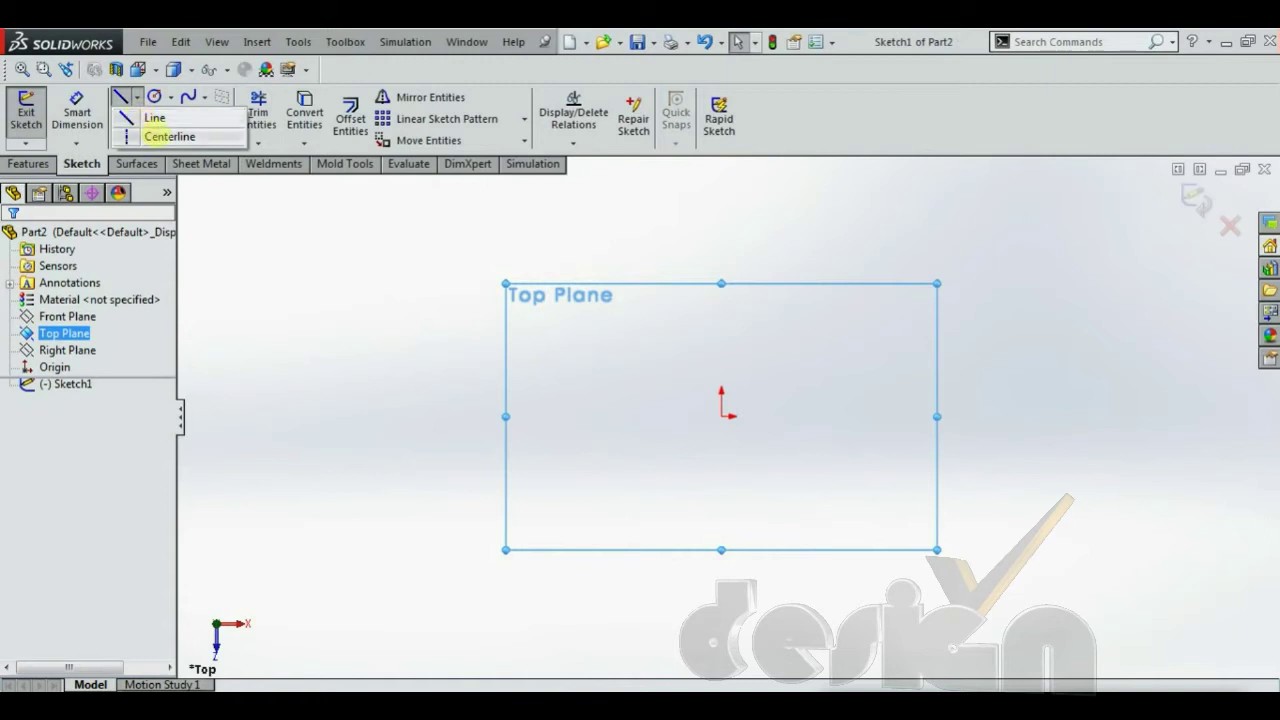
left_click(160, 136)
left_click(456, 416)
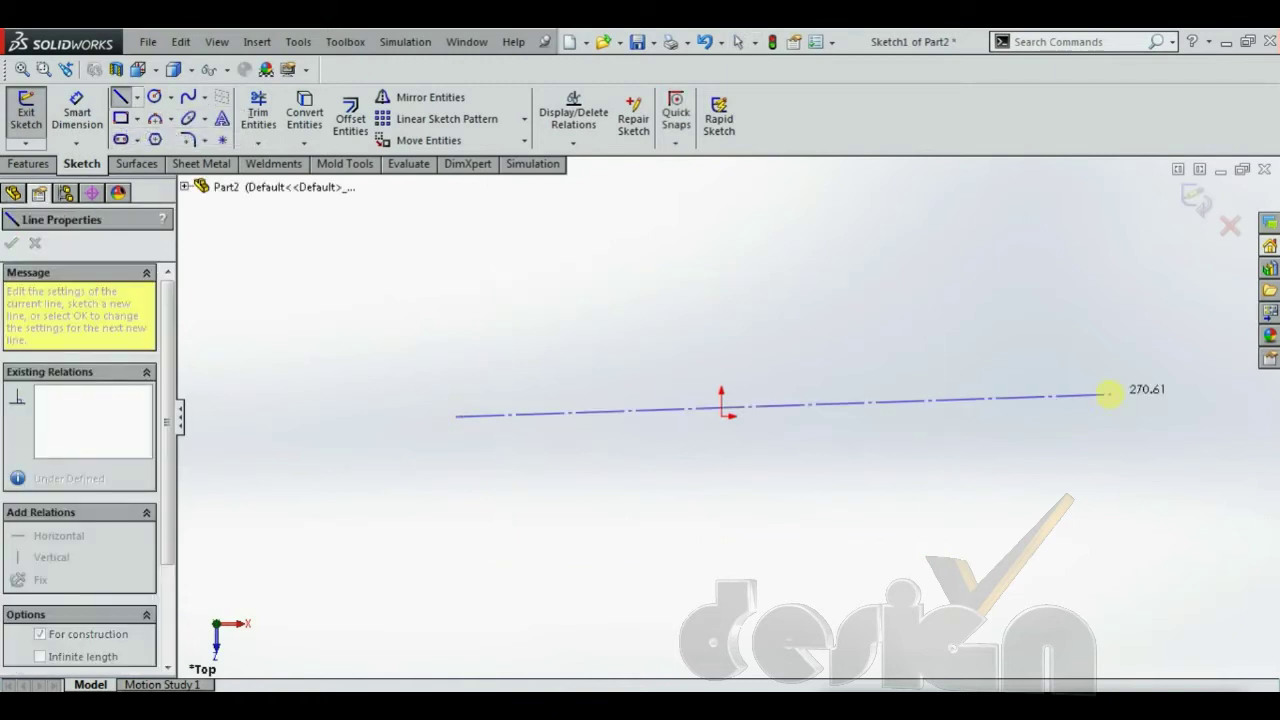
left_click(1083, 416)
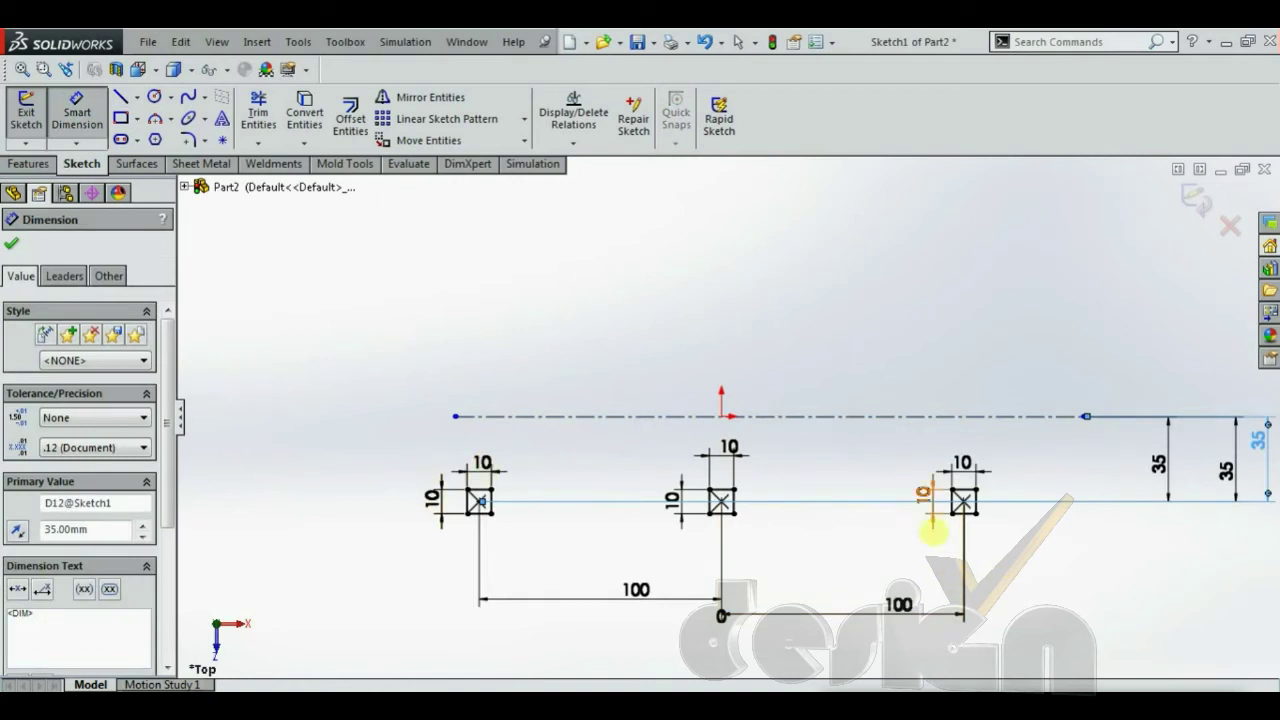
Finish dimensioning, mirror the three 10 mm squares about the horizontal centerline, and exit the sketch.
left_click(12, 244)
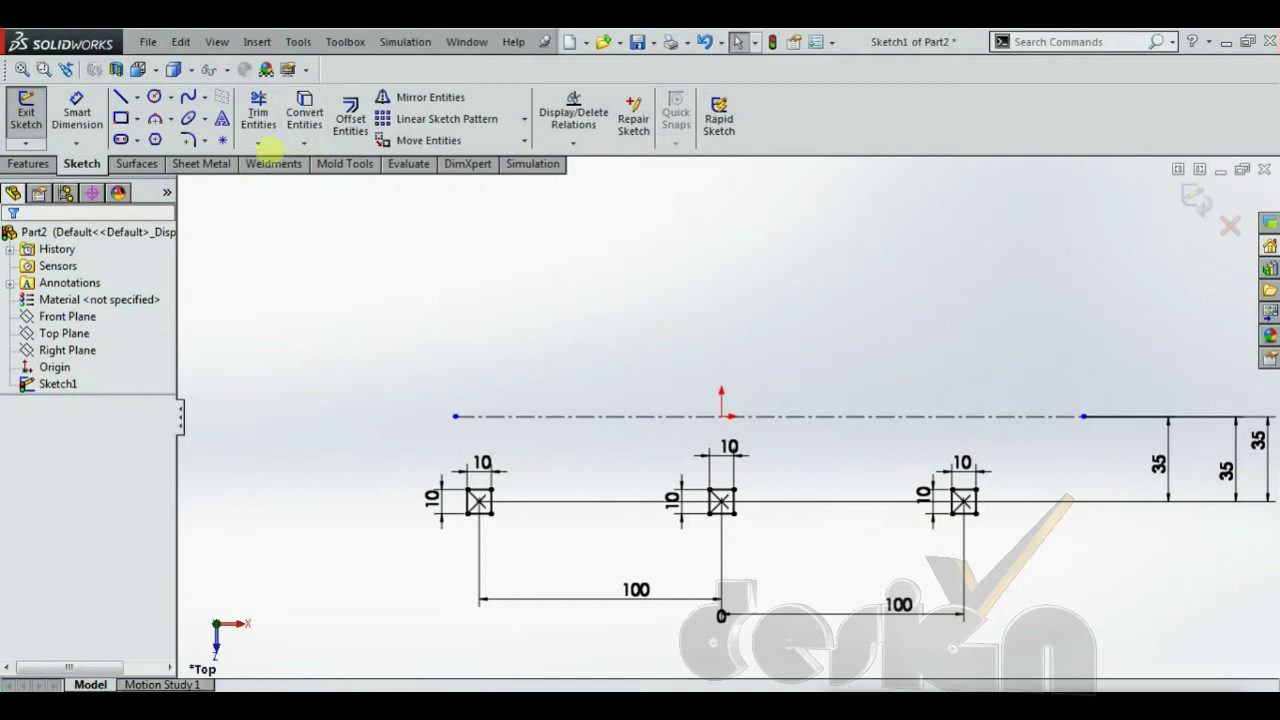
left_click(425, 97)
left_click_drag(1080, 596, 382, 458)
left_click(116, 486)
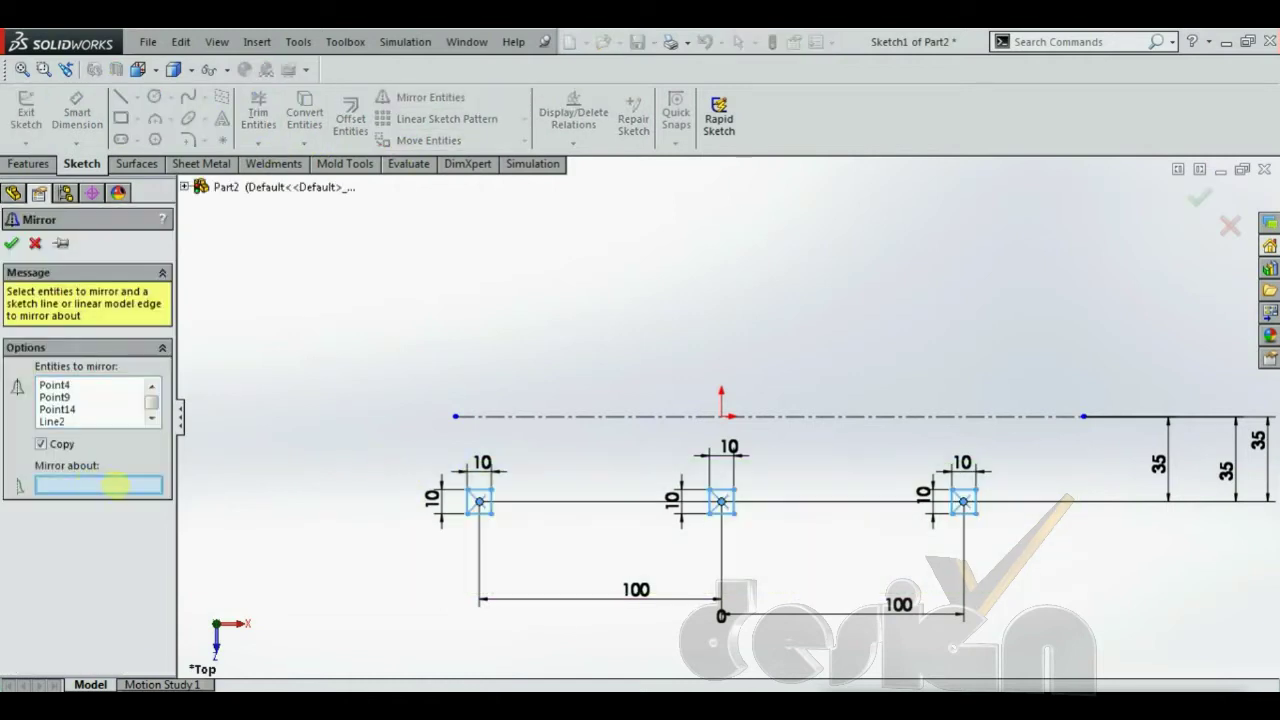
left_click(600, 416)
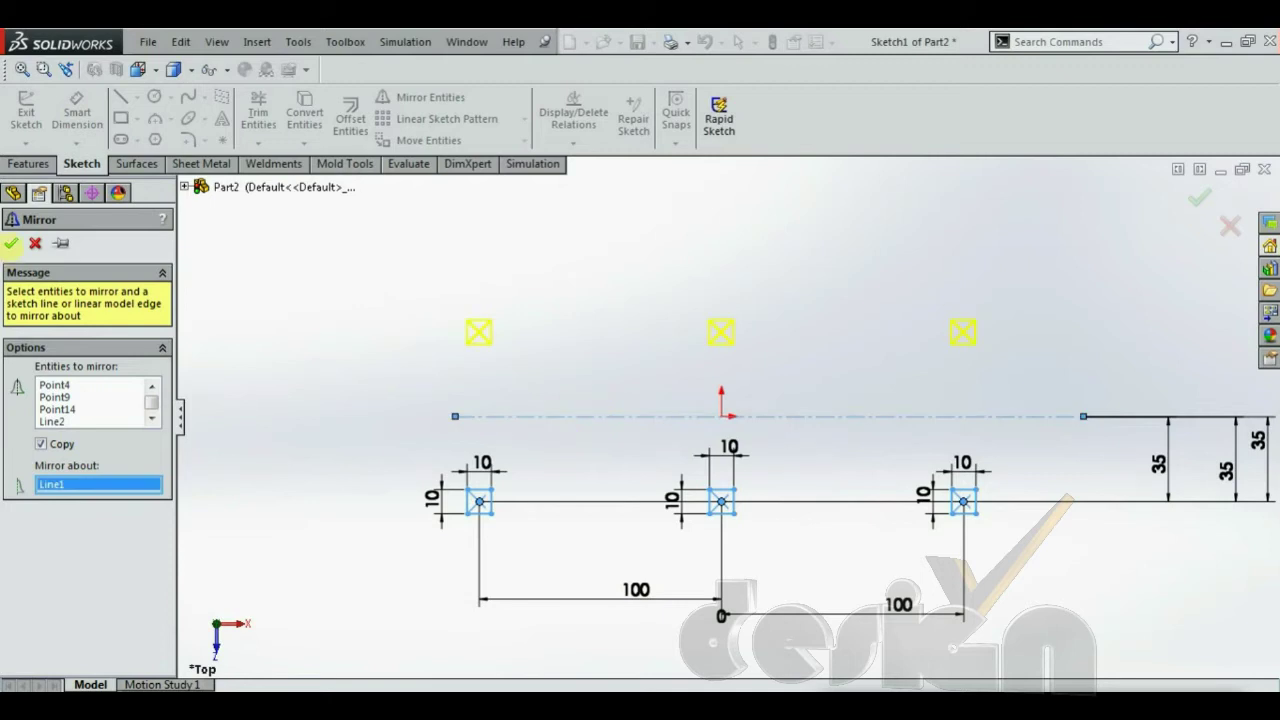
left_click(11, 243)
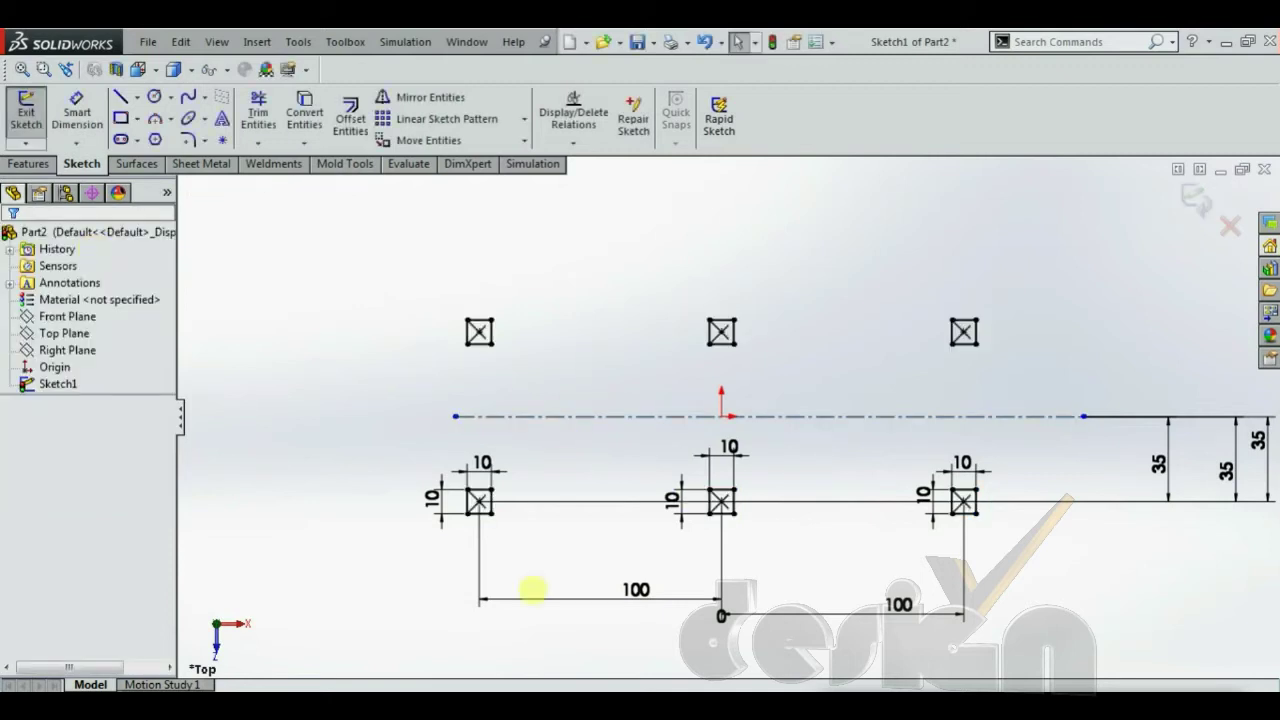
left_click(1195, 200)
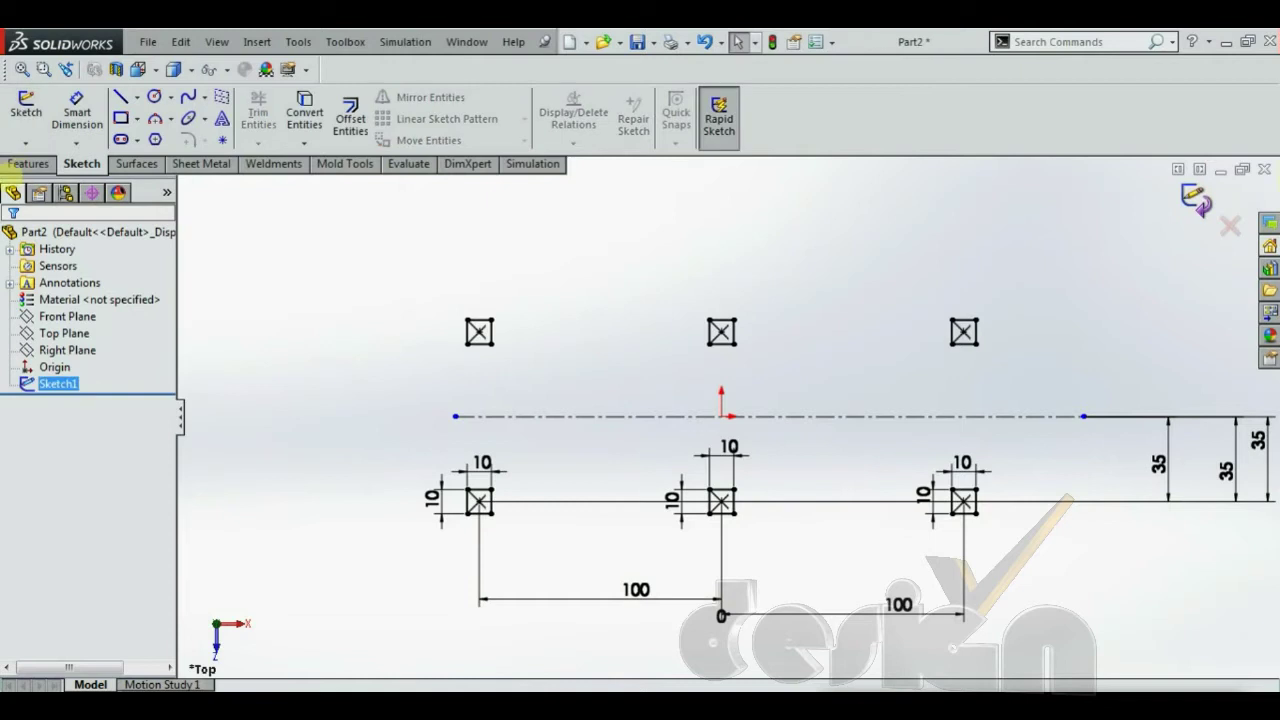
Start a boss extrusion of the six-square sketch as a thin feature with a 5 mm wall thickness.
left_click(28, 163)
left_click(34, 112)
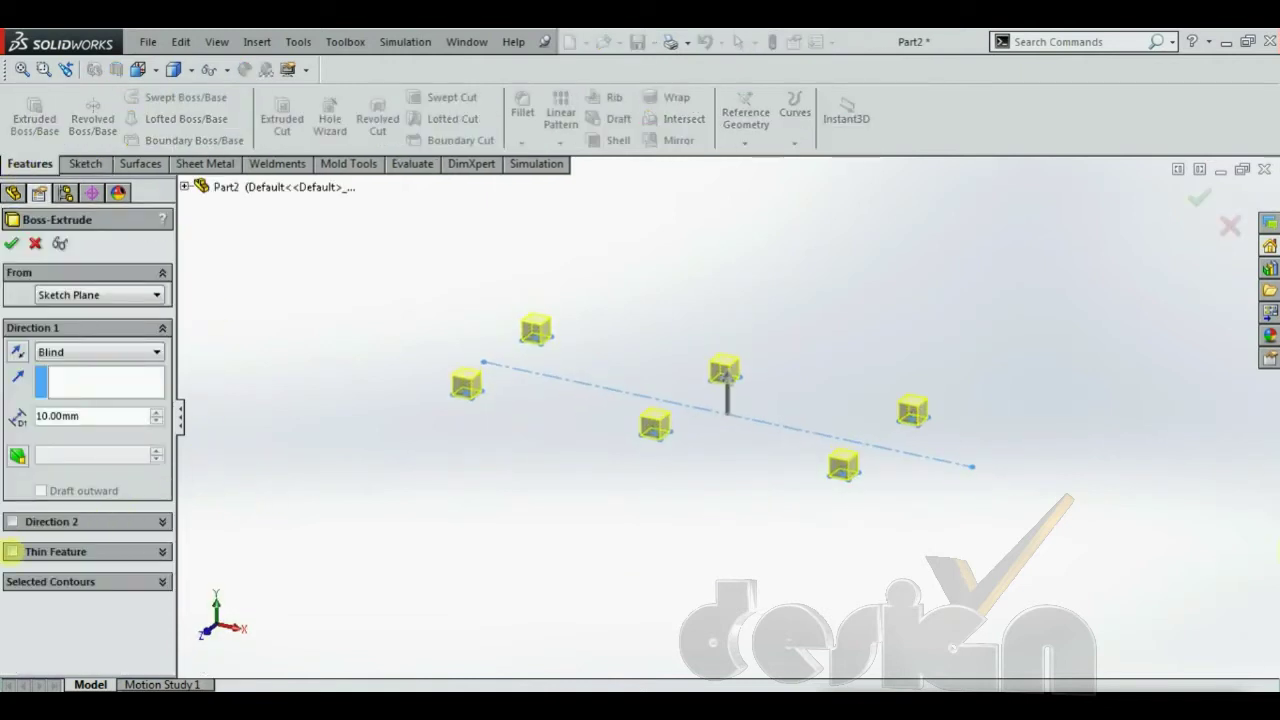
left_click(12, 551)
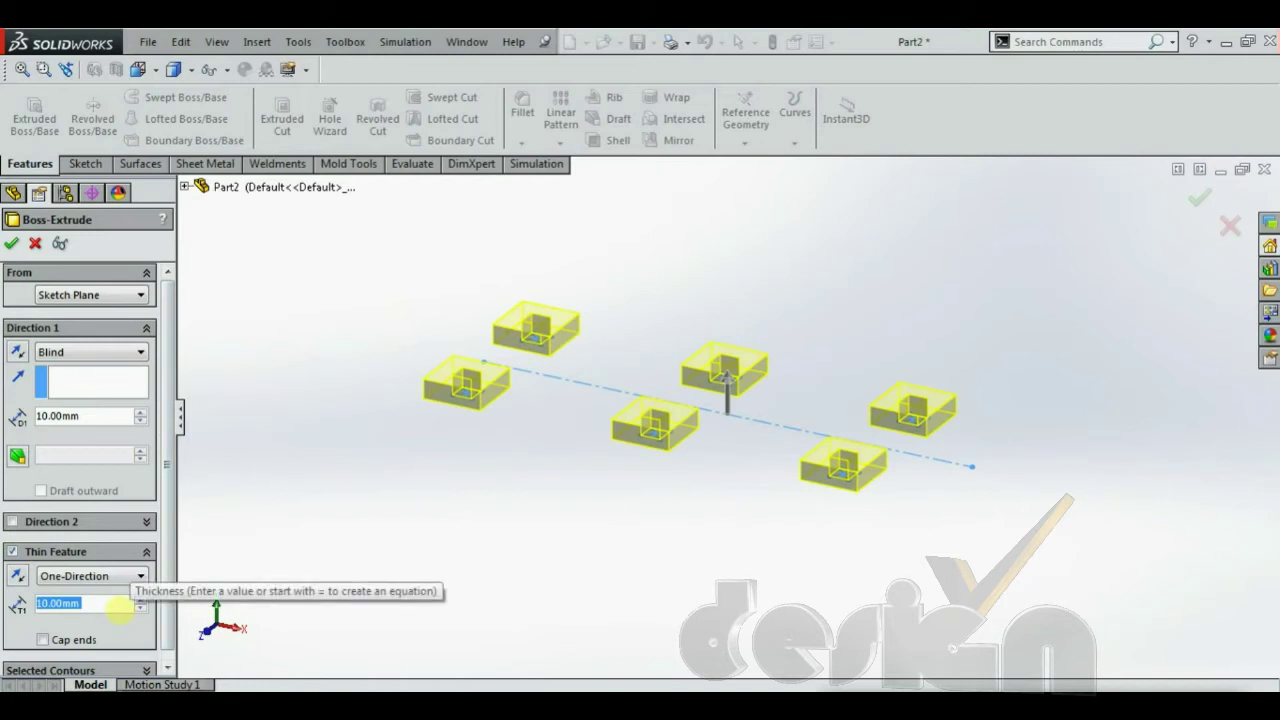
type("5")
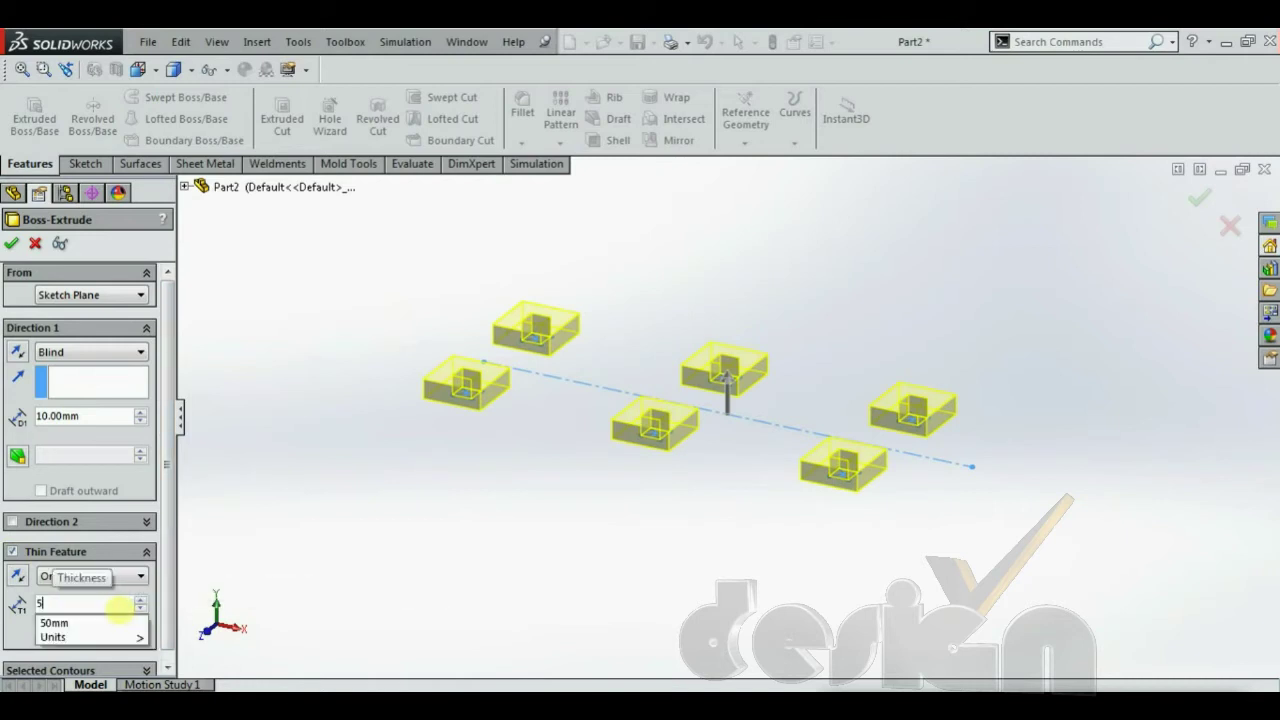
key("Return")
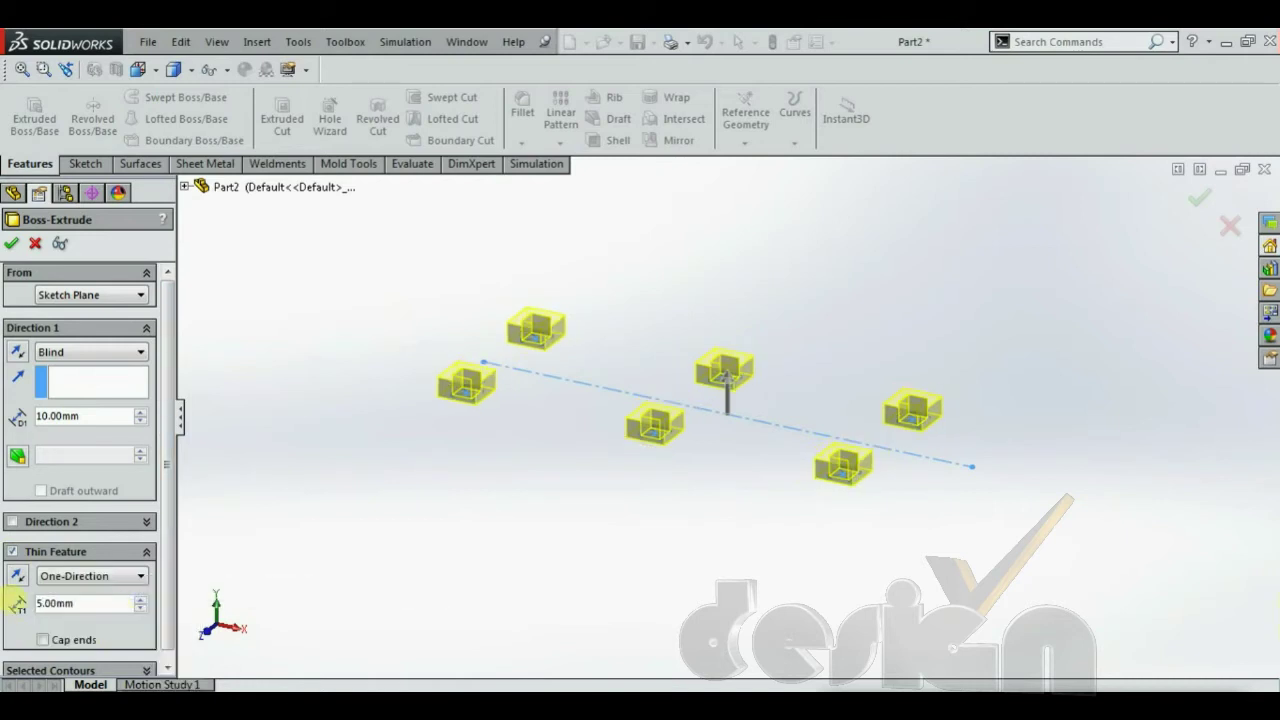
left_click(77, 577)
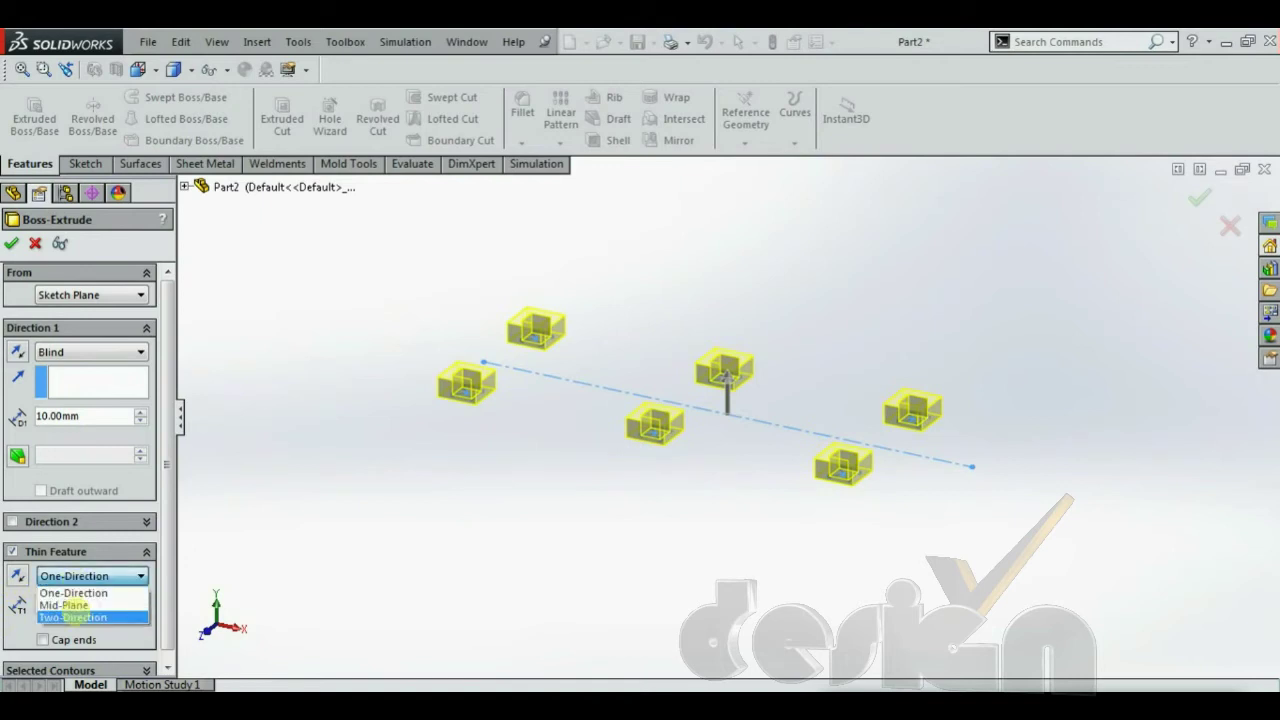
left_click(76, 594)
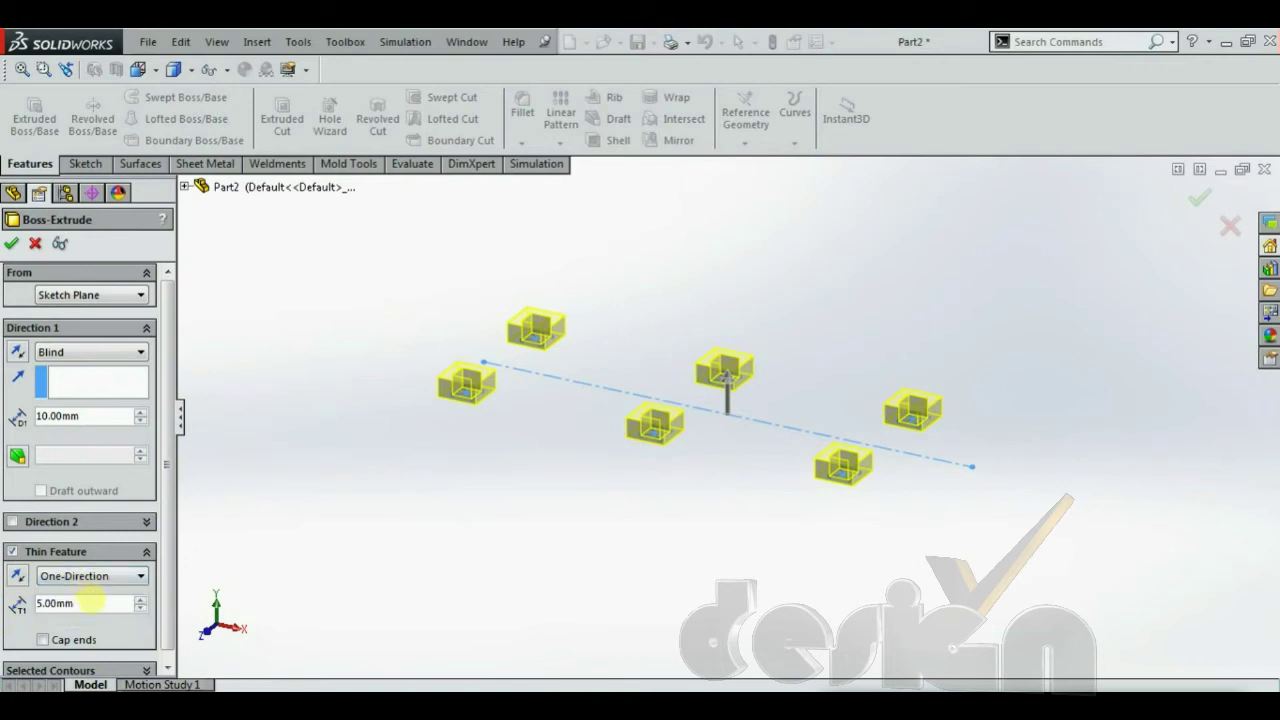
left_click(88, 577)
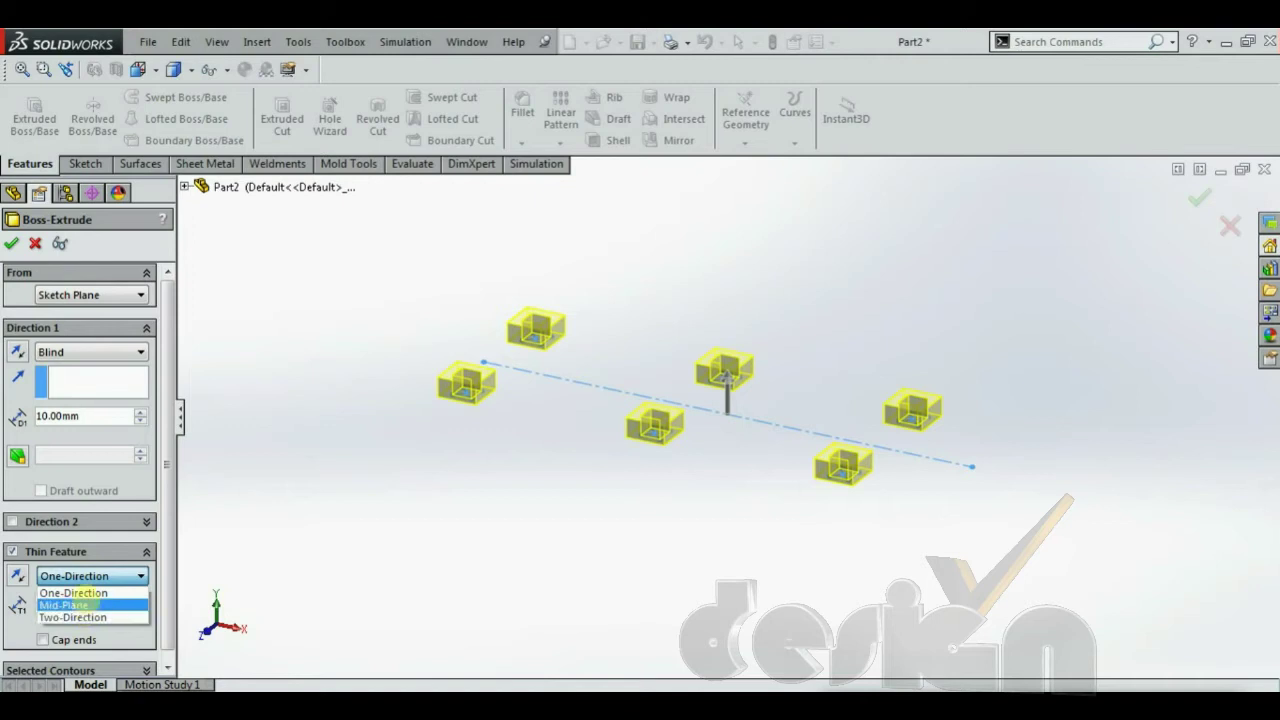
left_click(88, 600)
left_click(80, 574)
left_click(87, 591)
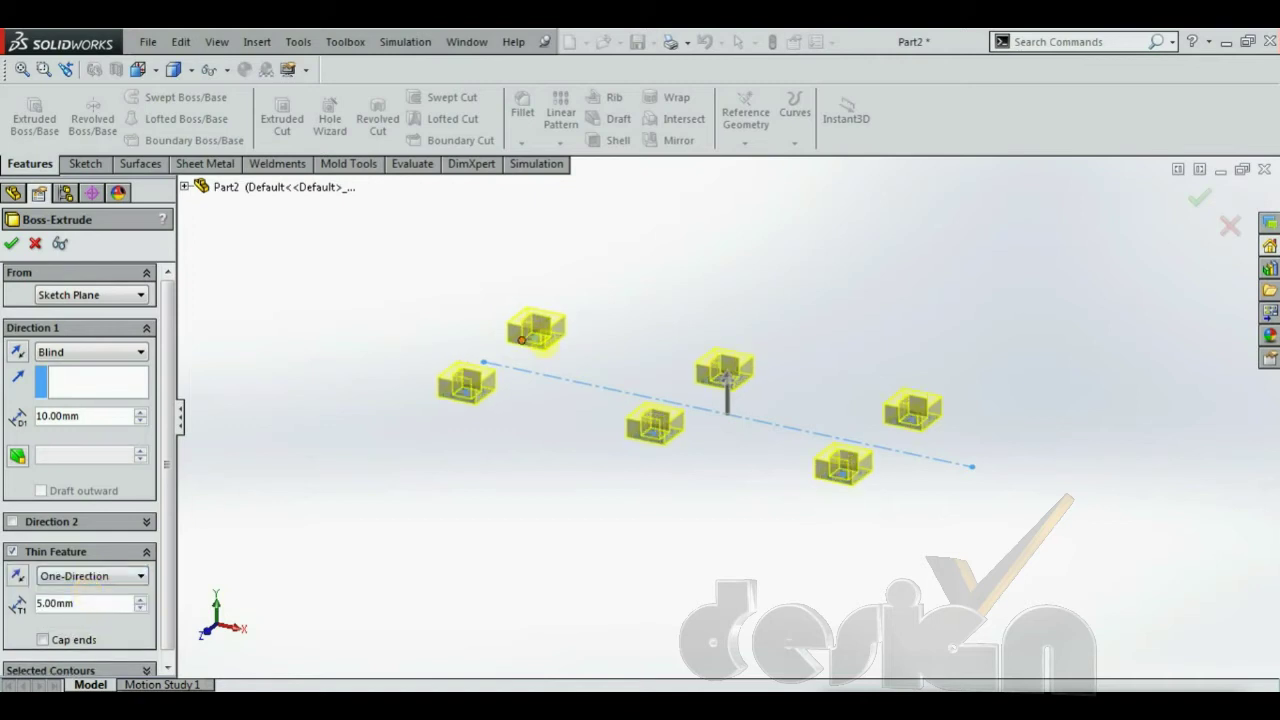
Extrude the six squares 100 mm deep as hollow legs with a 2 mm one-direction wall thickness.
middle_click_drag(533, 335, 543, 387)
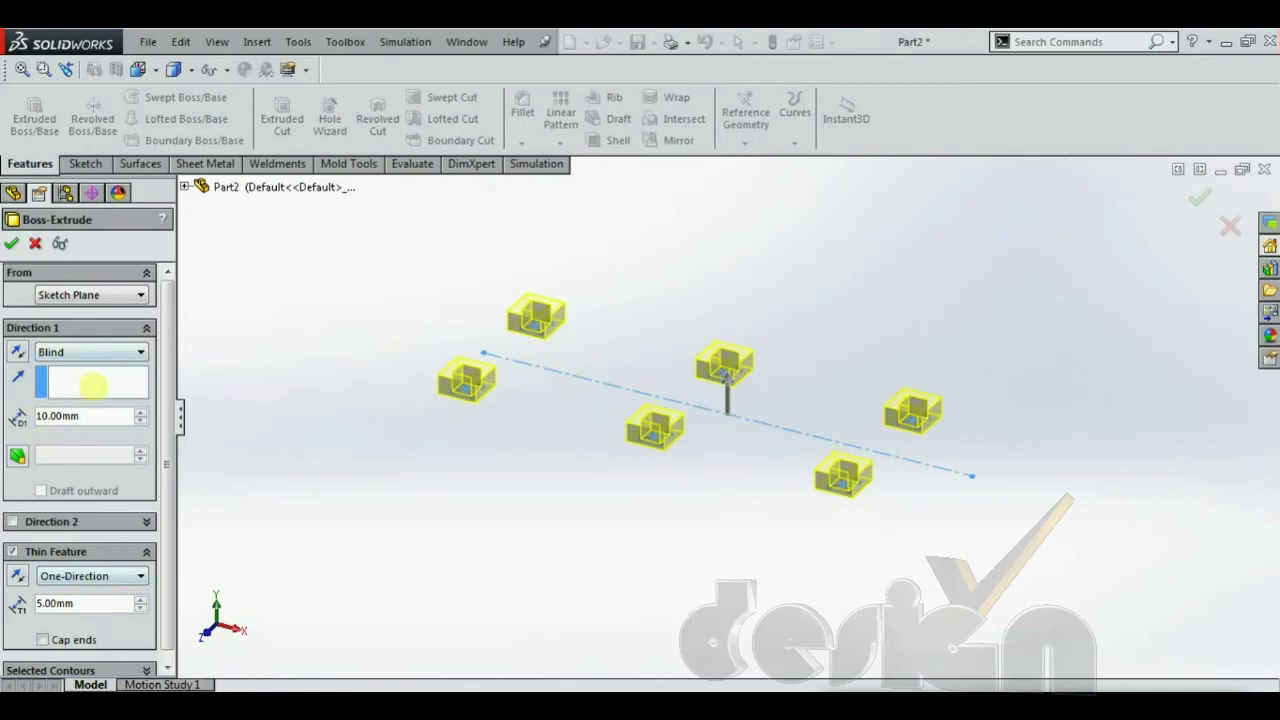
type("100")
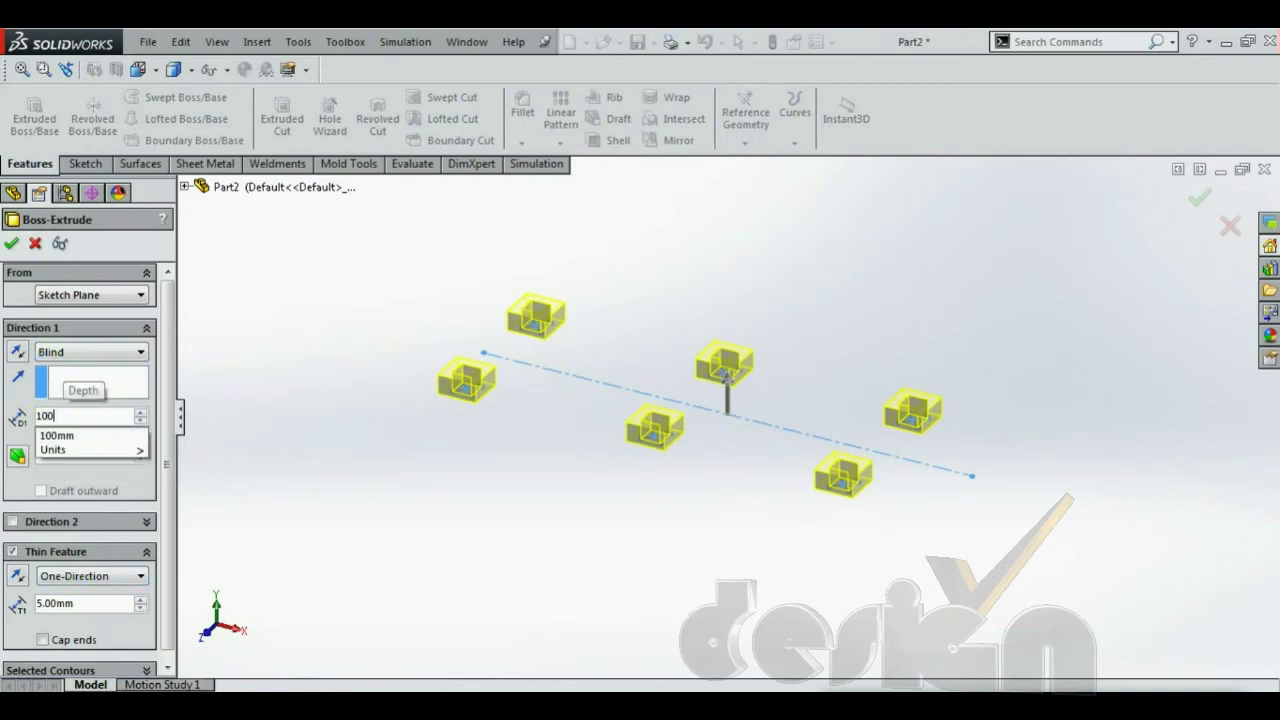
key("Return")
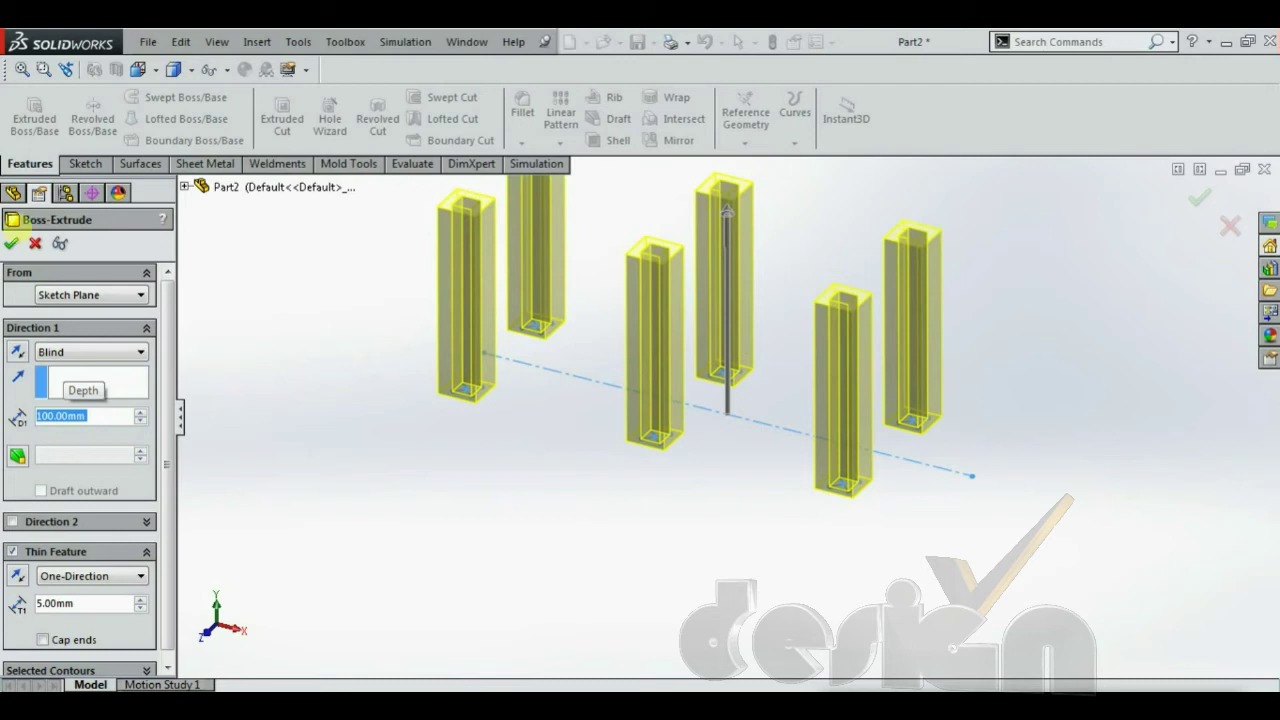
left_click(115, 604)
type("2")
key("Return")
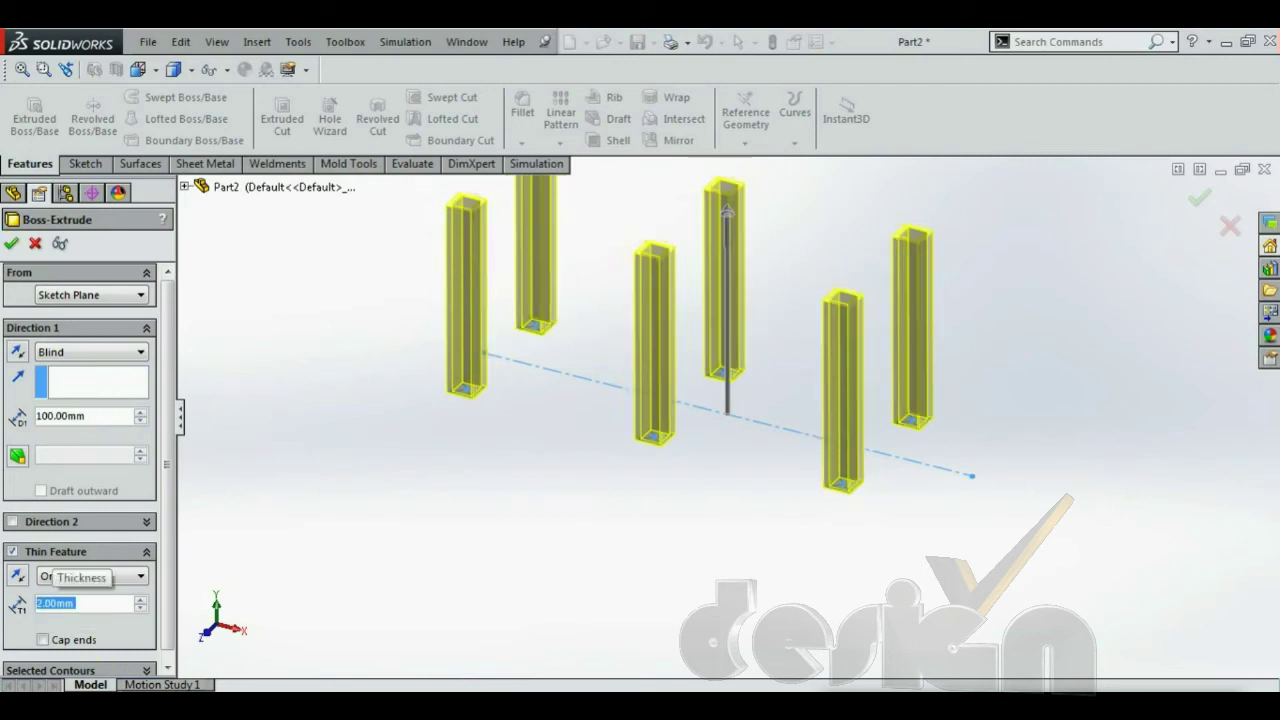
left_click(11, 243)
Sketch a corner rectangle at the upper end of an end leg's side face, spanning the face's full 14 mm width.
middle_click_drag(571, 571, 804, 574)
left_click(815, 525)
left_click(862, 461)
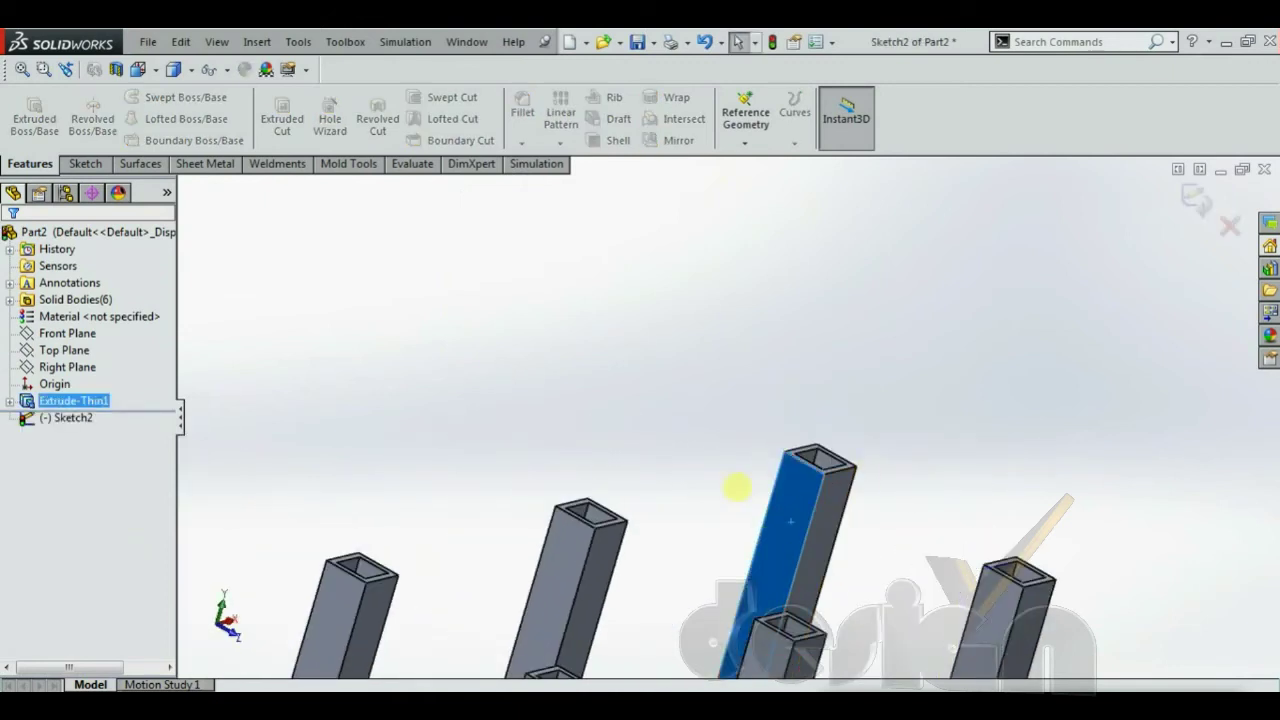
left_click(85, 164)
left_click(121, 118)
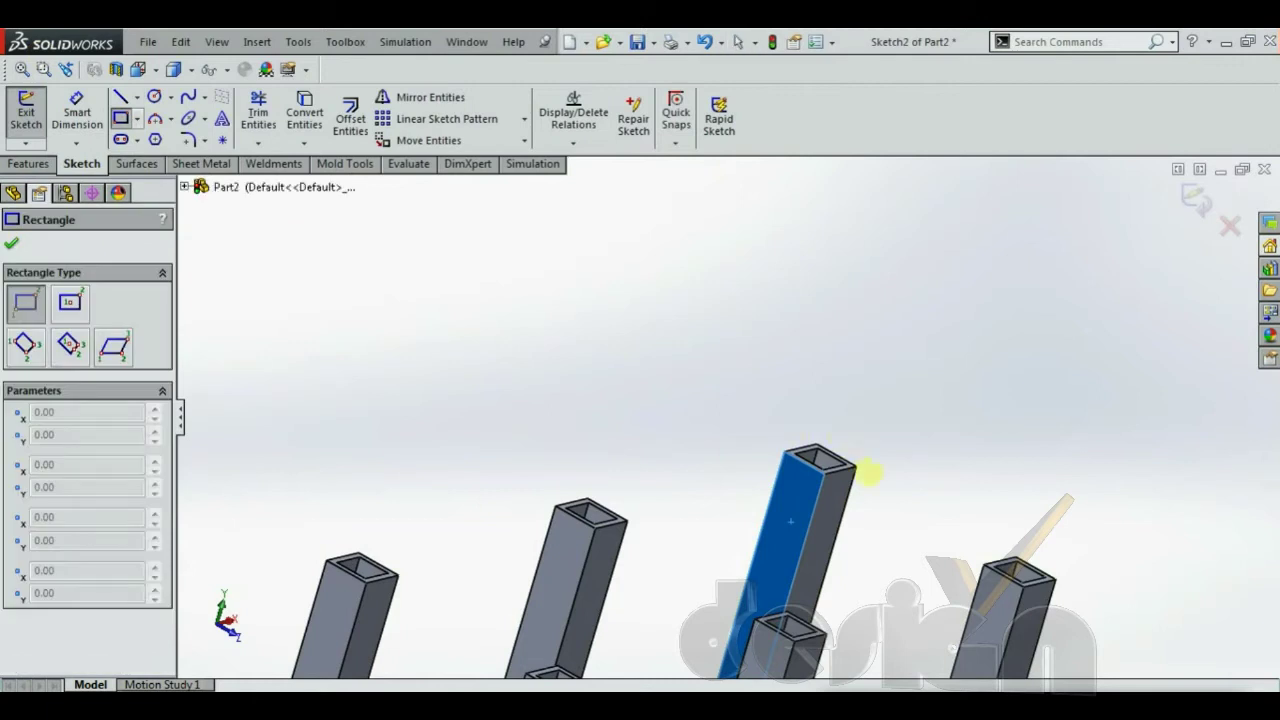
scroll(793, 502, "down", 3)
left_click(767, 466)
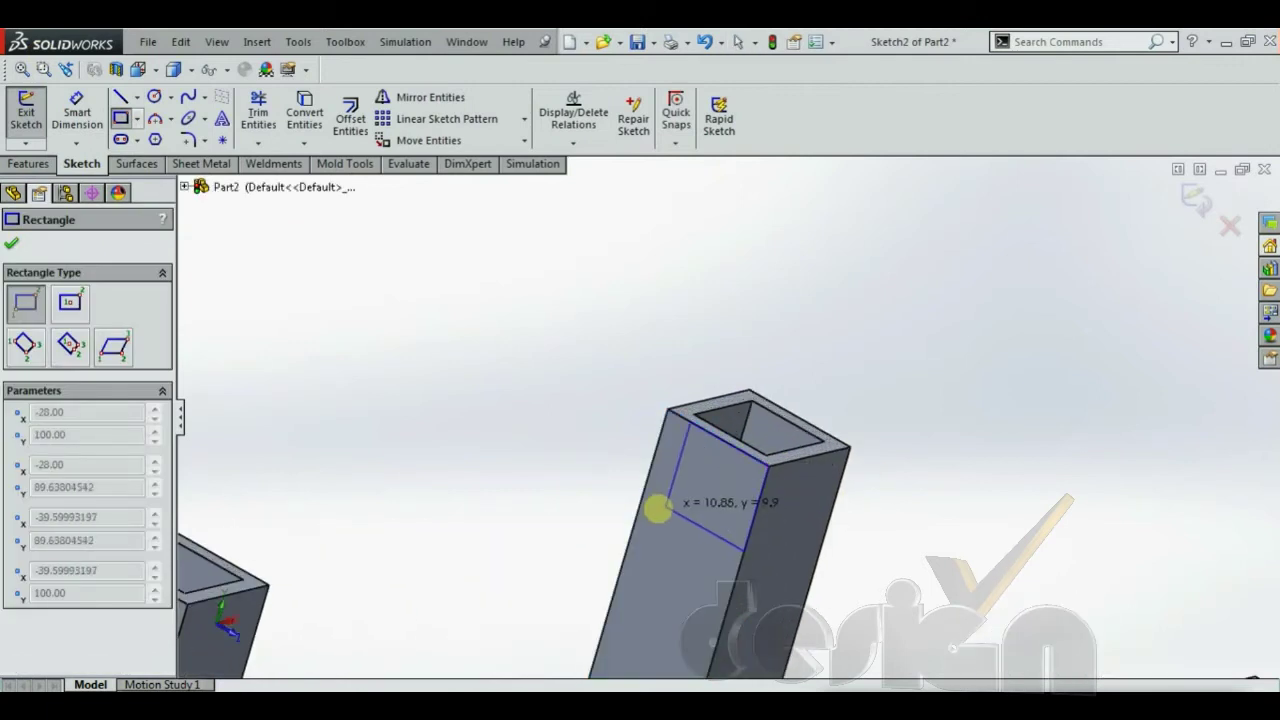
left_click(655, 509)
key("Escape")
Dimension the rectangle's height on the end leg's face as 14 mm.
right_click_drag(743, 517, 743, 457)
left_click(701, 549)
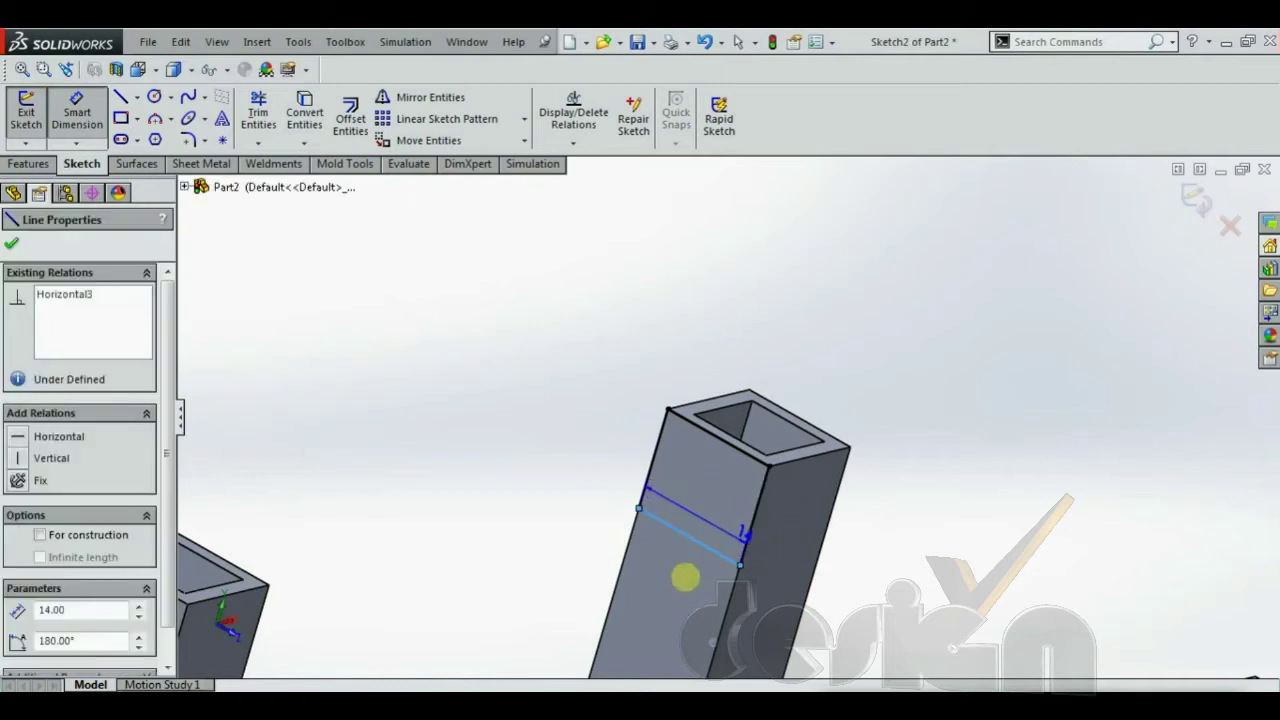
left_click(686, 580)
left_click(745, 528)
left_click(806, 531)
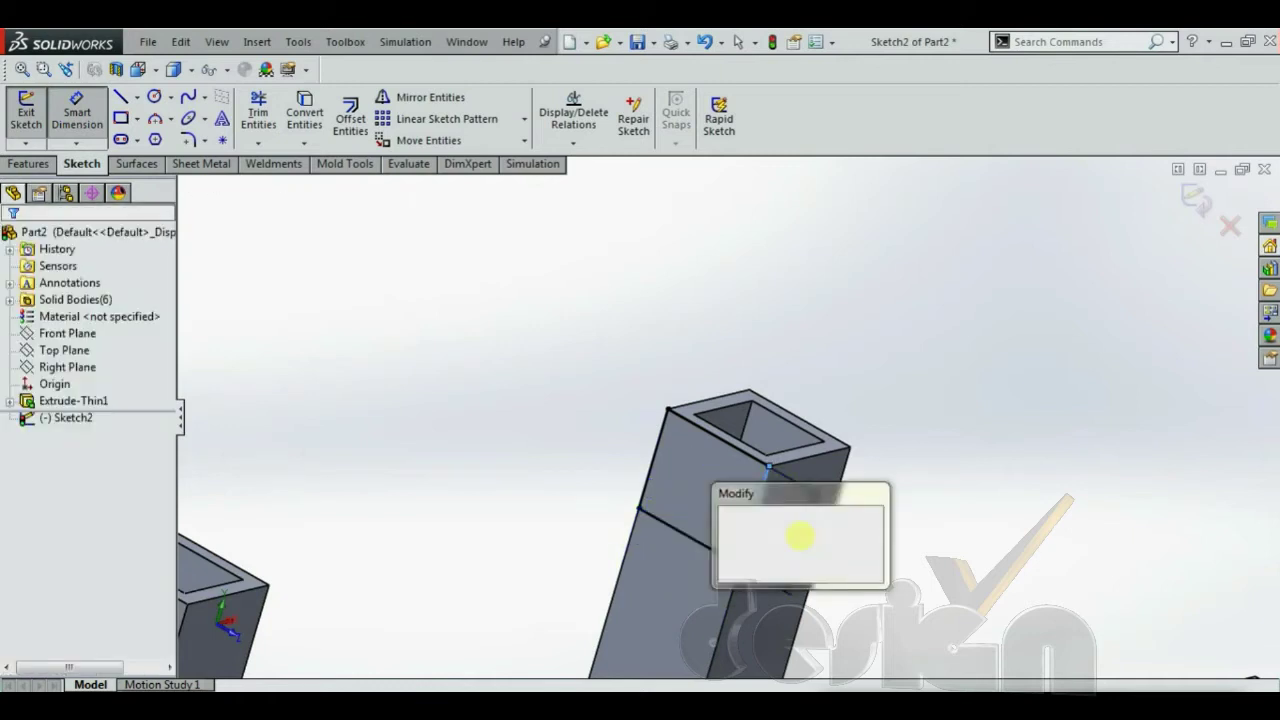
key("Return")
key("Return")
scroll(790, 550, "up", 3)
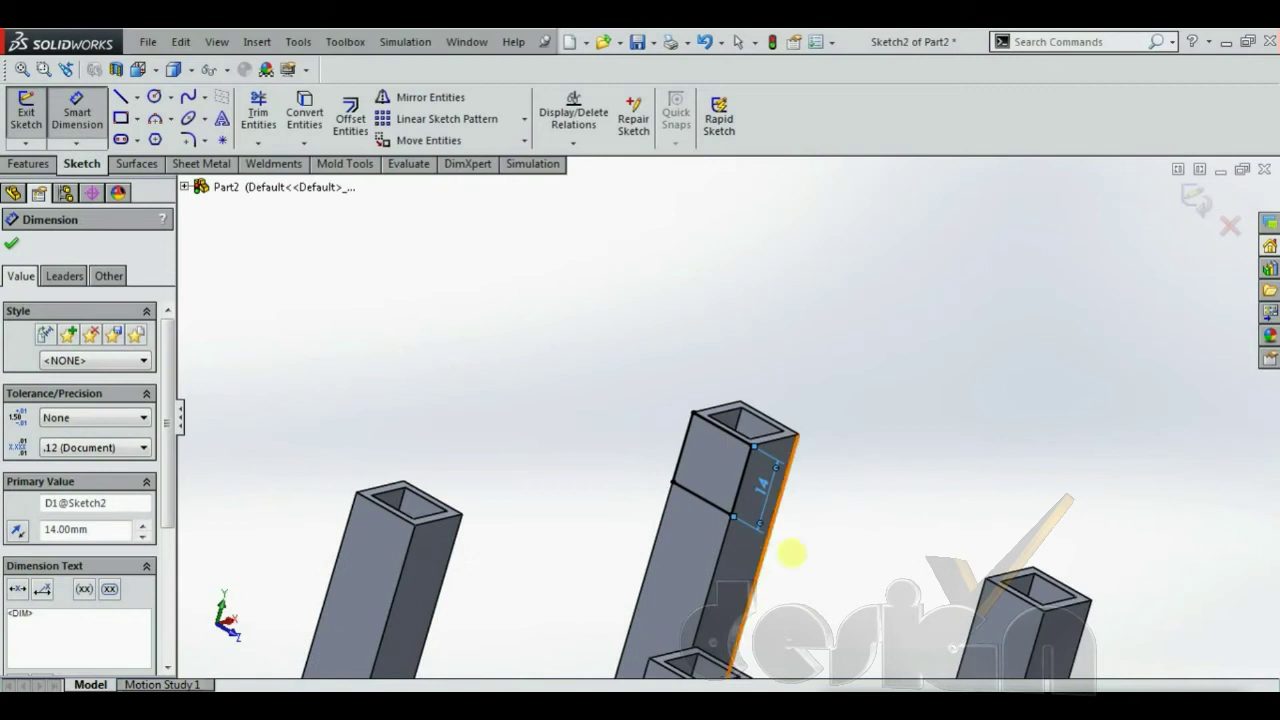
Extrude the square as a hollow beam up to the middle leg's near edge, with the 2 mm one-direction thin wall reversed inward.
left_click(28, 163)
left_click(34, 118)
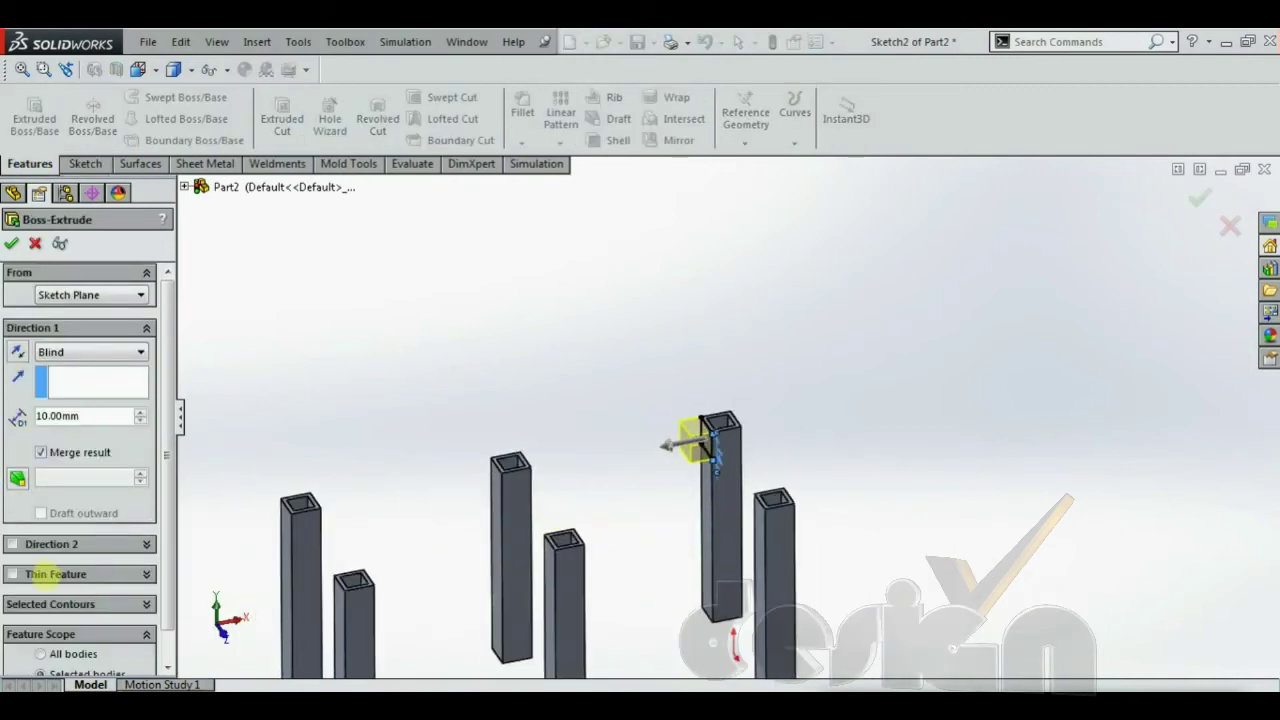
left_click(28, 574)
middle_click_drag(652, 506, 493, 488)
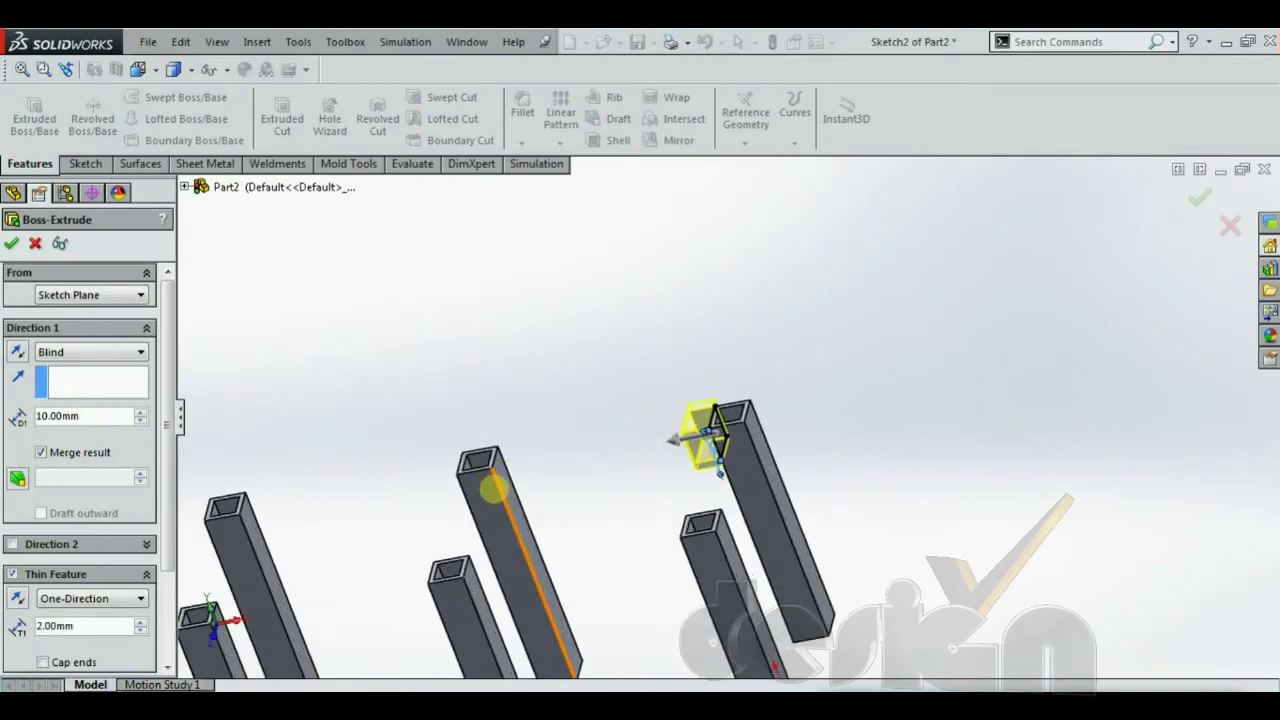
left_click(506, 487)
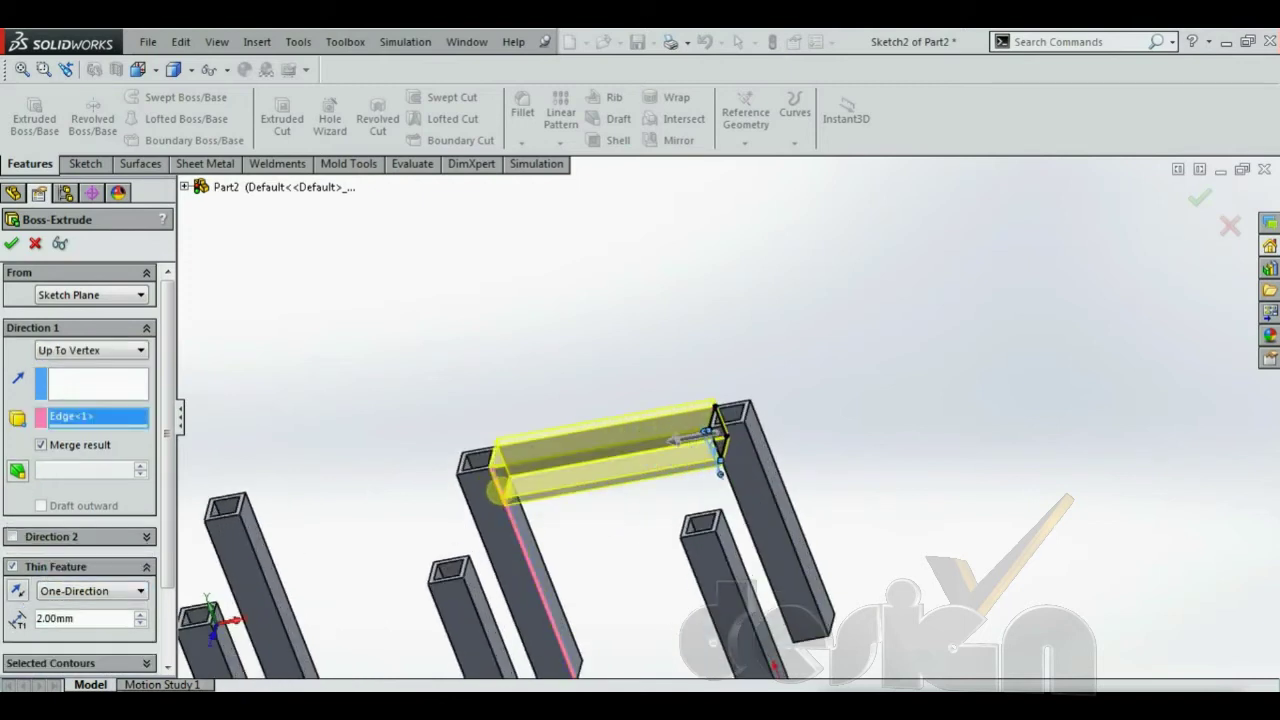
left_click(75, 591)
left_click(60, 607)
left_click(75, 589)
left_click(70, 605)
scroll(600, 505, "down", 2)
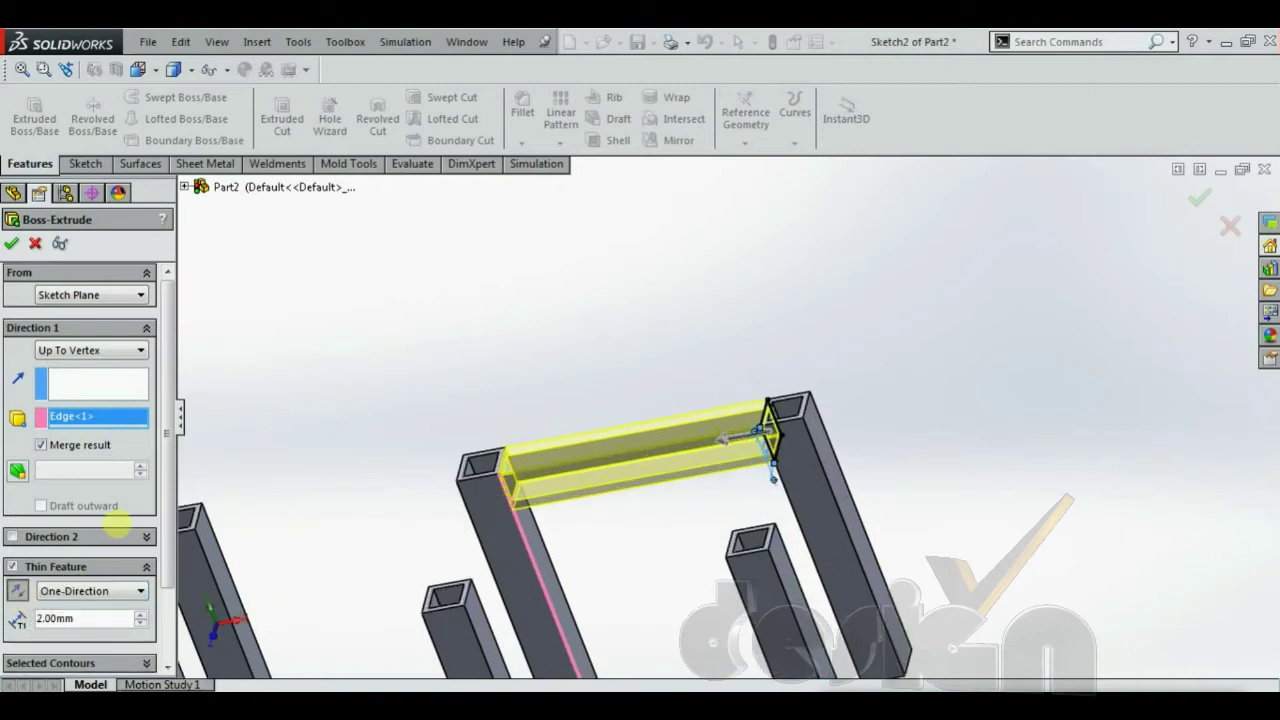
middle_click_drag(457, 536, 371, 506)
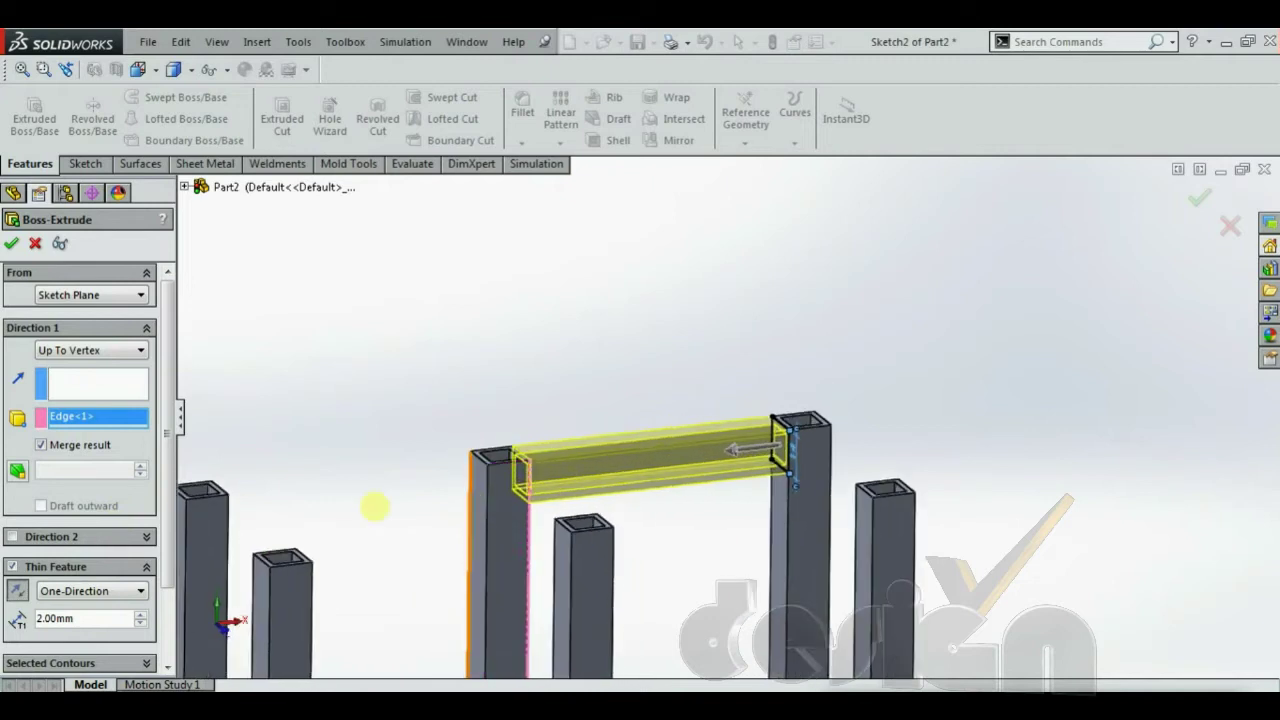
left_click(11, 243)
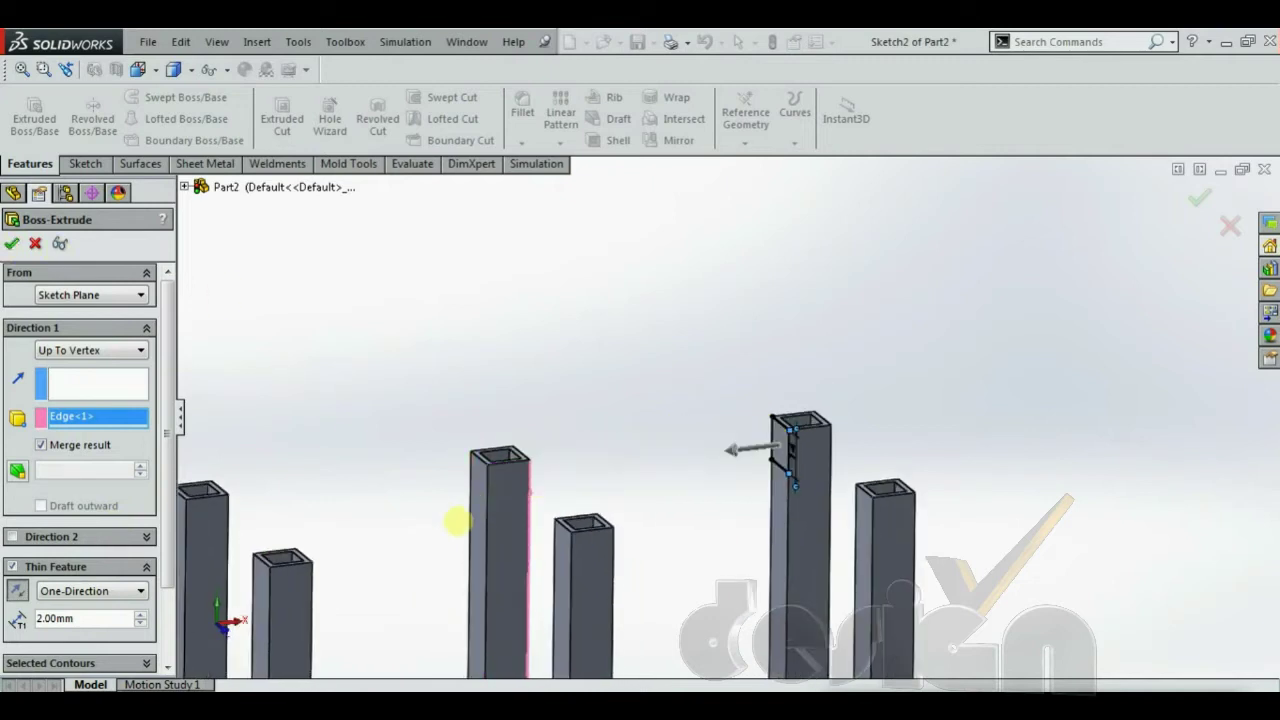
Sketch a corner rectangle about 11 mm high at the upper end of the middle leg's outer side face, spanning the face's full width.
middle_click_drag(449, 523, 494, 497)
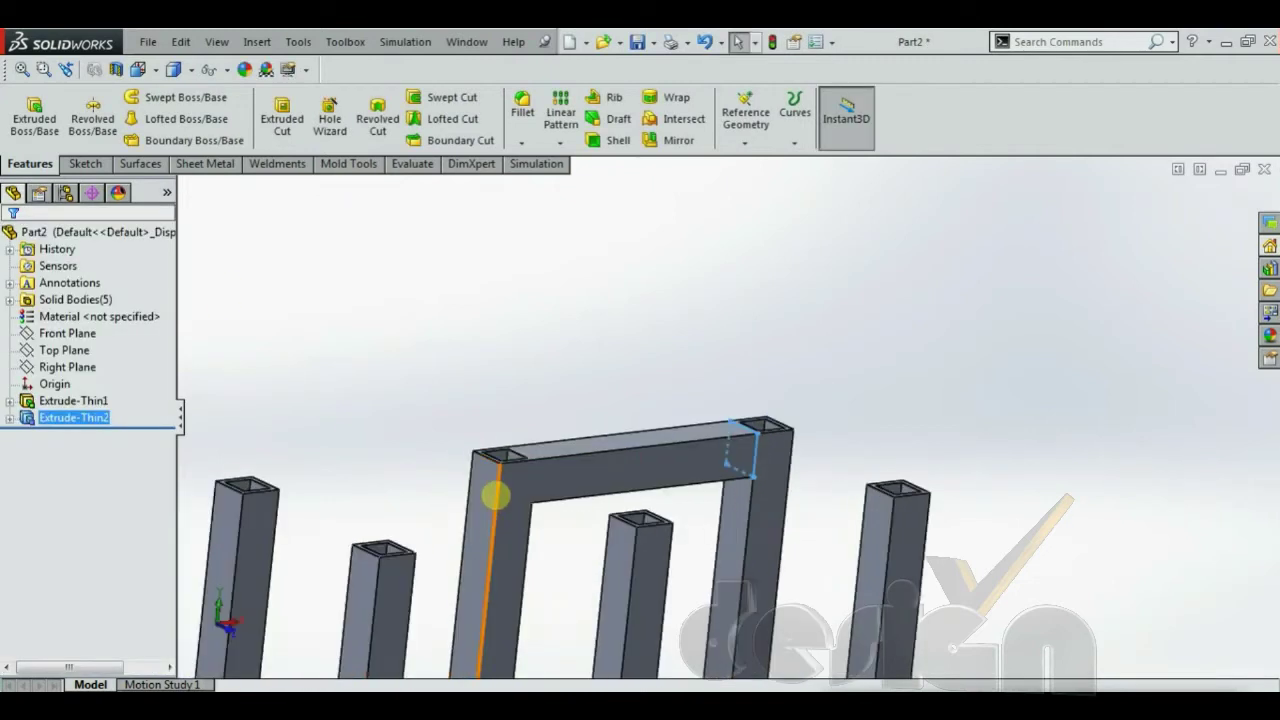
left_click(480, 490)
left_click(528, 428)
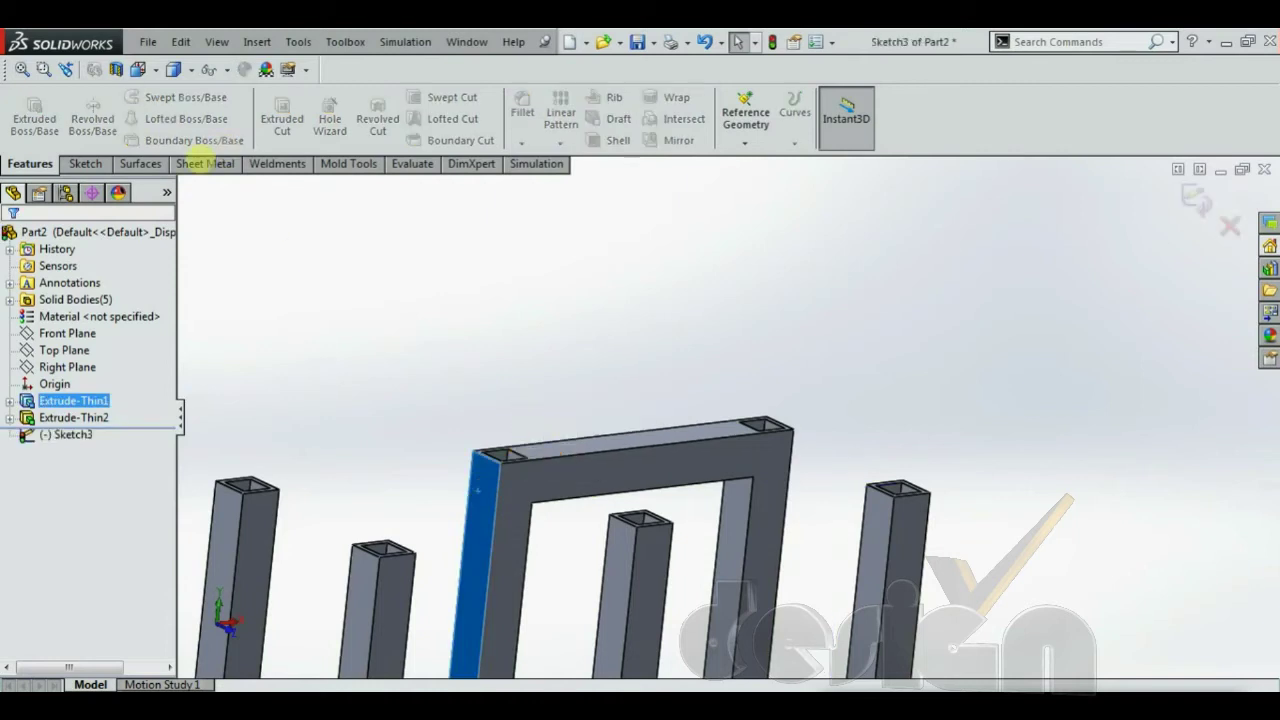
left_click(85, 163)
scroll(580, 491, "down", 5)
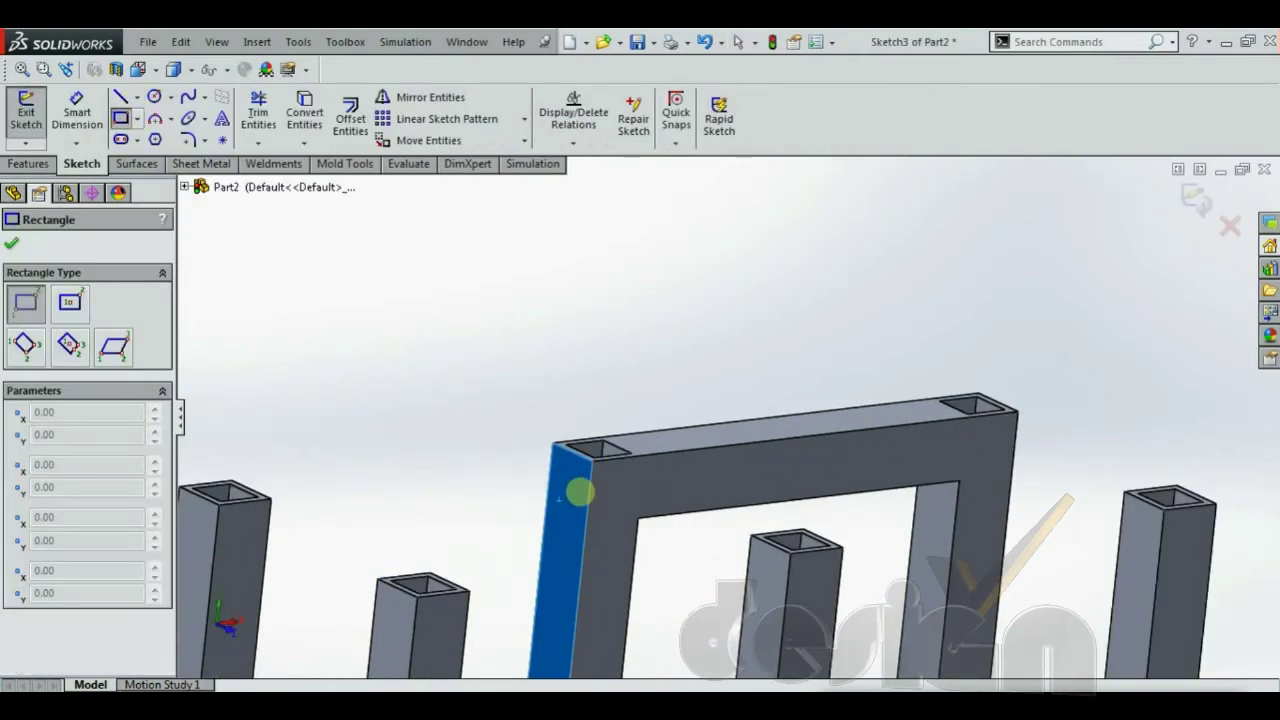
left_click(600, 449)
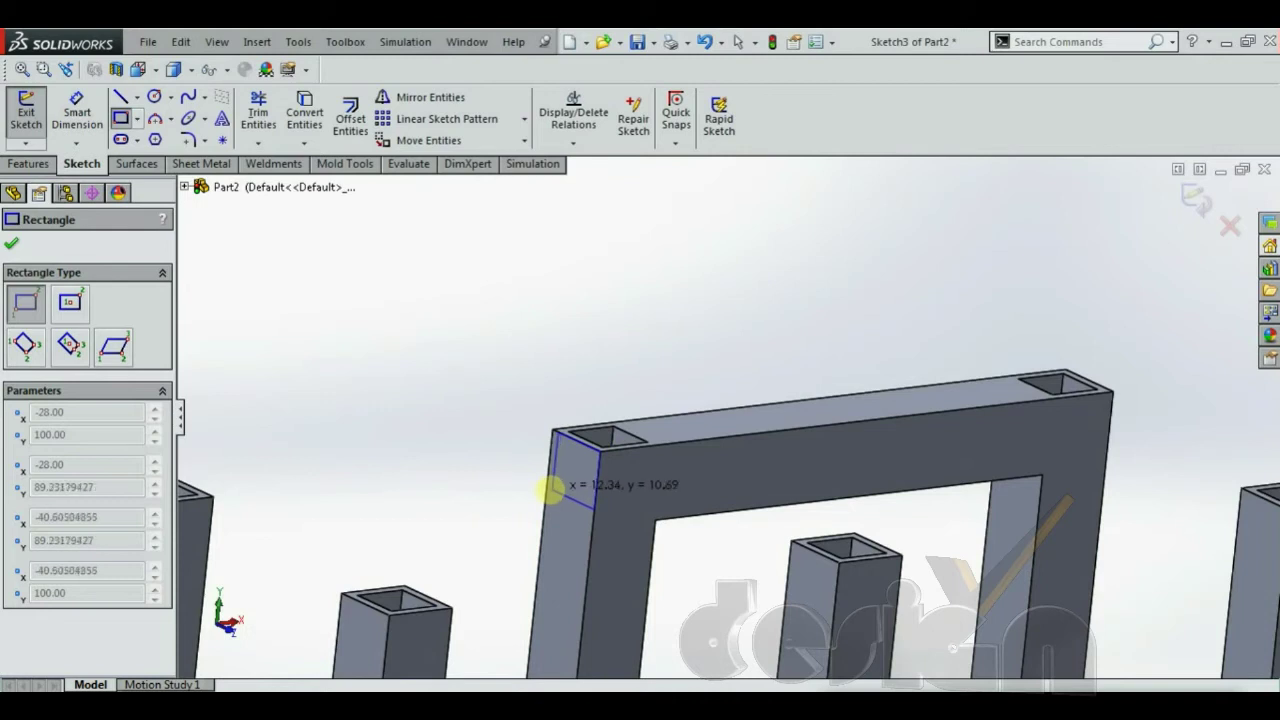
left_click(543, 488)
Dimension the height of the rectangle on the middle leg as 14 mm.
left_click(600, 471)
left_click(610, 485)
type("1")
key("Return")
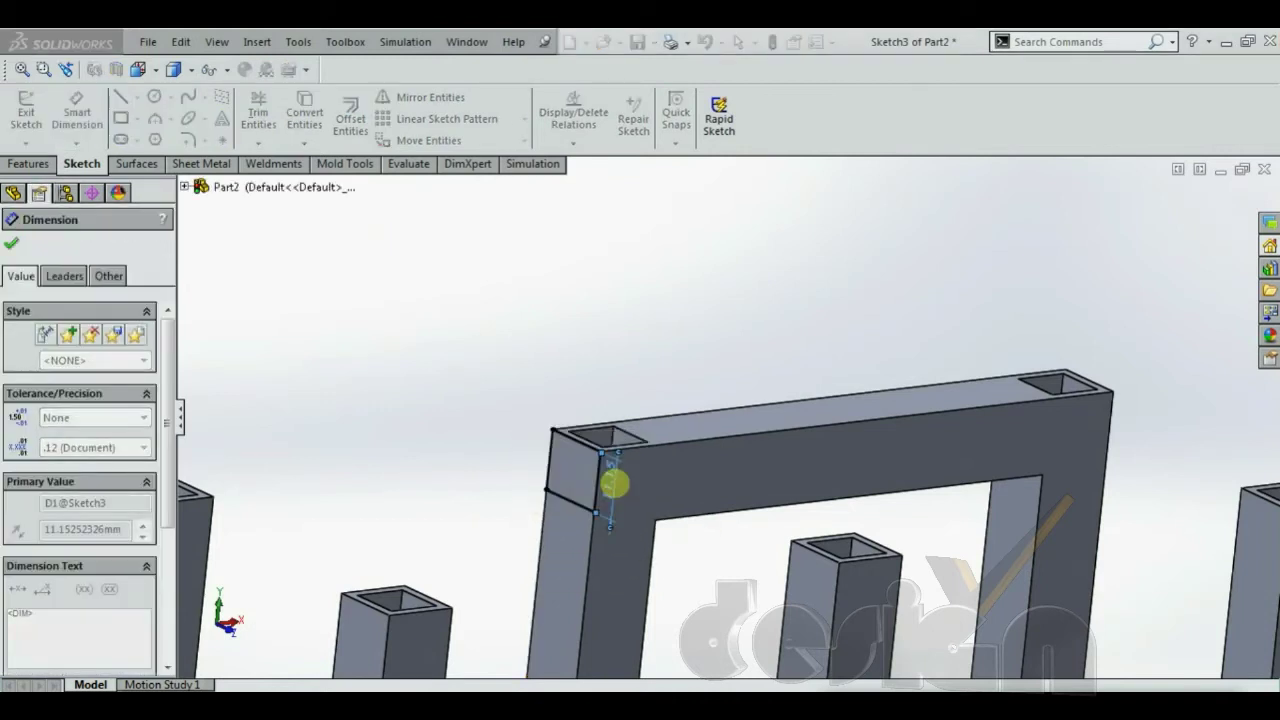
left_click(11, 244)
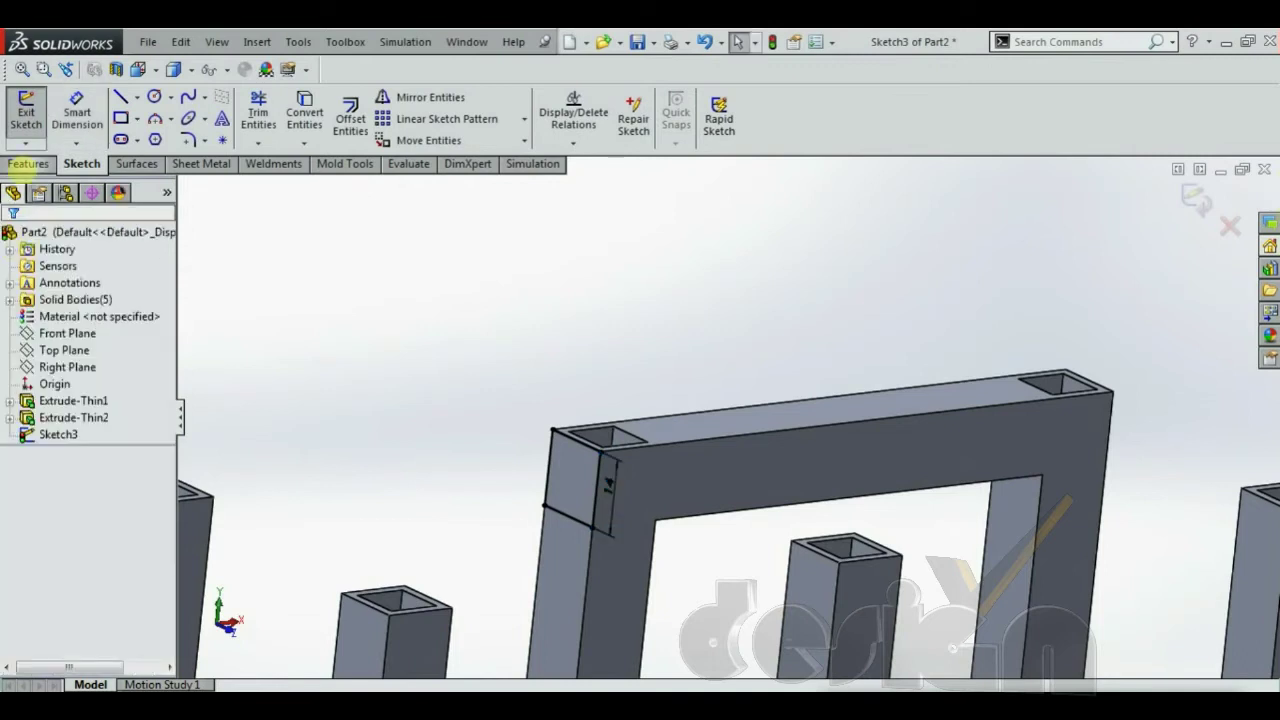
Extrude the middle leg's square up to the other end leg's near edge as a thin feature with a 2 mm wall reversed inward.
left_click(28, 163)
left_click(34, 118)
middle_click_drag(603, 537, 543, 466)
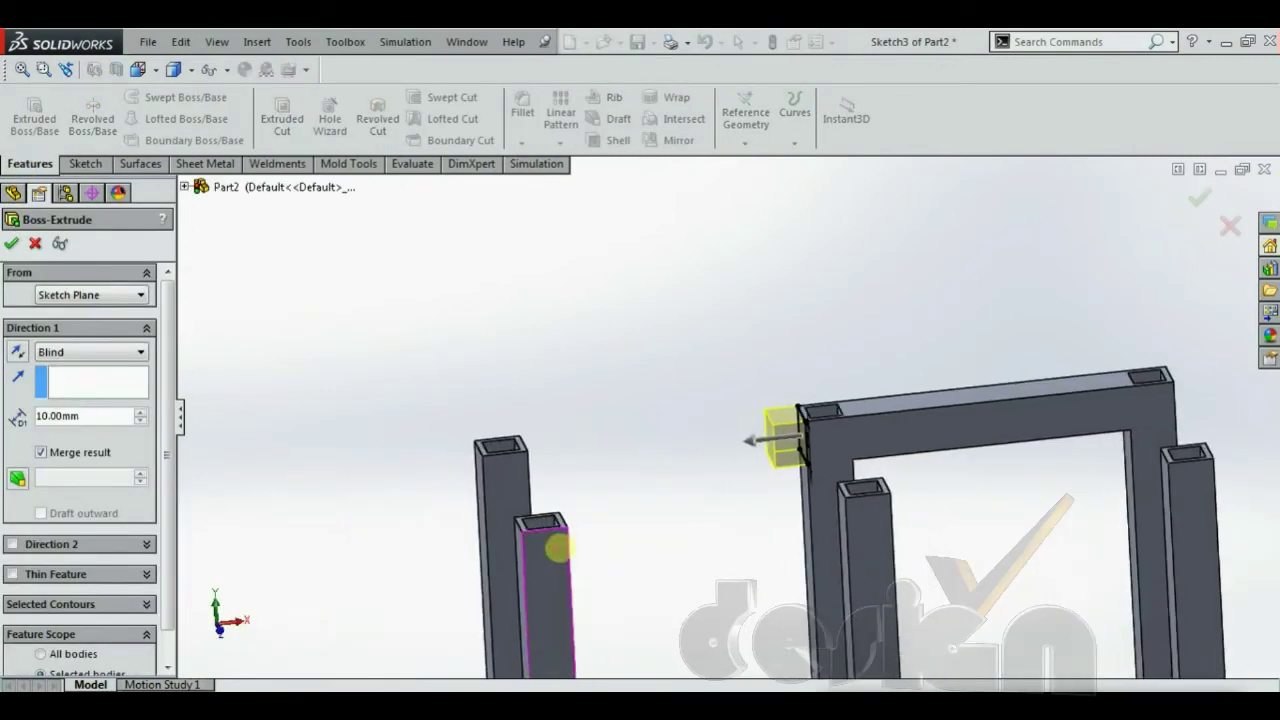
left_click(530, 488)
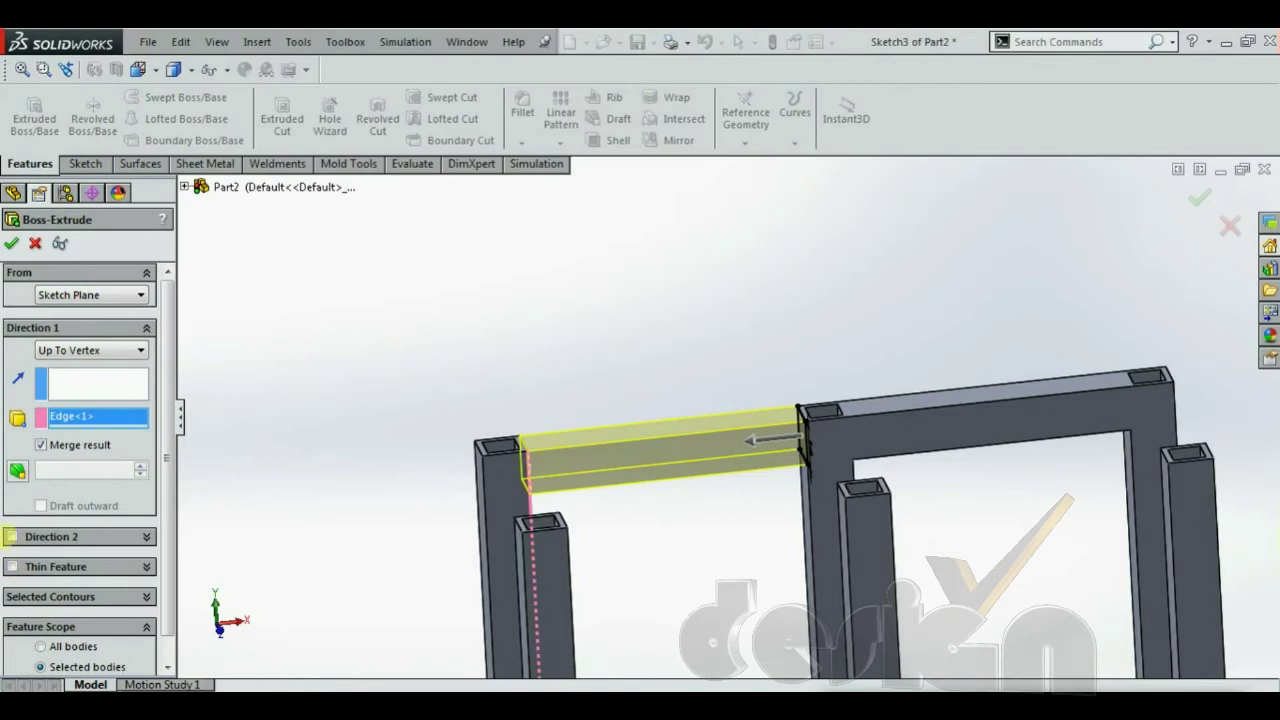
left_click(12, 566)
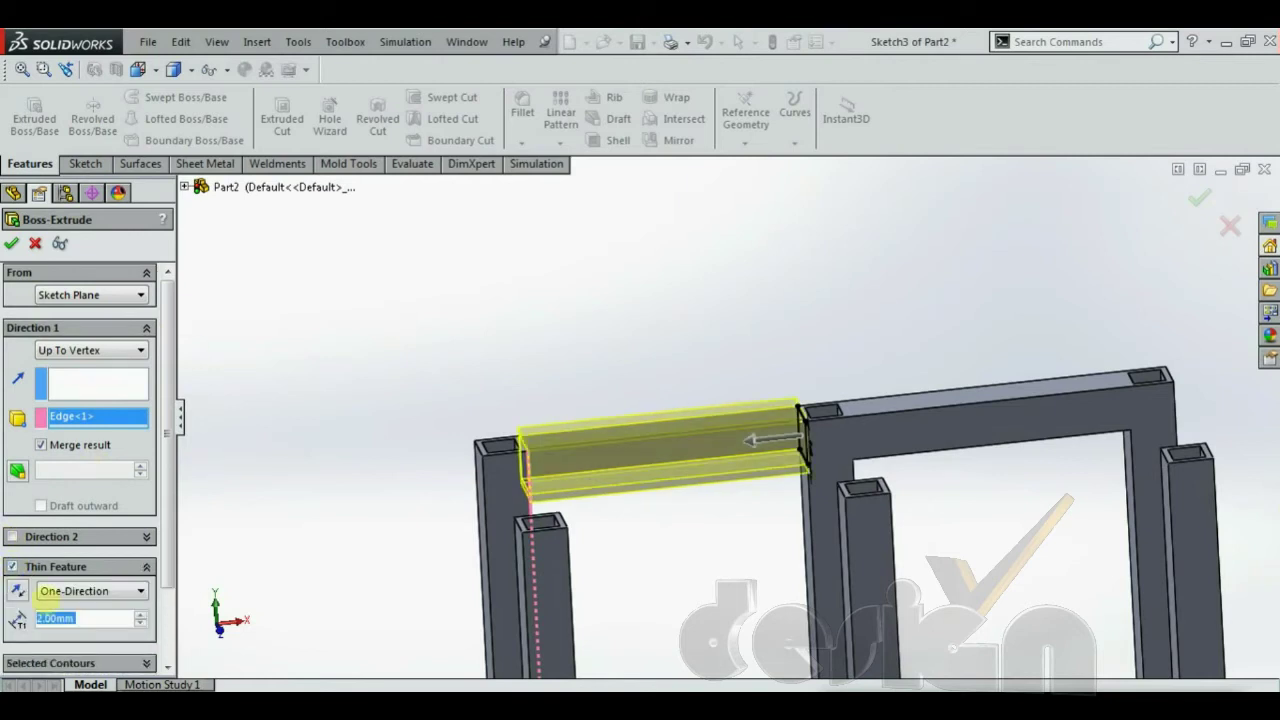
left_click(17, 590)
left_click(10, 244)
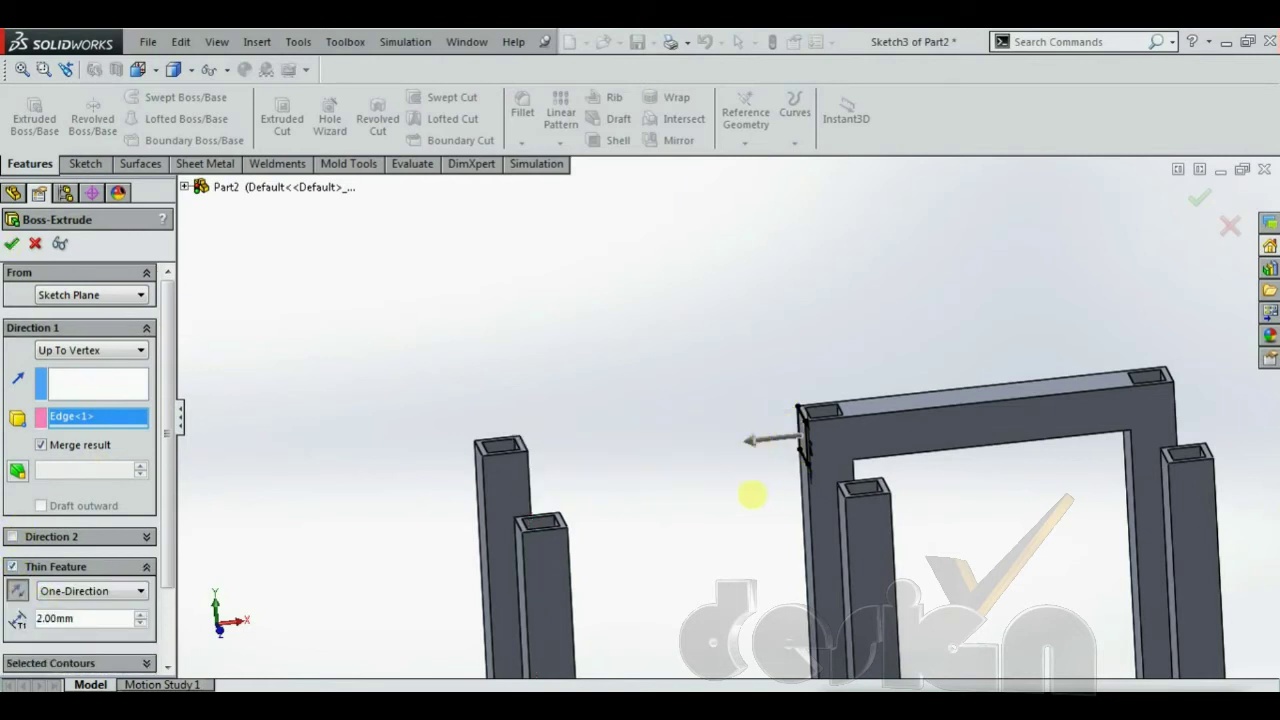
Mirror the two beam extrusions, Extrude-Thin2 and Extrude-Thin3, about the Front Plane to connect the opposite row of legs.
scroll(760, 495, "up", 2)
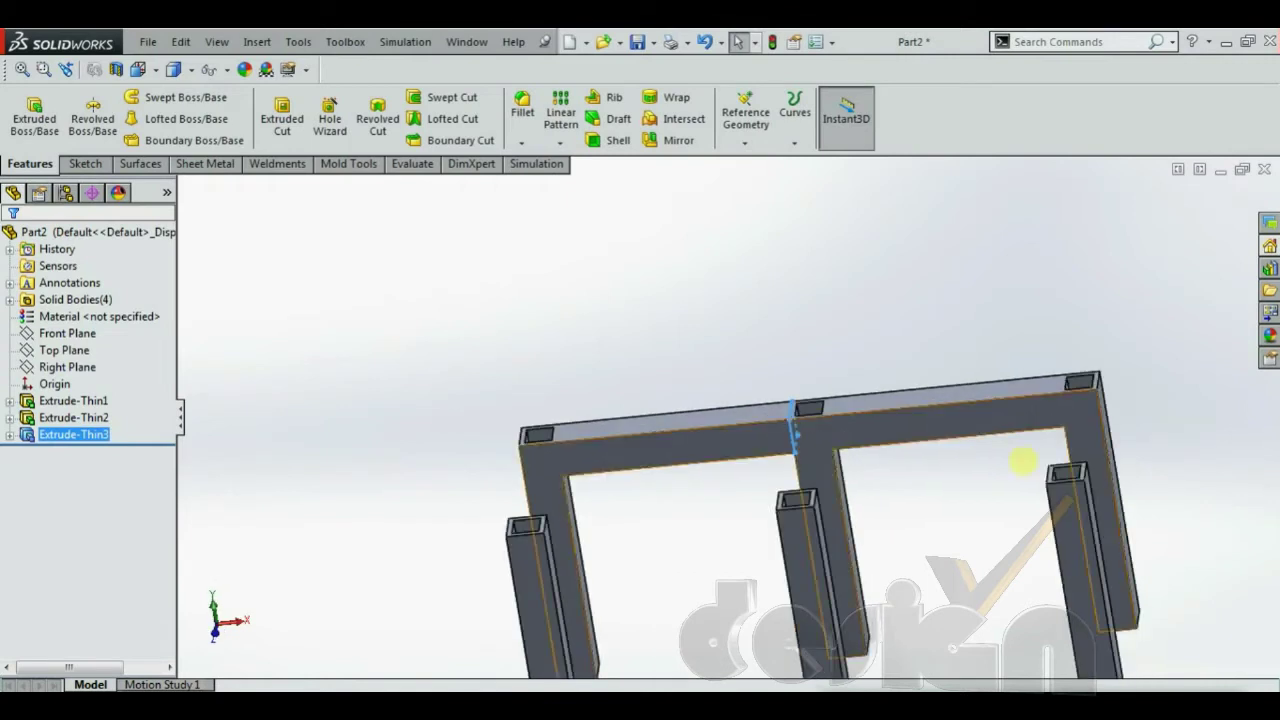
scroll(1022, 461, "up", 3)
middle_click_drag(929, 491, 927, 562)
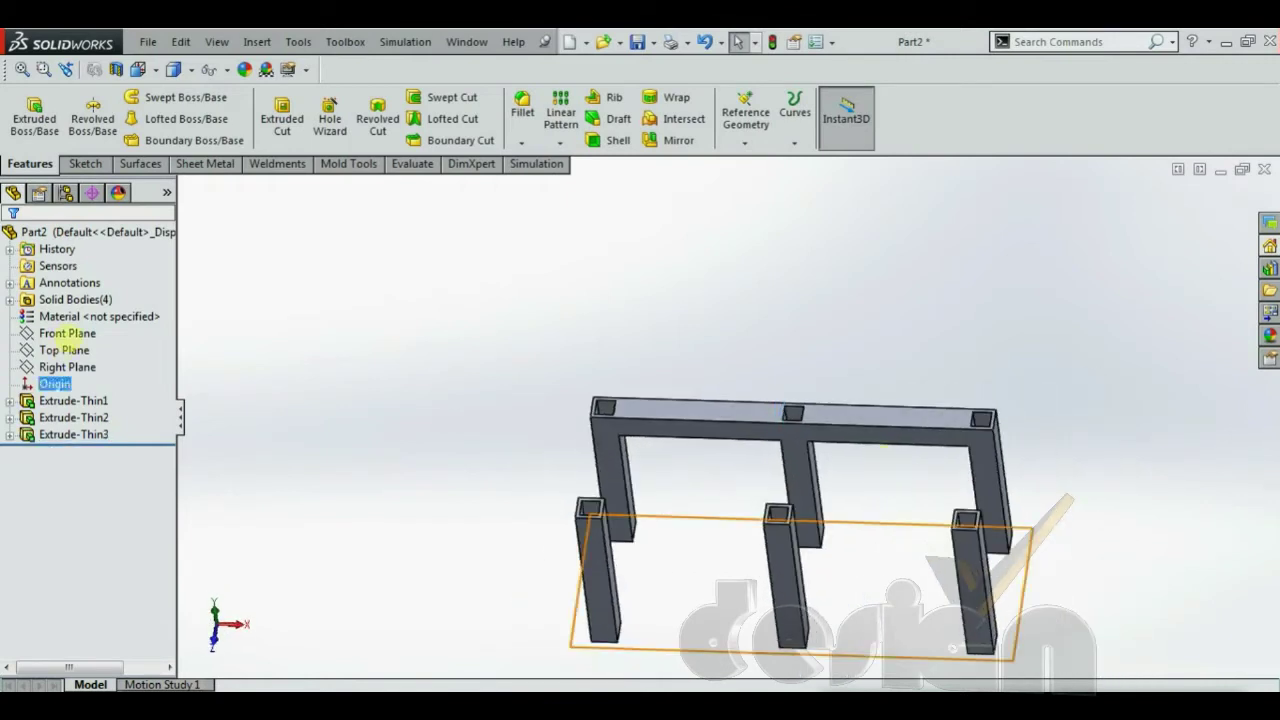
left_click(67, 333)
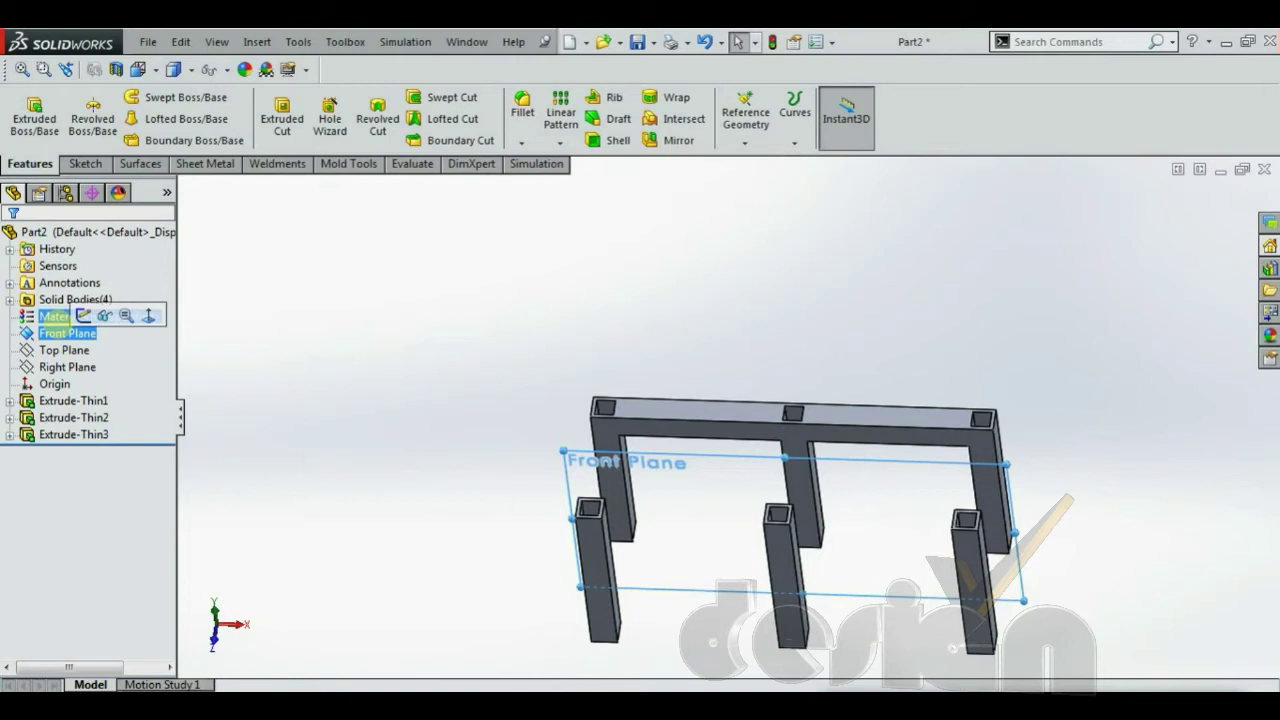
right_click(66, 333)
scroll(632, 402, "up", 2)
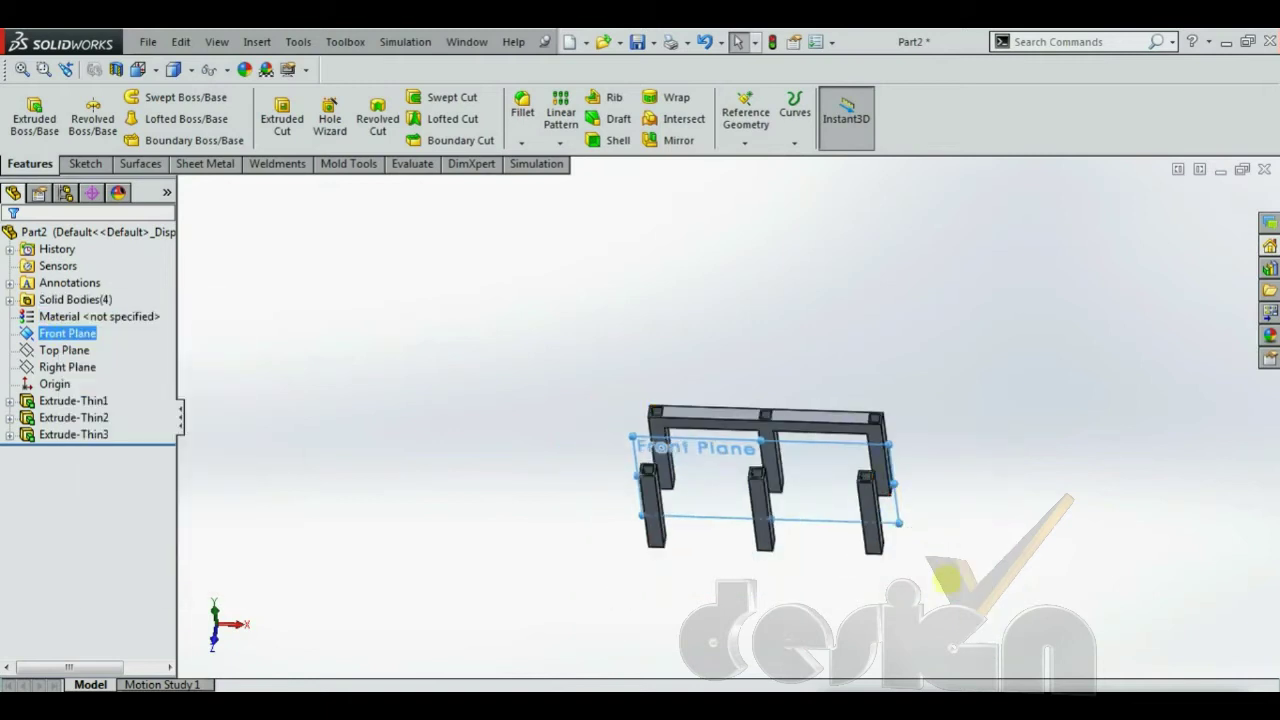
middle_click_drag(632, 402, 898, 464)
left_click(560, 142)
left_click(589, 198)
scroll(700, 486, "down", 1)
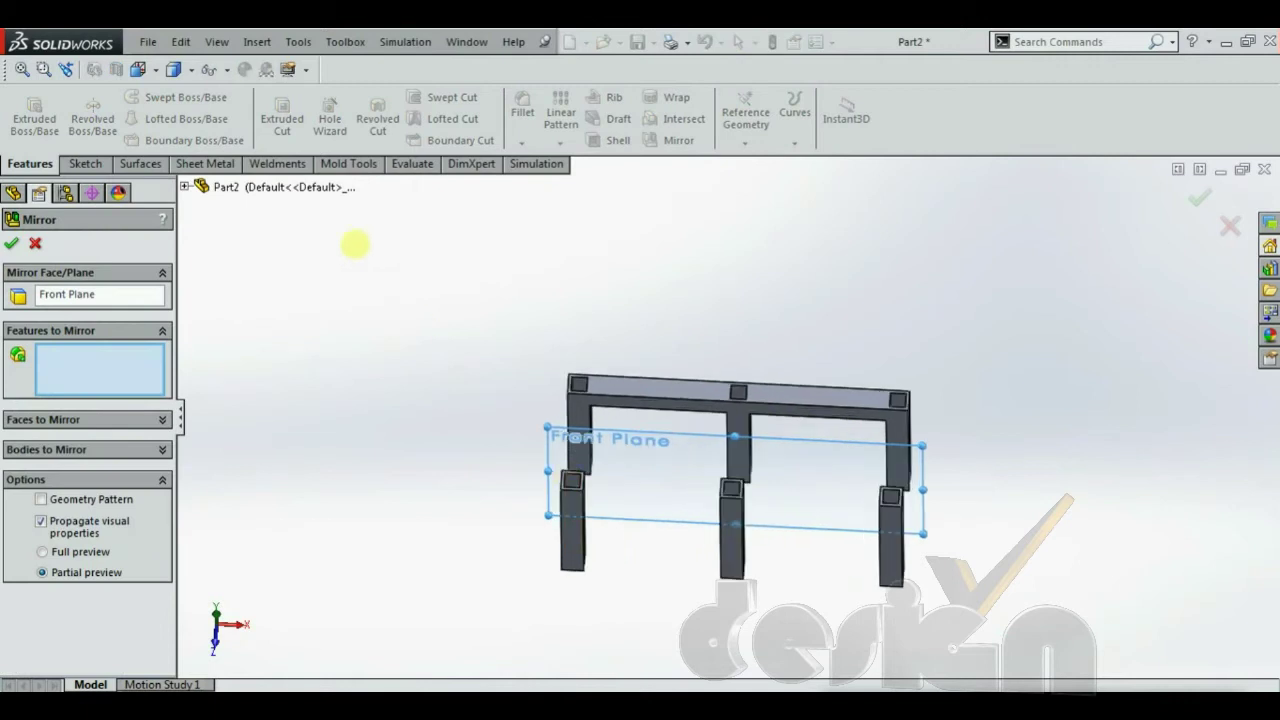
left_click(265, 372)
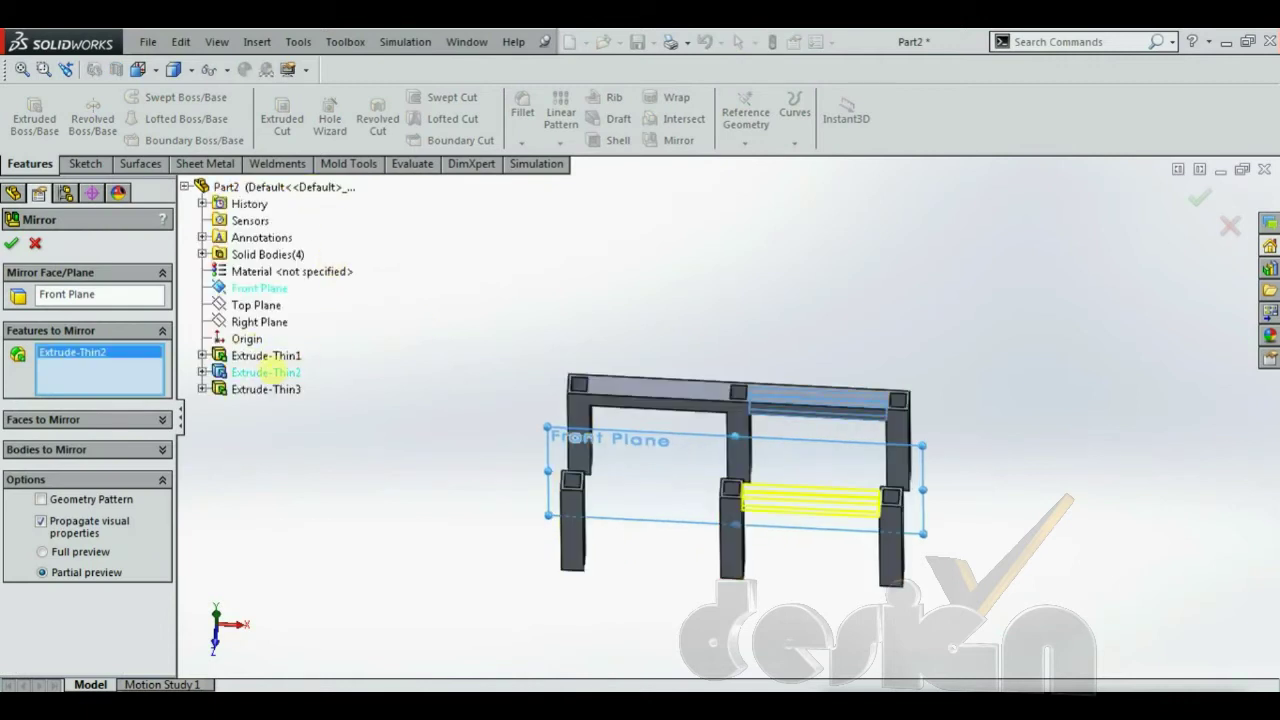
left_click(265, 389)
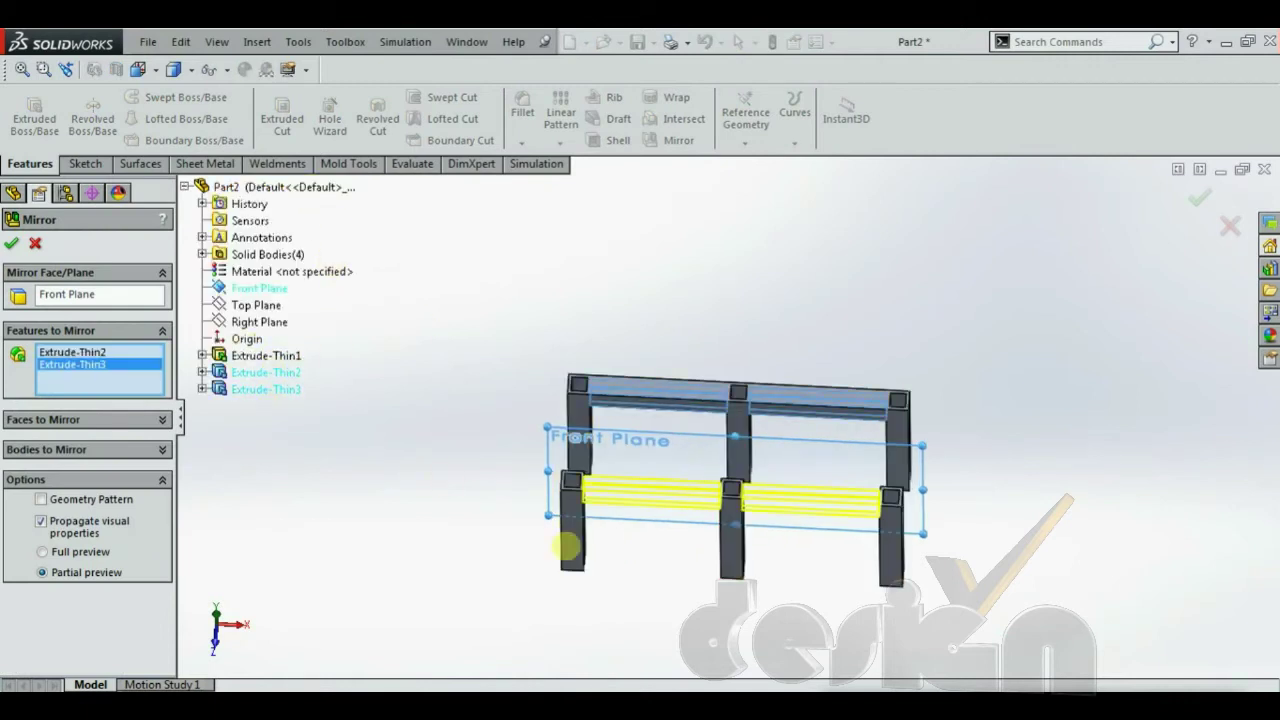
scroll(966, 523, "down", 1)
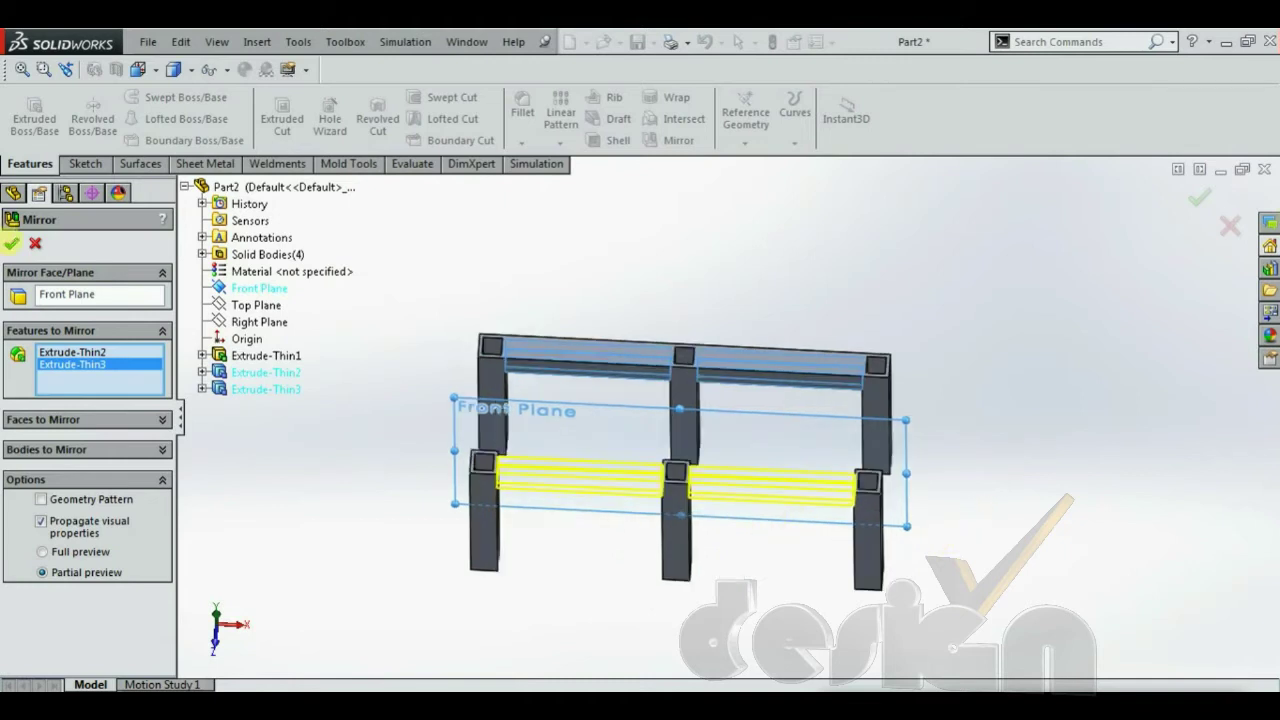
left_click(11, 243)
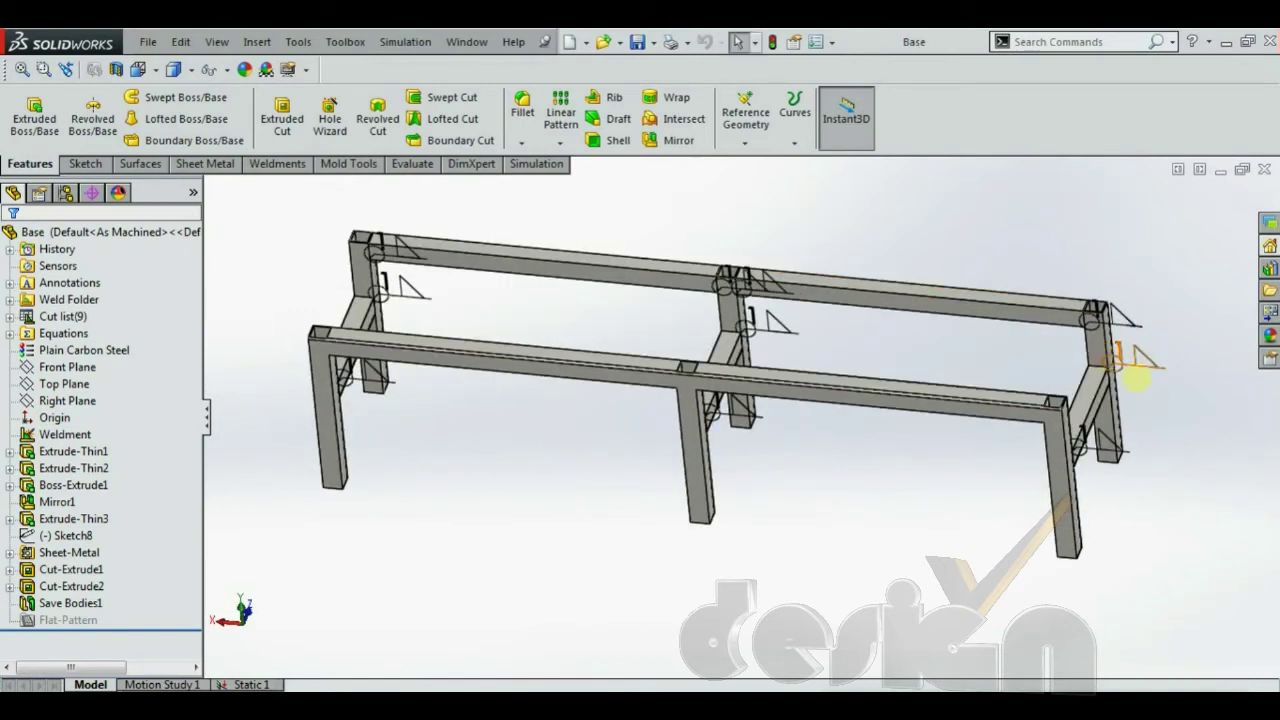
Add a 1 mm all-around weld bead between the rear end leg's inner face and the cross beam's upper face in the Base part.
scroll(480, 320, "down", 3)
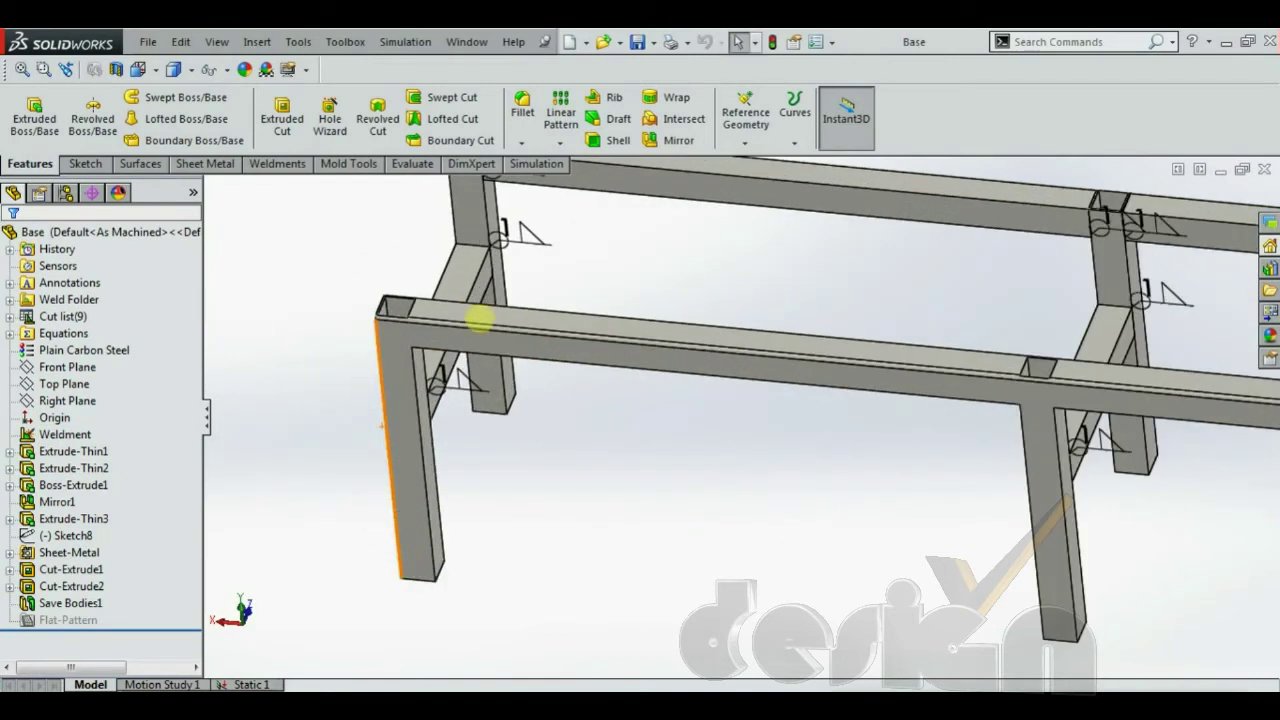
scroll(480, 320, "down", 3)
left_click(275, 163)
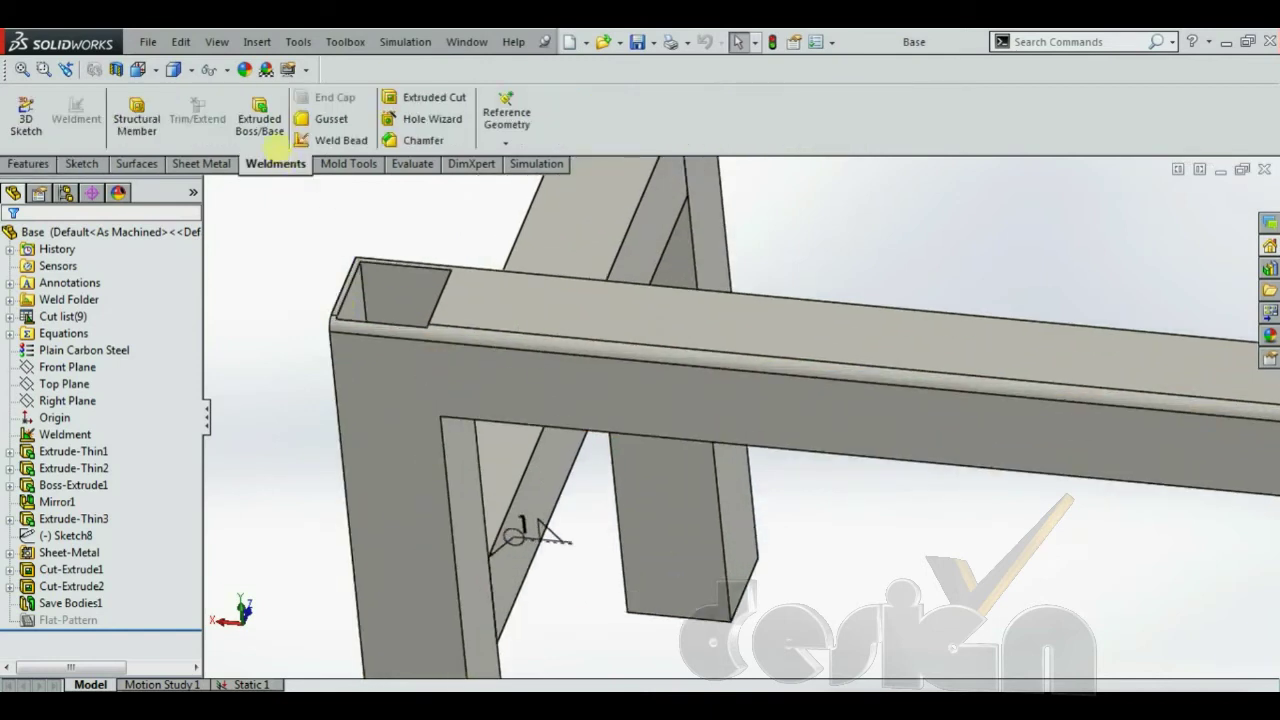
scroll(440, 340, "down", 2)
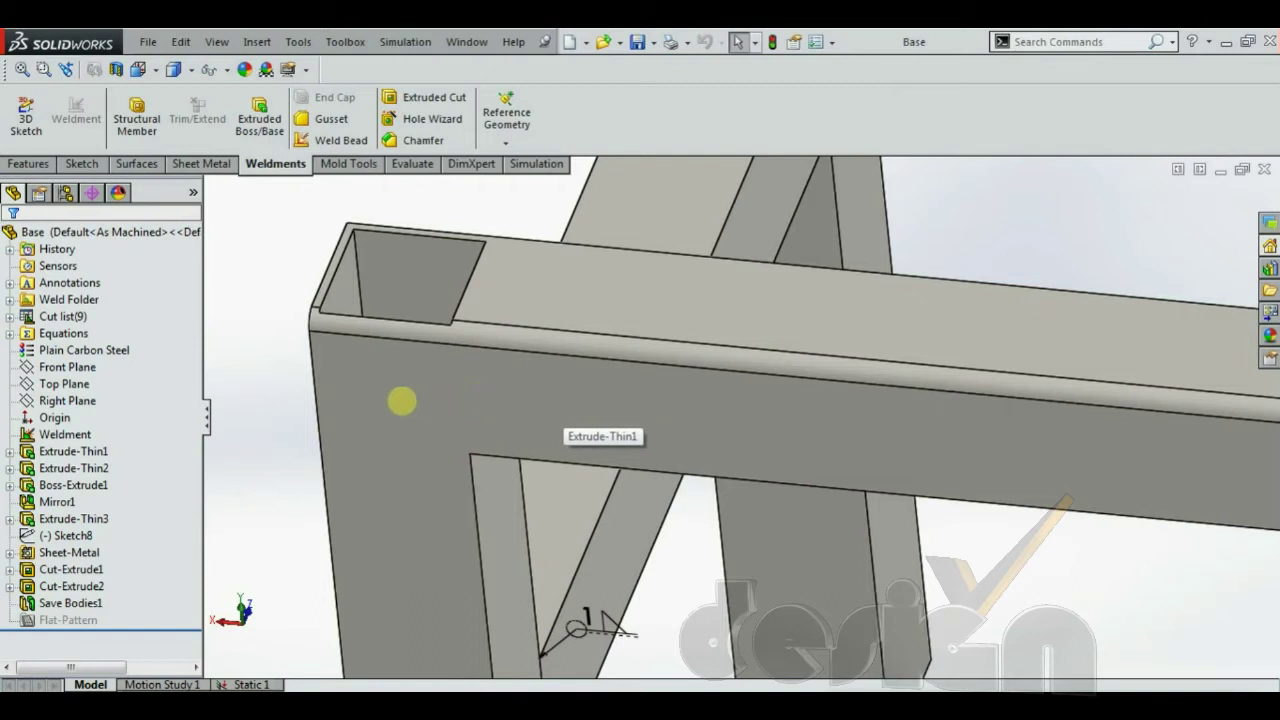
scroll(463, 357, "up", 2)
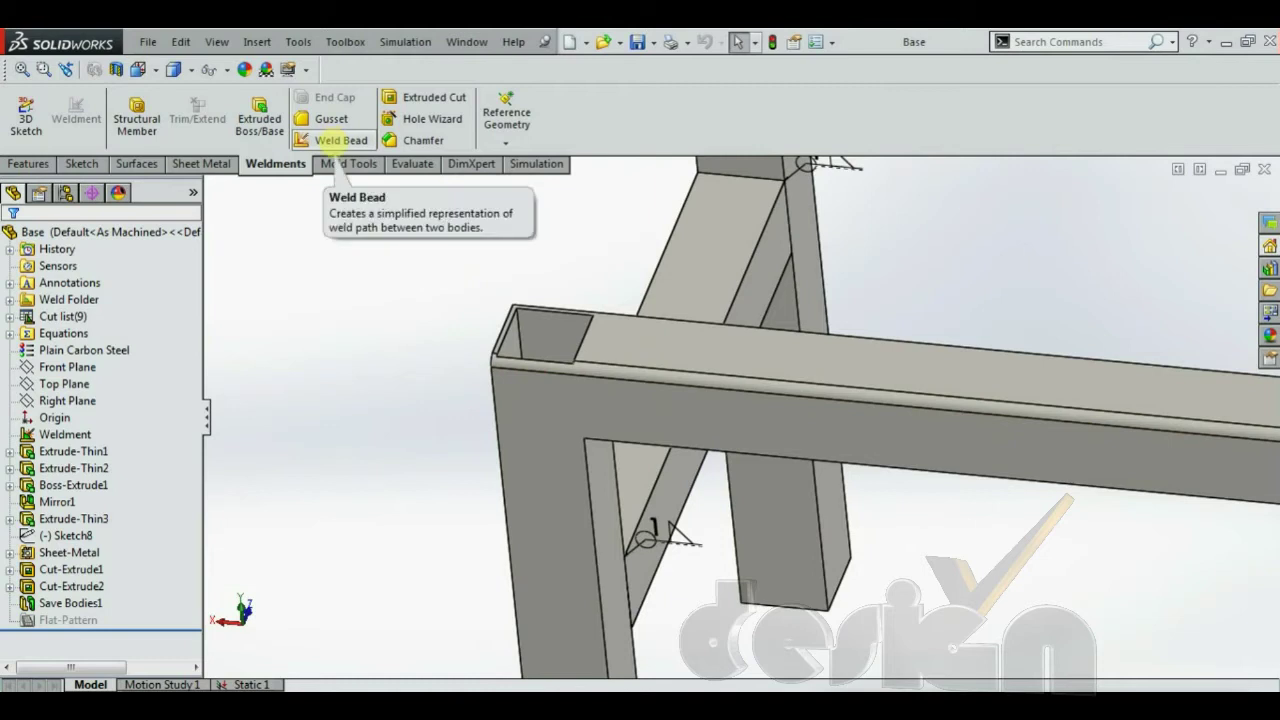
left_click(336, 145)
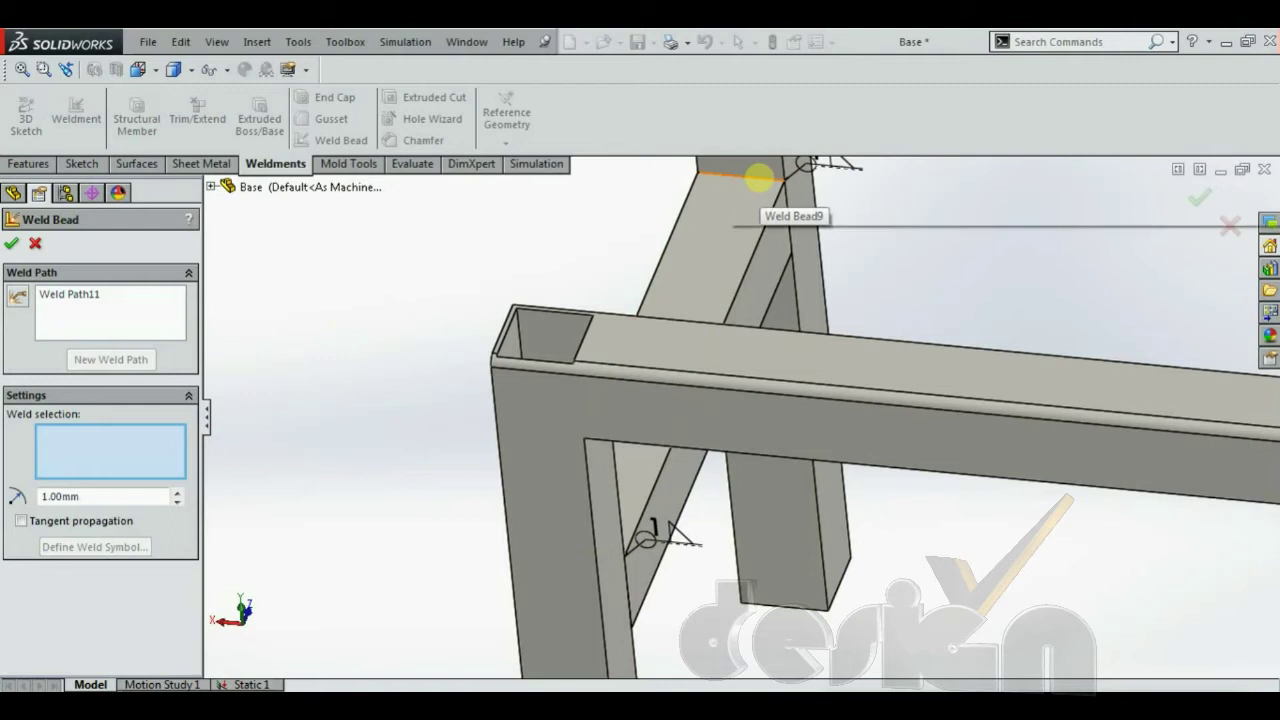
left_click(766, 176)
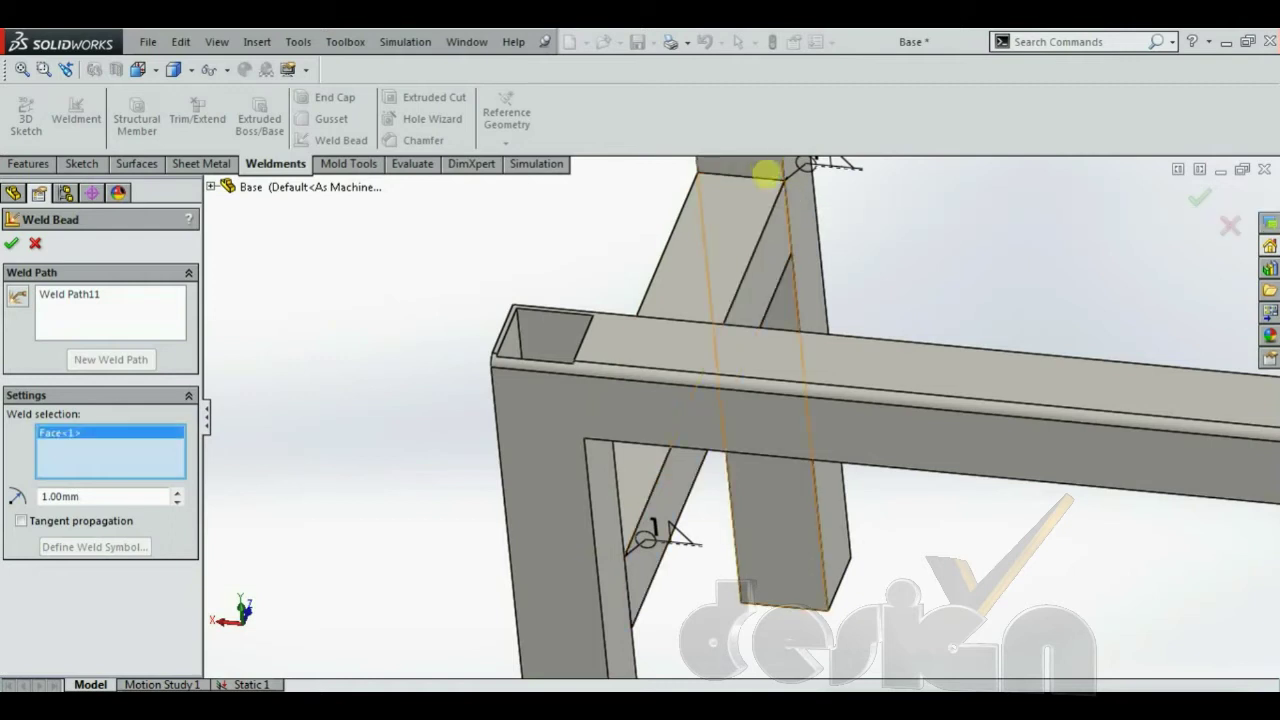
left_click(751, 229)
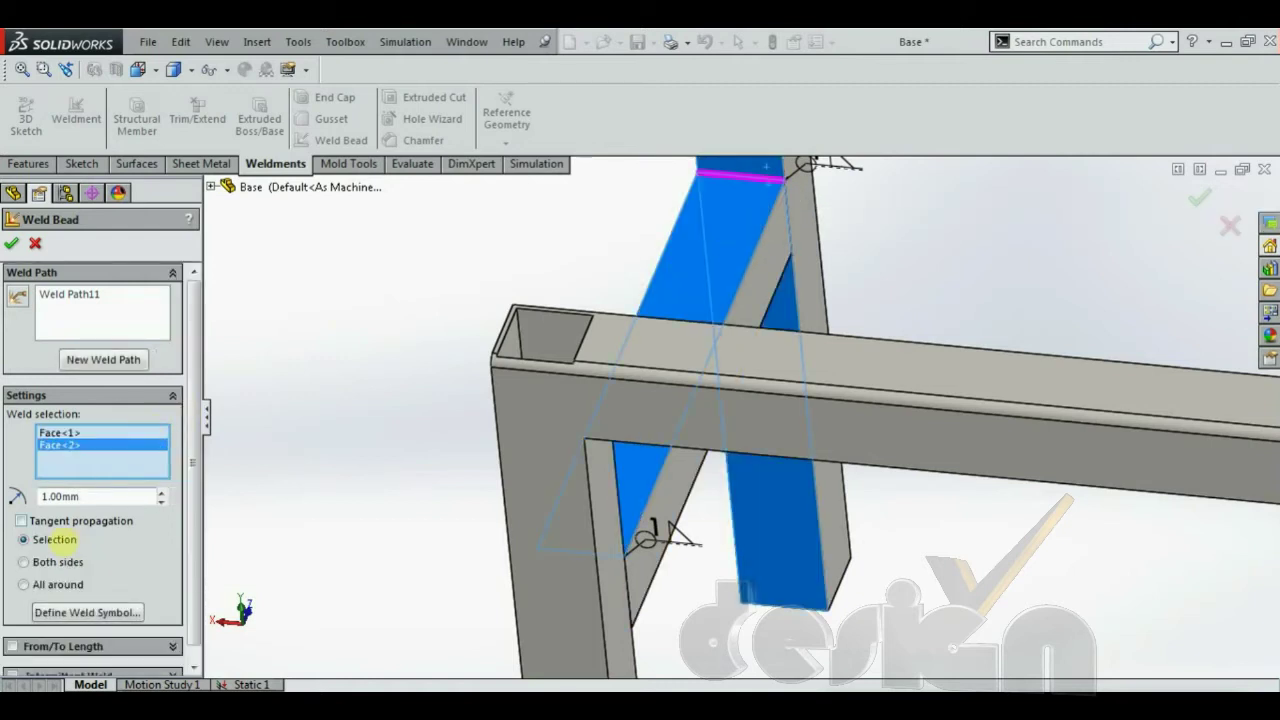
left_click(58, 585)
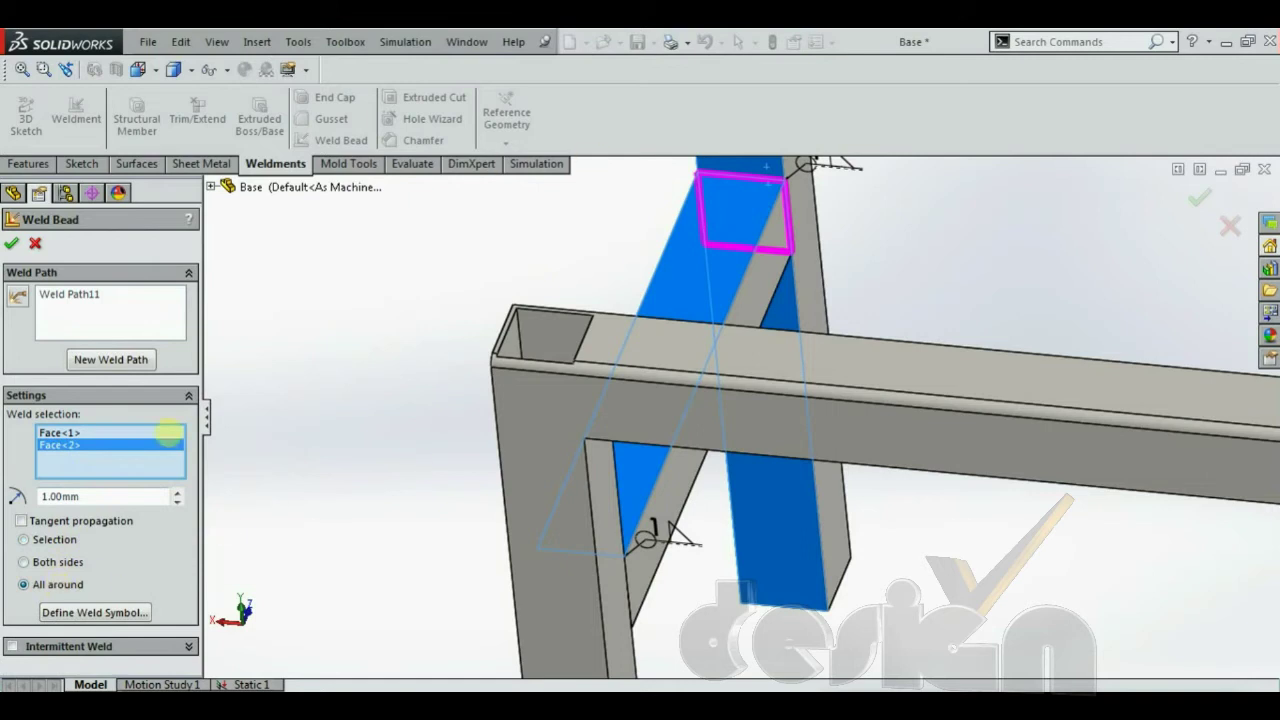
left_click(11, 244)
scroll(766, 200, "down", 3)
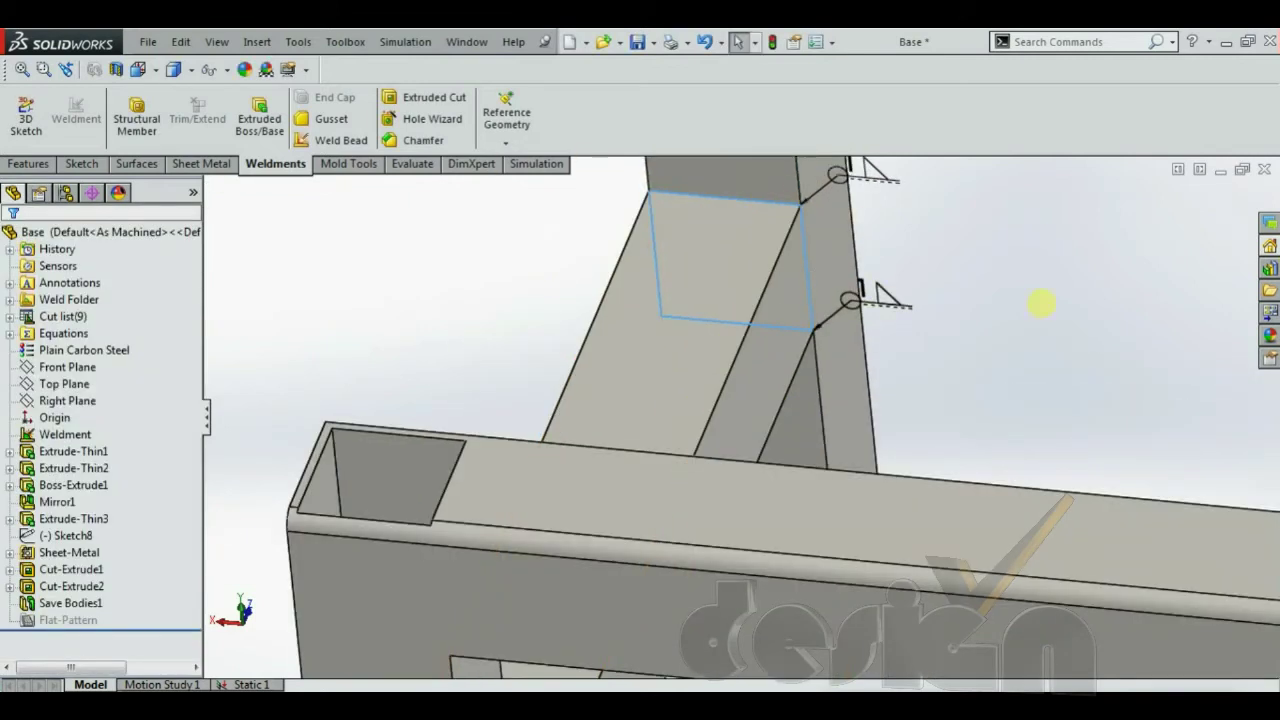
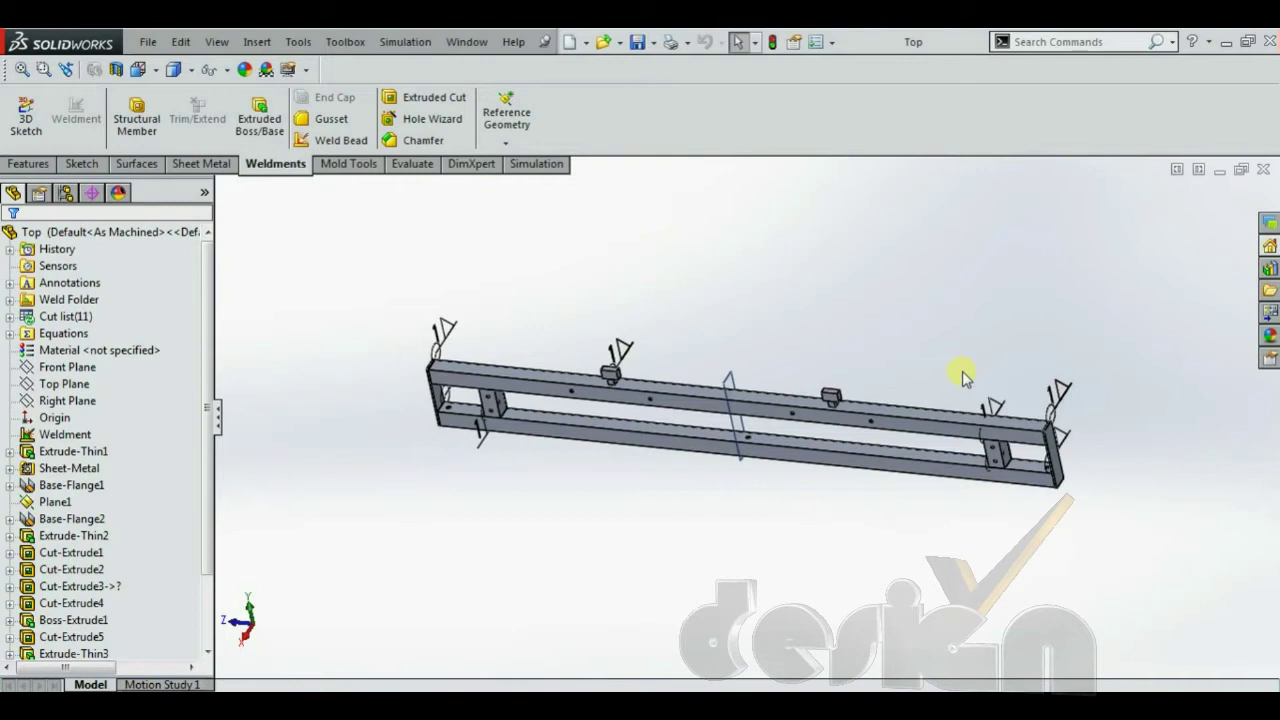
Examine the Top part's long rails, end plates and drilled bracket plates.
scroll(962, 371, "down", 3)
scroll(990, 510, "down", 3)
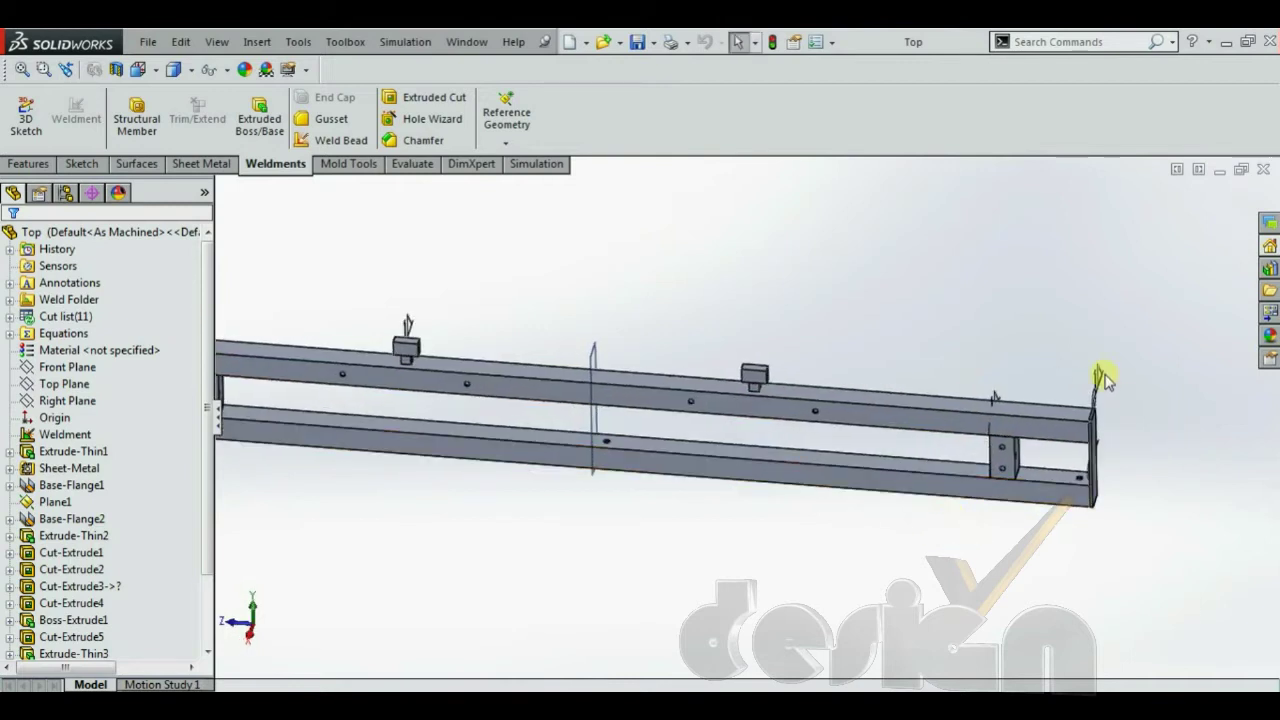
scroll(512, 520, "up", 3)
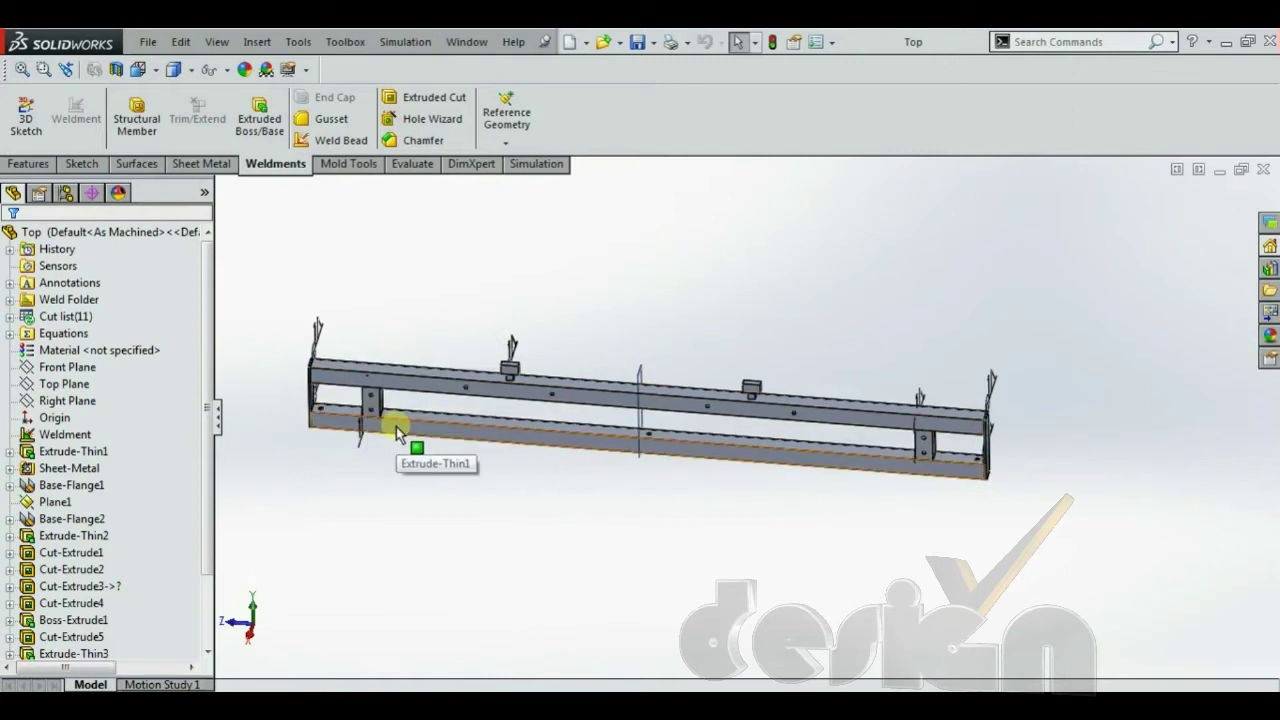
left_click(82, 163)
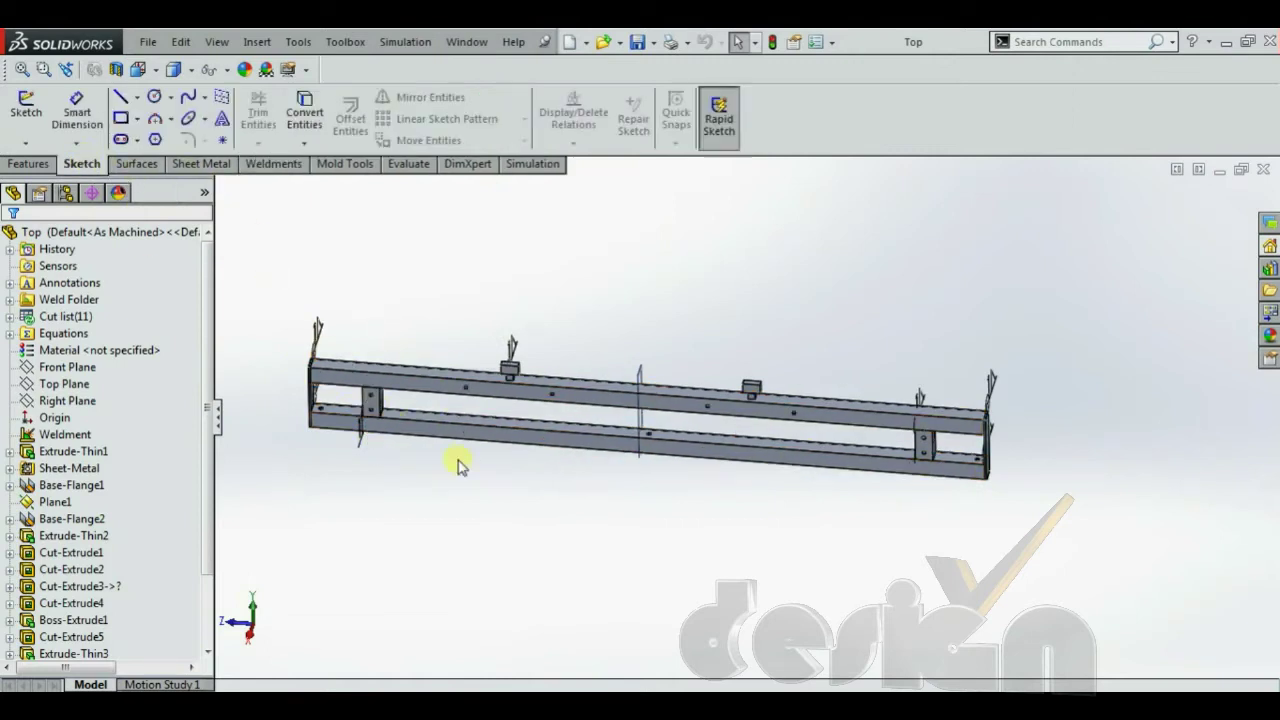
scroll(452, 450, "down", 4)
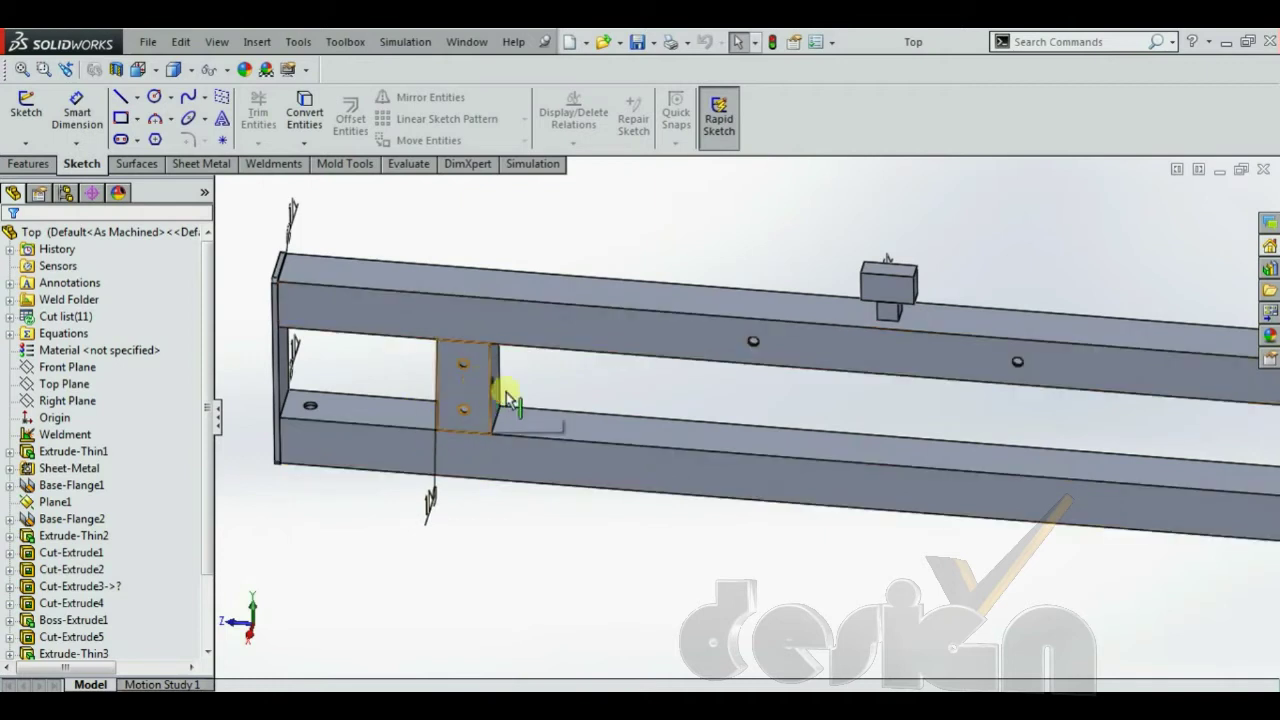
scroll(530, 510, "up", 8)
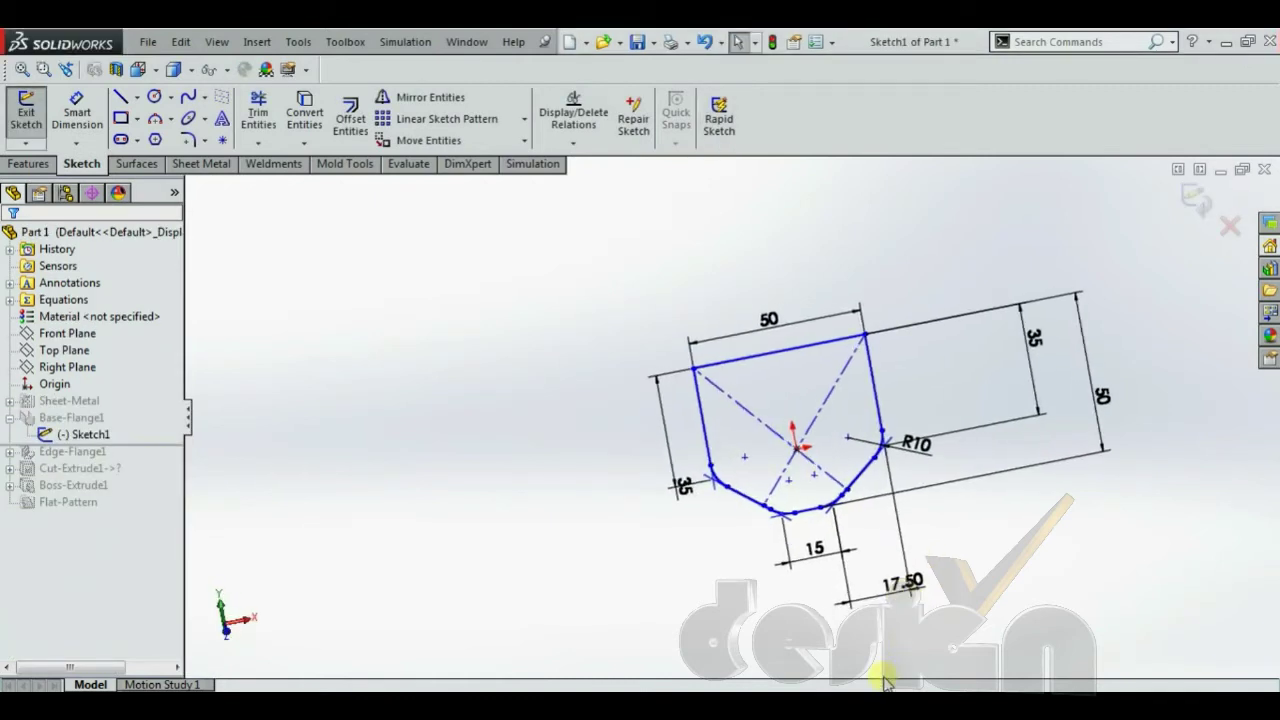
Finish editing the base flange's profile sketch in Part 1 to rebuild the sheet-metal plate.
key("ctrl+8")
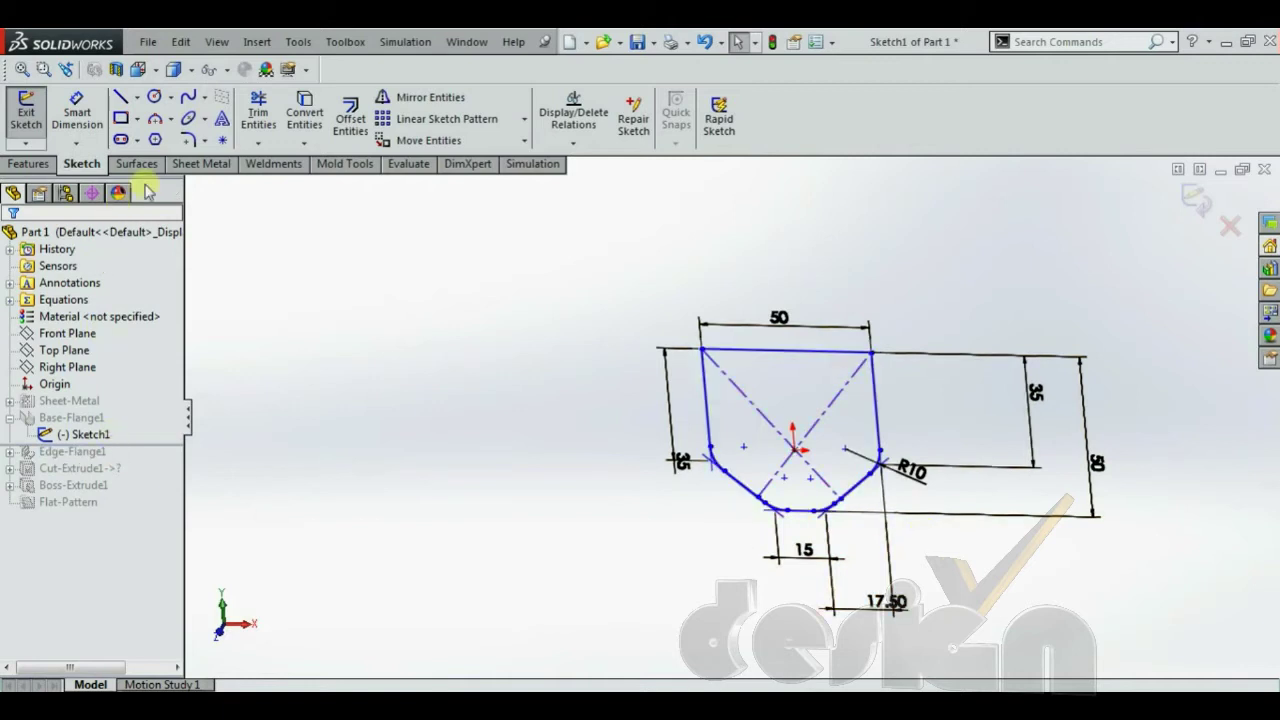
left_click(212, 164)
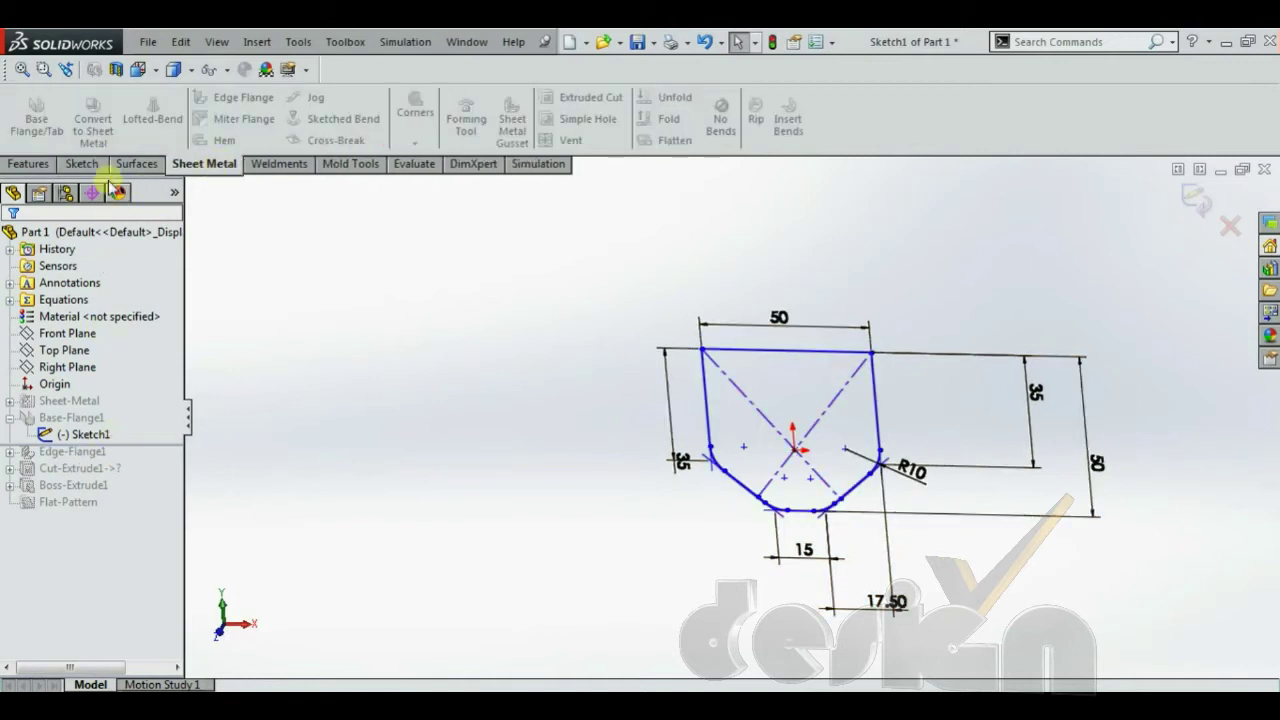
left_click(1190, 202)
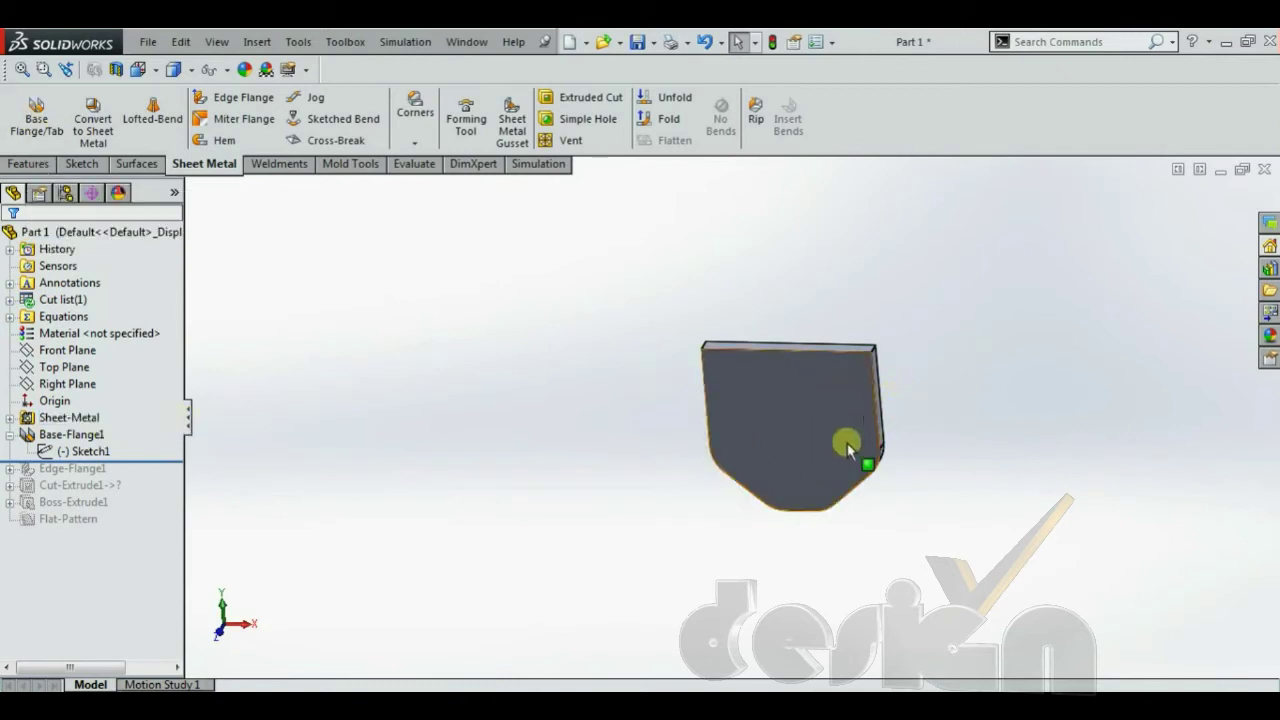
Measure the short edge across the plate's thickness at its upper corner.
middle_click_drag(847, 443, 890, 430)
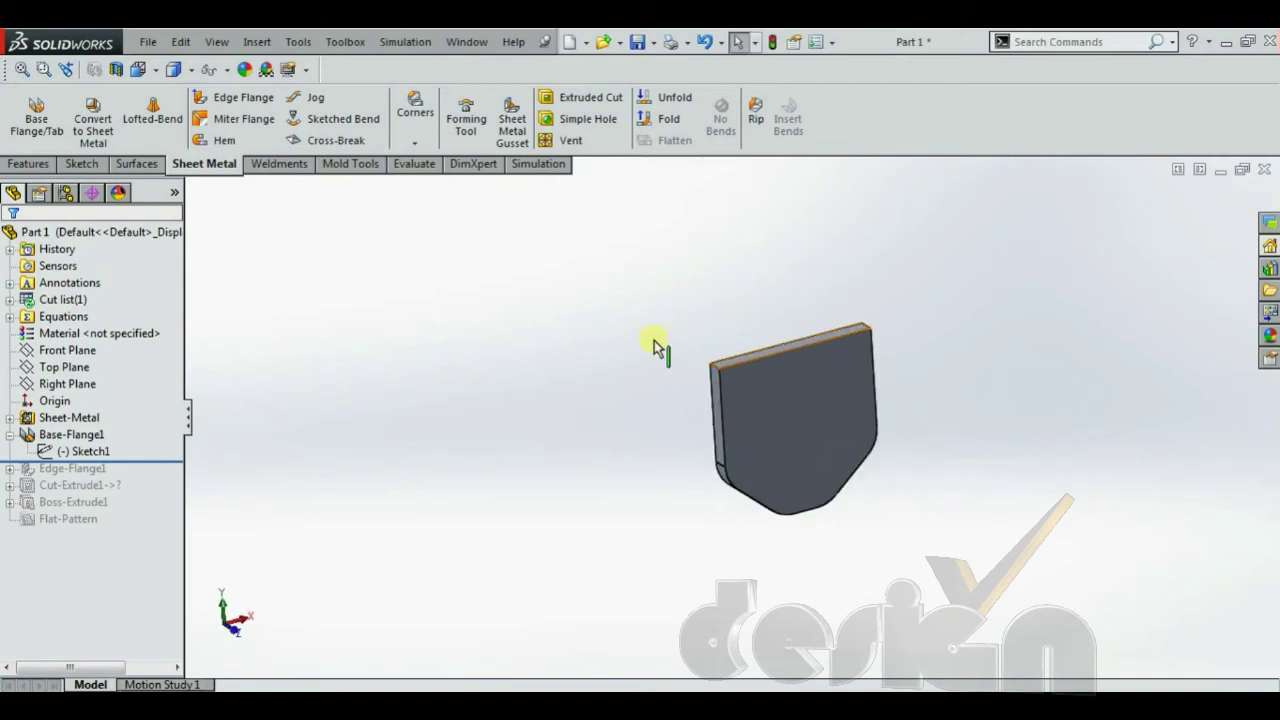
middle_click_drag(736, 401, 785, 407)
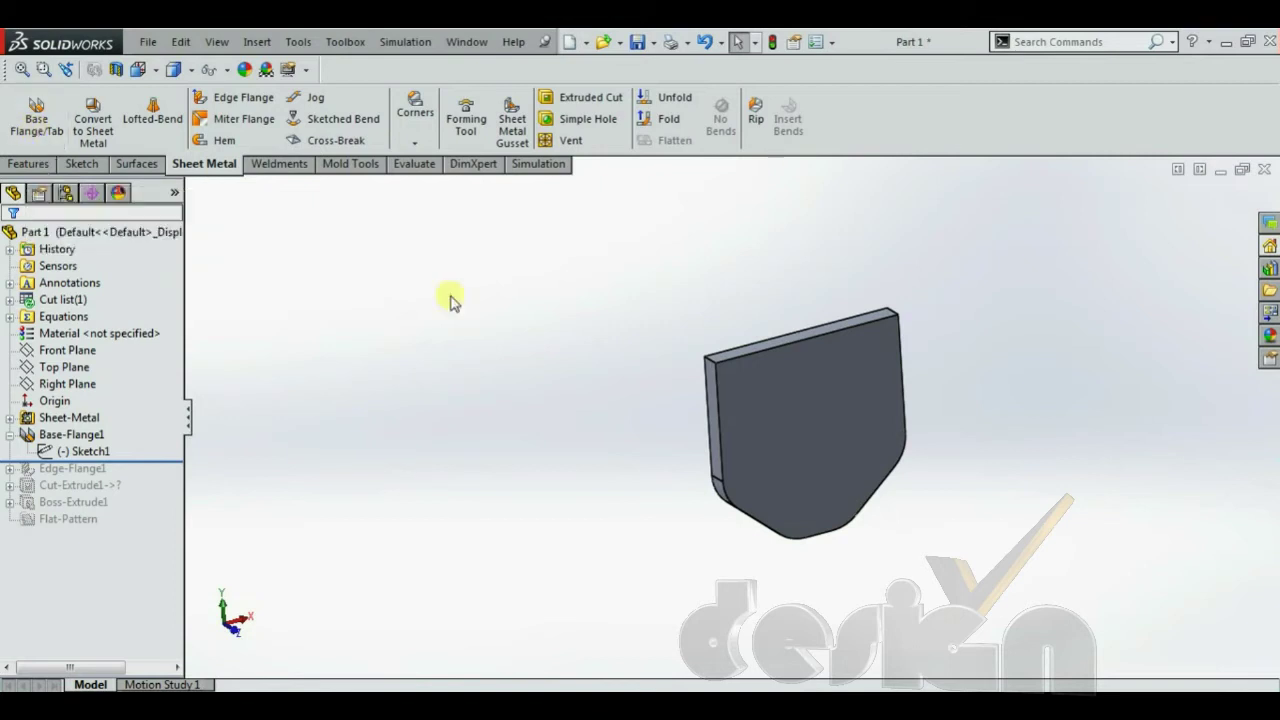
scroll(724, 439, "down", 2)
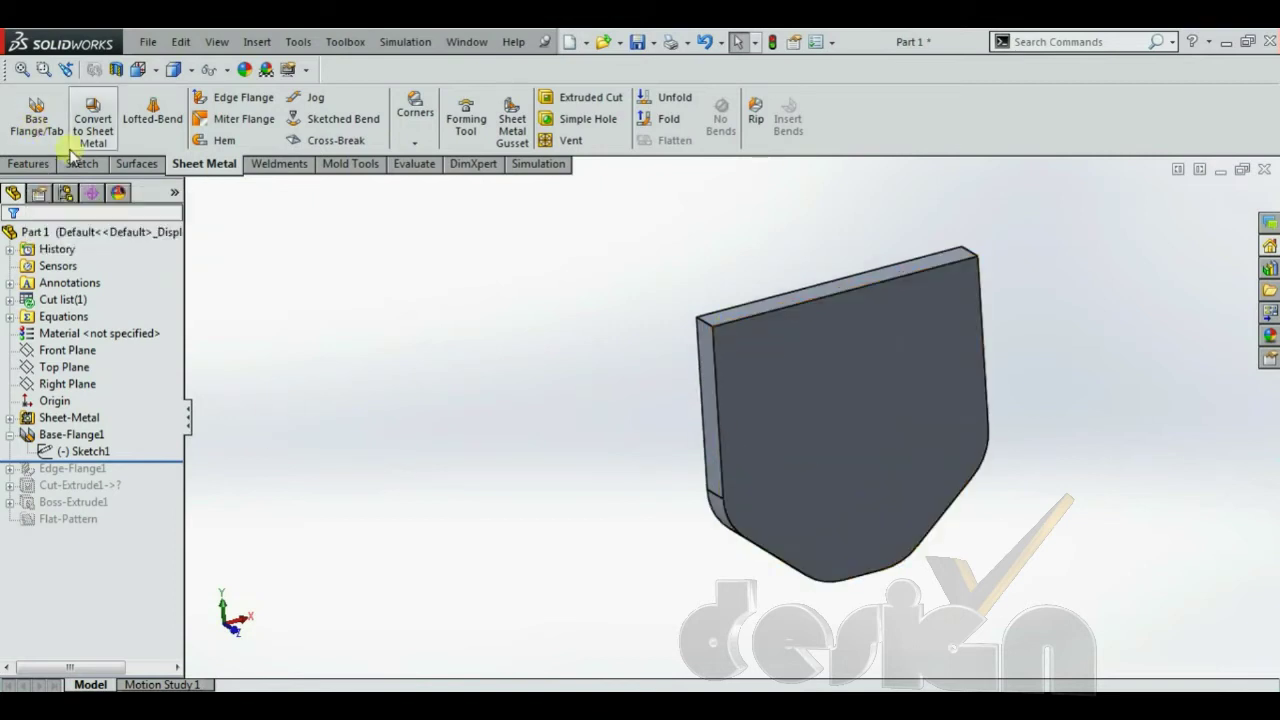
left_click(412, 163)
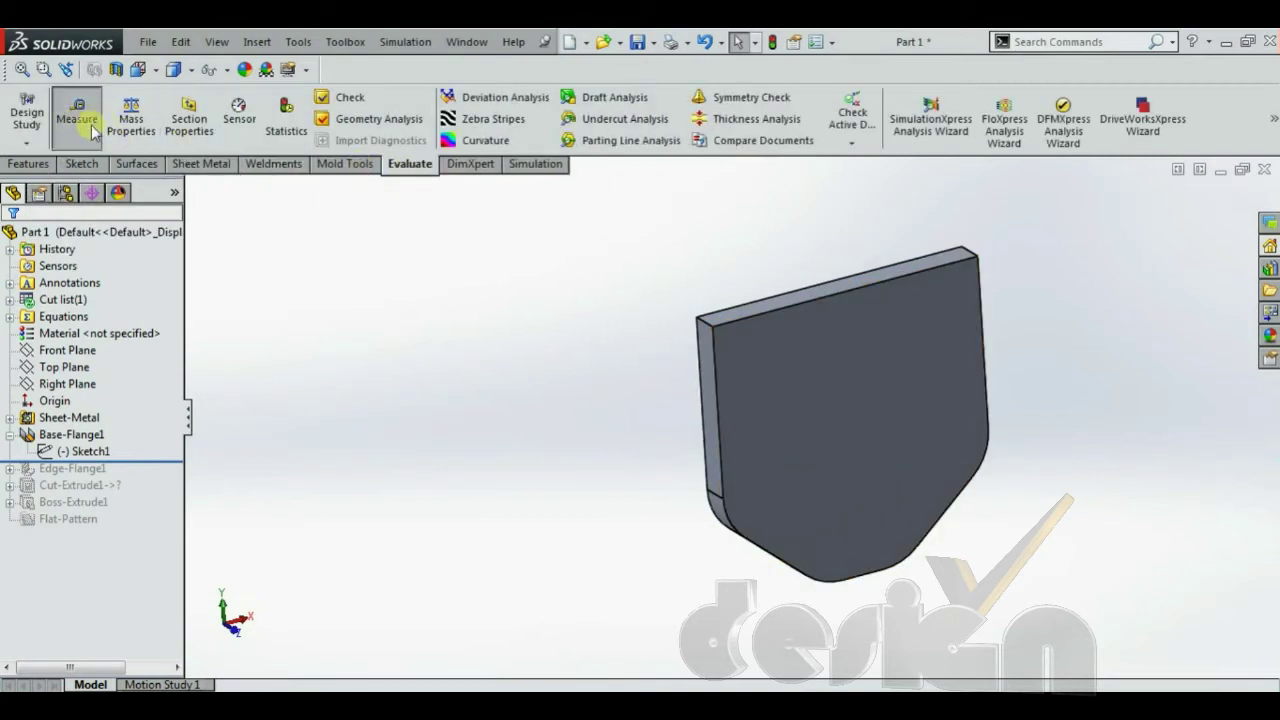
left_click(80, 118)
scroll(714, 328, "down", 2)
left_click(714, 334)
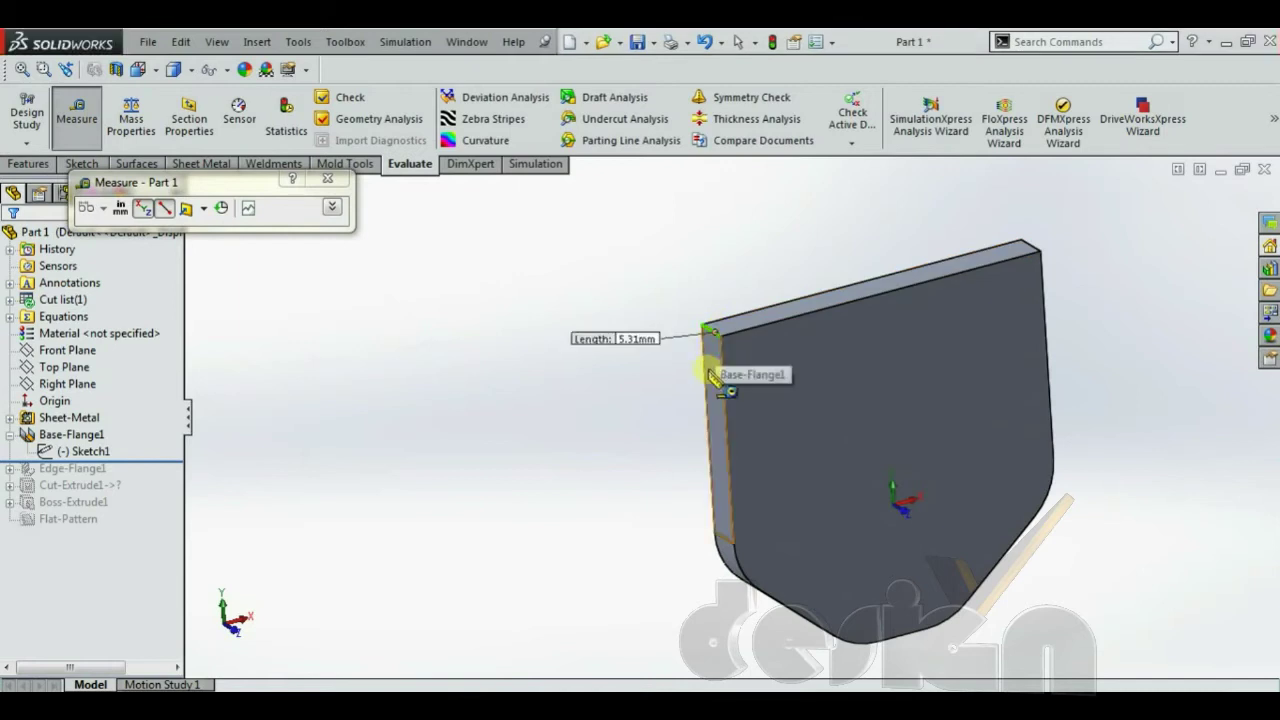
left_click(329, 180)
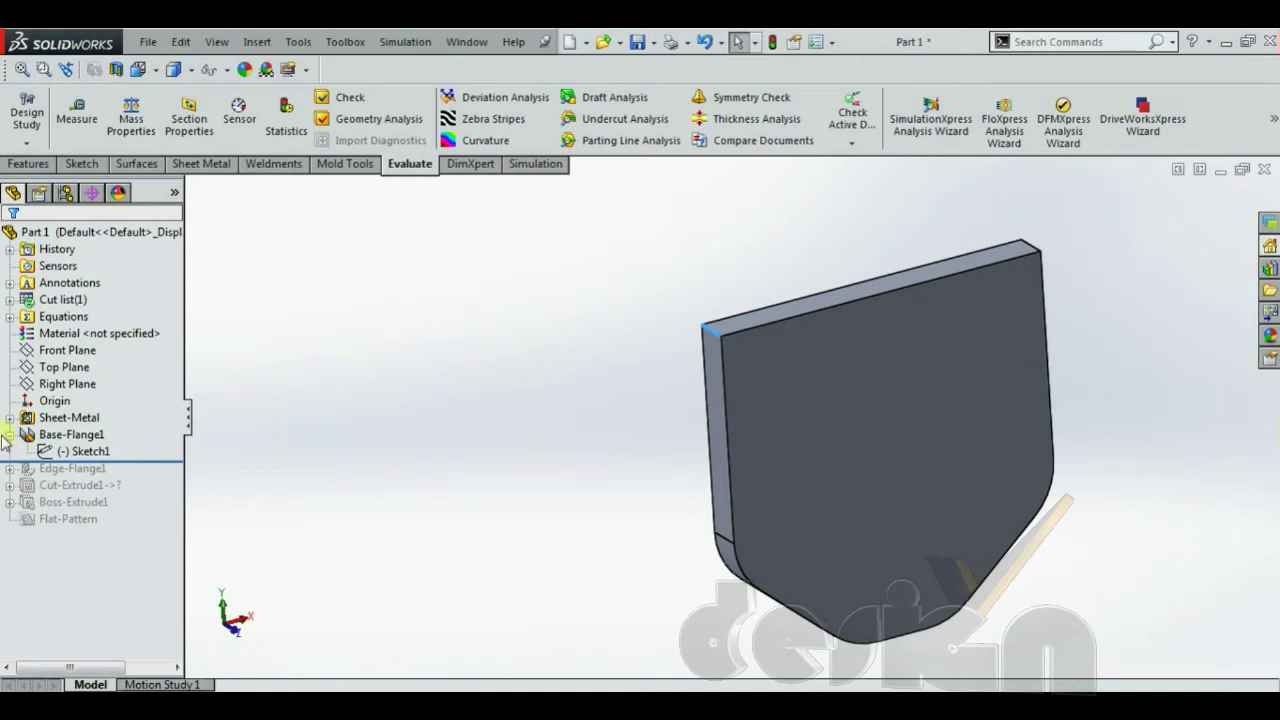
Try to add a 44 mm blind edge flange at 90 degrees along the plate's straight upper front edge, reviewing its length and position options.
left_click(90, 451)
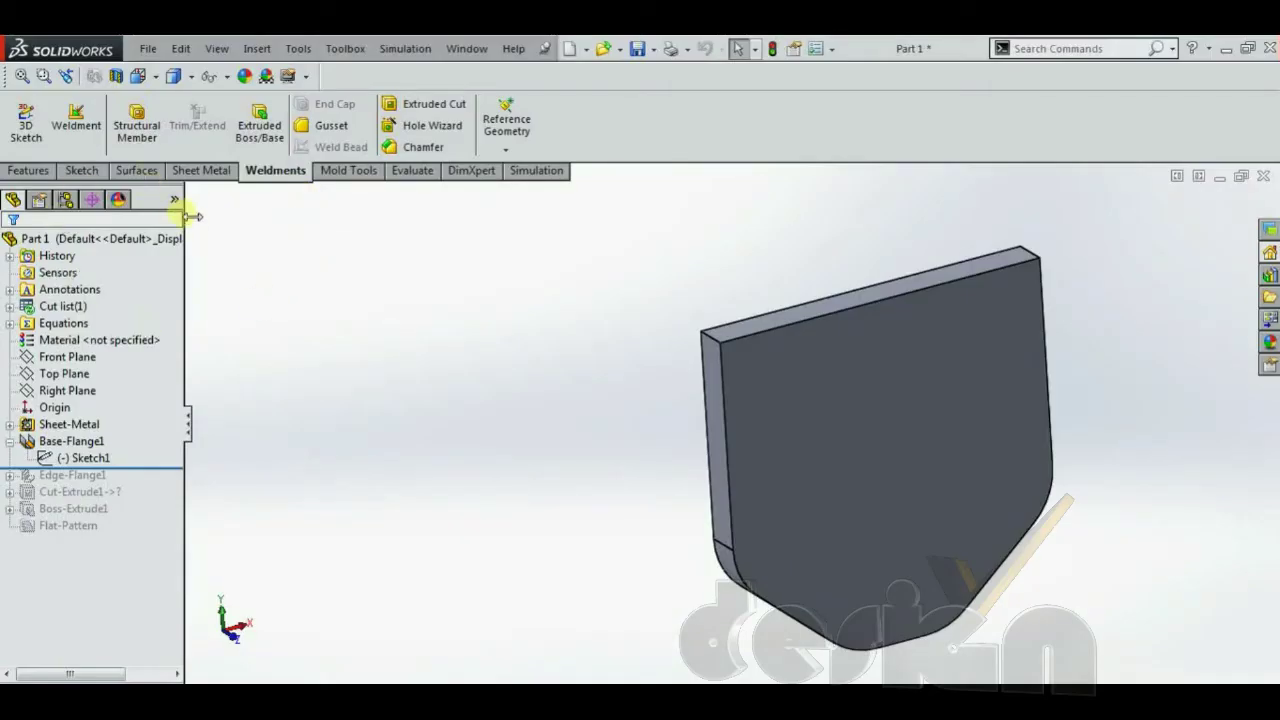
left_click(204, 170)
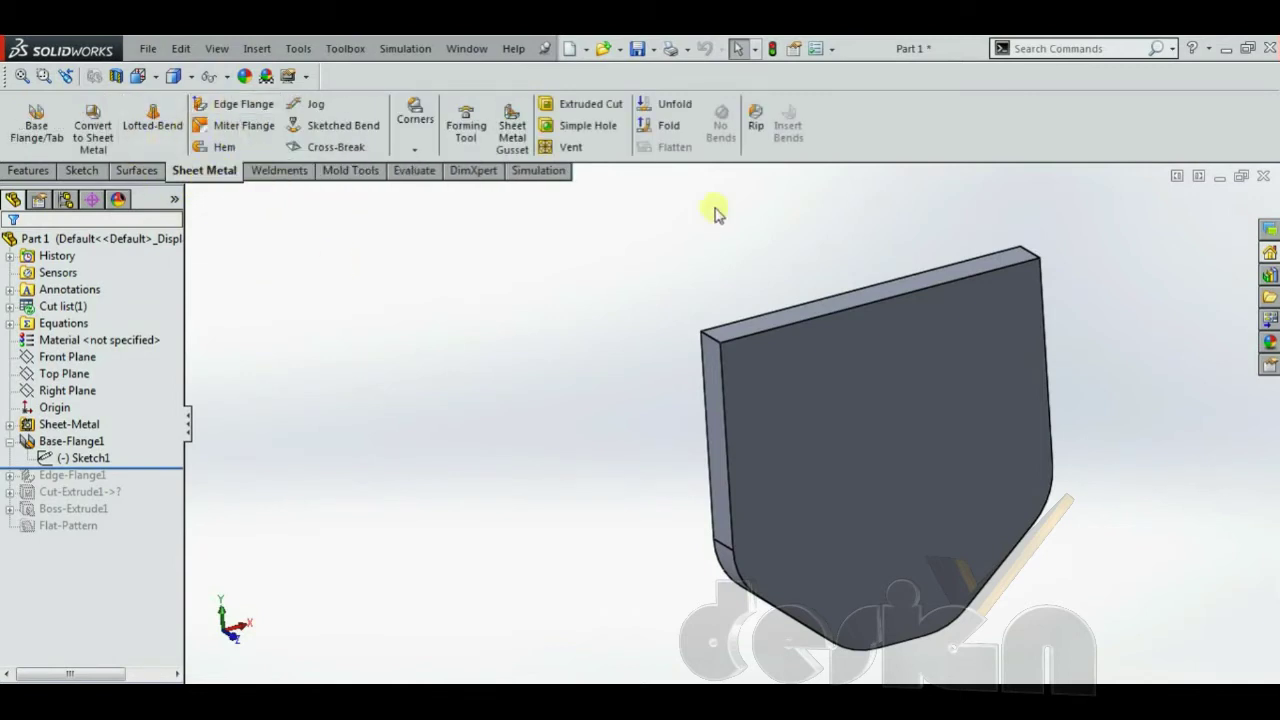
left_click(228, 104)
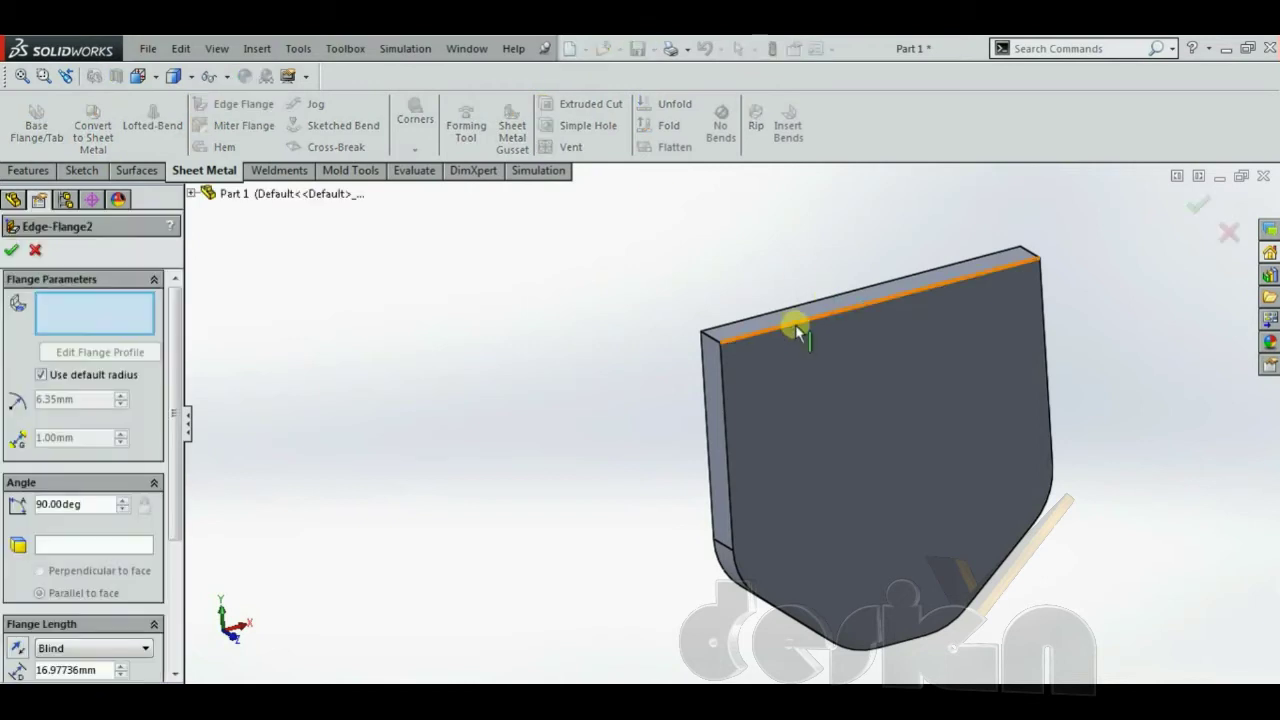
left_click(810, 320)
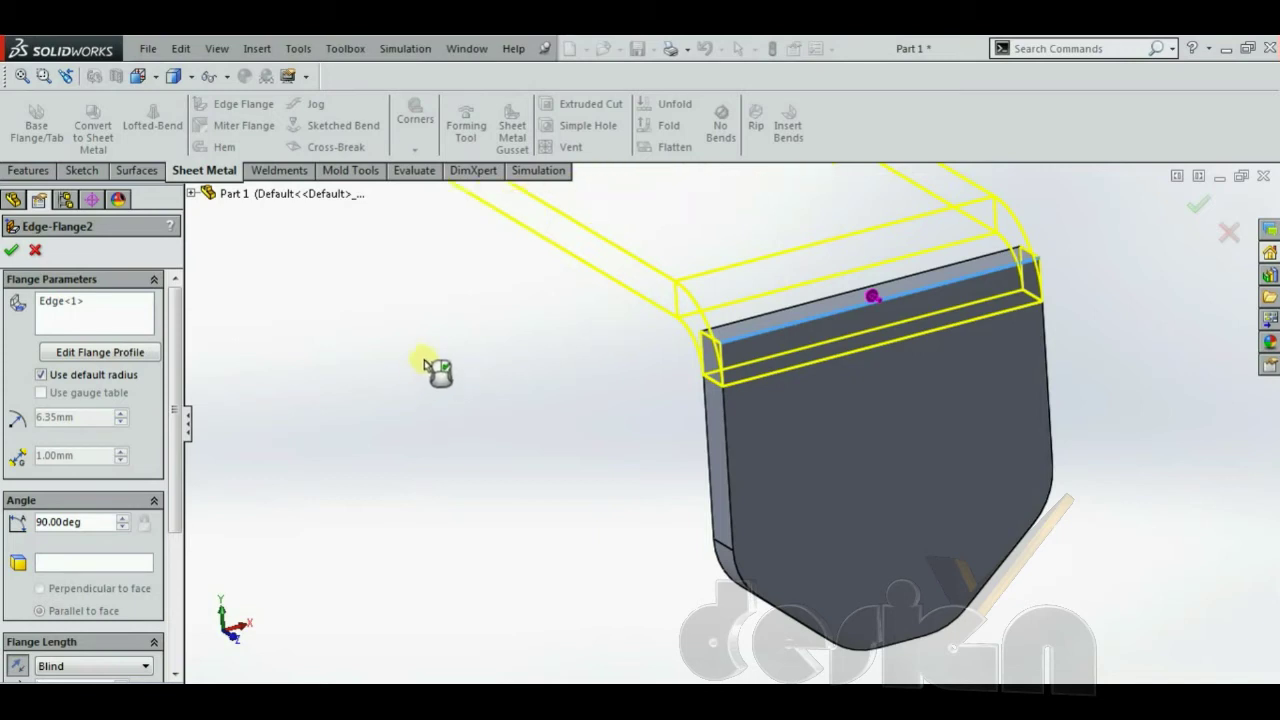
left_click(602, 377)
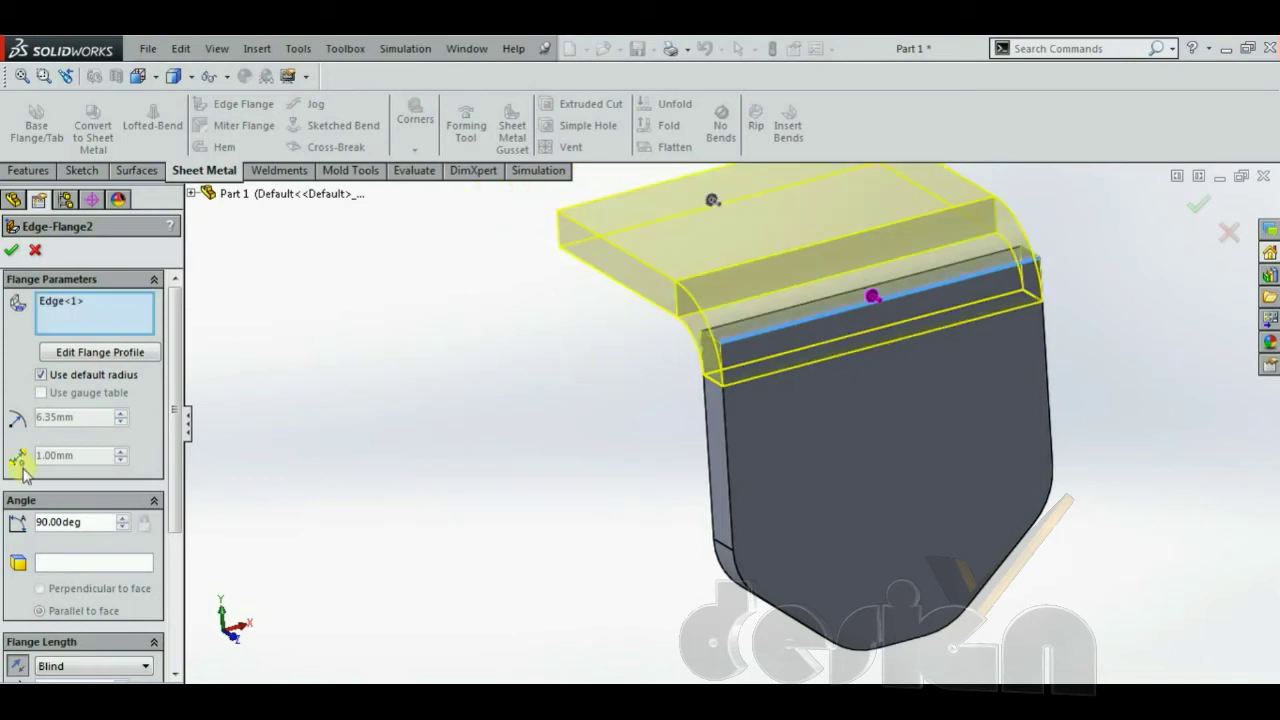
left_click_drag(172, 375, 177, 428)
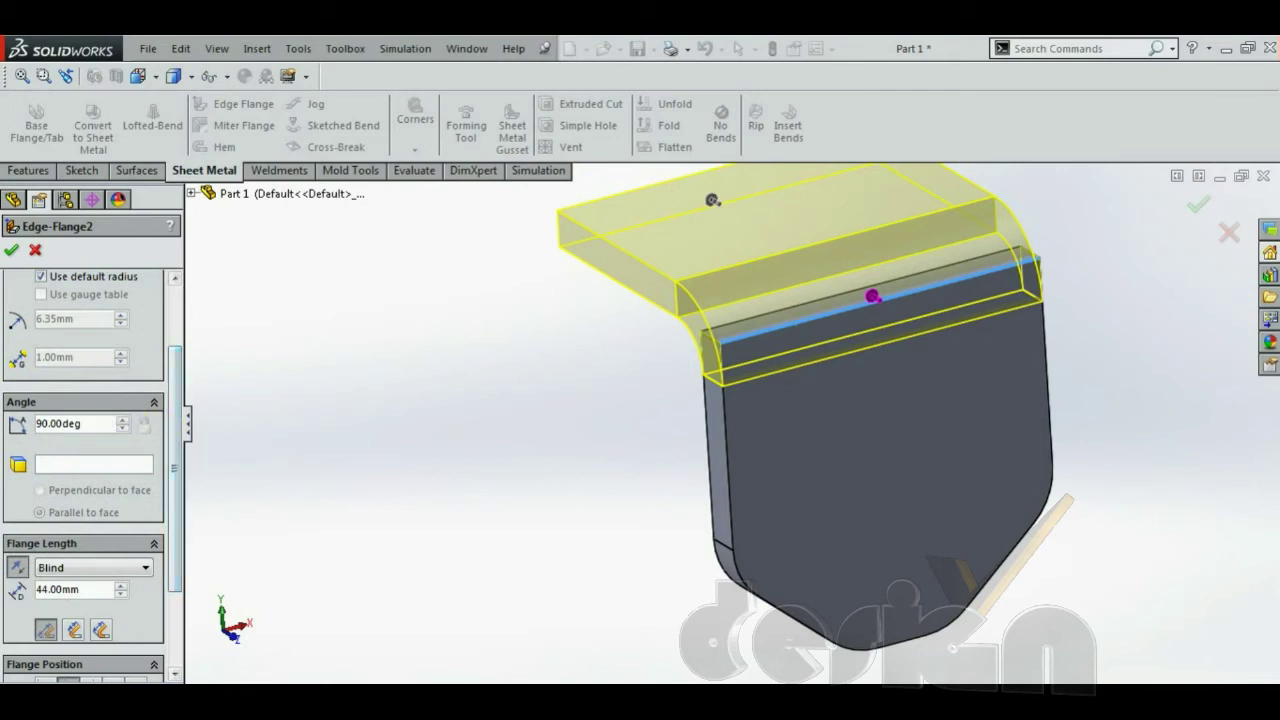
left_click(60, 423)
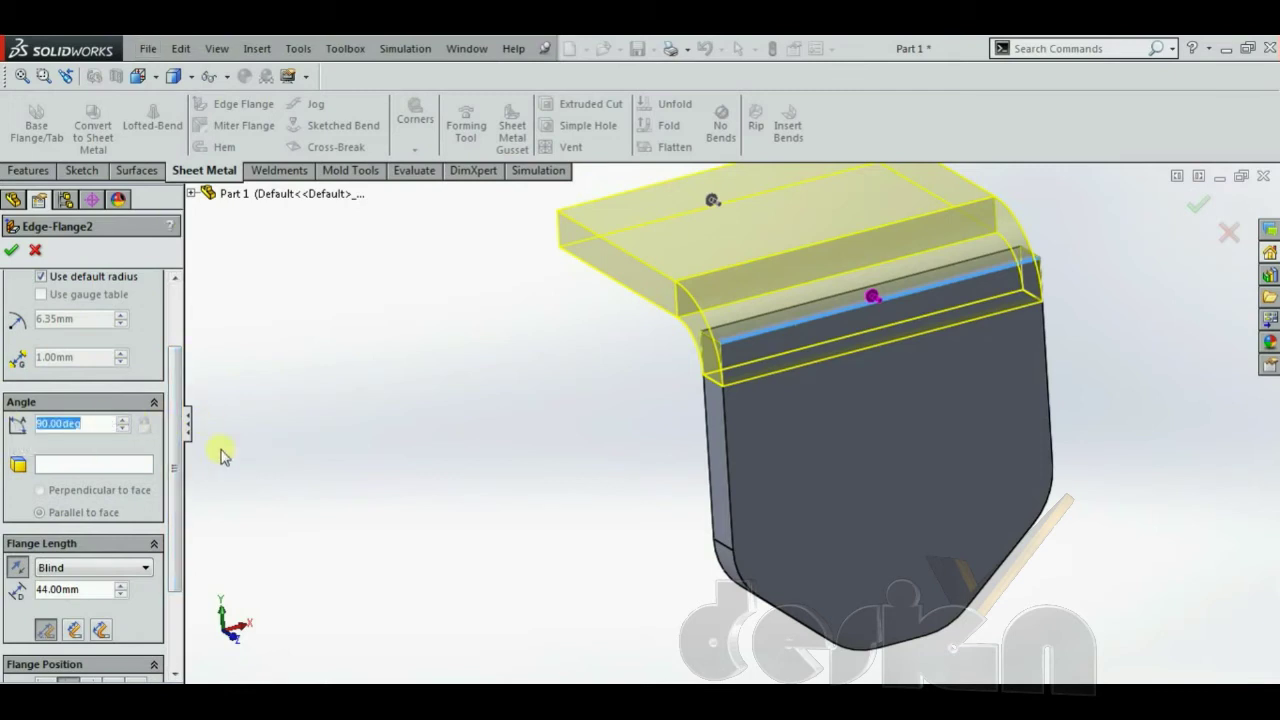
left_click_drag(176, 497, 177, 525)
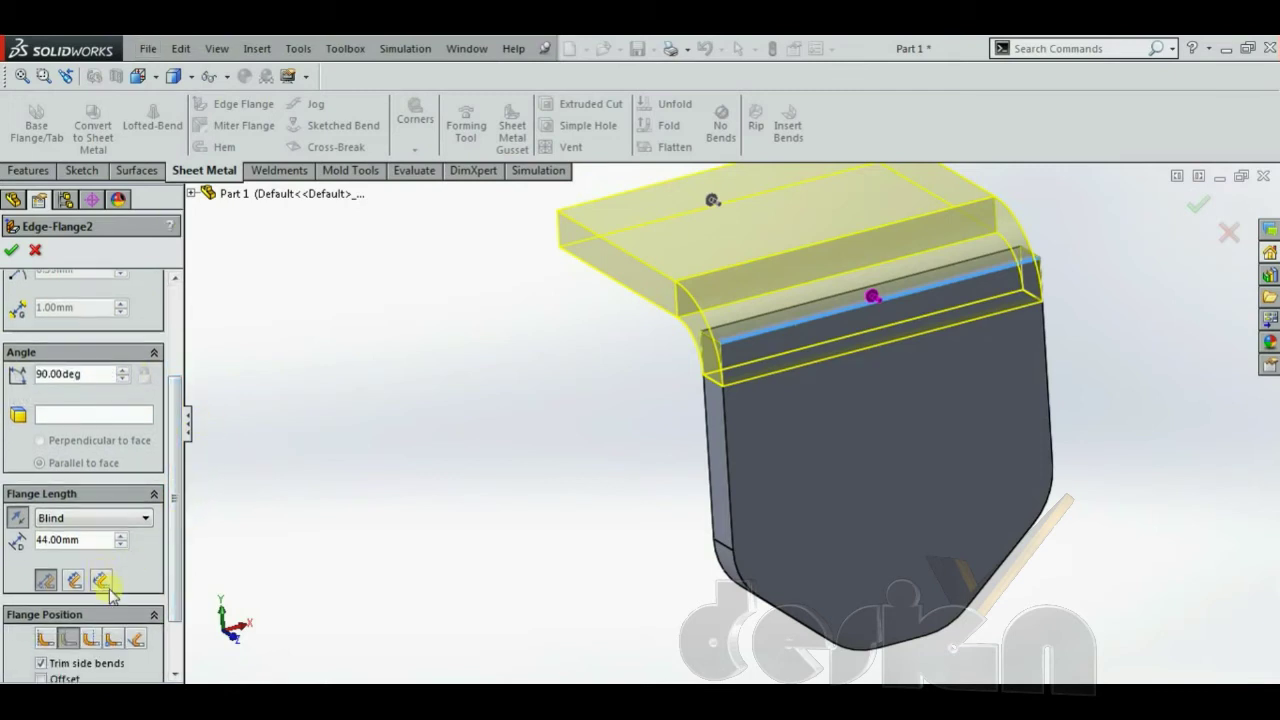
left_click_drag(175, 552, 176, 597)
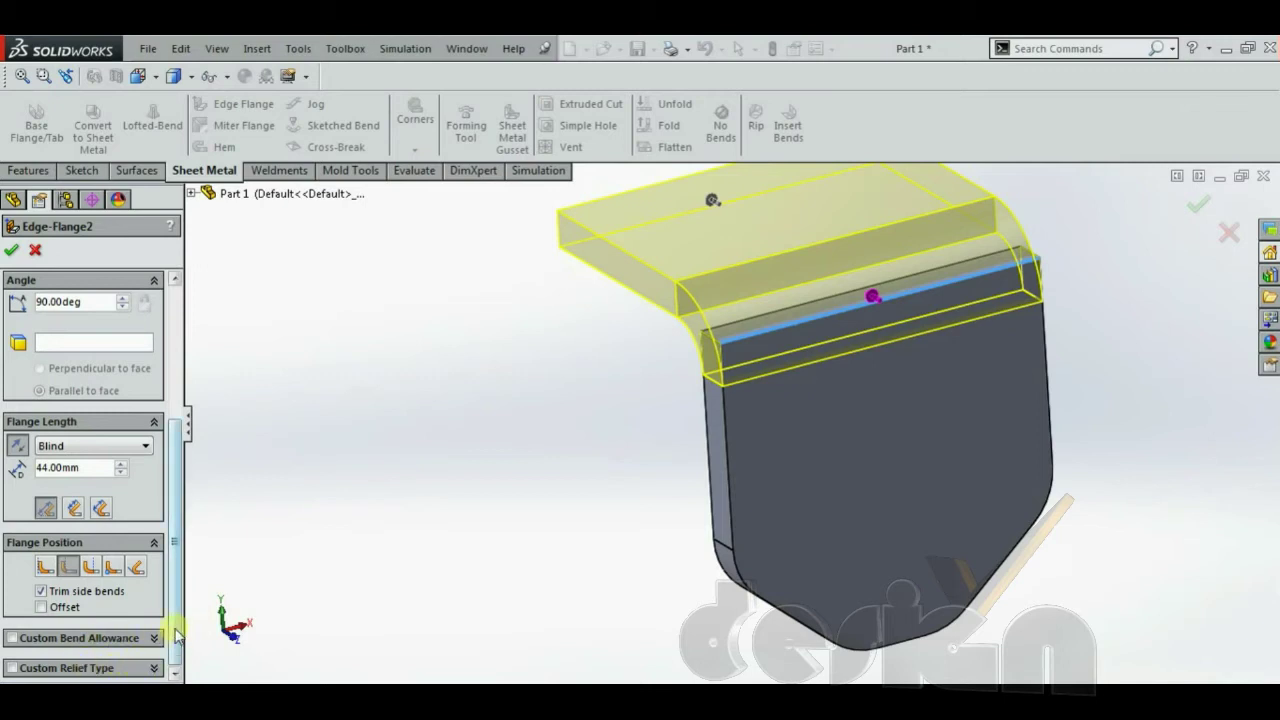
left_click_drag(177, 629, 176, 497)
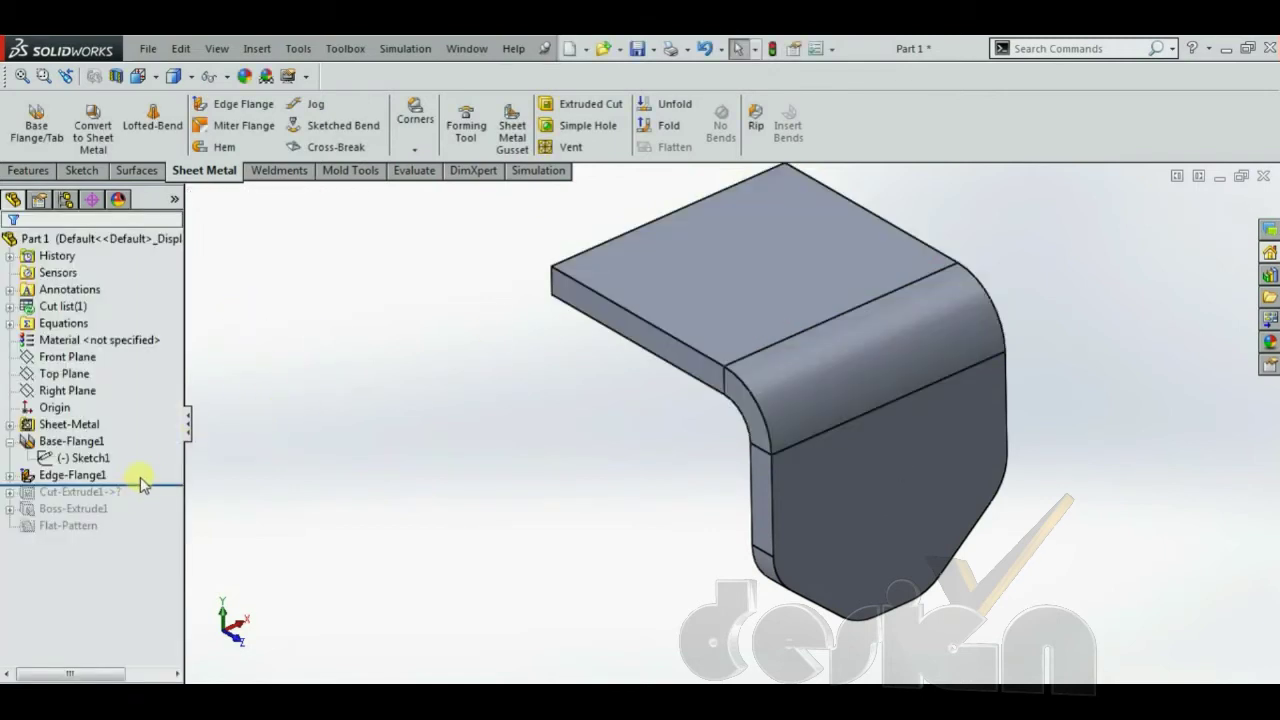
Roll Part 1's feature history forward past Boss-Extrude1 and inspect the flange's hole and the hexagonal boss beneath it.
left_click_drag(150, 485, 148, 533)
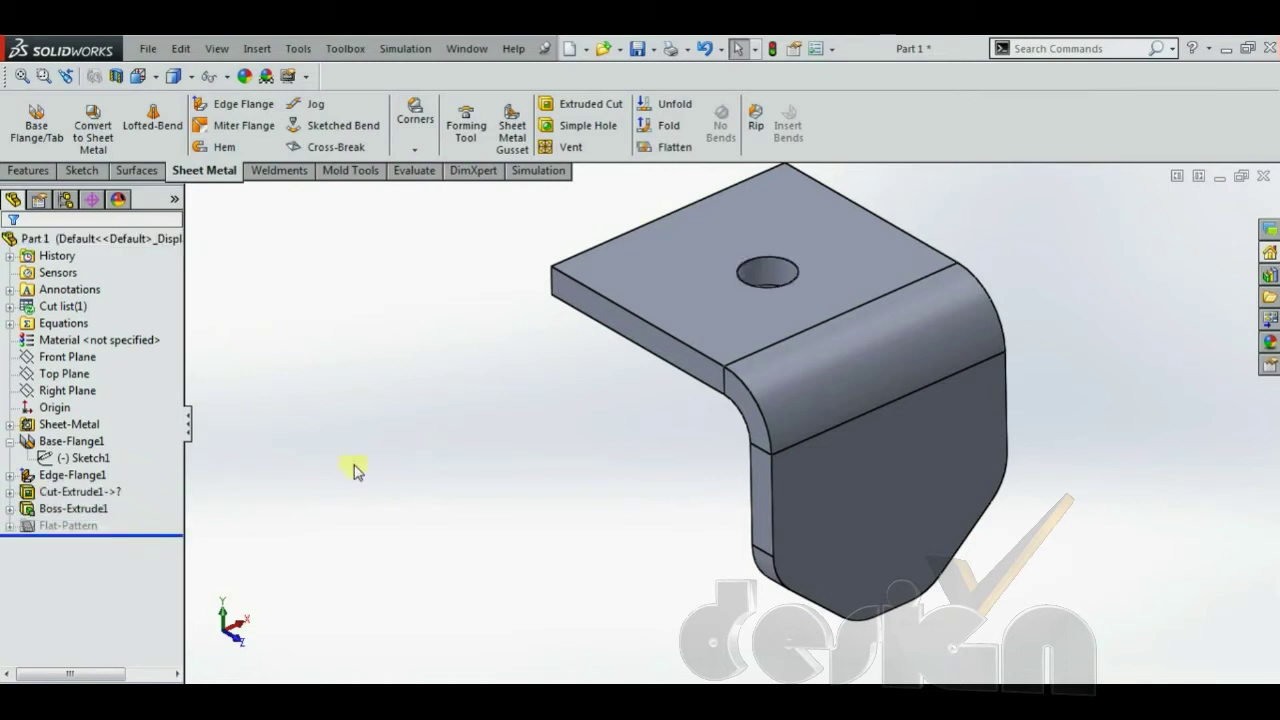
middle_click_drag(355, 470, 529, 366)
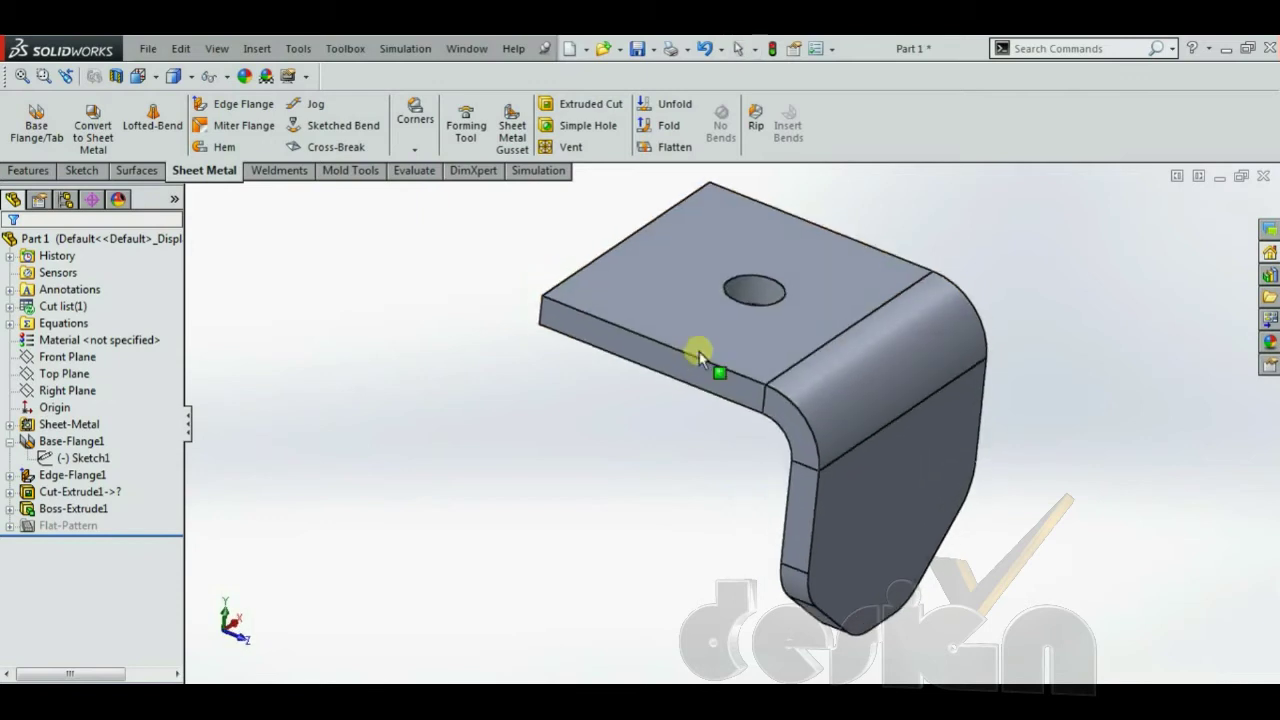
middle_click_drag(699, 358, 757, 294)
middle_click_drag(651, 423, 484, 552)
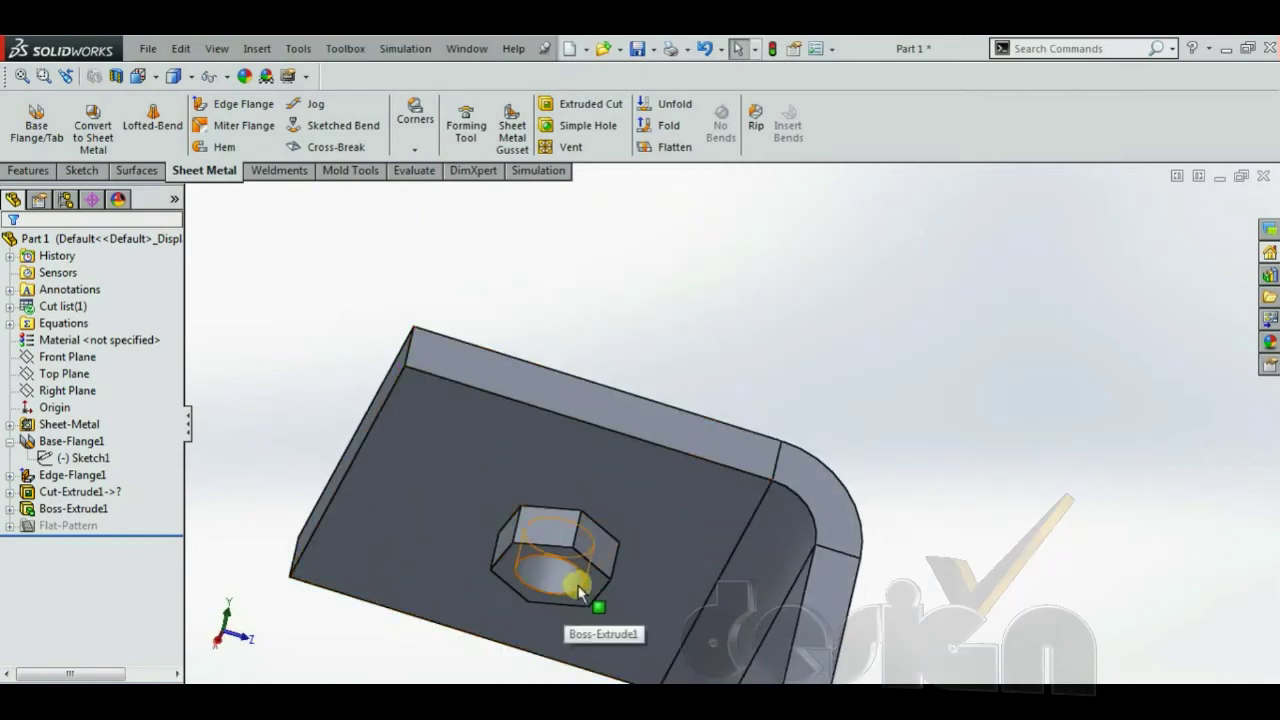
middle_click_drag(828, 437, 790, 512)
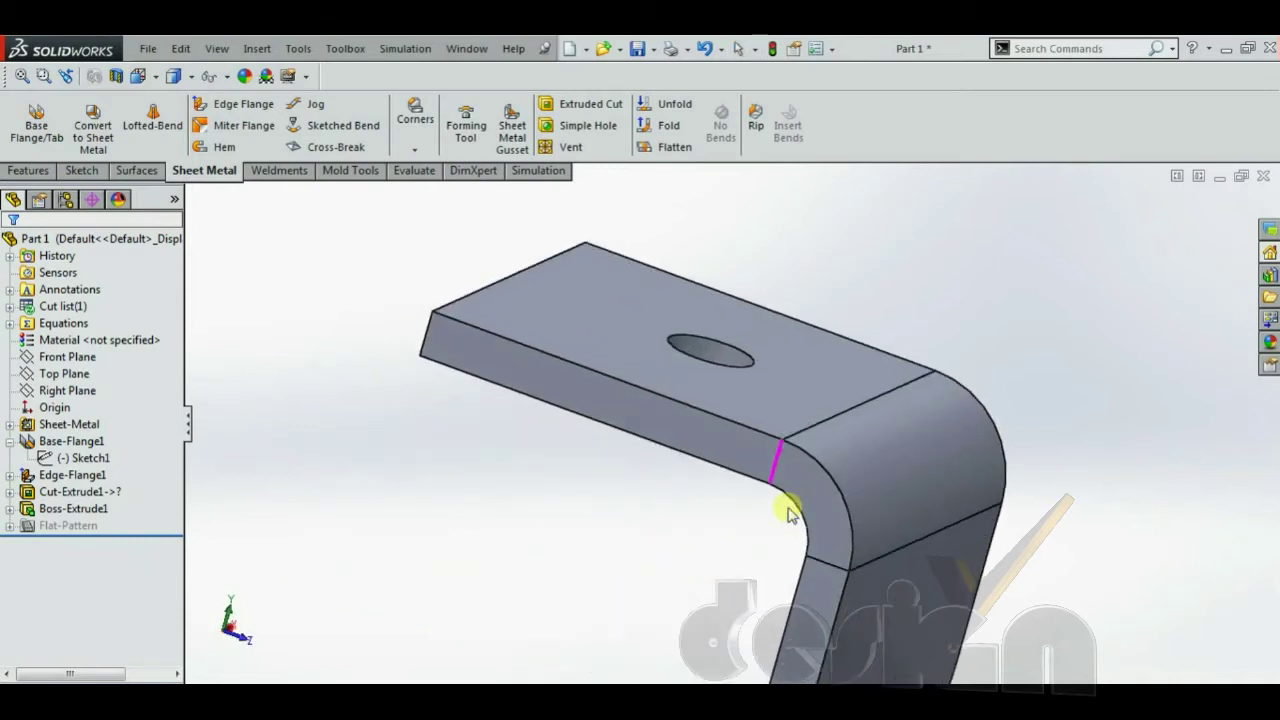
key("Escape")
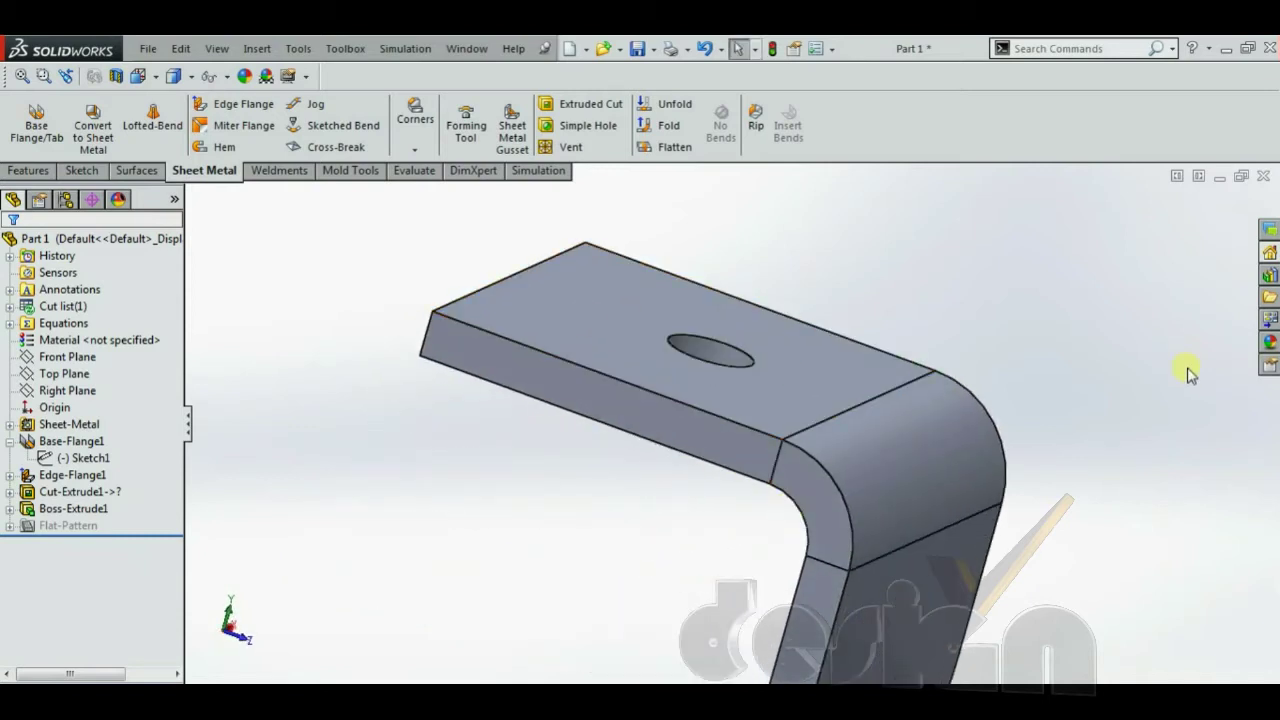
middle_click_drag(1012, 440, 997, 441)
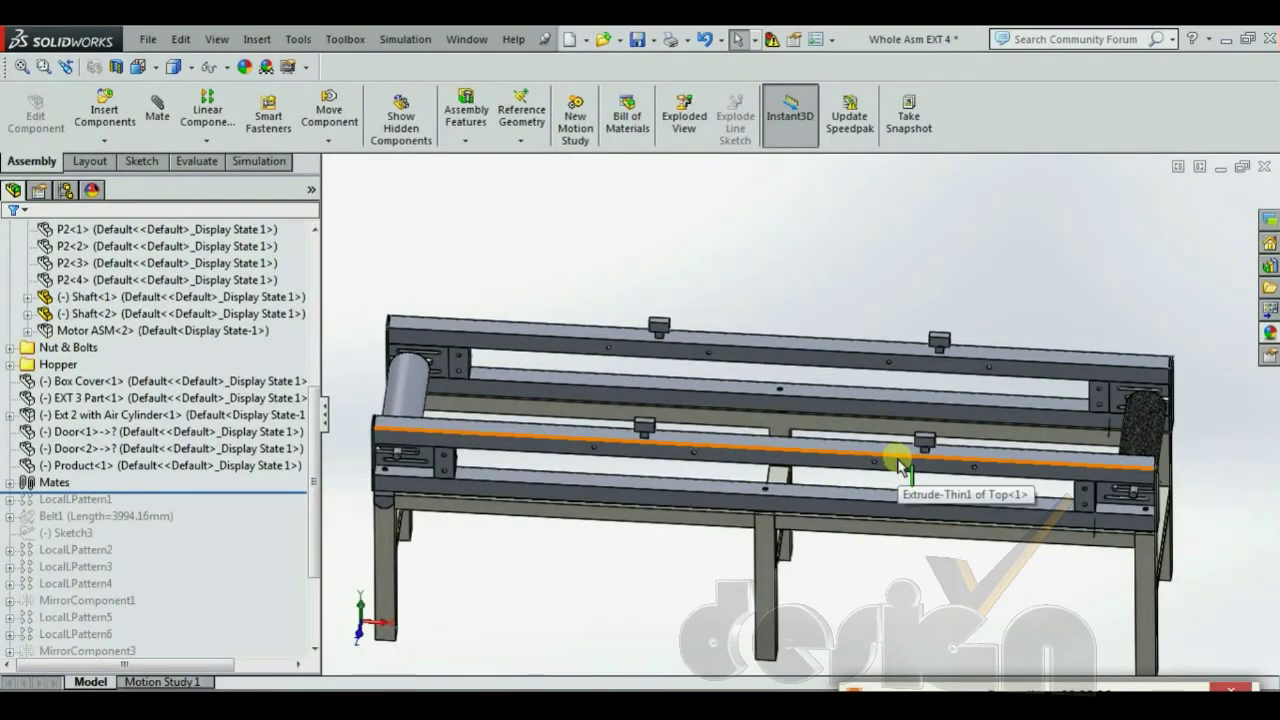
Set up a Belt/Chain assembly feature around the cylindrical faces of the two end shafts and review its properties.
scroll(897, 463, "up", 5)
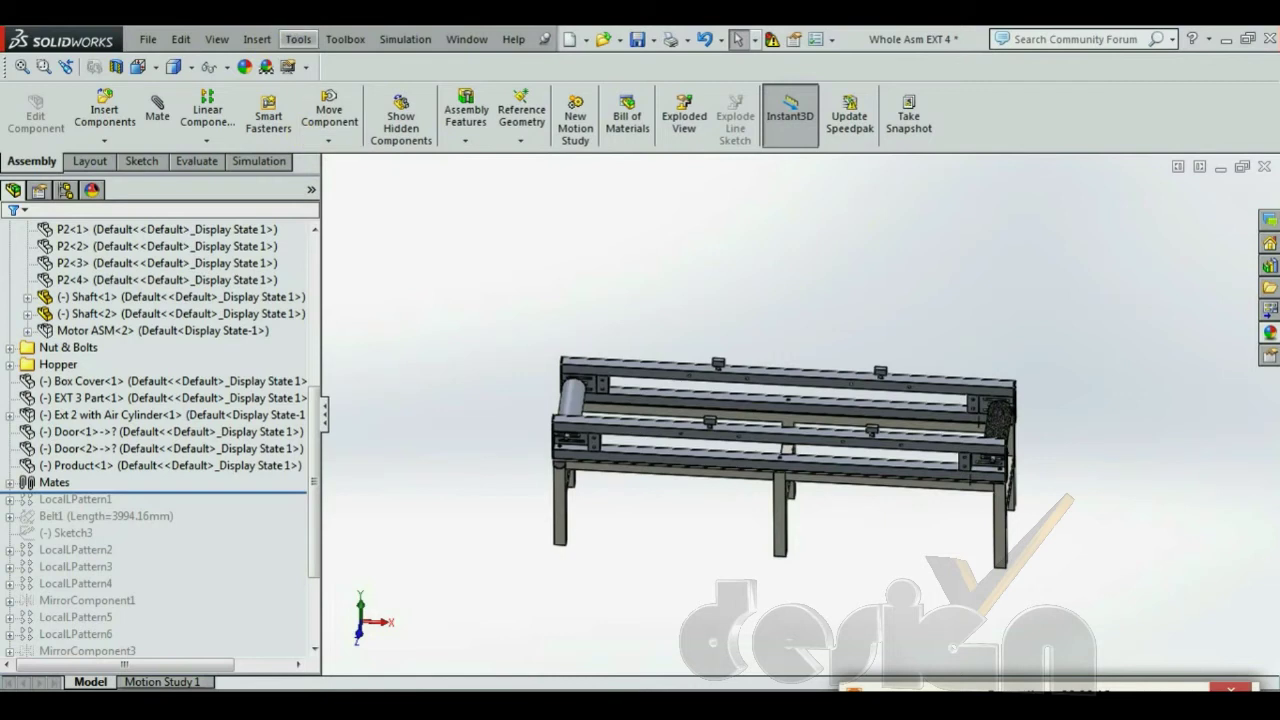
left_click(257, 39)
mouse_move(340, 234)
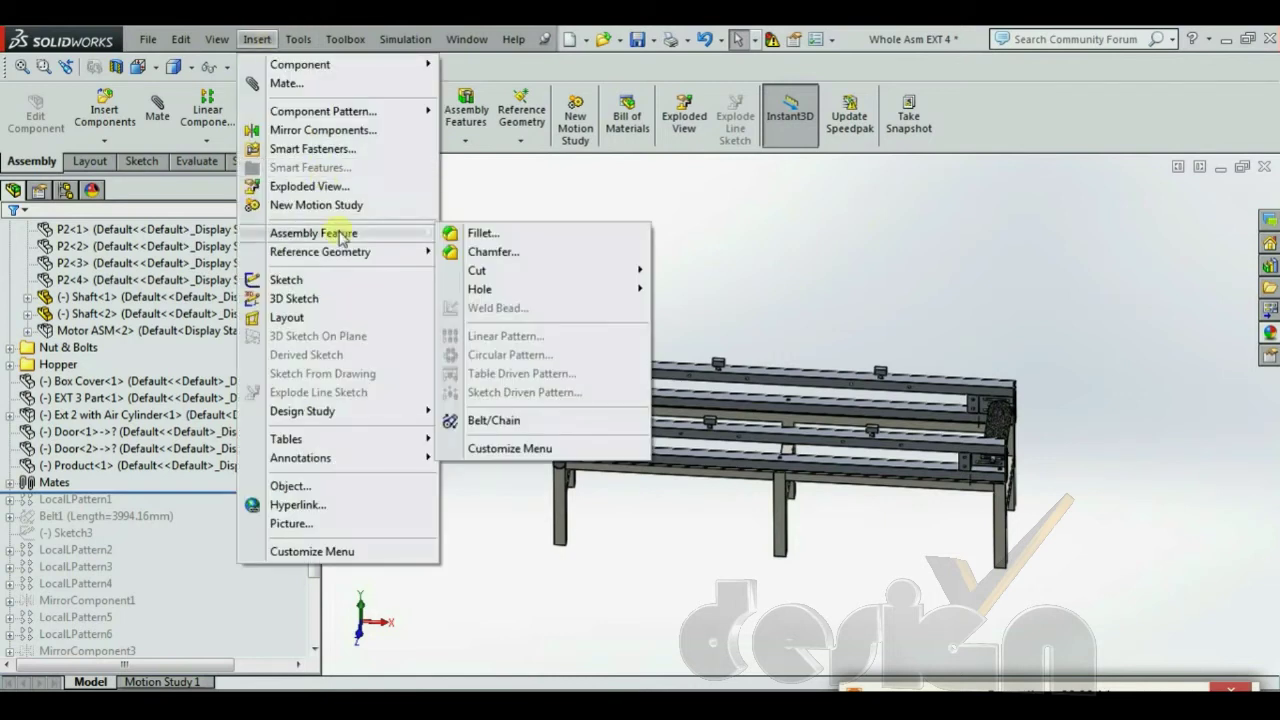
left_click(490, 420)
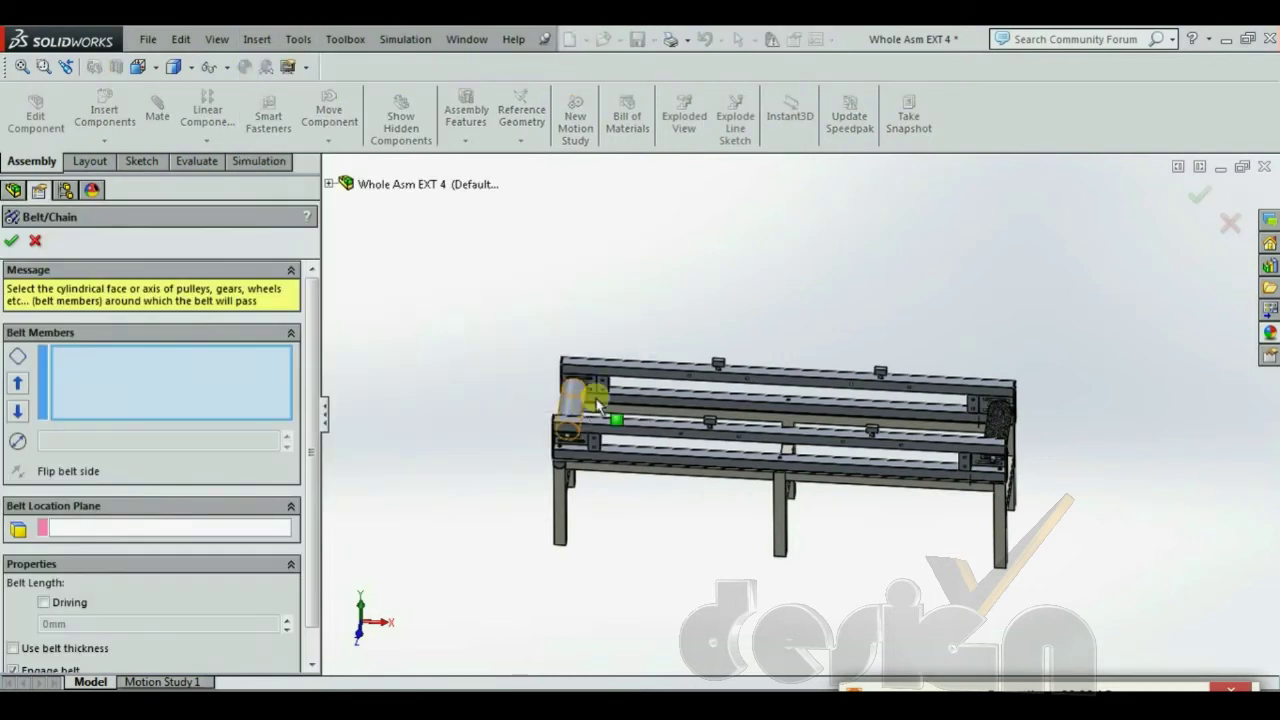
scroll(590, 415, "down", 3)
left_click(593, 414)
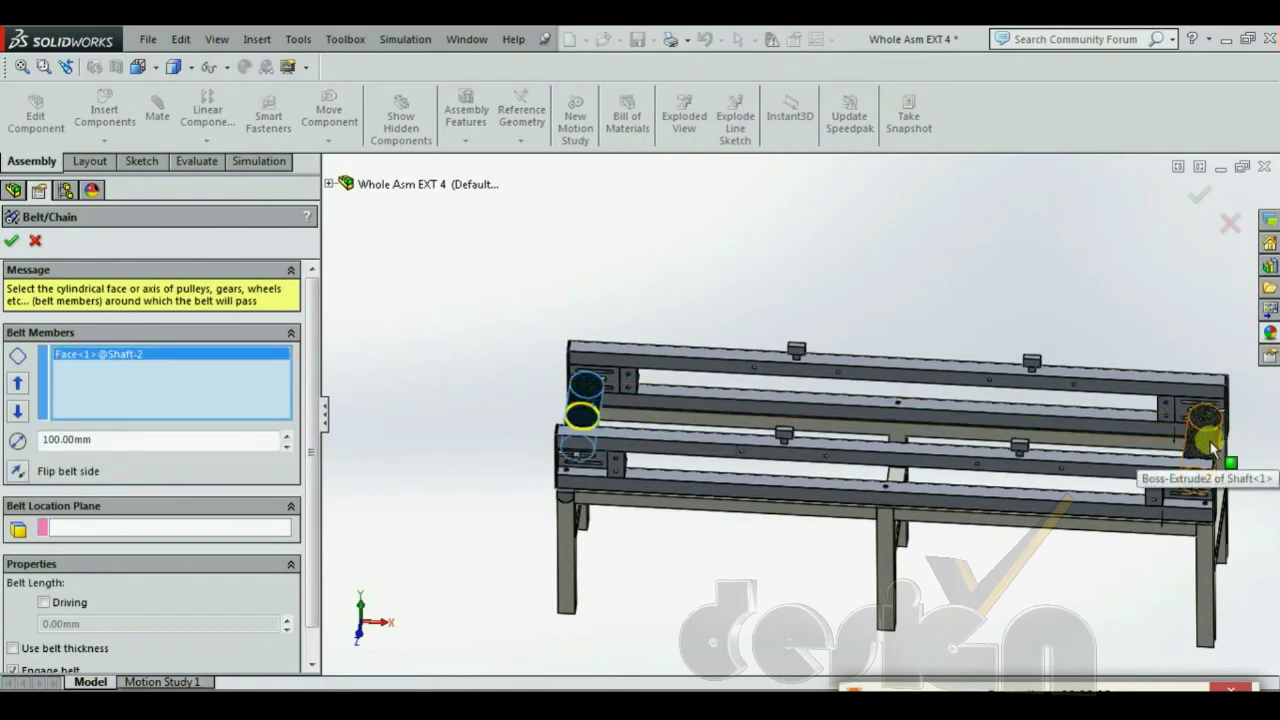
left_click(1210, 448)
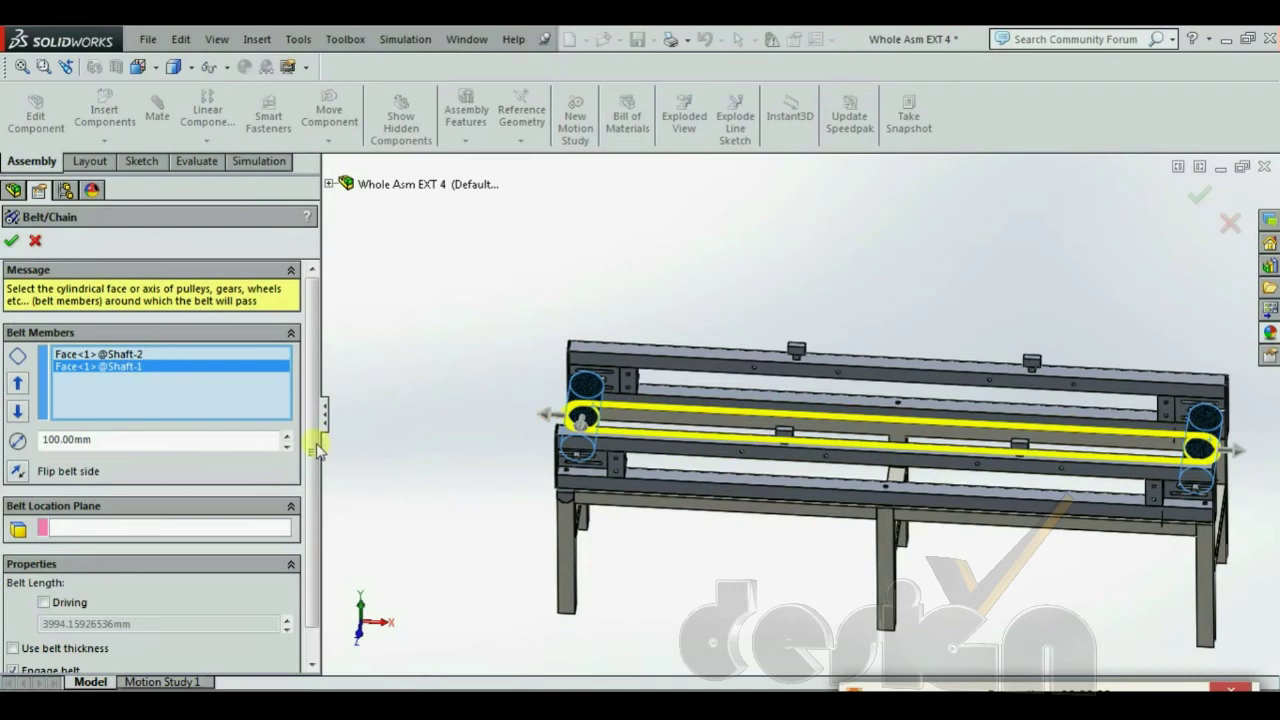
left_click_drag(309, 437, 310, 502)
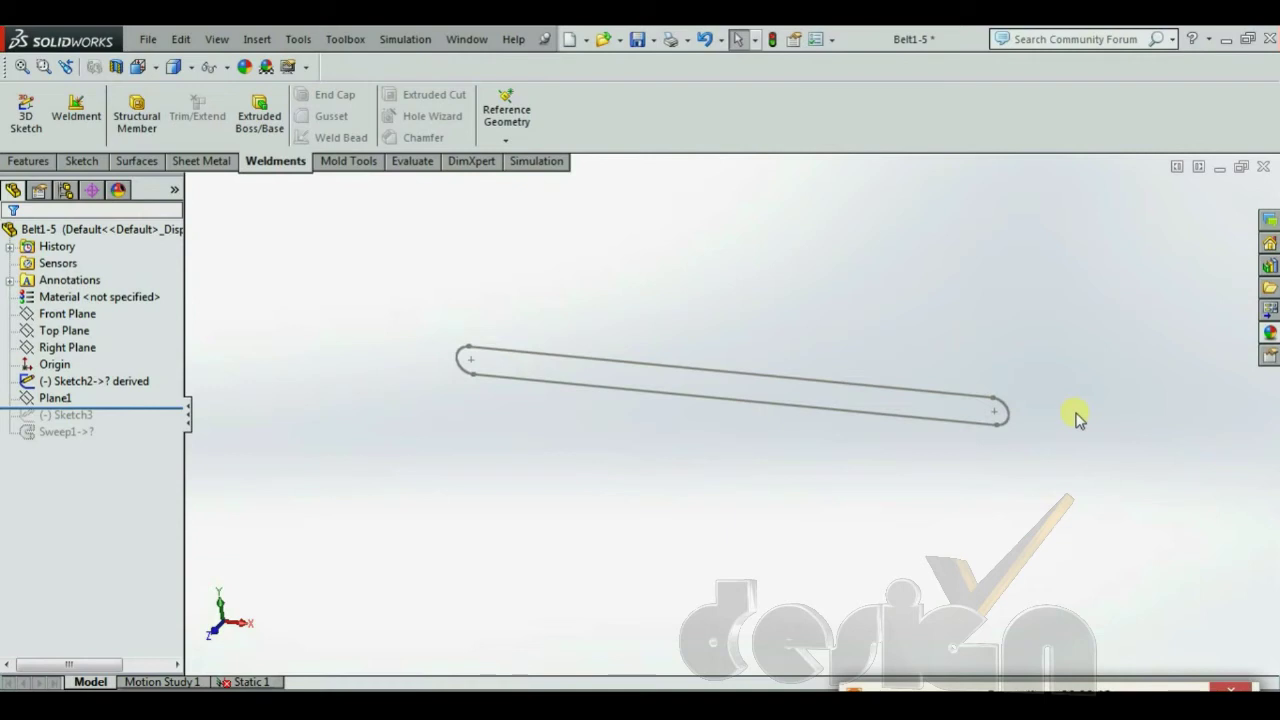
Try to create a reference plane in the belt part perpendicular to the path's upper straight line through its end point.
left_click(45, 162)
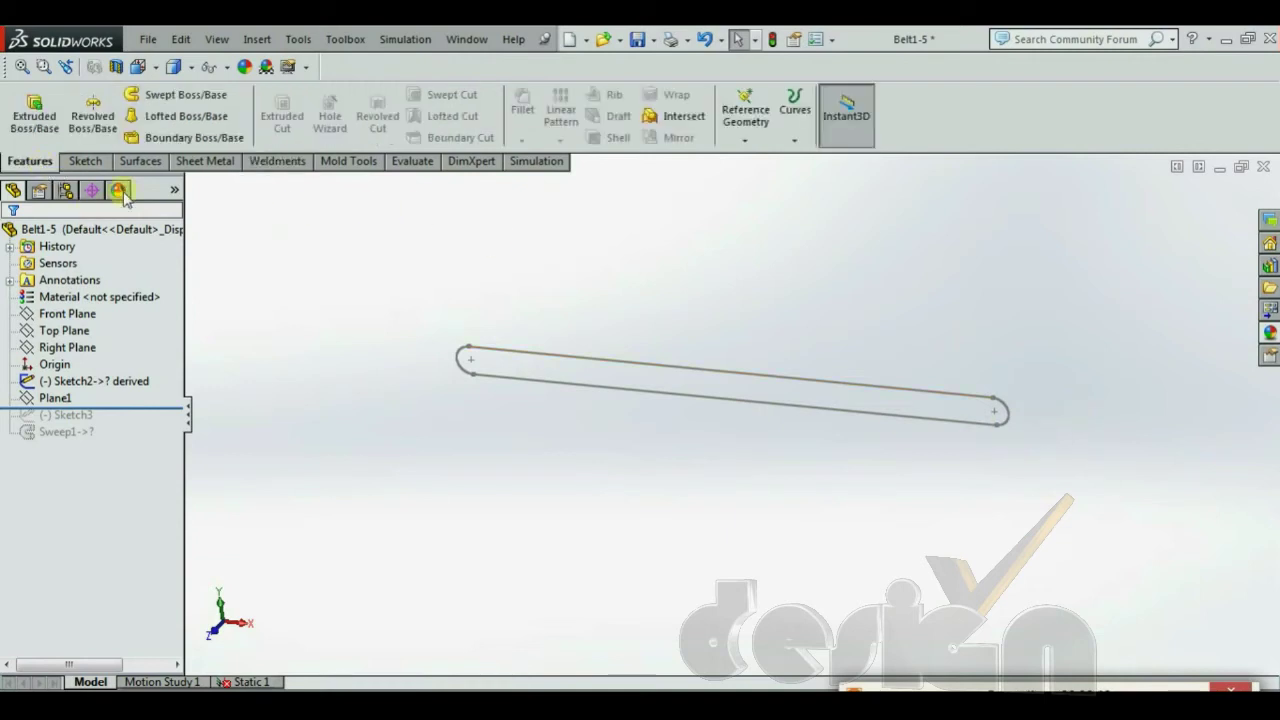
left_click(757, 137)
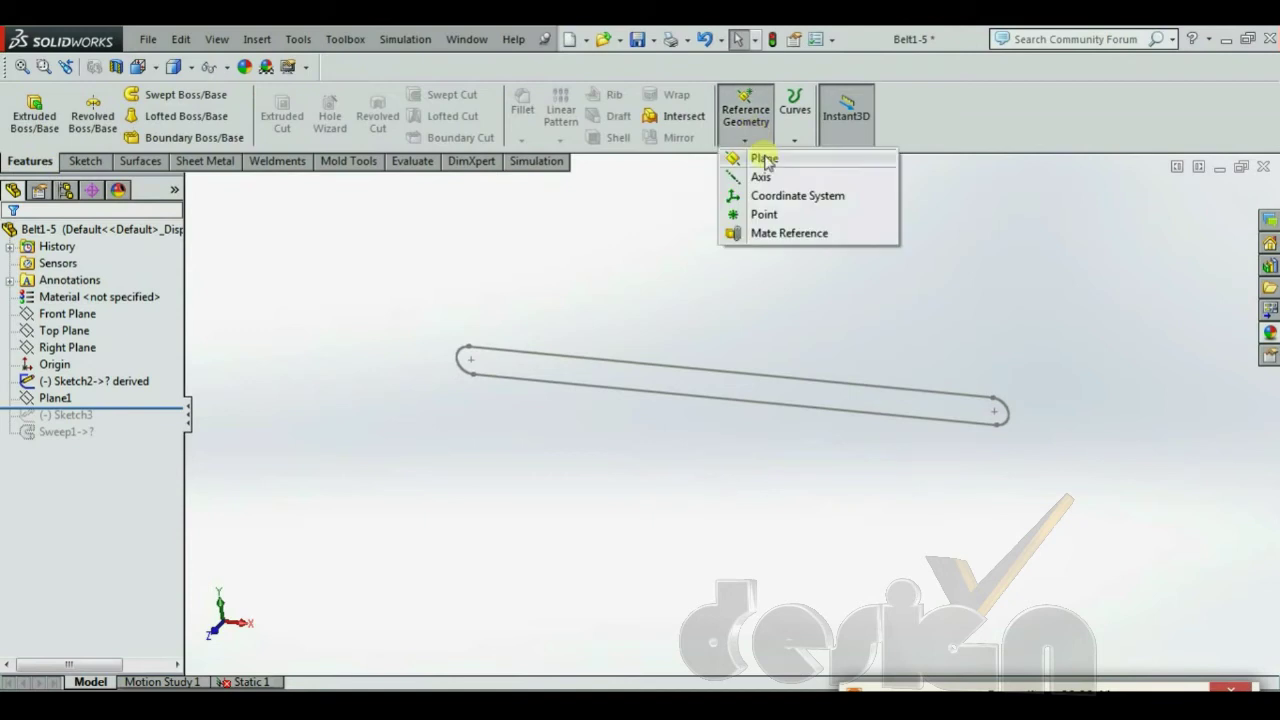
left_click(764, 159)
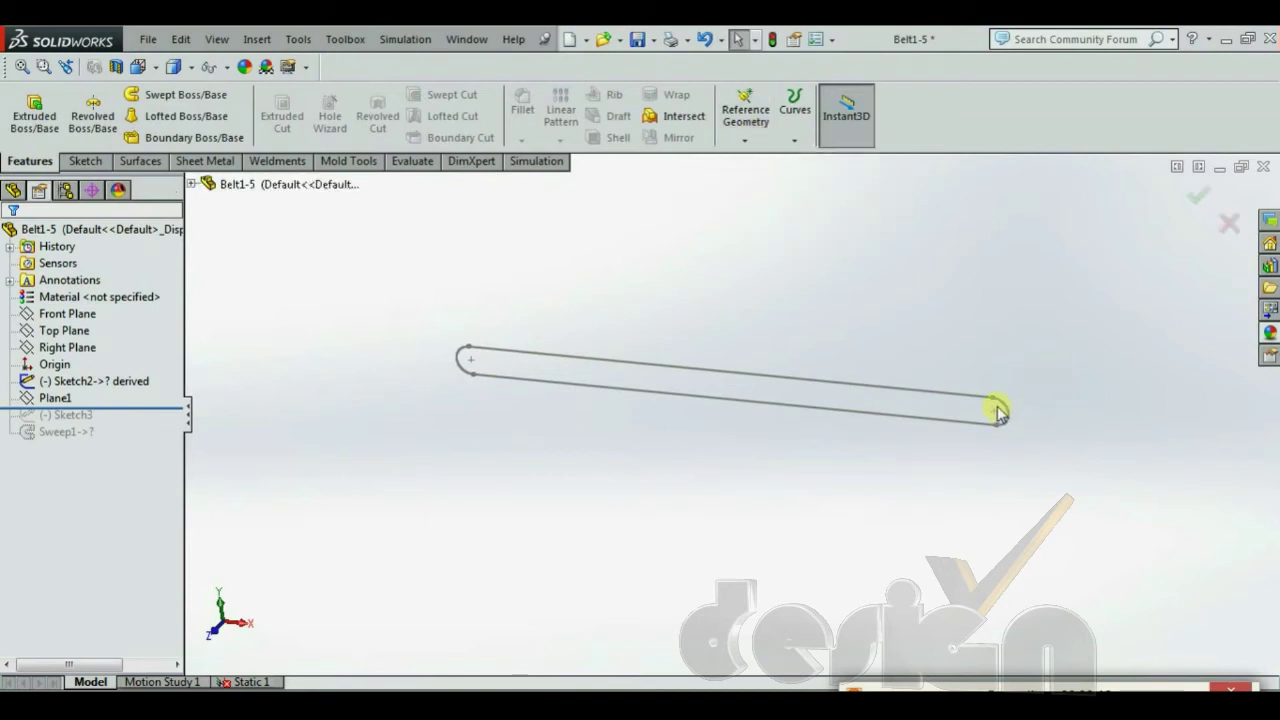
scroll(990, 410, "down", 3)
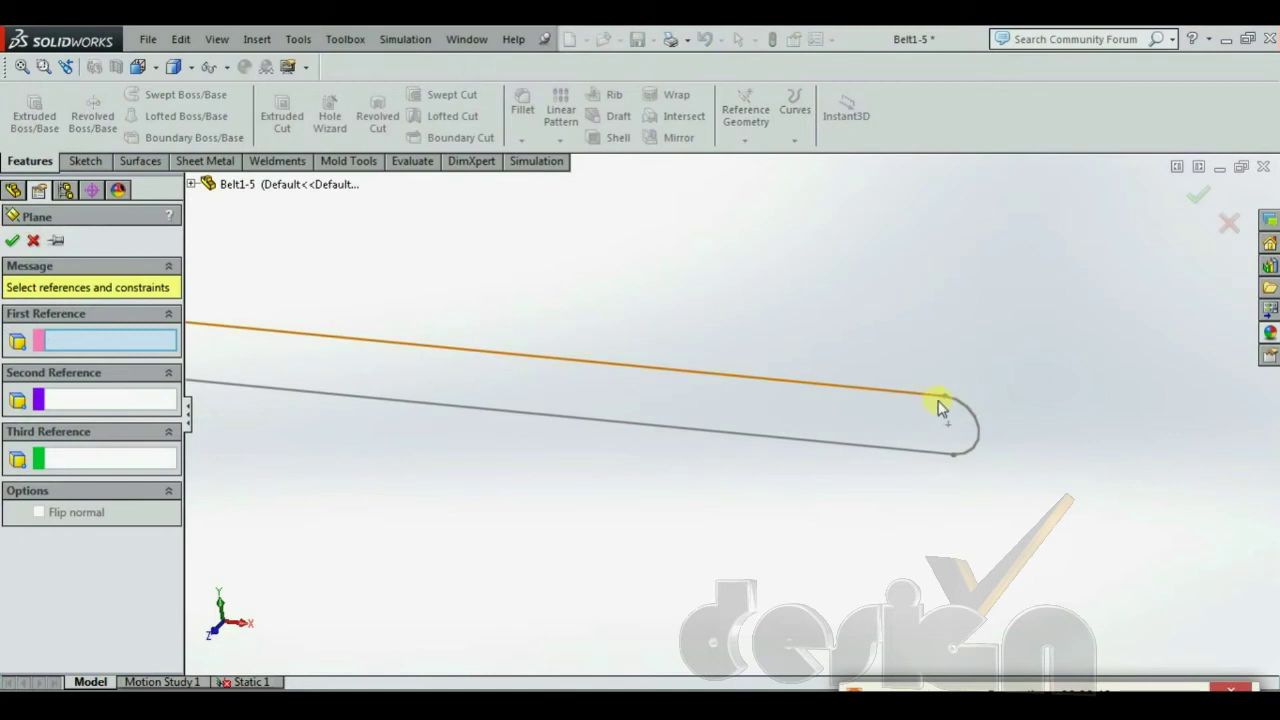
left_click(938, 403)
left_click(946, 401)
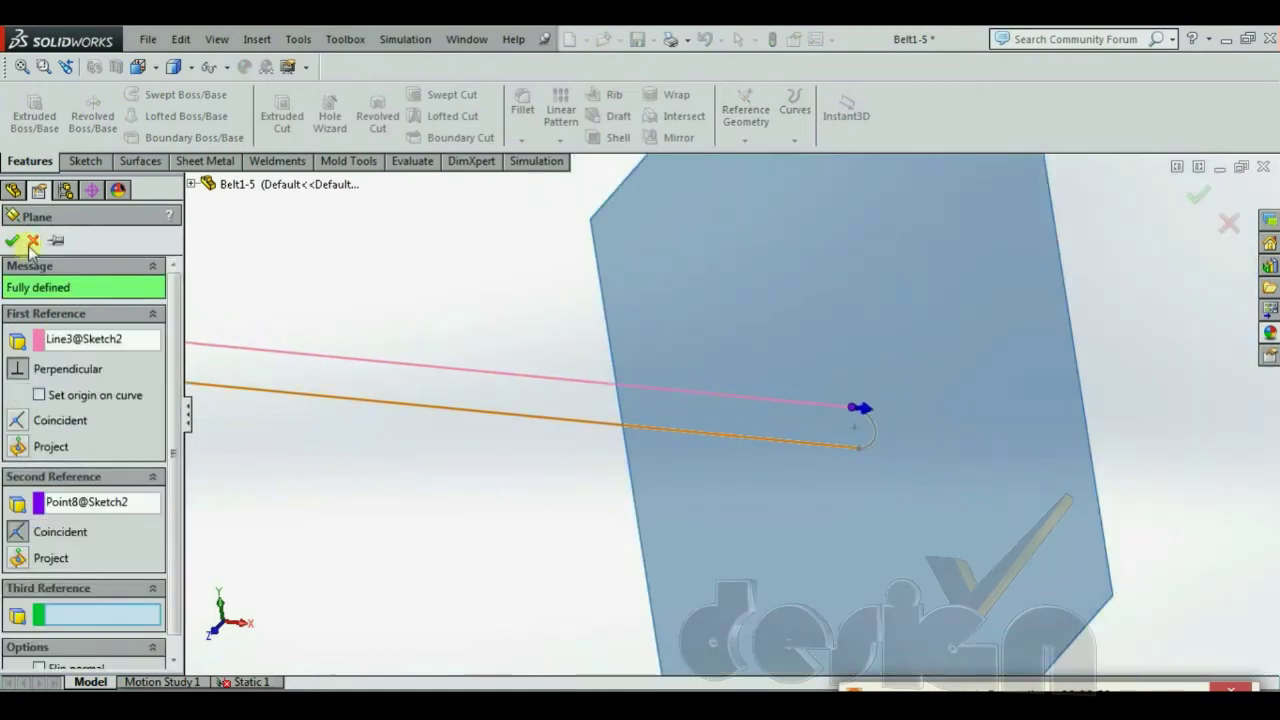
left_click(12, 241)
Inspect Plane1 at the end of the belt path and roll the belt part's history forward past Sketch3 and Sweep1.
right_click(55, 398)
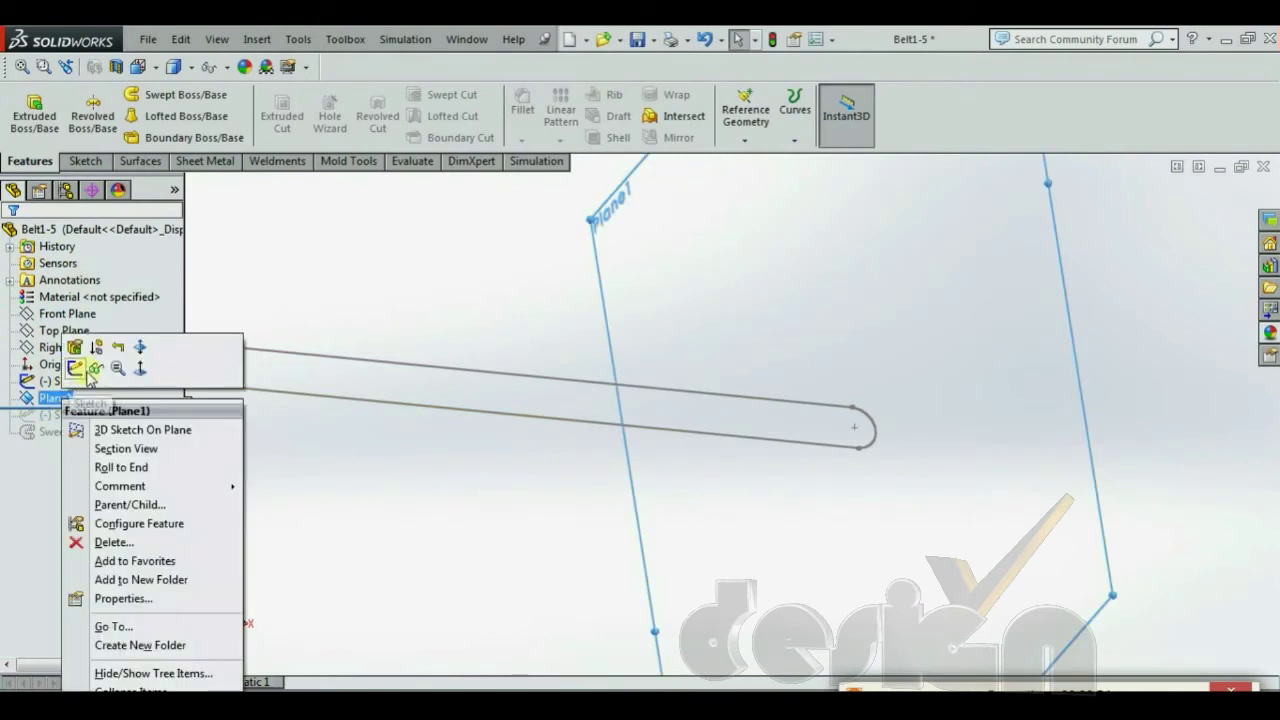
key("Escape")
middle_click_drag(771, 409, 830, 395)
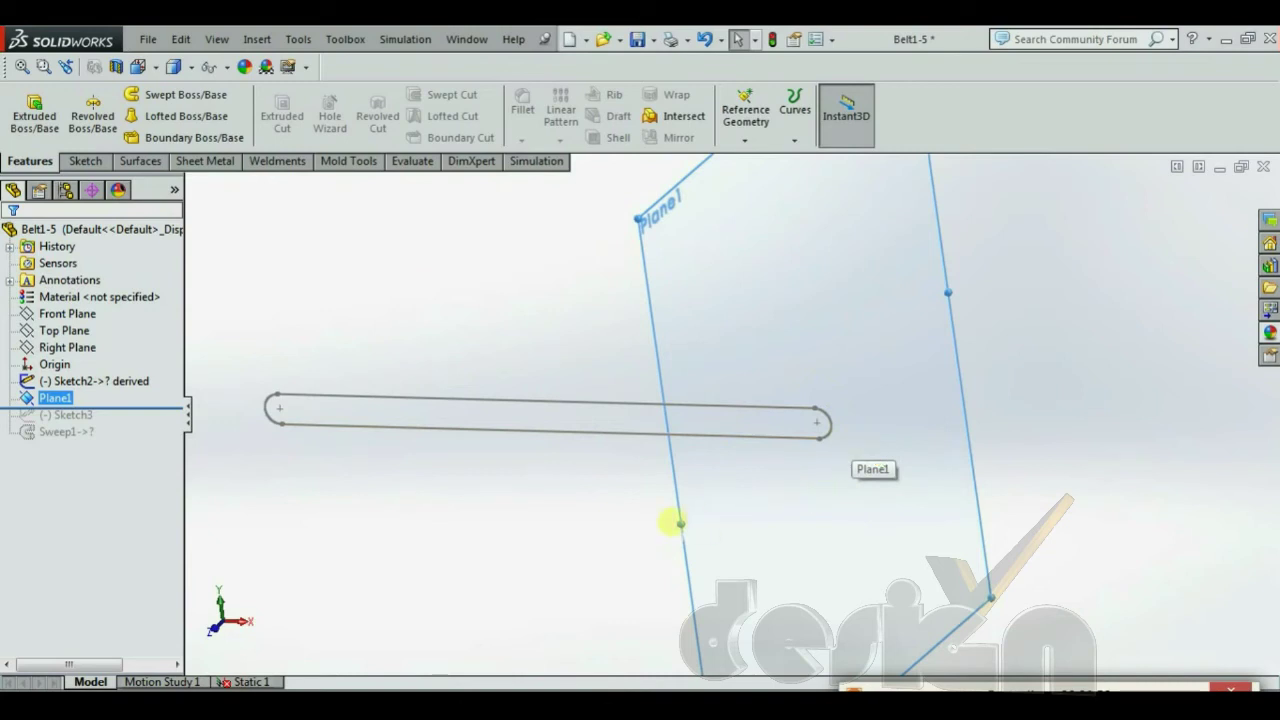
left_click(679, 522)
mouse_move(679, 522)
middle_mouse_down()
mouse_move(814, 414)
mouse_move(766, 451)
mouse_move(766, 434)
mouse_move(912, 392)
mouse_move(700, 428)
middle_mouse_up()
left_click(903, 386)
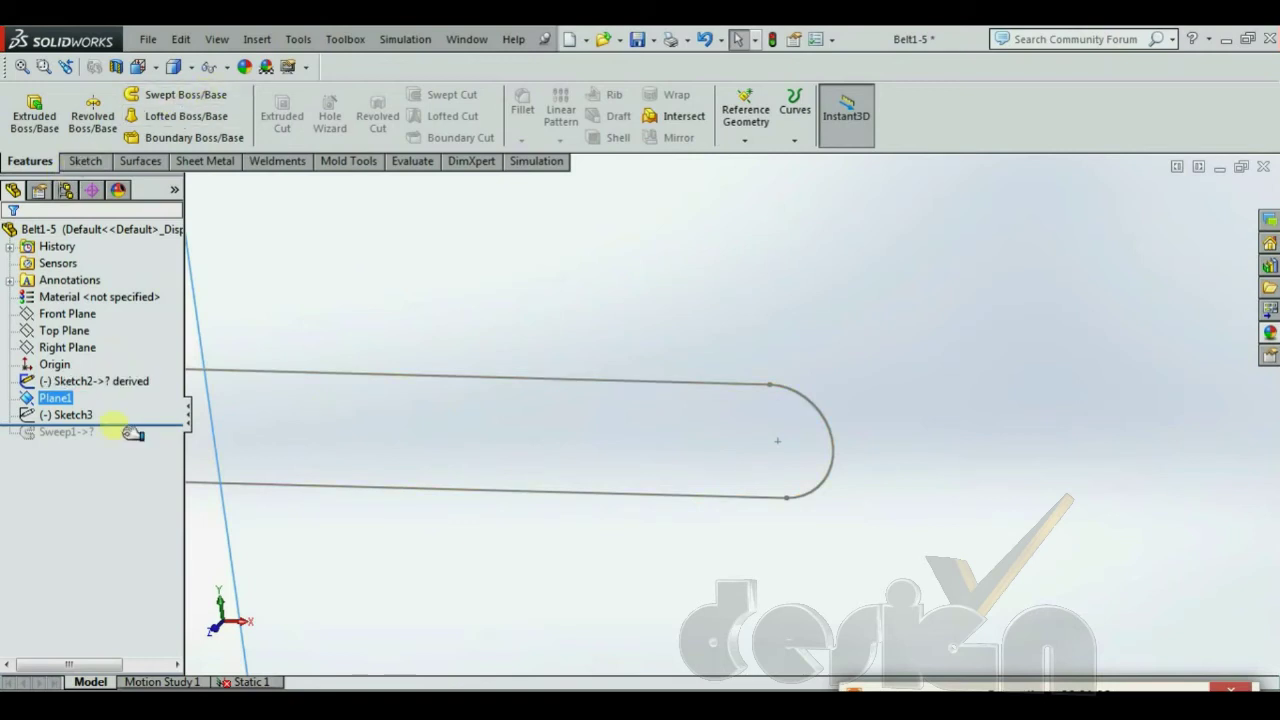
left_click_drag(133, 432, 131, 442)
mouse_move(634, 443)
middle_mouse_down()
mouse_move(754, 400)
mouse_move(690, 430)
mouse_move(654, 486)
mouse_move(642, 466)
middle_mouse_up()
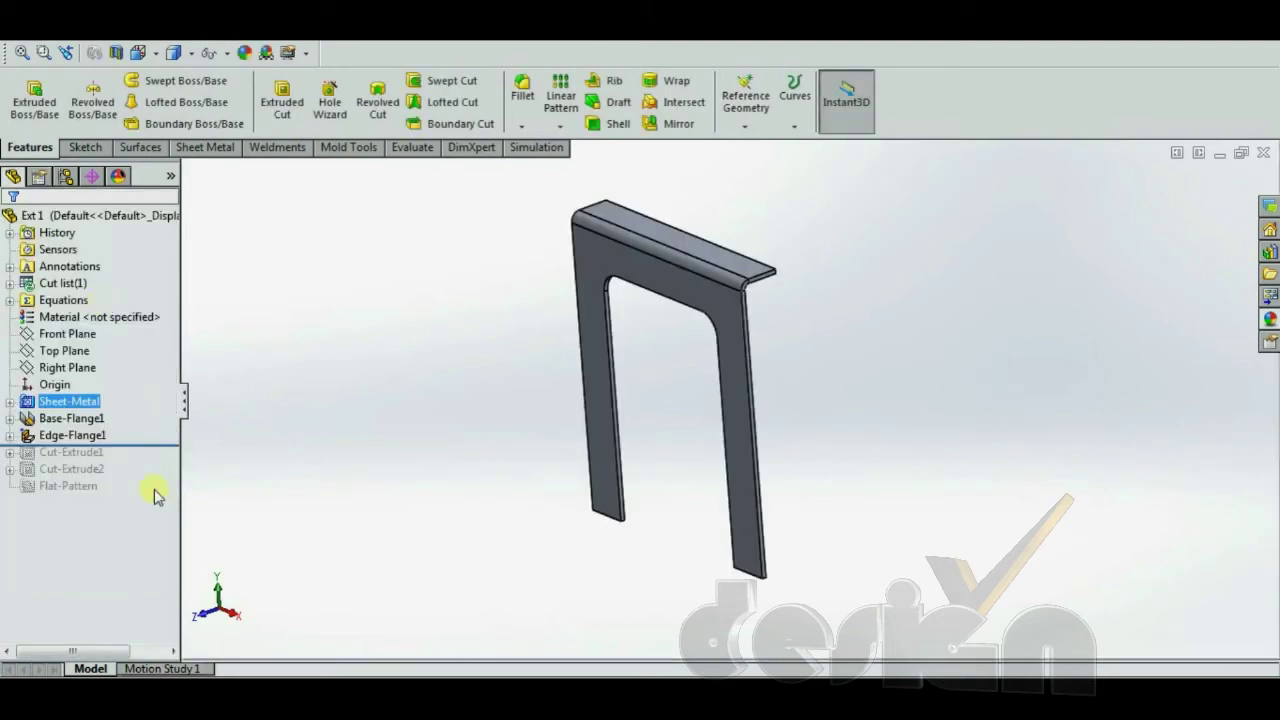
Examine the dimensions of Base-Flange1, the U-shaped plate in the Ext 1 part, from several angles.
left_click(100, 420)
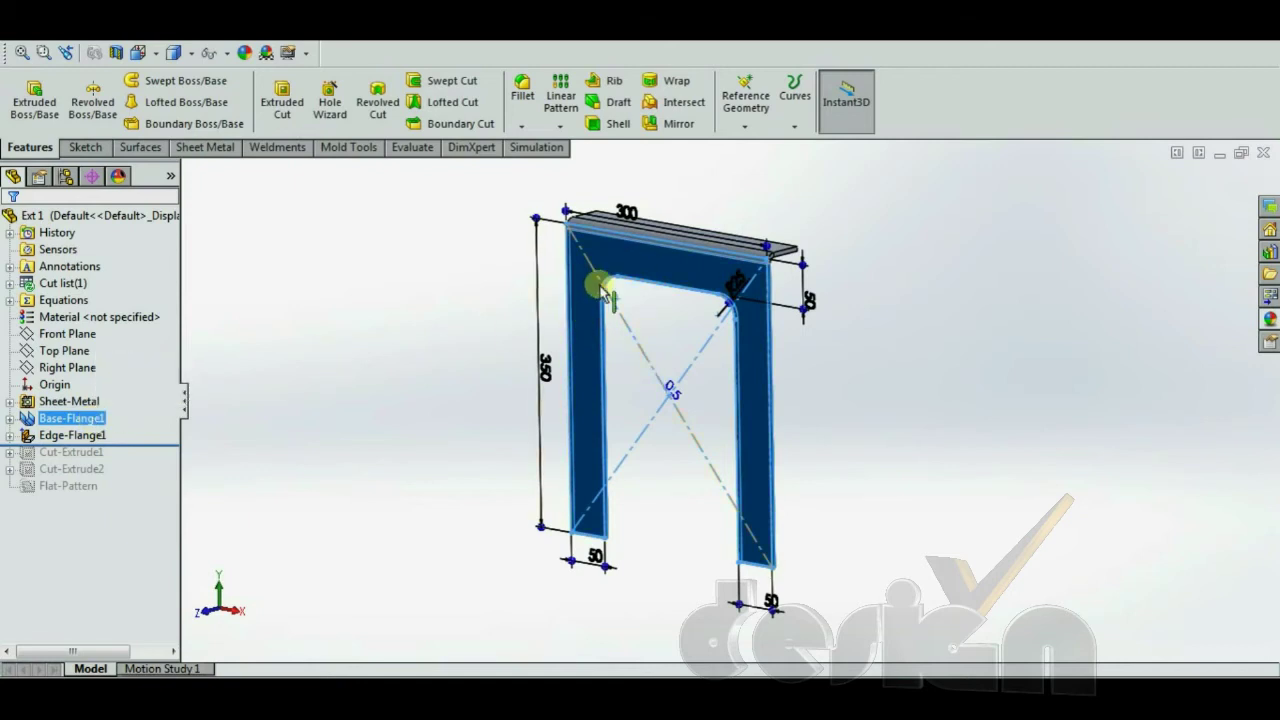
middle_click_drag(600, 277, 674, 298)
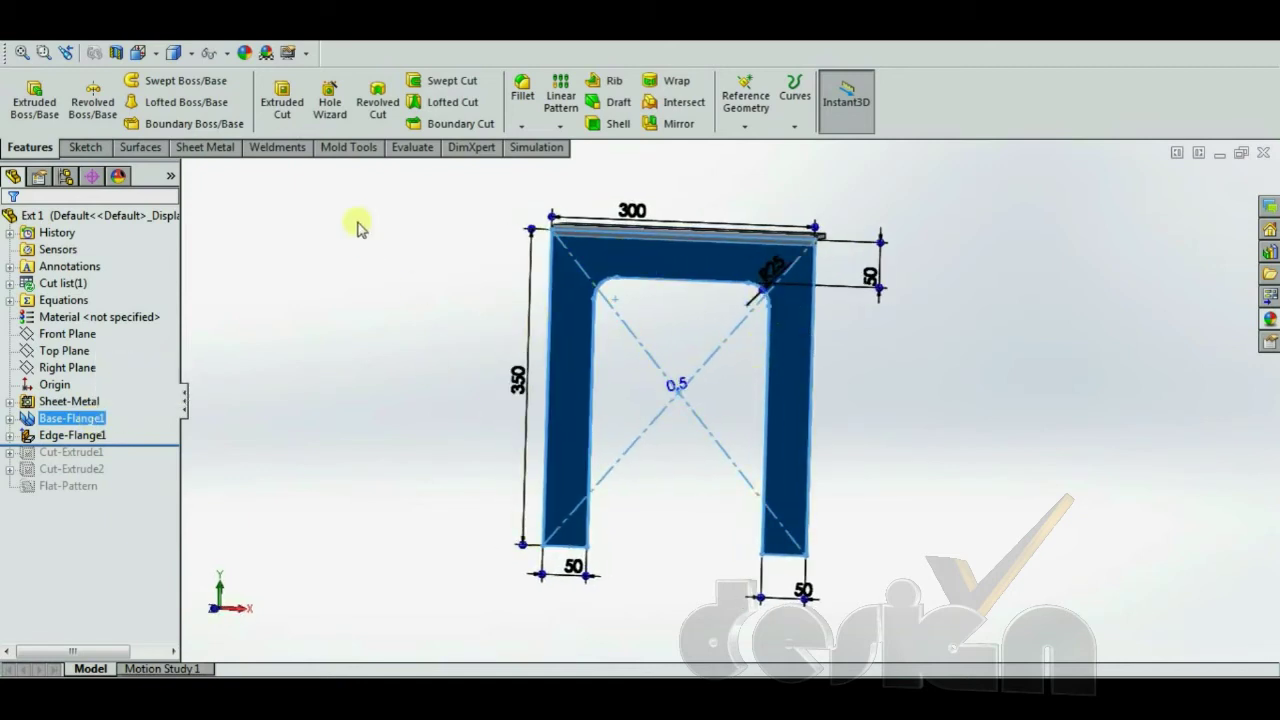
left_click(234, 150)
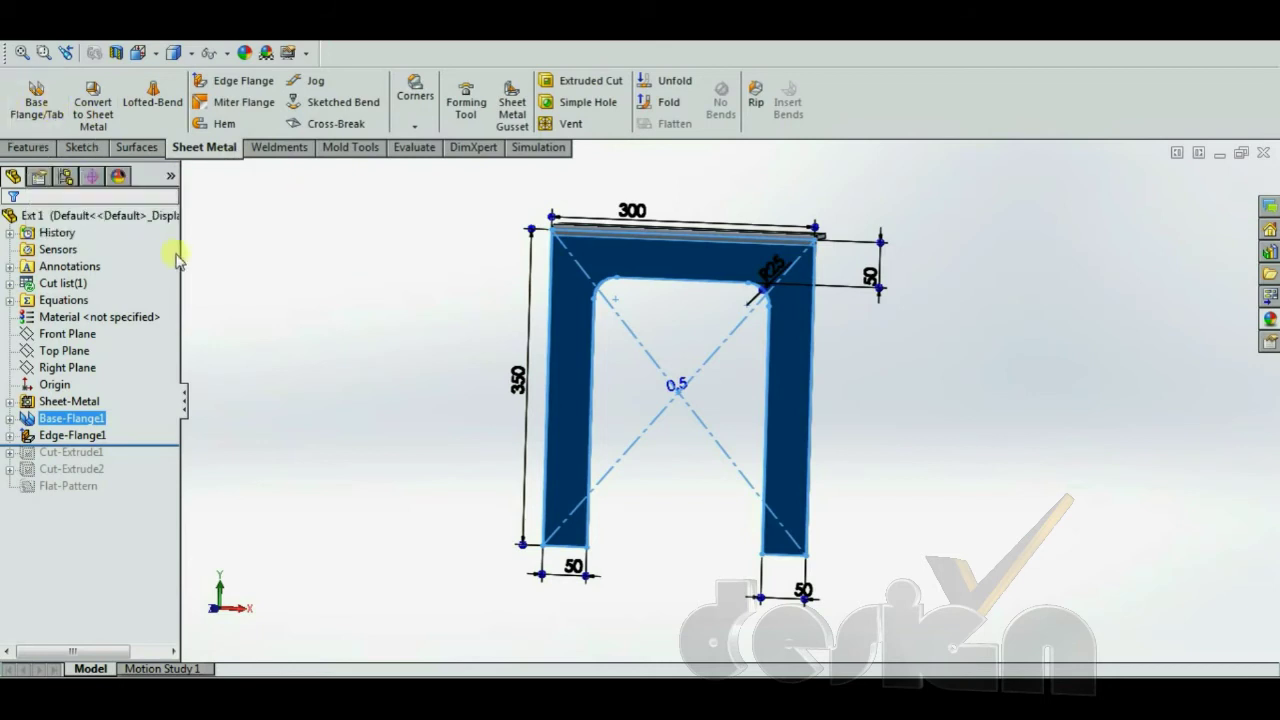
middle_click_drag(496, 410, 573, 366)
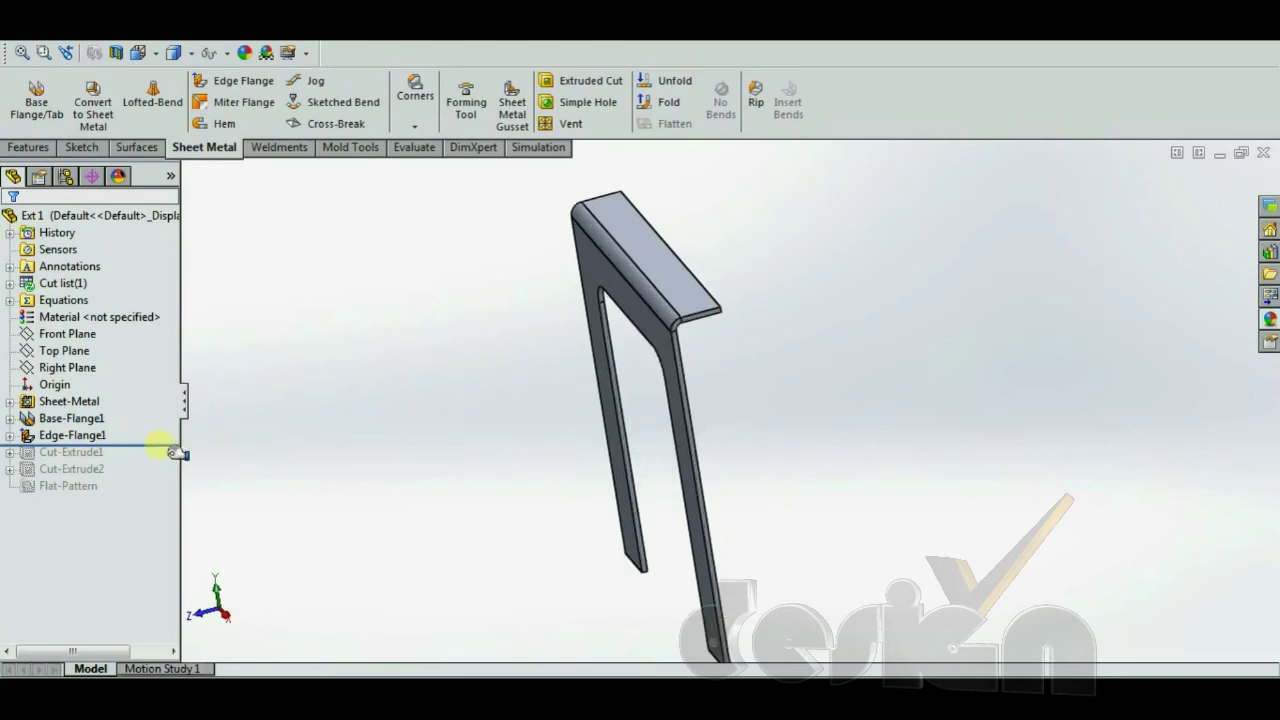
Inspect the bent upper flange of the Ext 1 bracket and open Edge-Flange1's definition to review its parameters.
left_click(100, 437)
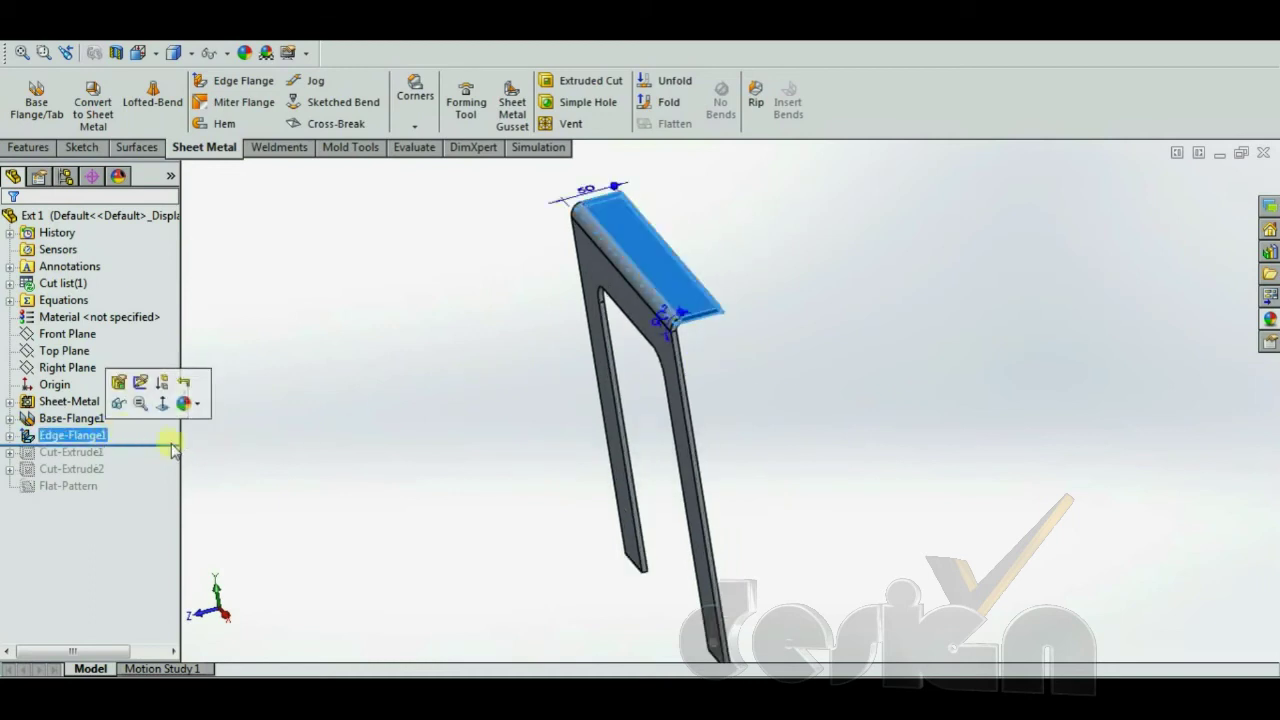
left_click(322, 465)
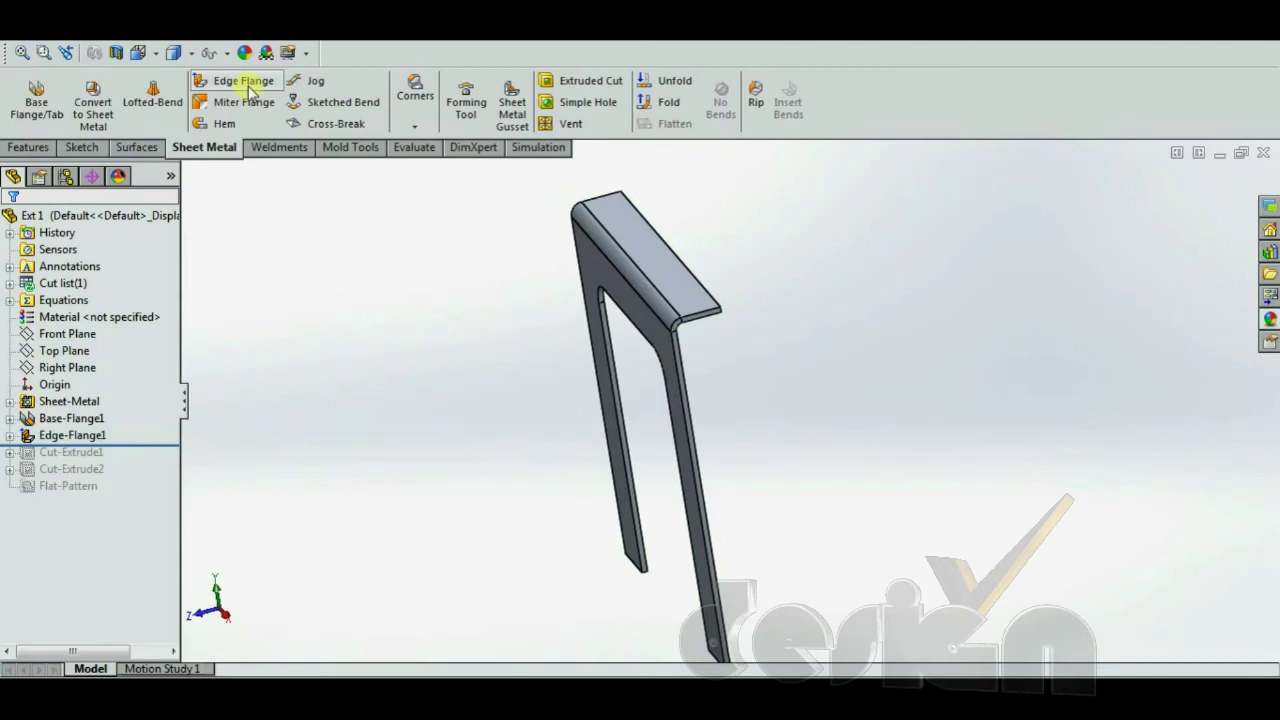
scroll(667, 288, "down", 1)
scroll(667, 282, "down", 1)
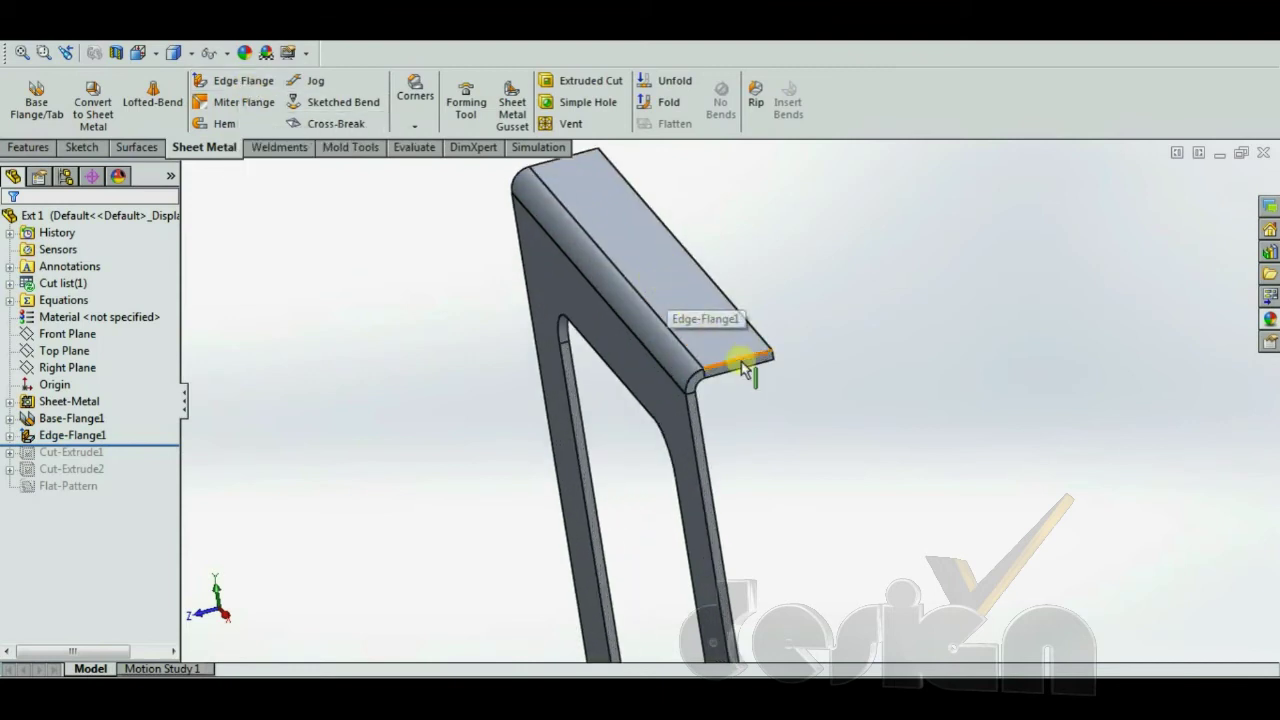
right_click(95, 437)
left_click(107, 353)
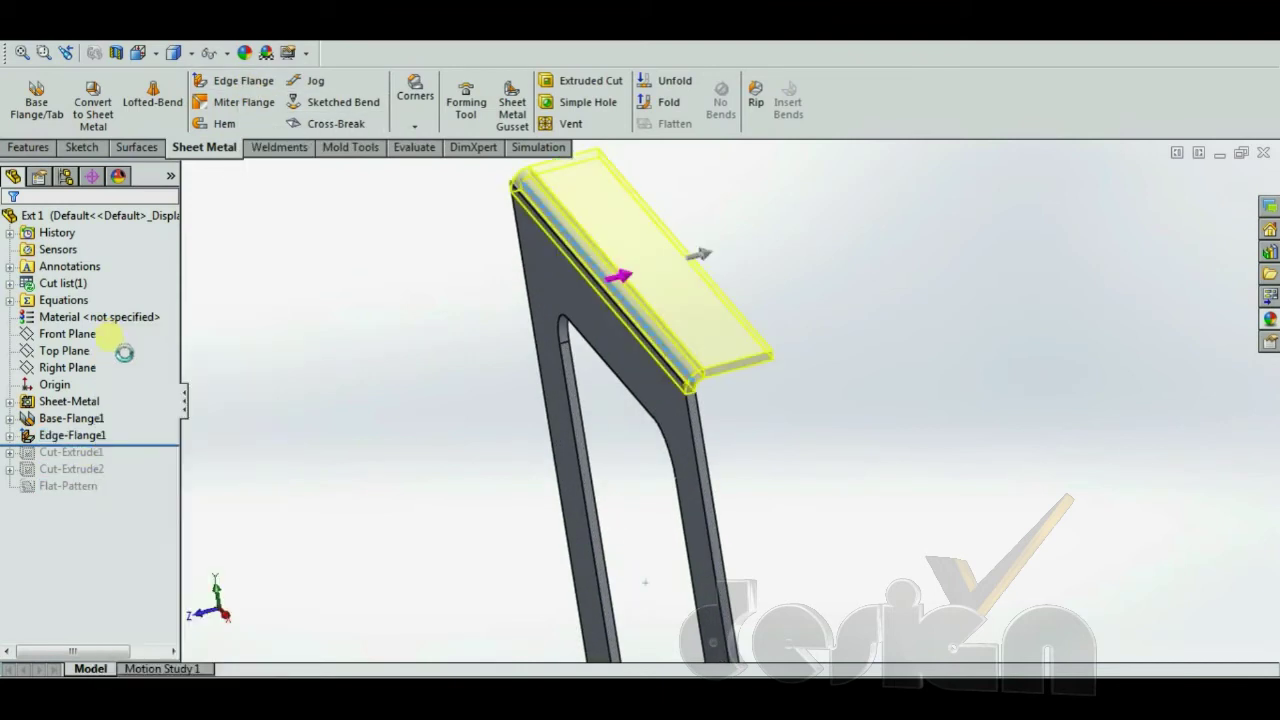
left_click_drag(175, 395, 177, 537)
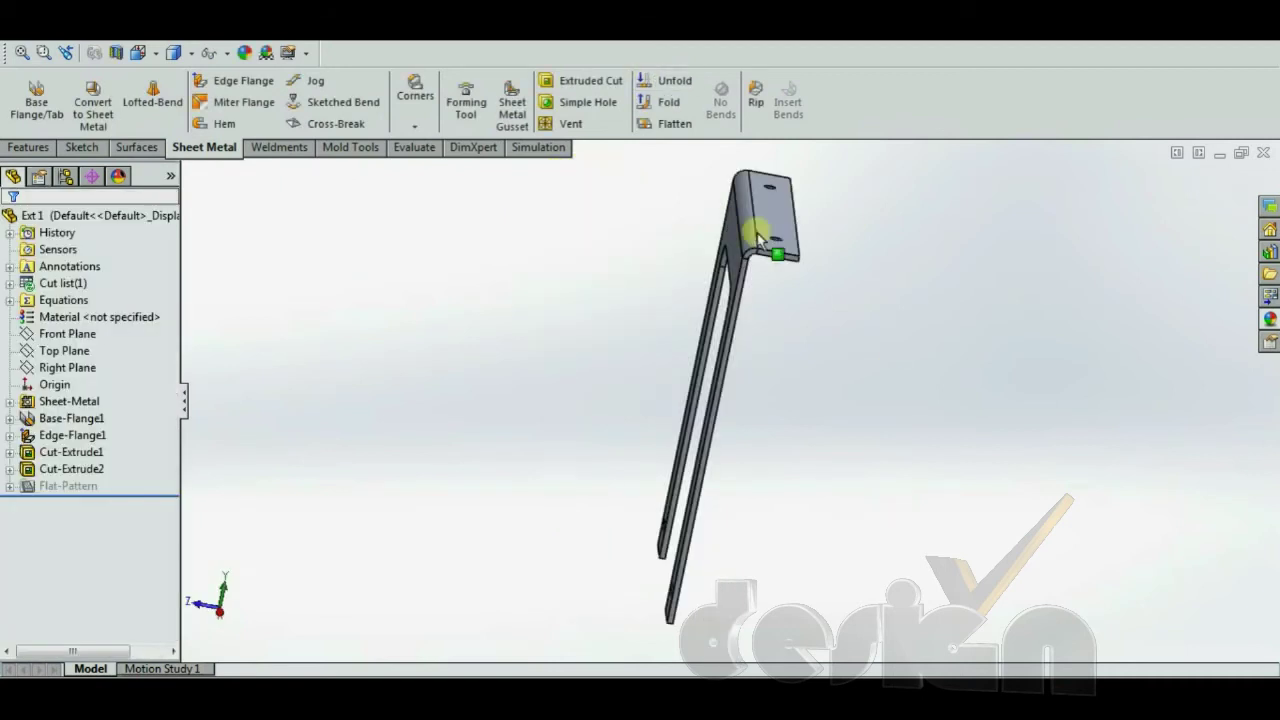
Flatten the Ext 1 sheet-metal bracket to display its flat pattern.
key("Left")
key("Left")
key("Left")
key("Left")
key("Left")
key("Left")
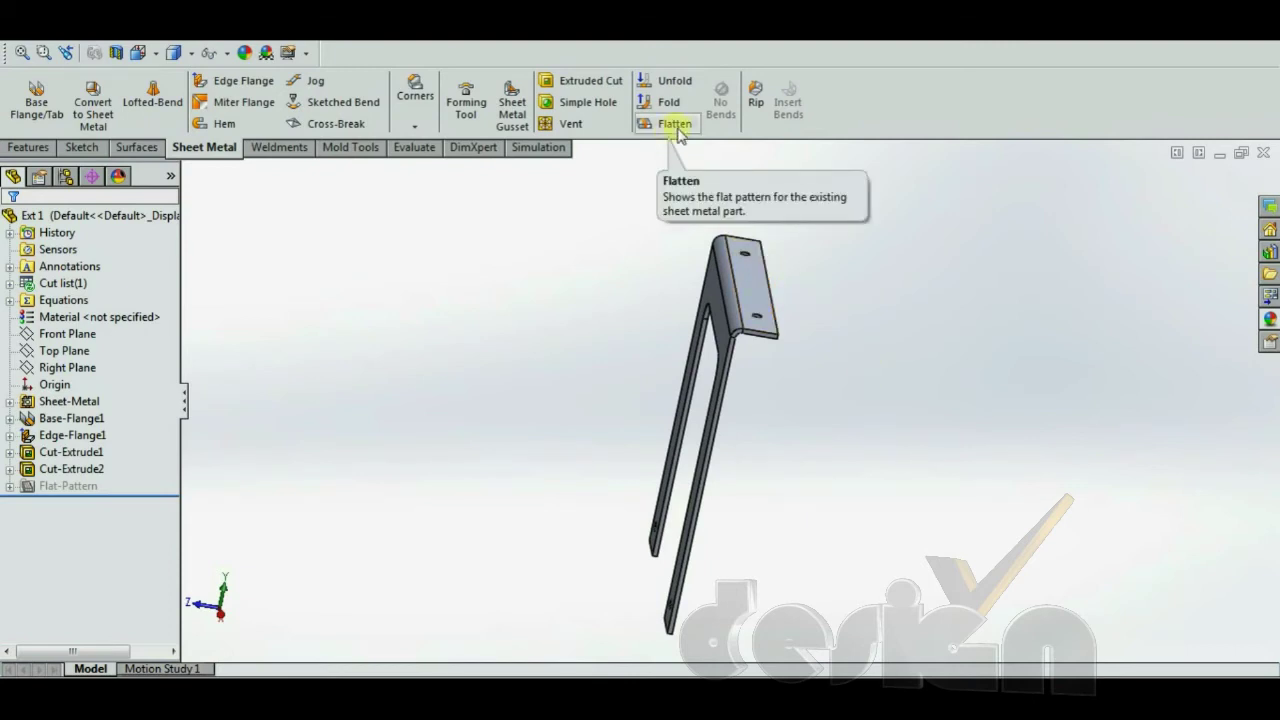
left_click(677, 133)
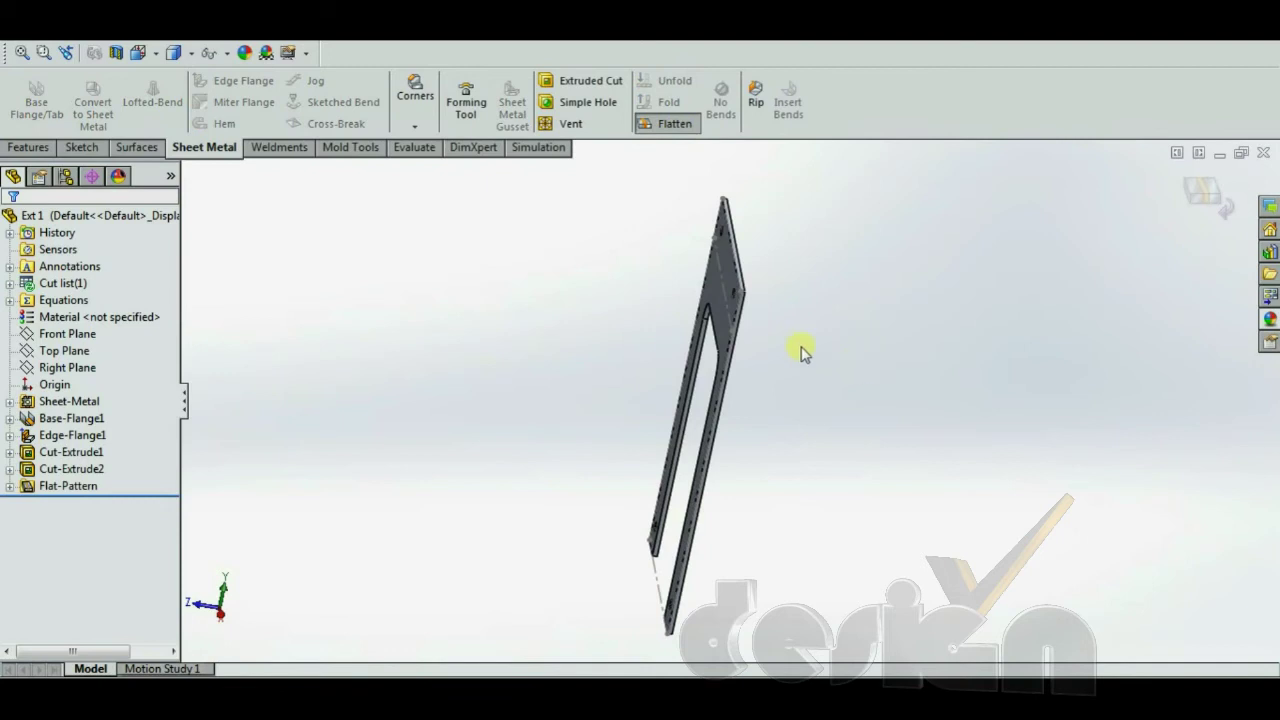
middle_click_drag(802, 350, 830, 425)
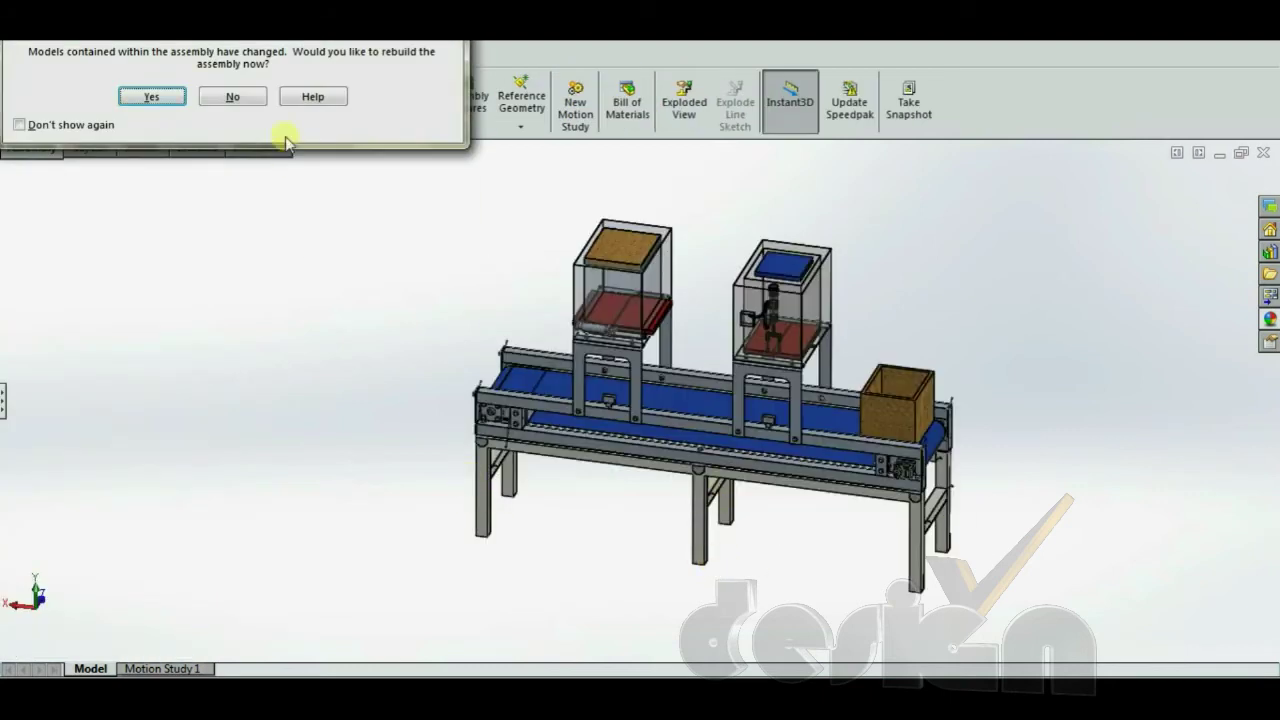
Decline rebuilding the assembly and review the gauge, bend allowance and relief settings of the Band part's Sheet-Metal feature.
left_click(236, 97)
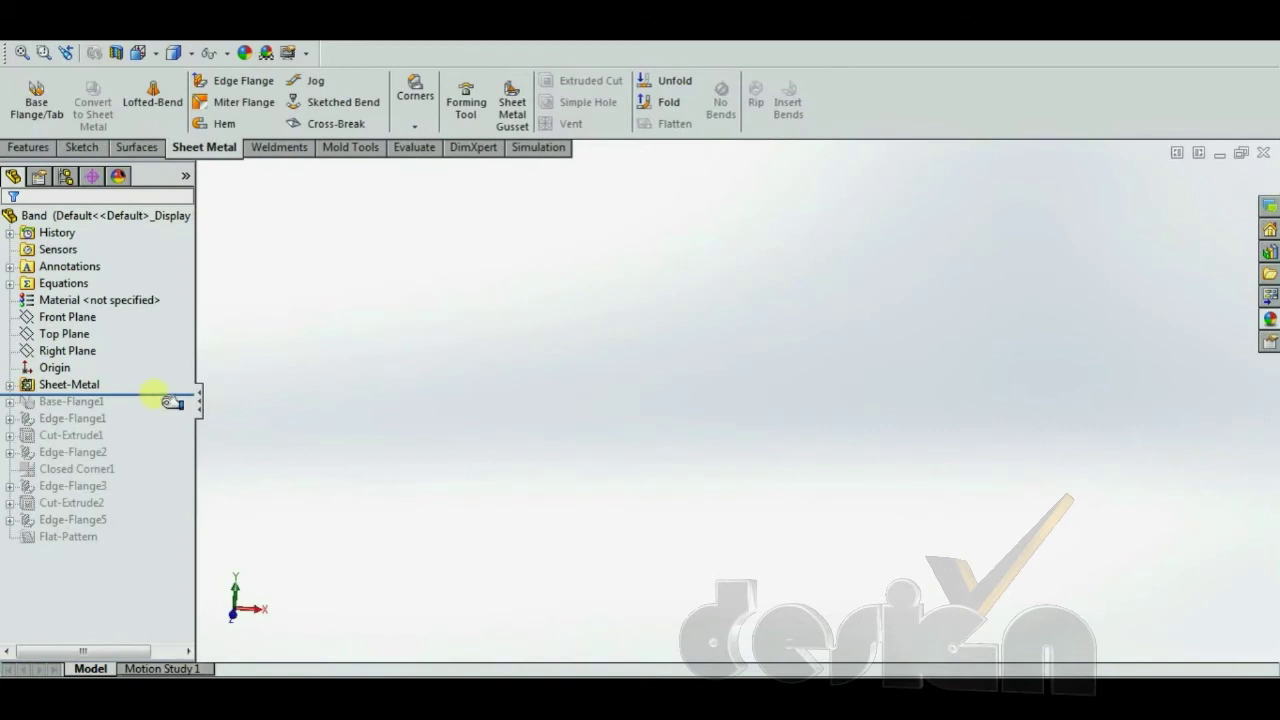
right_click(118, 396)
right_click(82, 385)
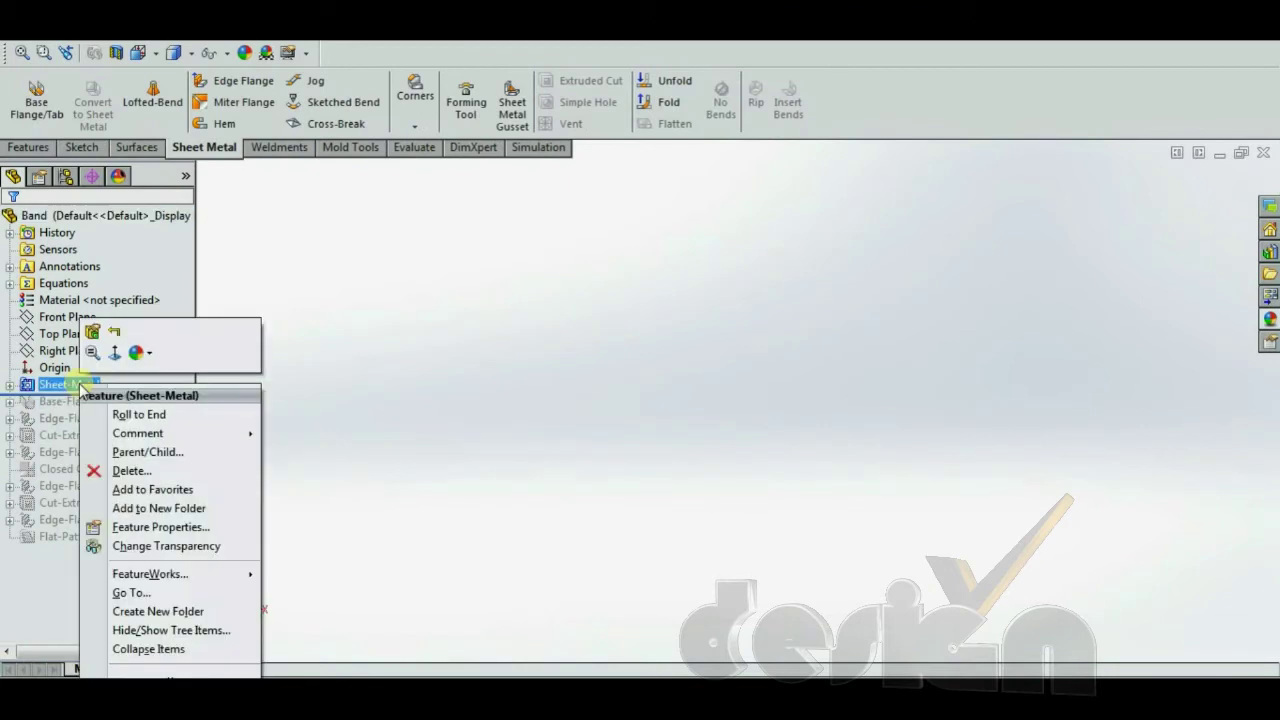
left_click(92, 333)
scroll(115, 505, "down", 3)
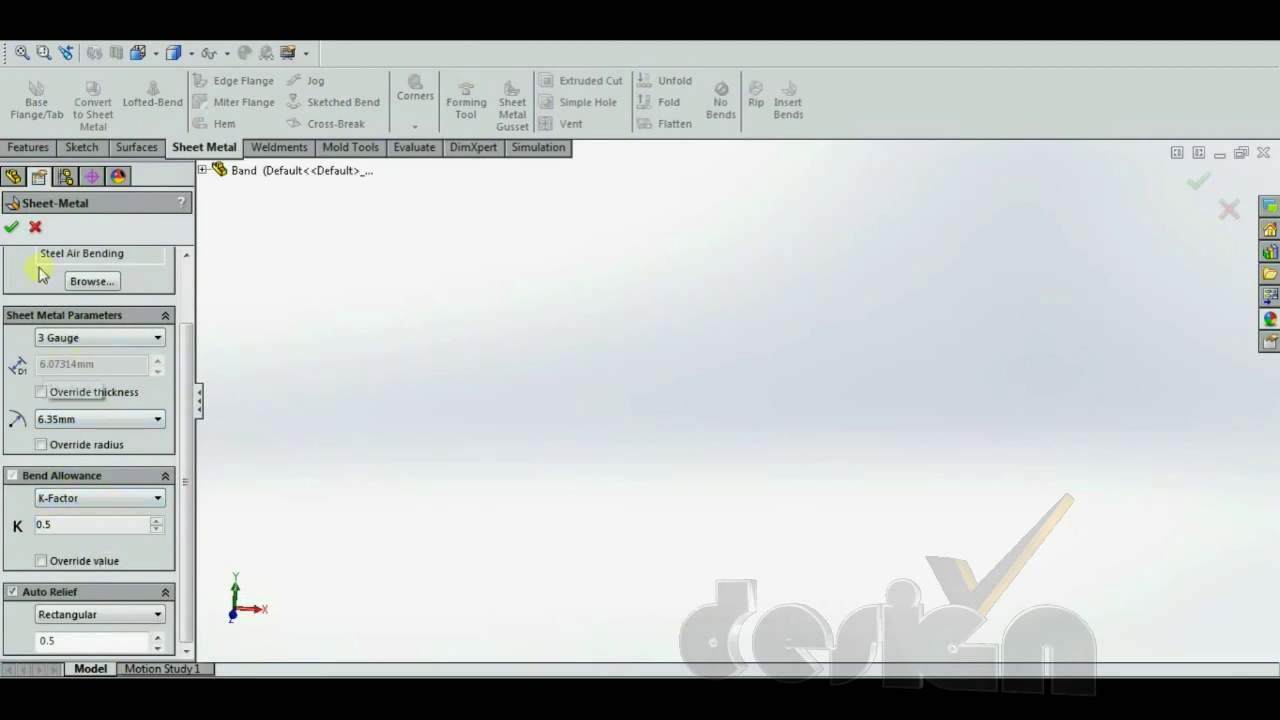
left_click(37, 228)
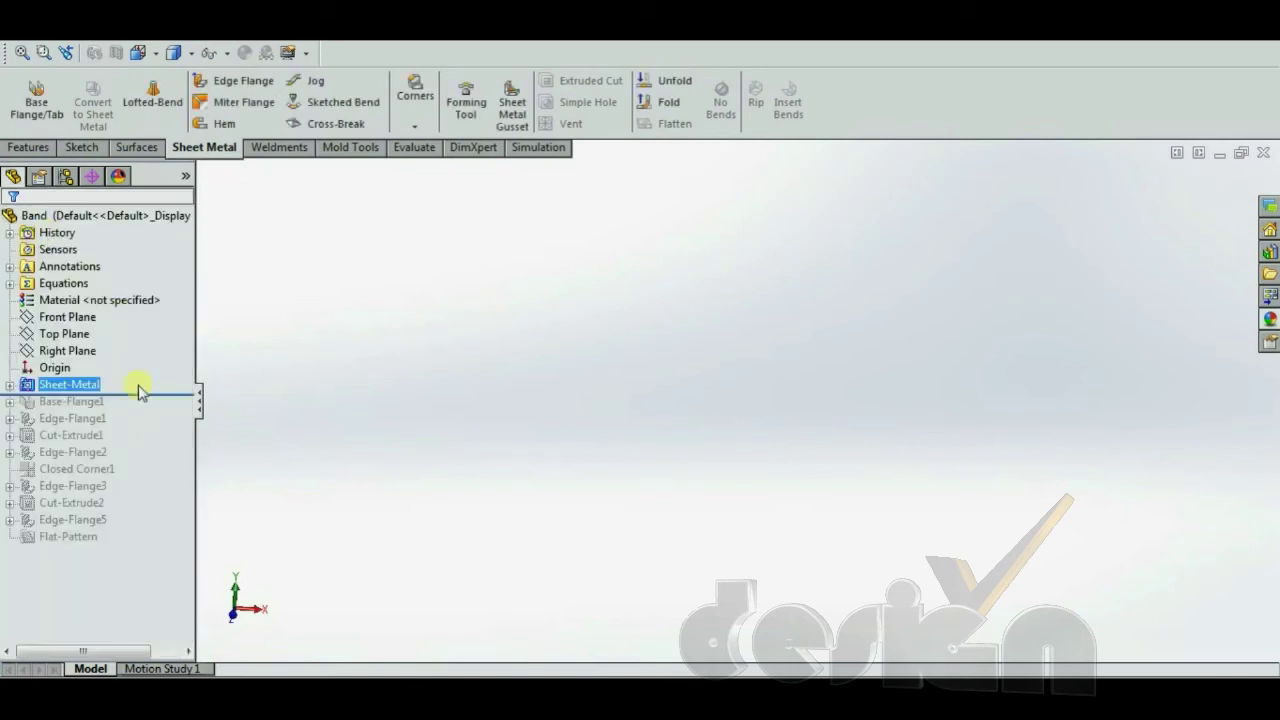
Roll the Band part's history forward past Base-Flange1 and Edge-Flange1, reviewing the dimensions of the base flange's Sketch1.
mouse_move(152, 401)
left_mouse_down()
mouse_move(149, 423)
mouse_move(137, 417)
left_mouse_up()
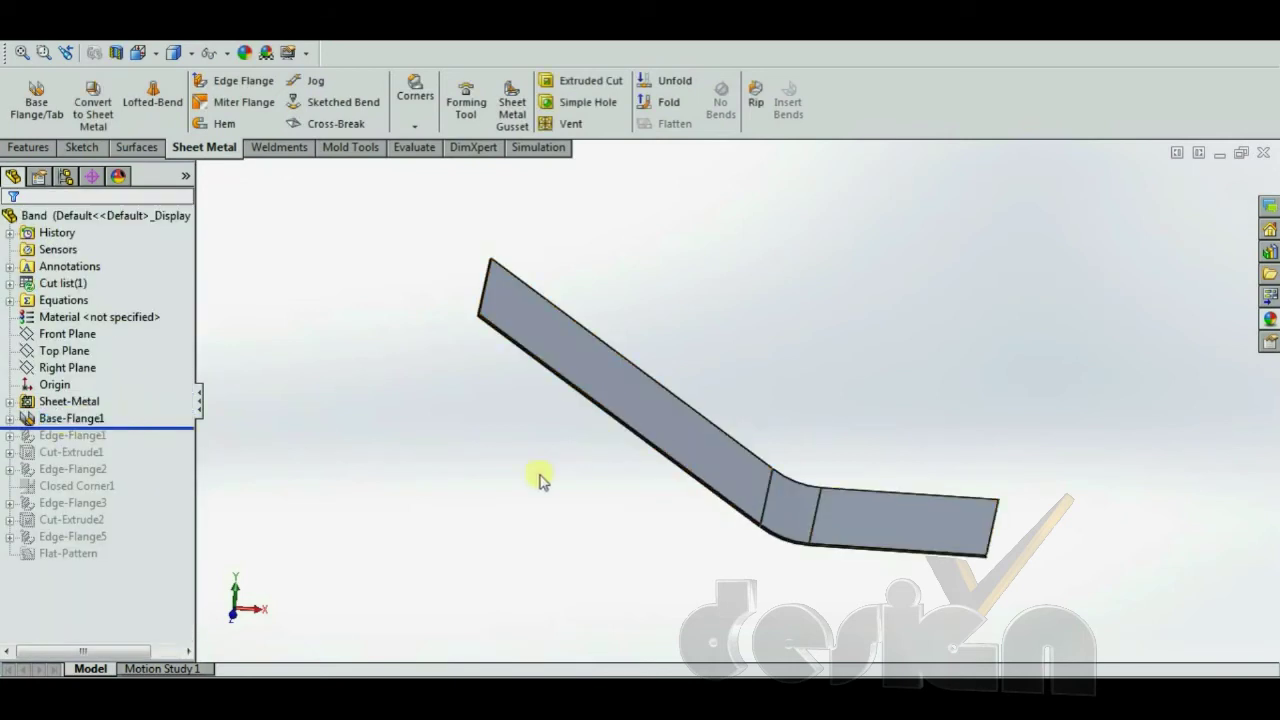
double_click(72, 425)
left_click(84, 435)
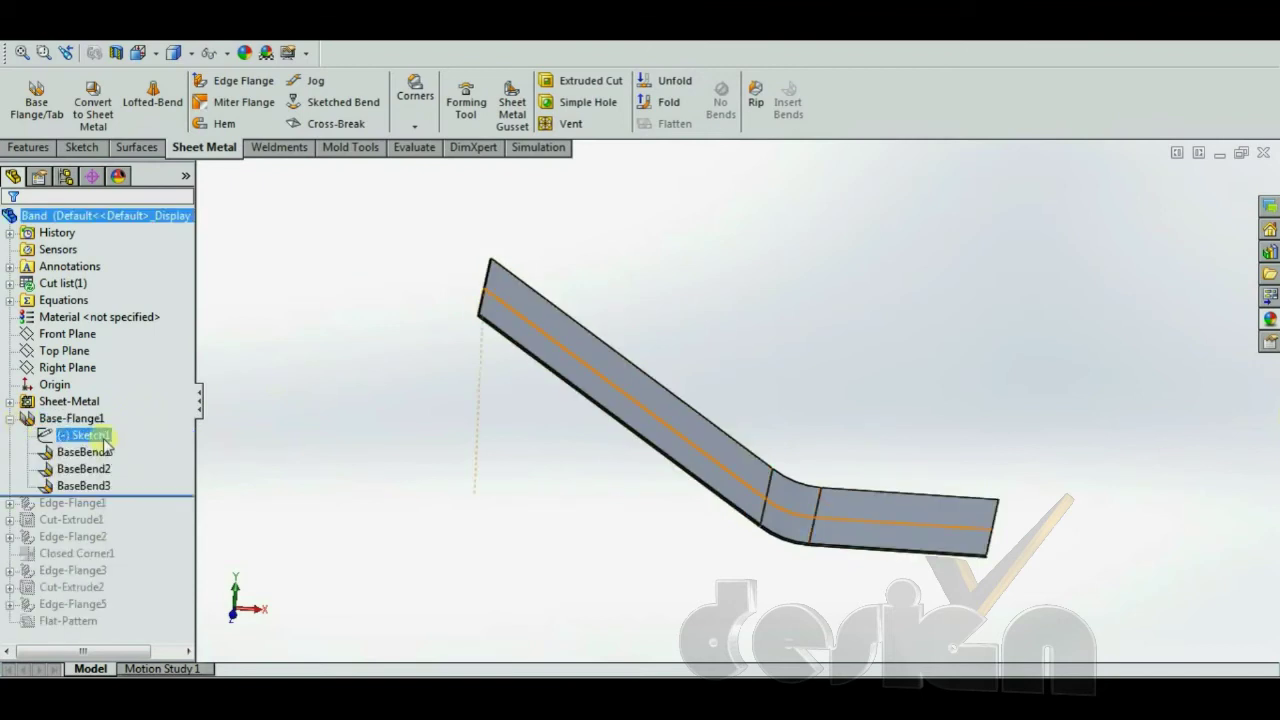
double_click(84, 435)
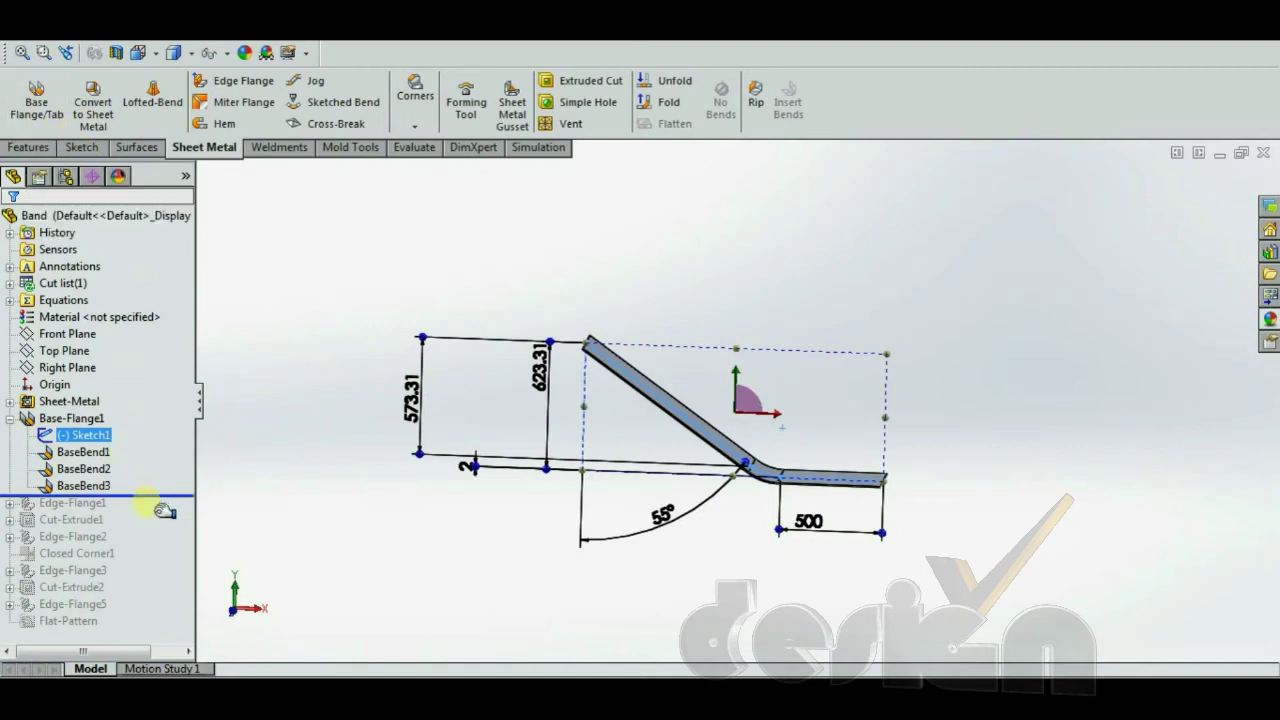
left_click_drag(163, 510, 163, 517)
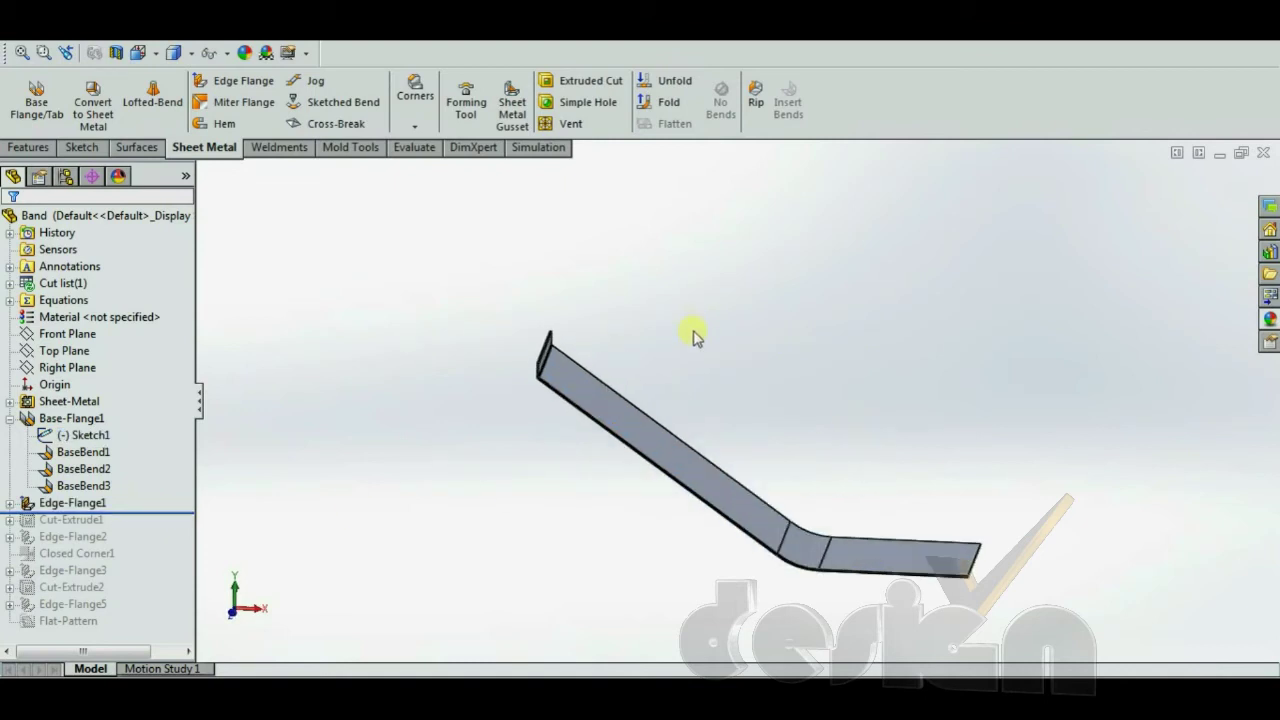
Roll the Band part's history forward past Cut-Extrude1, Edge-Flange2 and Closed Corner1, and examine the closed corner between the flanges.
middle_click_drag(687, 378, 673, 392)
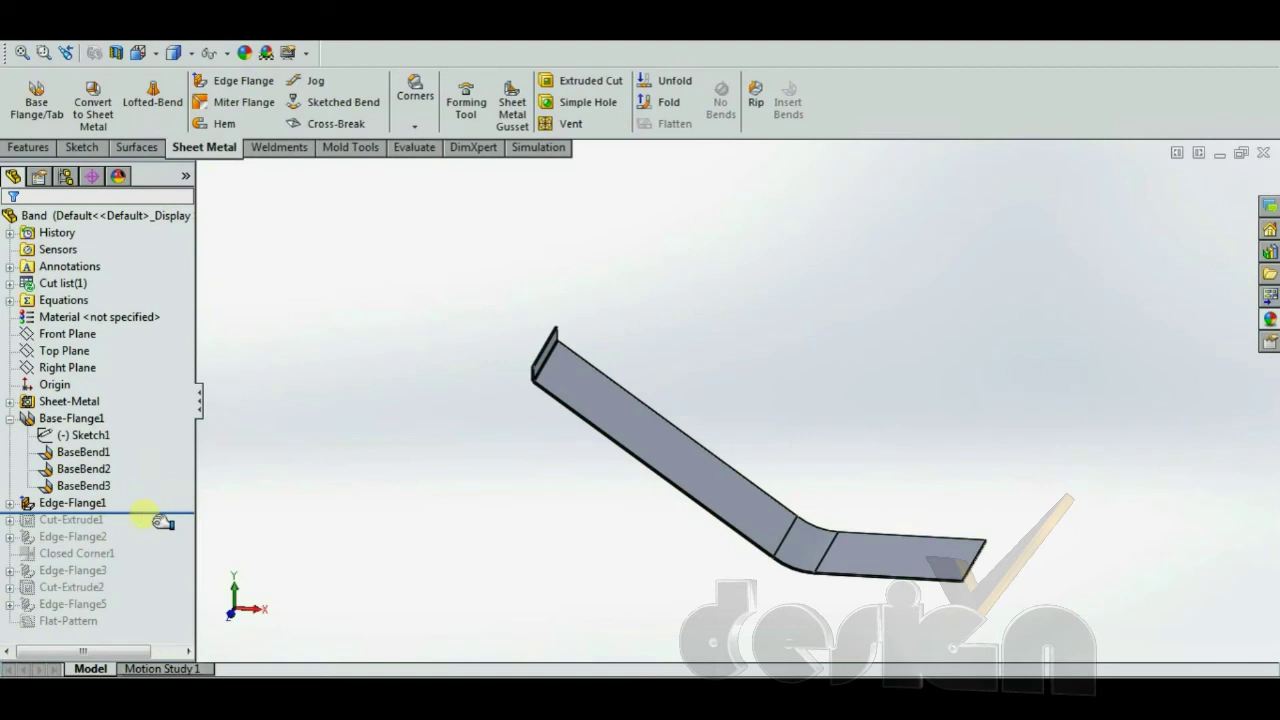
left_click_drag(162, 521, 172, 549)
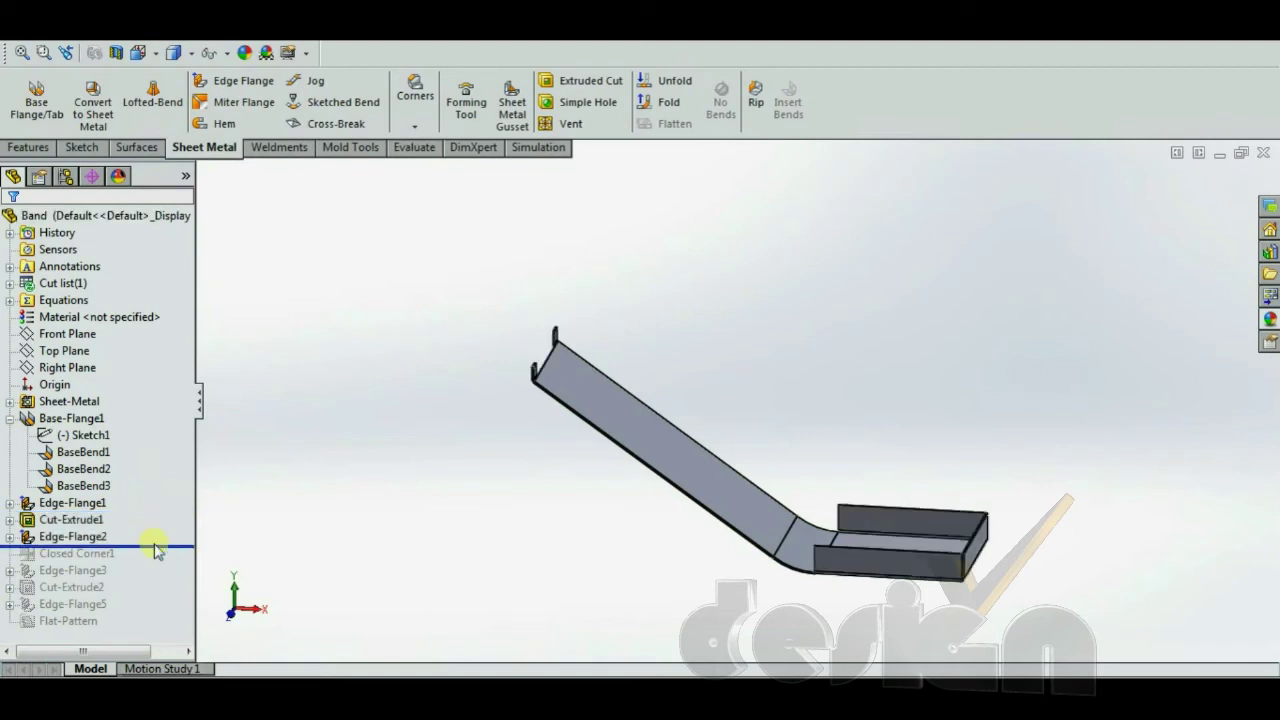
left_click_drag(157, 550, 110, 565)
left_click(105, 556)
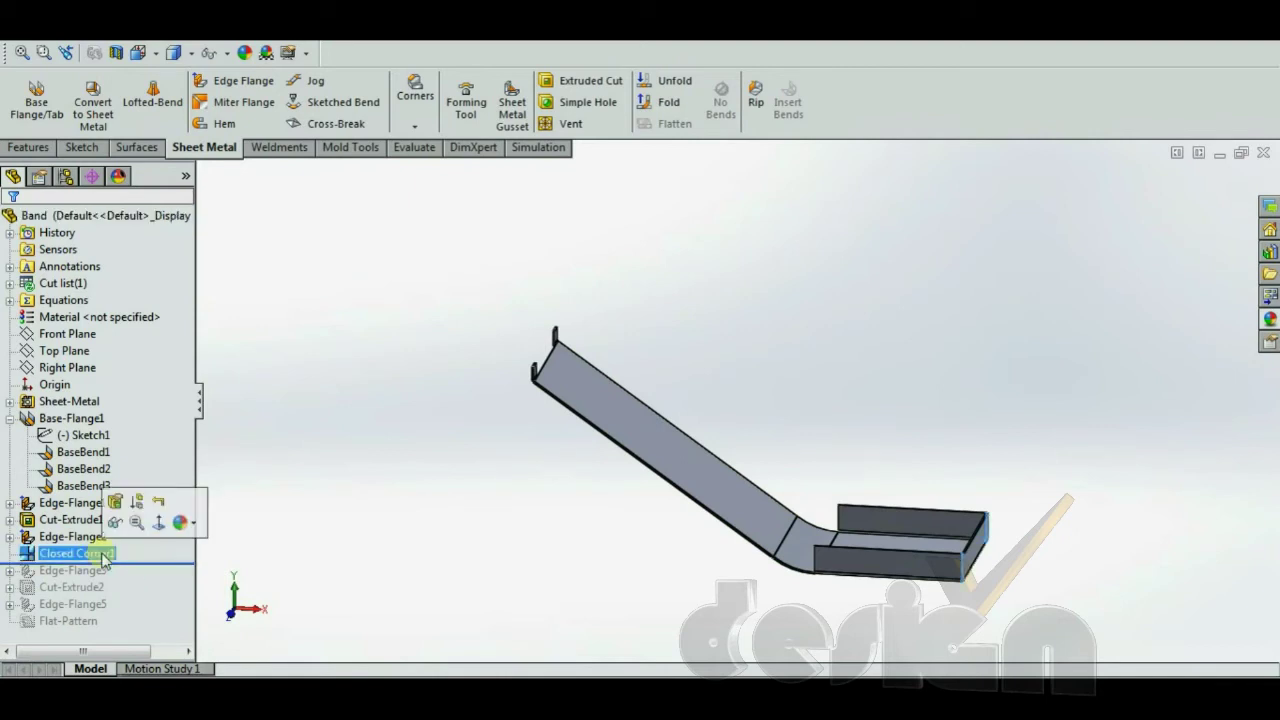
scroll(1043, 563, "down", 10)
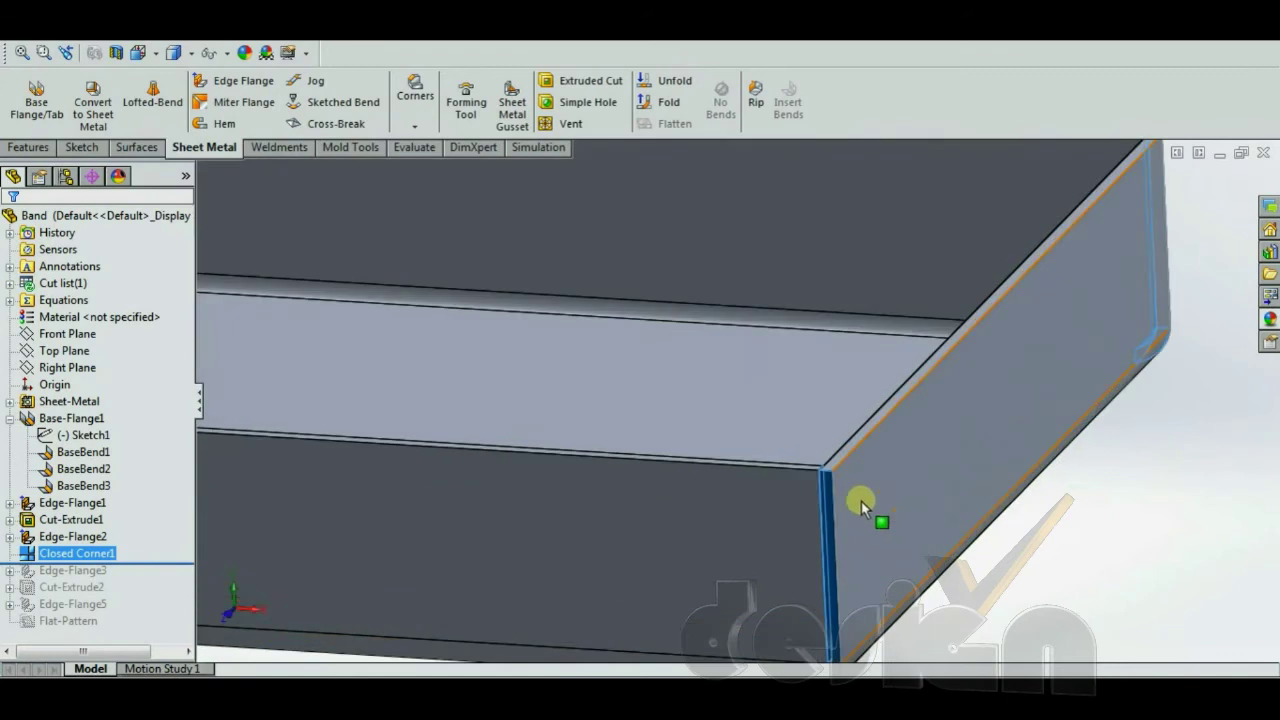
scroll(861, 501, "down", 6)
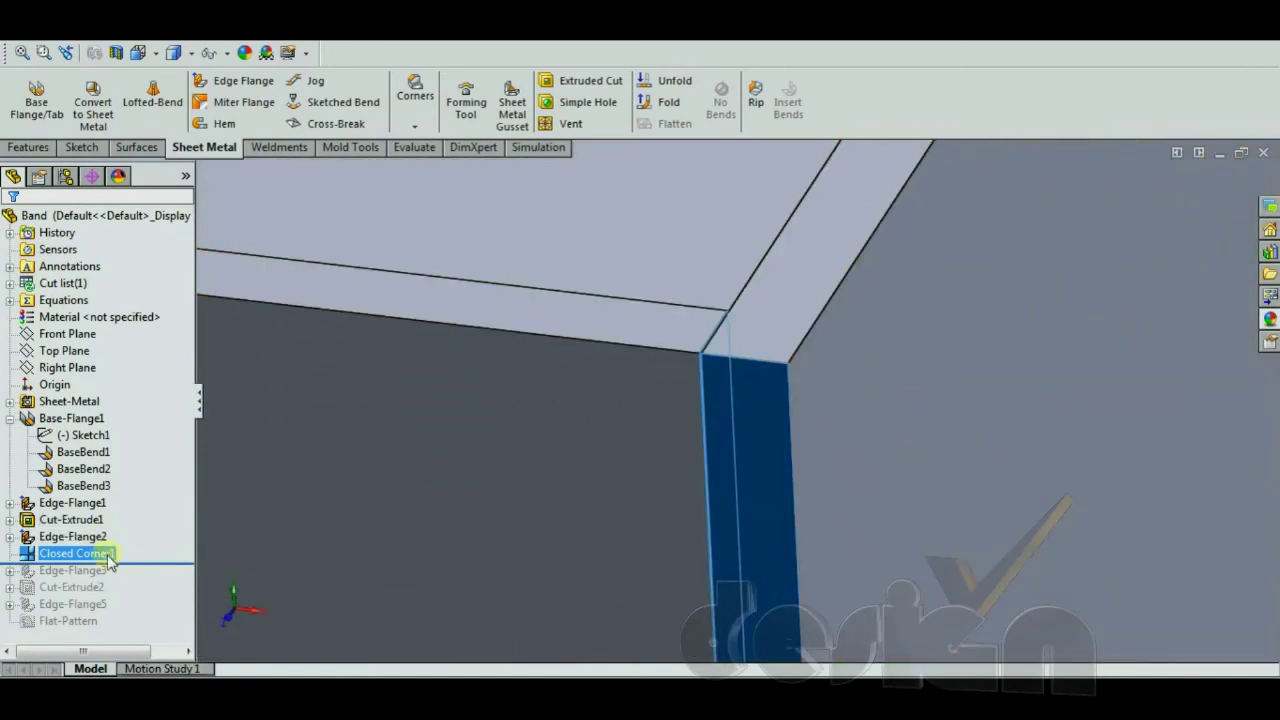
Compare the flange corner with Closed Corner1 rolled back and reapplied, and review the available sheet-metal corner tools.
left_click_drag(157, 570, 155, 546)
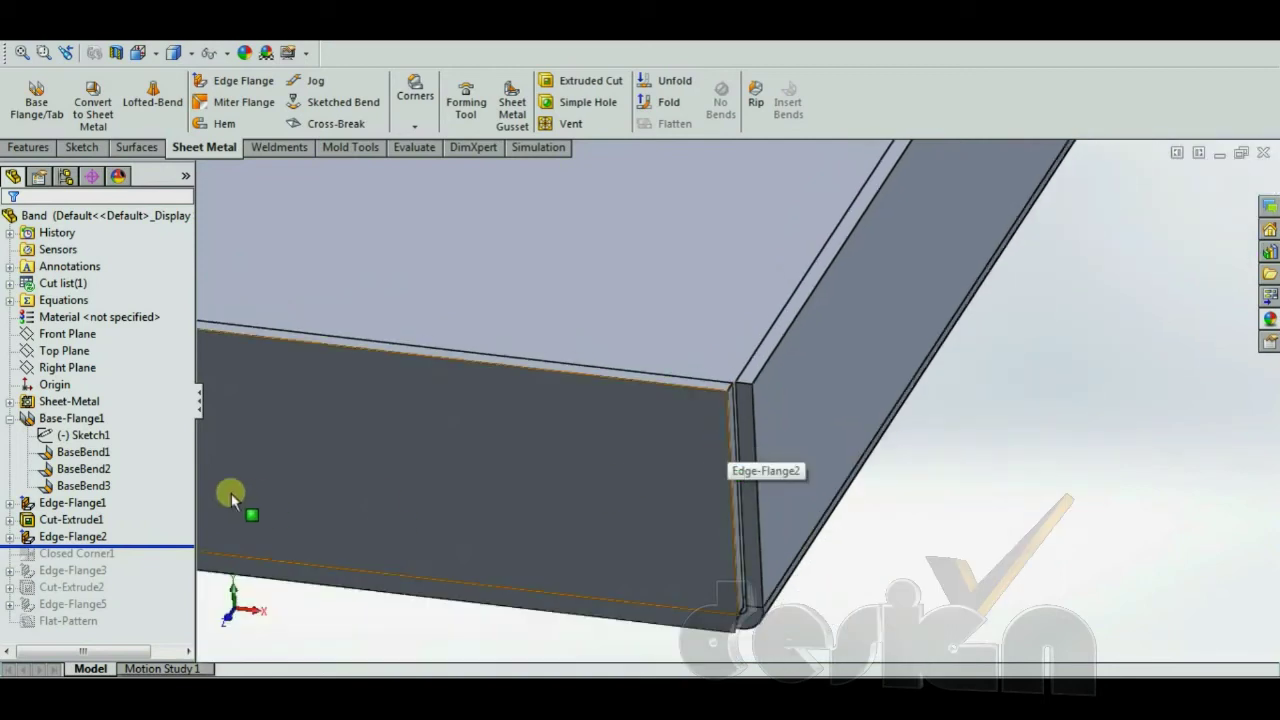
left_click_drag(140, 553, 140, 565)
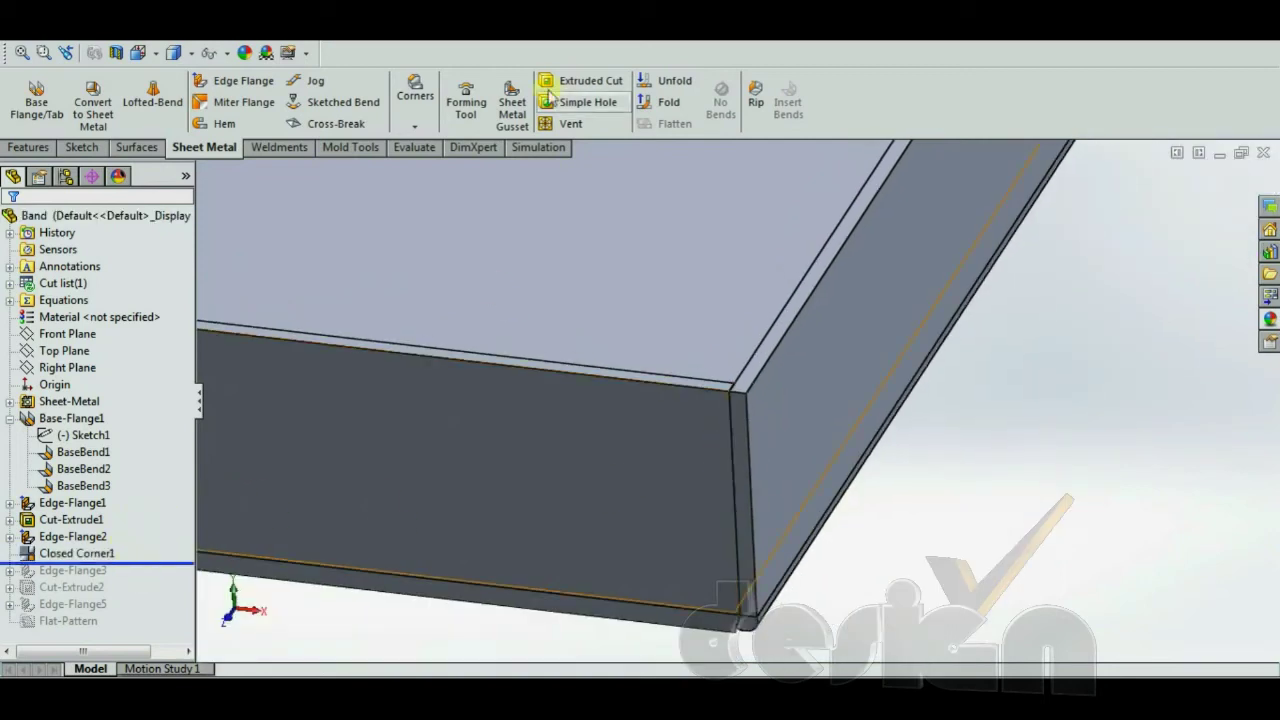
left_click(414, 112)
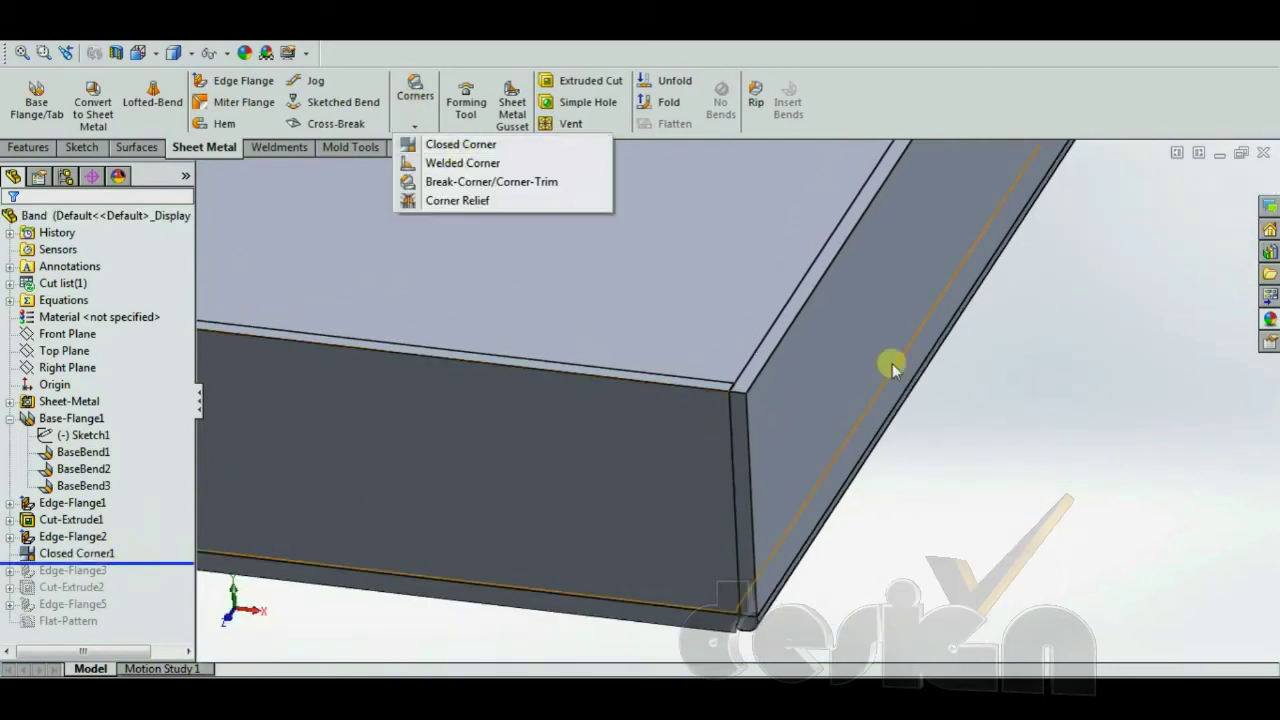
scroll(774, 430, "down", 3)
scroll(776, 416, "up", 3)
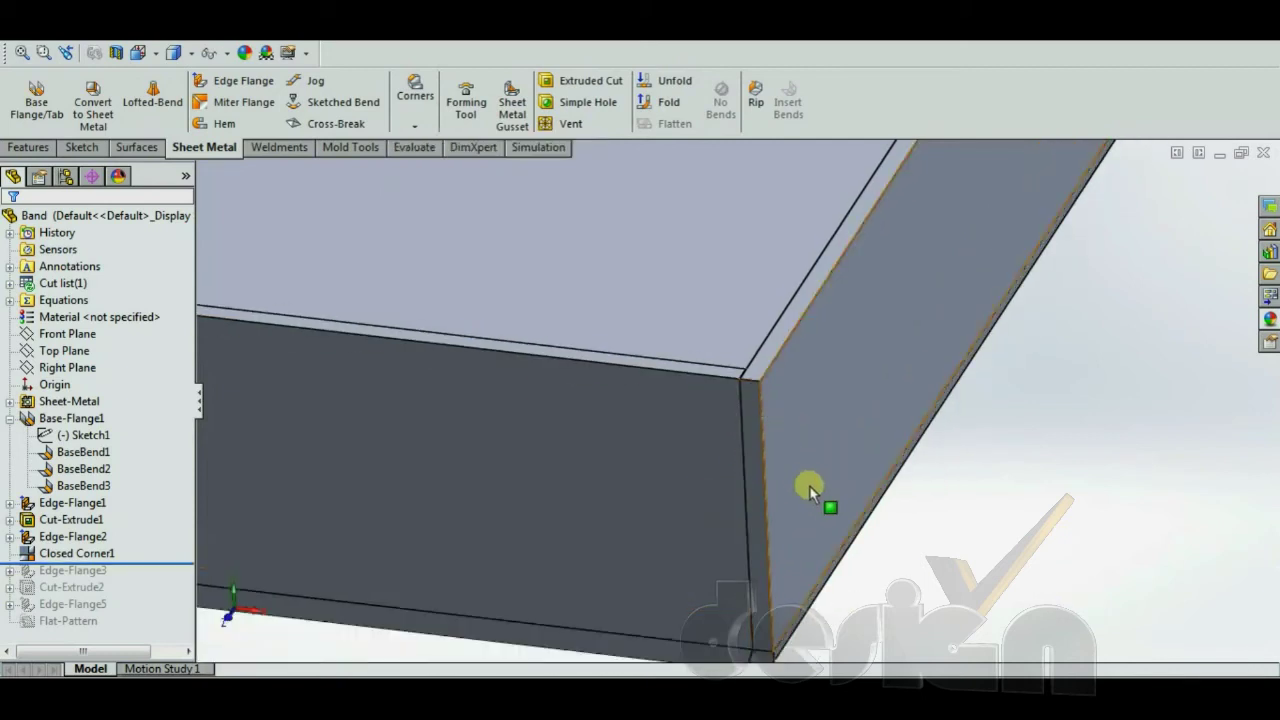
scroll(764, 457, "down", 3)
scroll(727, 340, "up", 2)
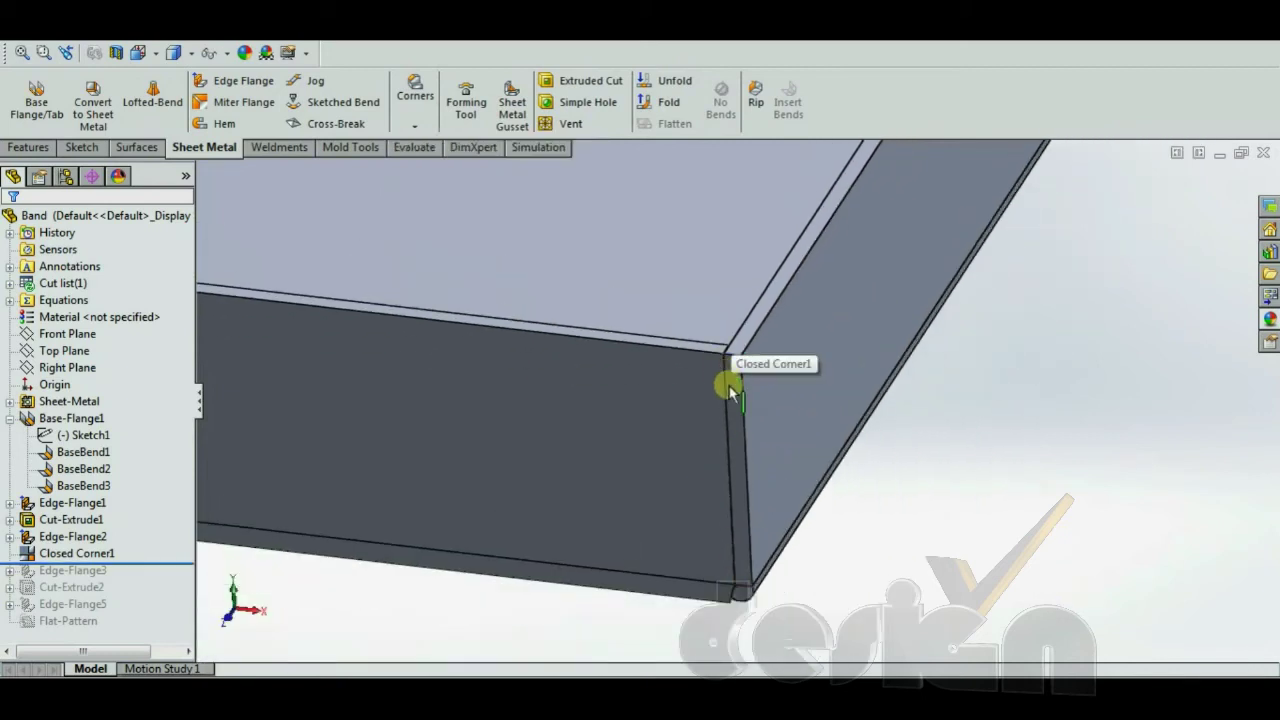
Examine the end flange and its closed corners on the Band tray from several angles.
scroll(740, 508, "up", 3)
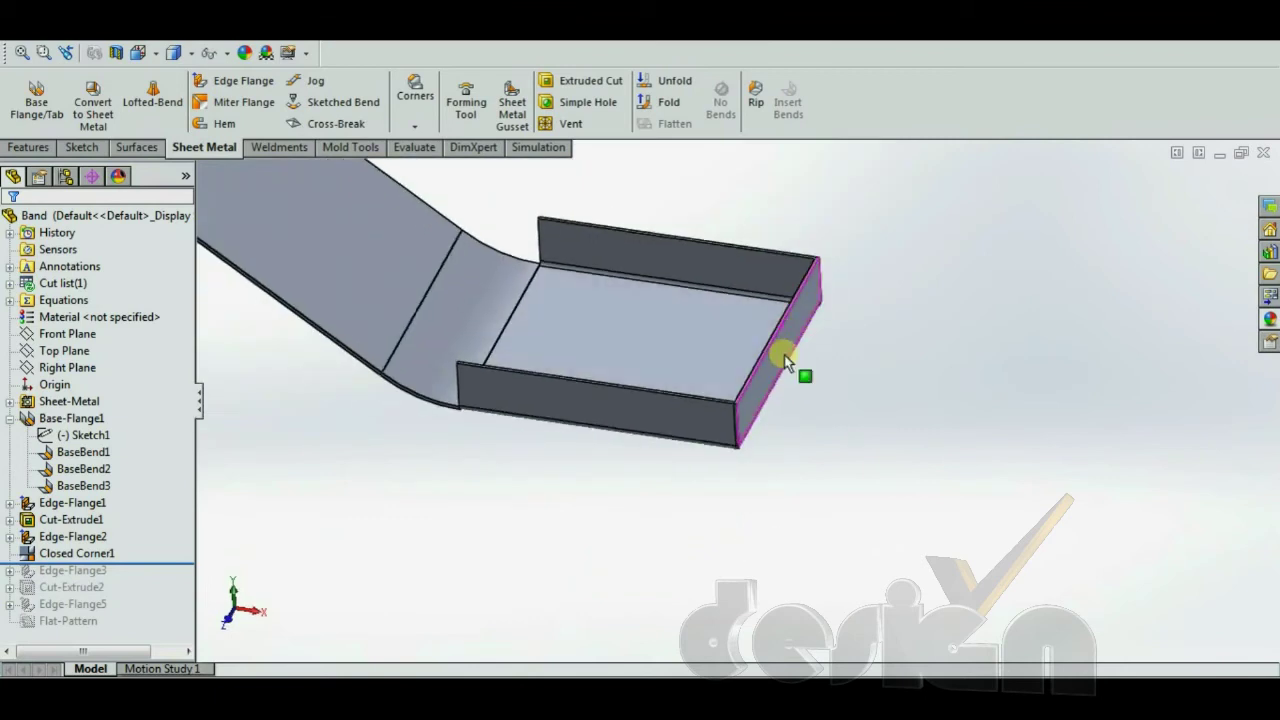
scroll(831, 269, "down", 5)
middle_click_drag(785, 295, 712, 386)
scroll(783, 310, "up", 5)
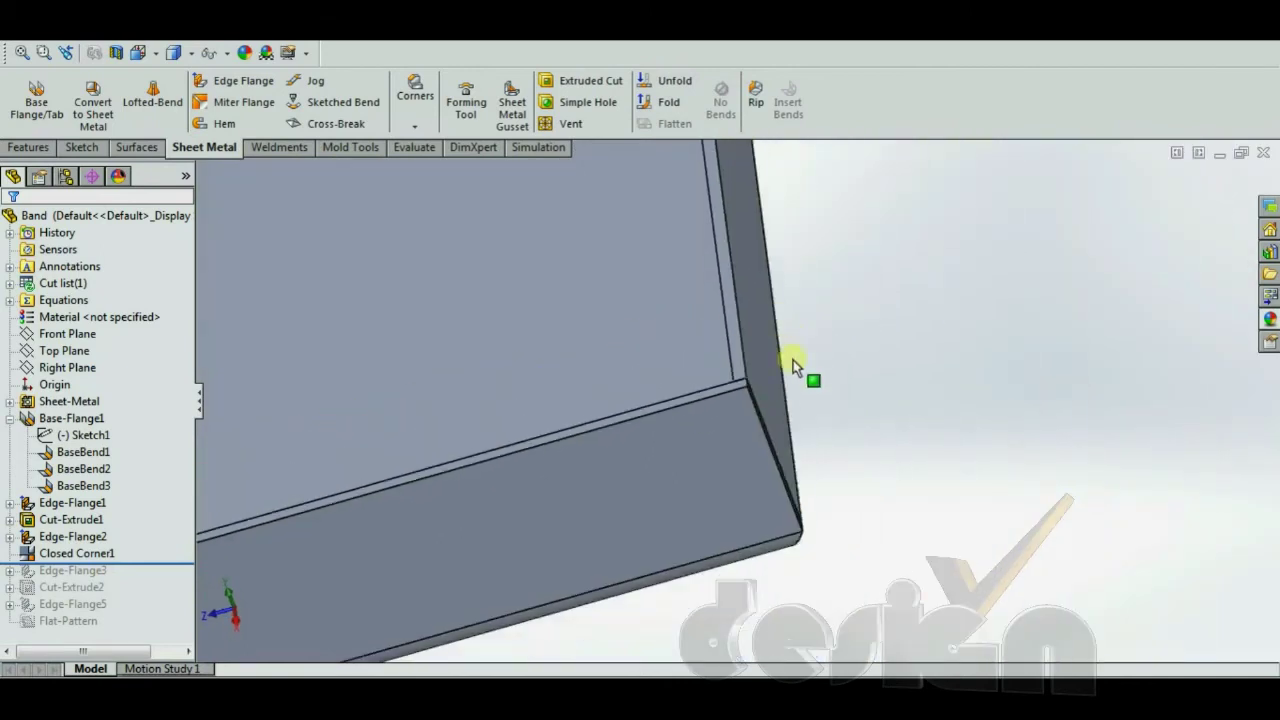
scroll(417, 488, "up", 5)
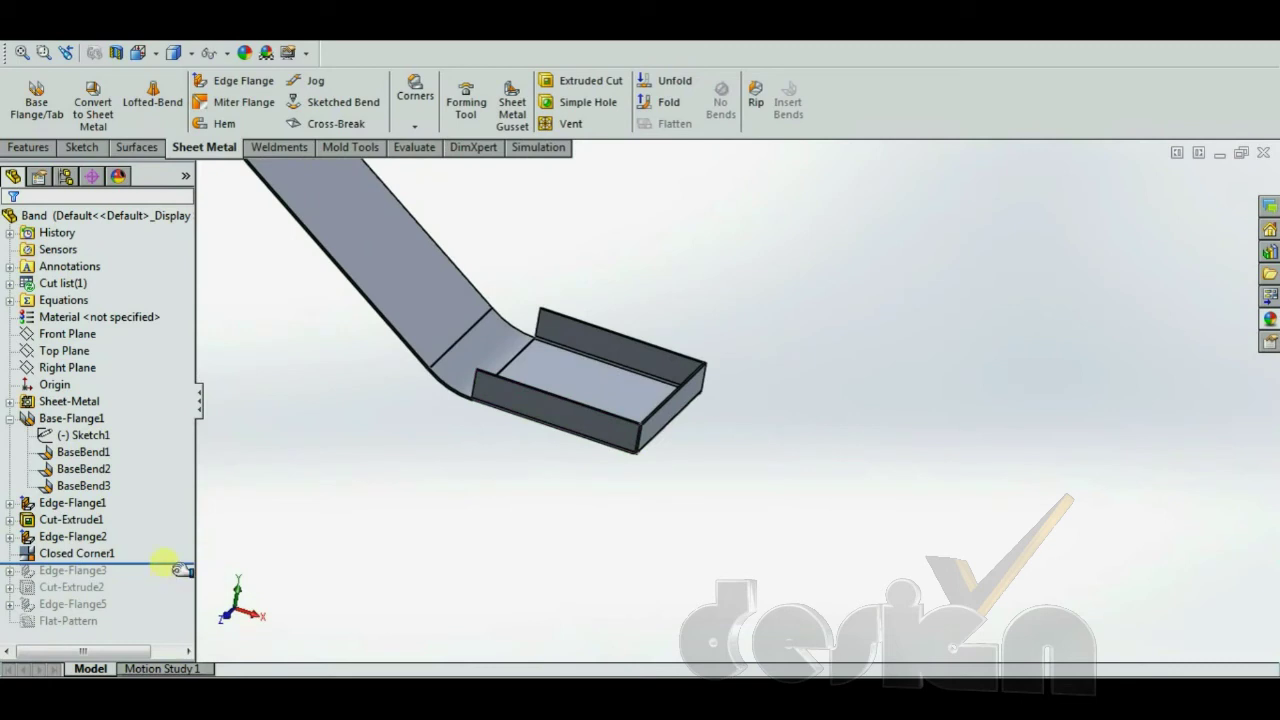
Roll the Band part's history forward past Edge-Flange3, Cut-Extrude2 and Edge-Flange5, and flatten the part.
left_click_drag(180, 569, 177, 630)
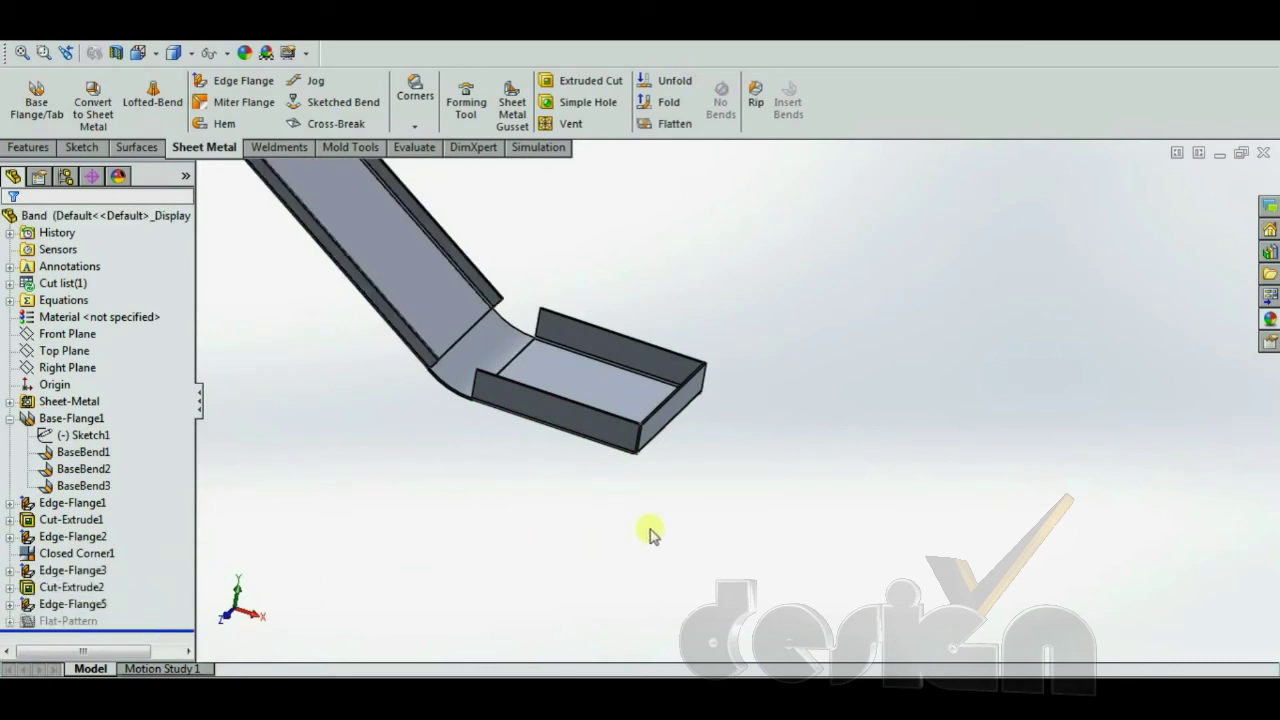
scroll(649, 535, "up", 5)
scroll(729, 371, "down", 5)
mouse_move(694, 366)
middle_mouse_down()
mouse_move(728, 412)
mouse_move(710, 383)
middle_mouse_up()
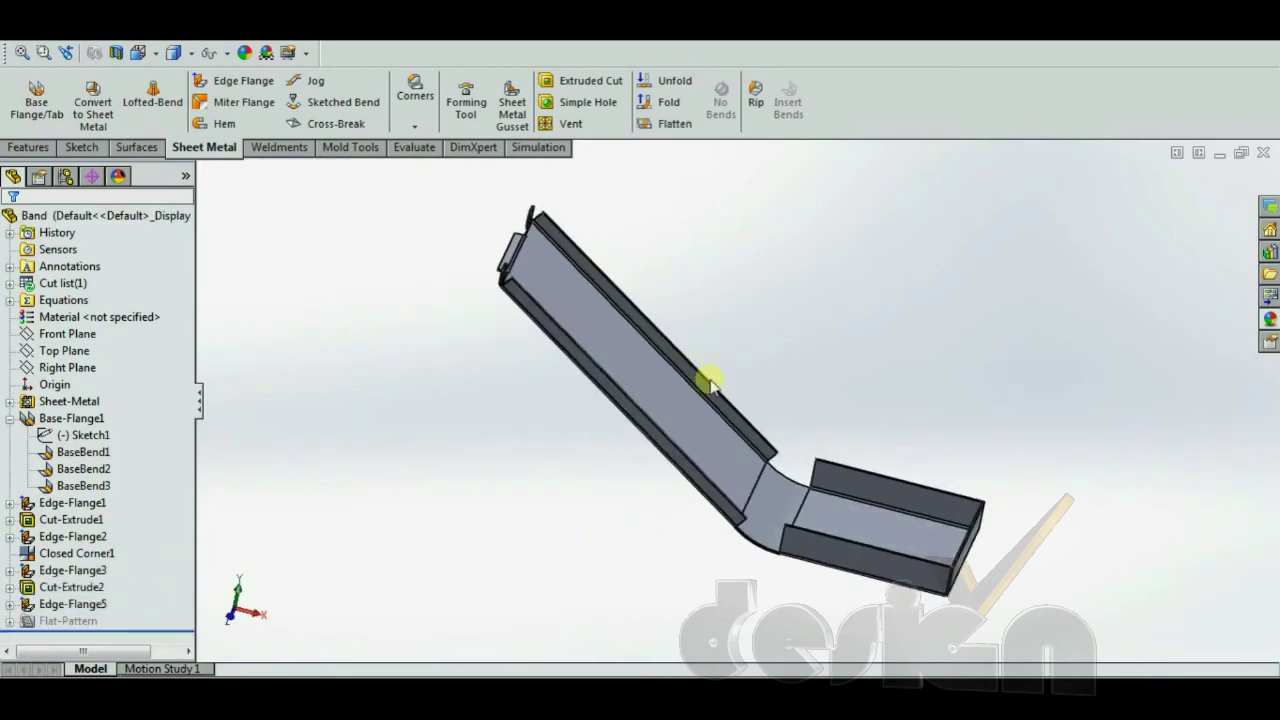
left_click(676, 128)
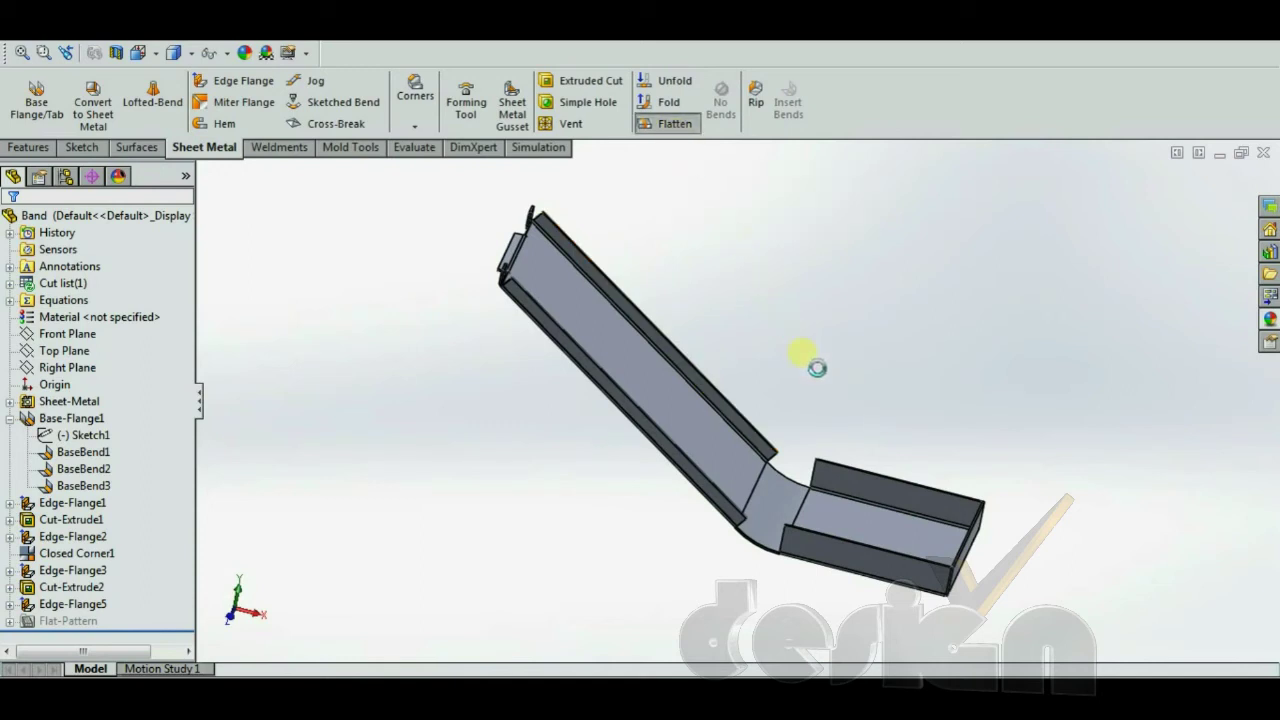
mouse_move(726, 375)
middle_mouse_down()
mouse_move(771, 383)
mouse_move(754, 506)
mouse_move(777, 414)
mouse_move(762, 416)
middle_mouse_up()
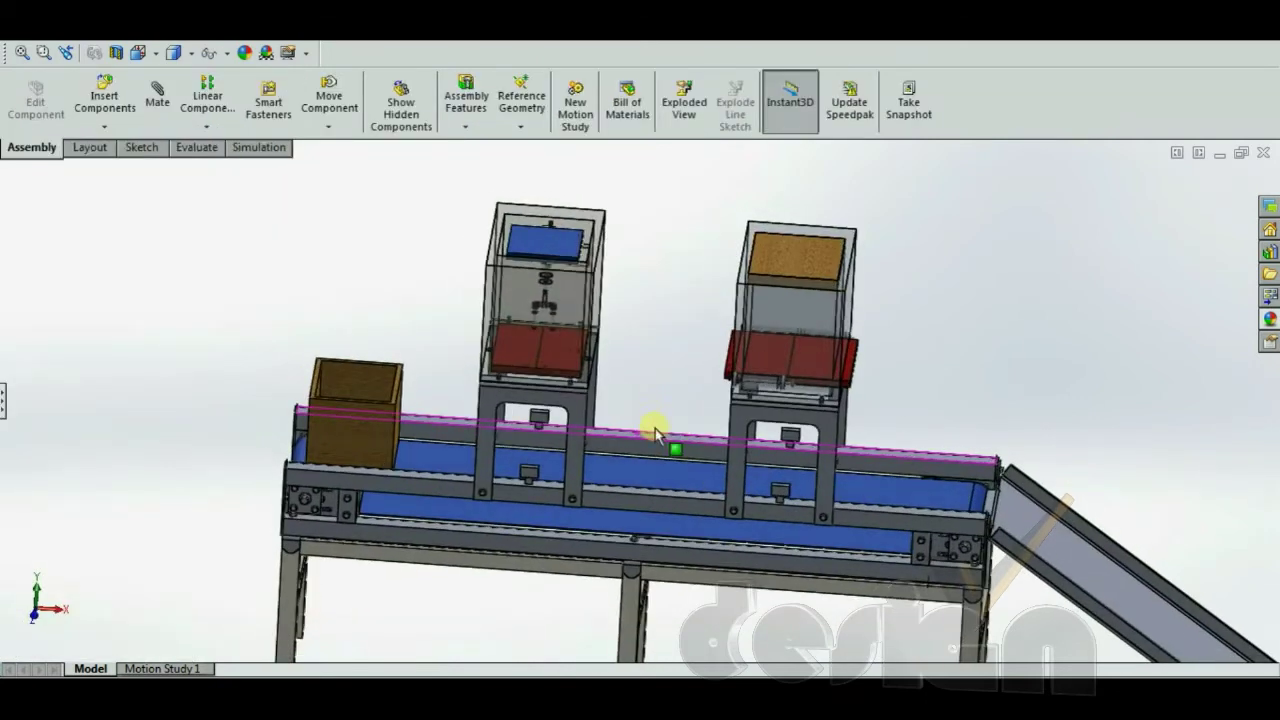
Inspect the two transparent hopper units and their internal cylinders above the belt in the conveyor assembly.
scroll(620, 355, "down", 3)
scroll(618, 355, "down", 2)
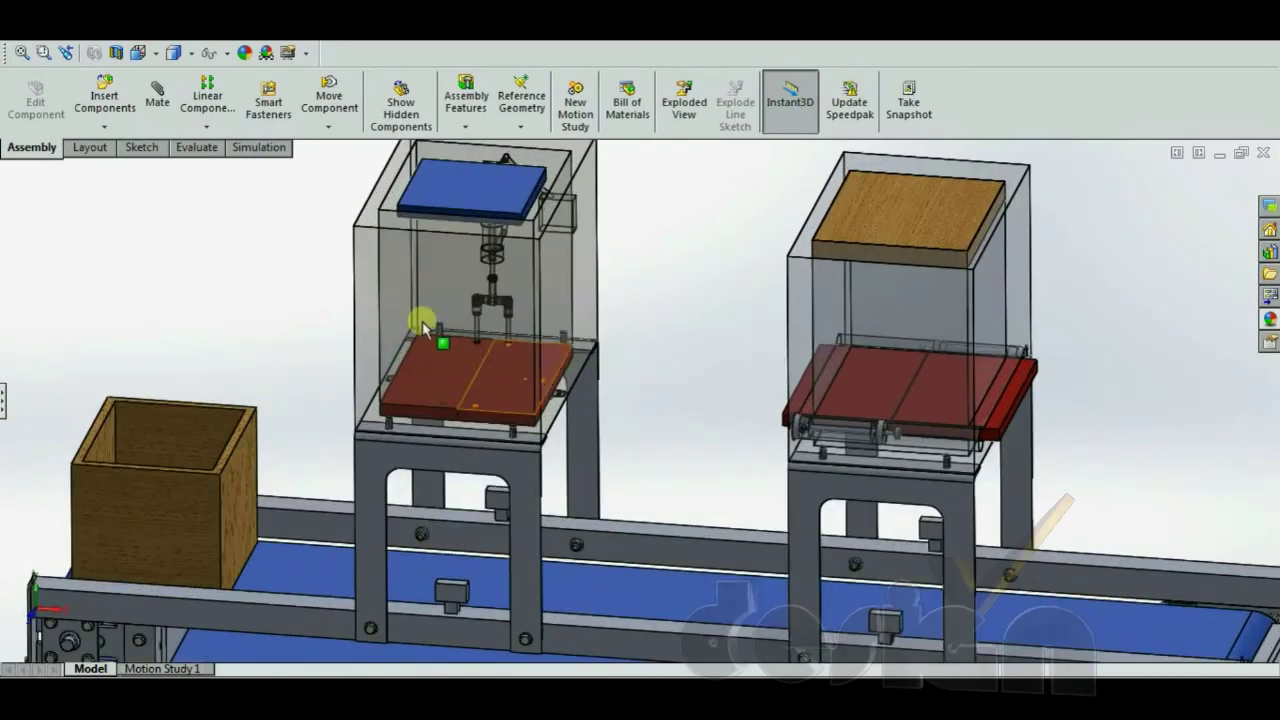
middle_click_drag(650, 360, 629, 286)
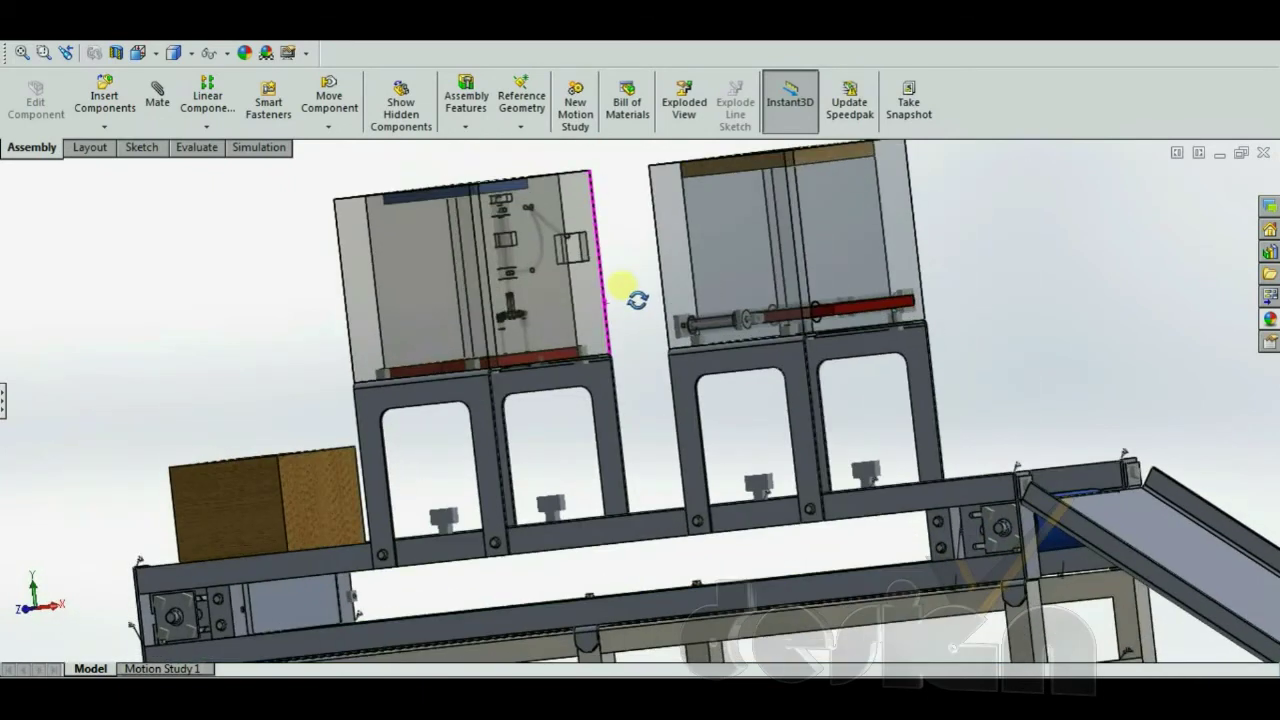
scroll(531, 247, "down", 5)
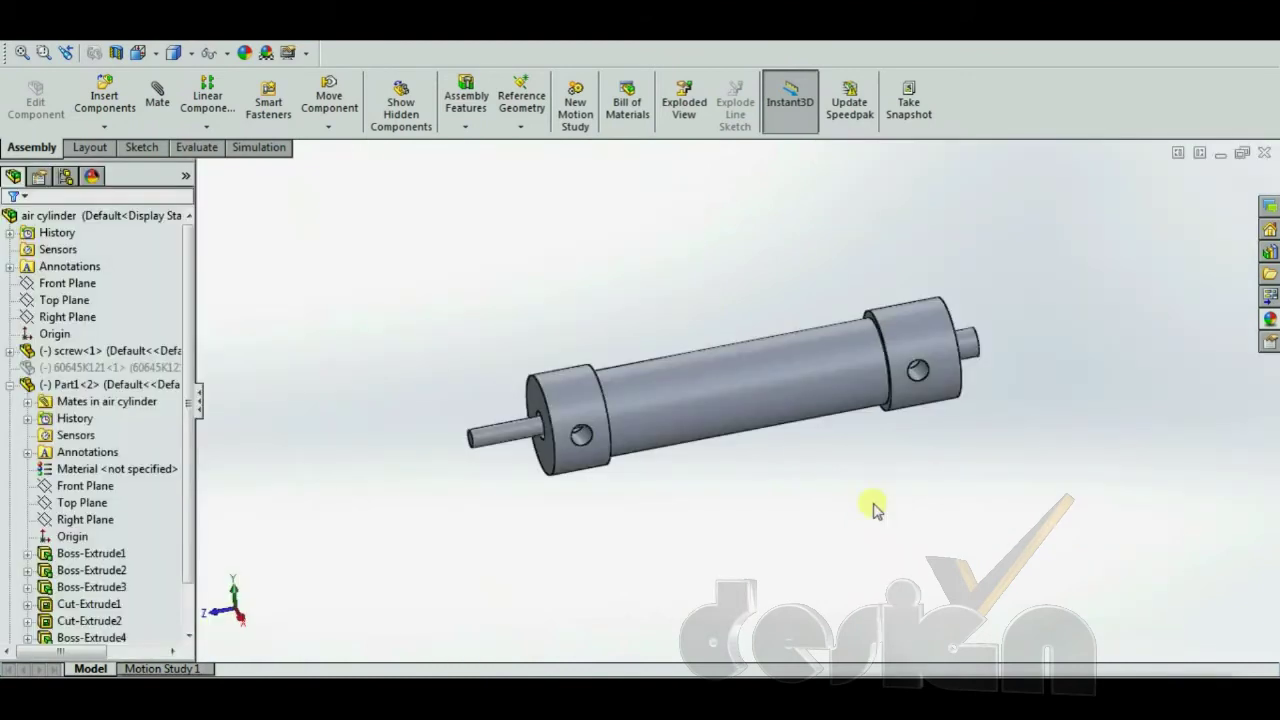
Make the Part1 body of the air cylinder transparent and inspect the screw rod and ports inside it.
middle_click_drag(700, 463, 758, 452)
right_click(672, 428)
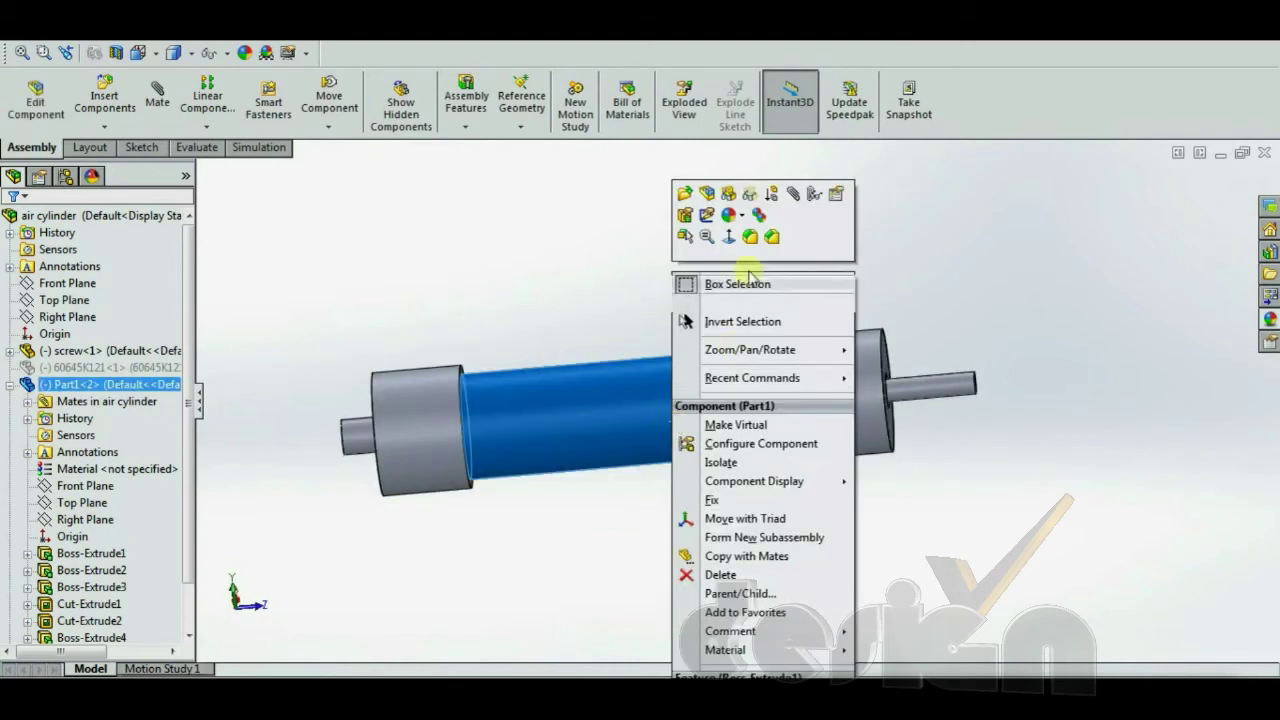
left_click(744, 204)
middle_click_drag(623, 481, 534, 426)
scroll(531, 423, "down", 2)
scroll(530, 437, "up", 3)
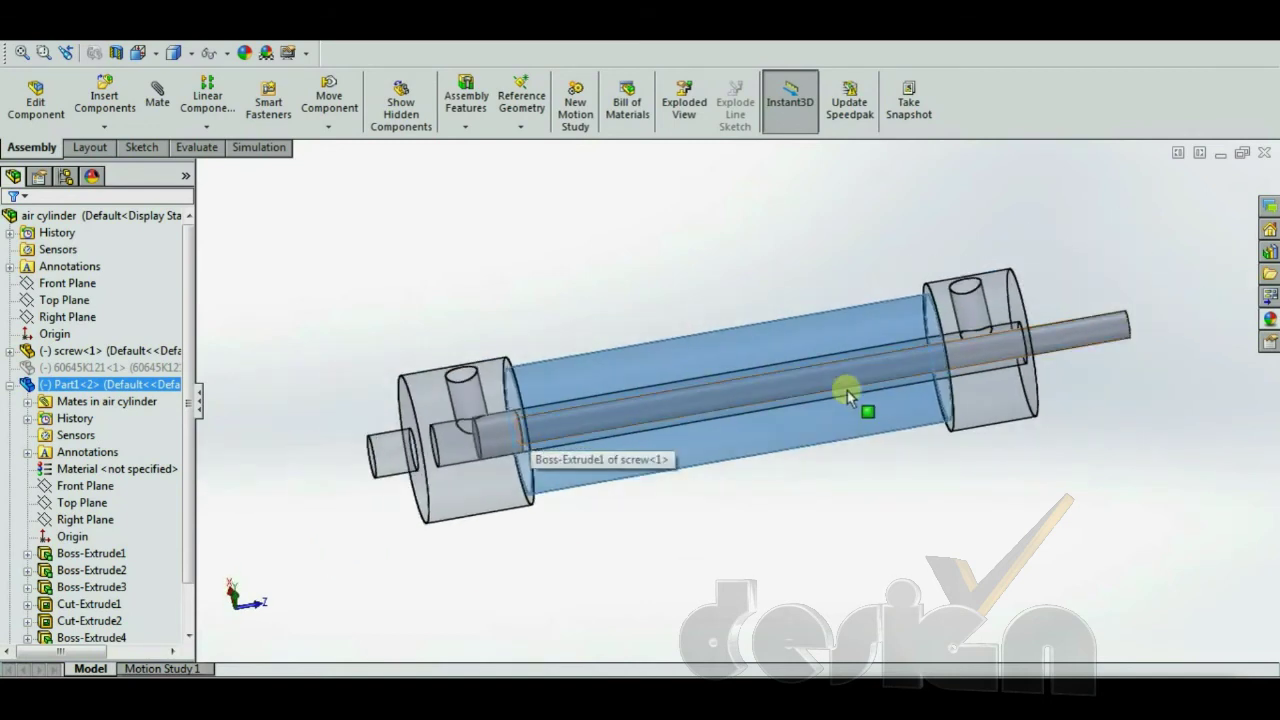
middle_click_drag(863, 409, 605, 482)
middle_click_drag(758, 388, 738, 465)
scroll(753, 380, "down", 2)
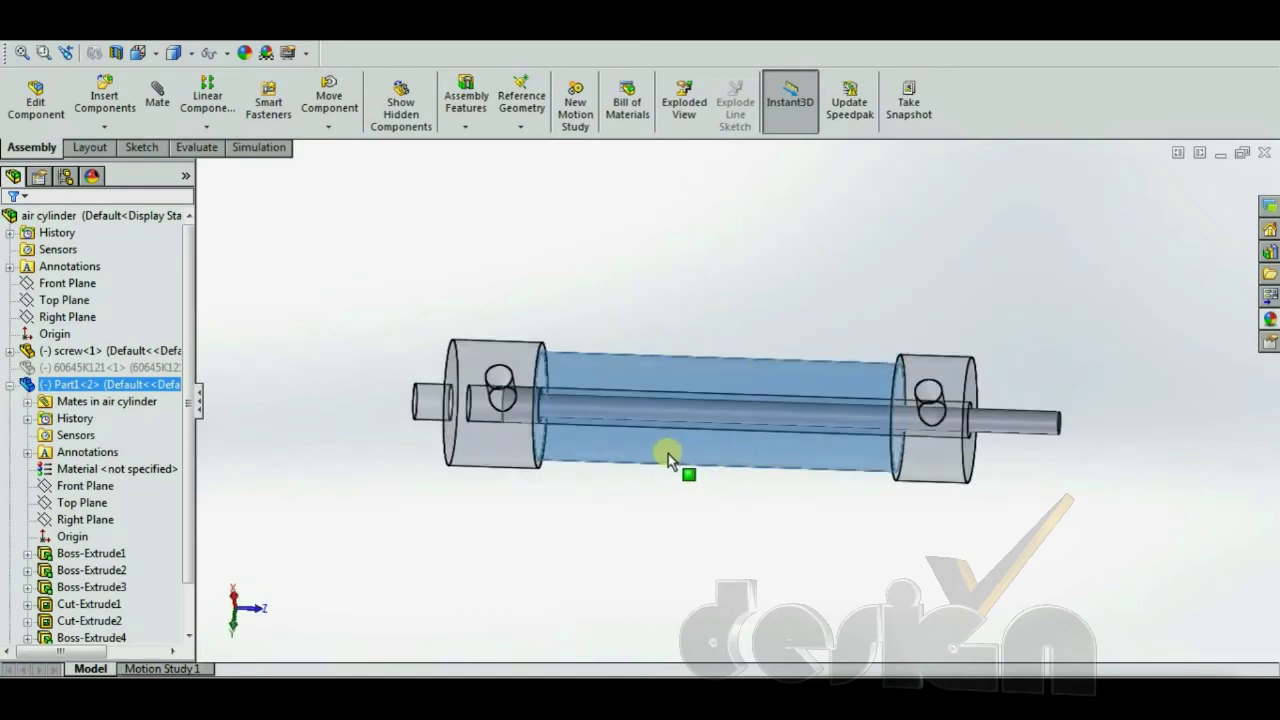
scroll(668, 458, "down", 2)
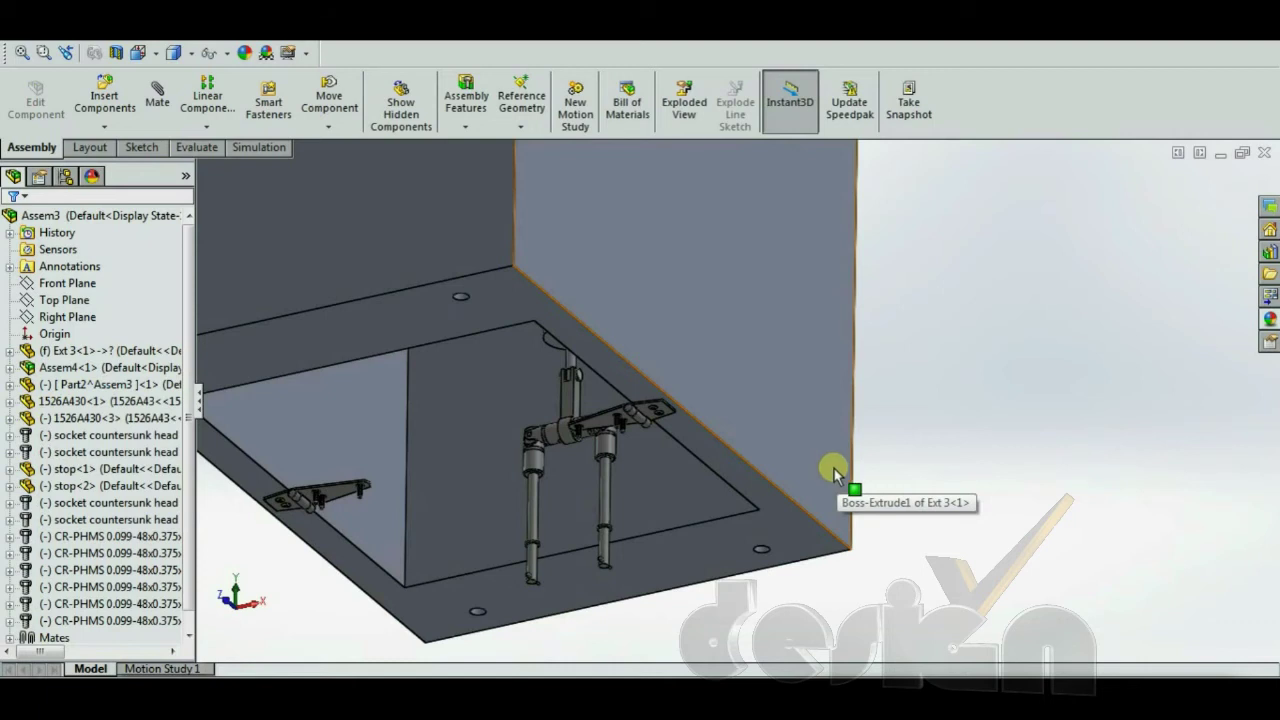
Examine the Ext 3 box of Assem3 from above and below, selecting the Part1 body of the cylinder inside.
scroll(835, 470, "down", 5)
middle_click_drag(808, 380, 737, 360)
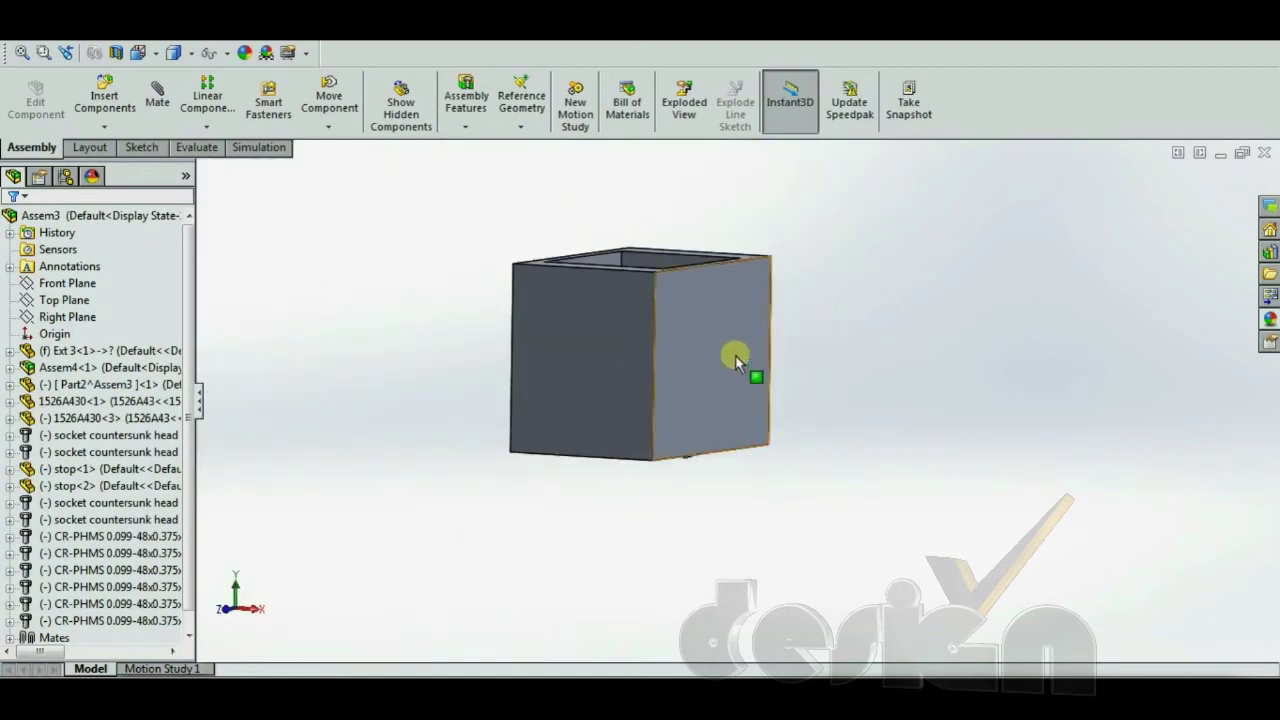
scroll(697, 337, "up", 2)
scroll(697, 337, "up", 2)
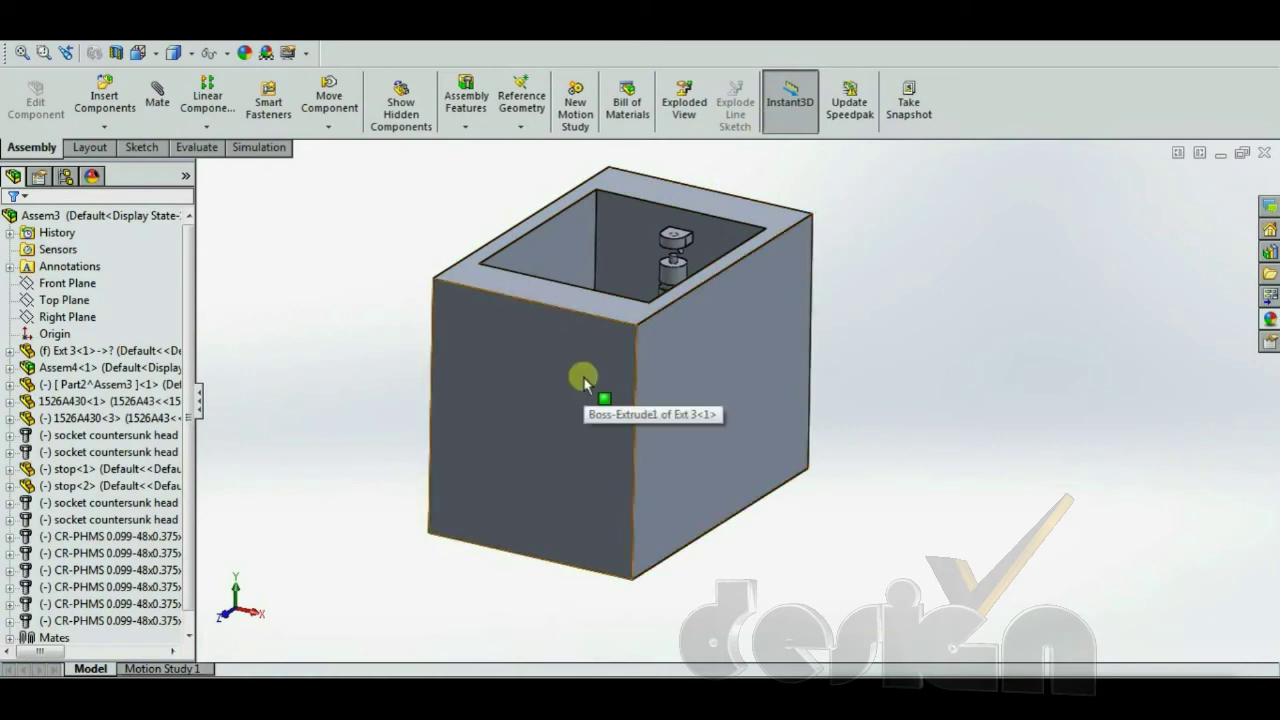
scroll(700, 349, "down", 2)
scroll(720, 377, "up", 5)
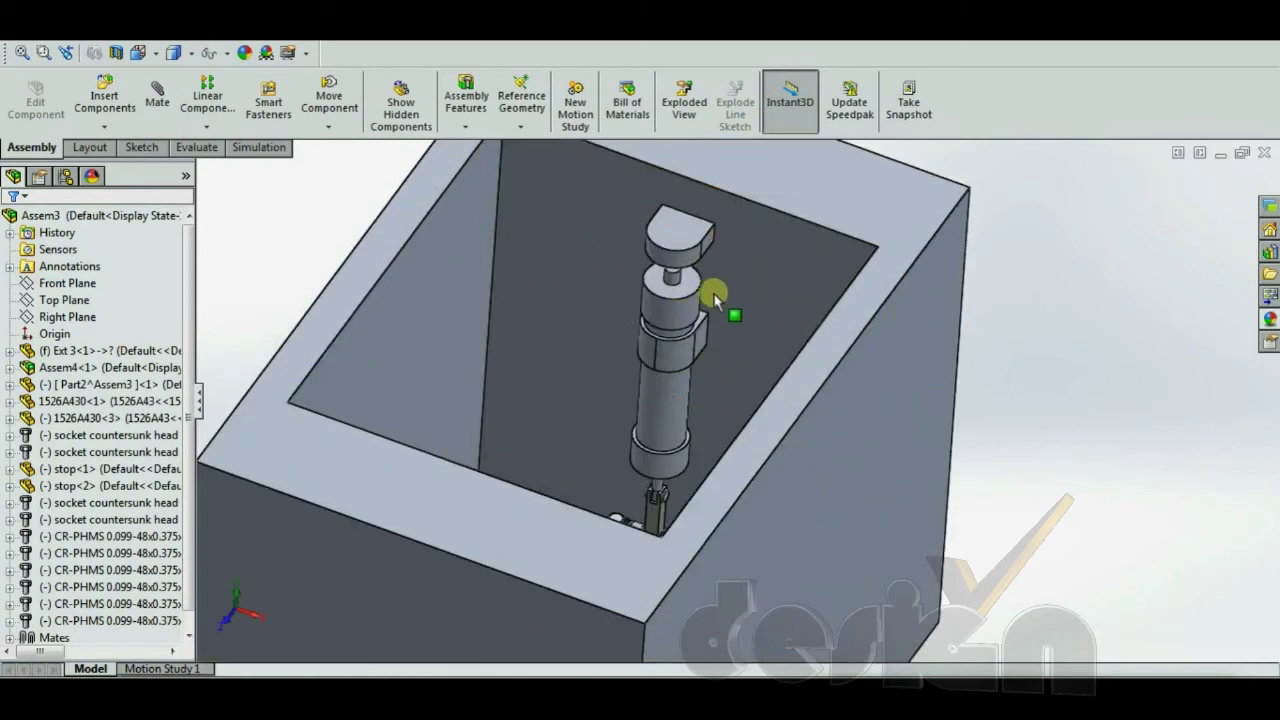
scroll(715, 300, "up", 3)
left_click_drag(747, 330, 747, 288)
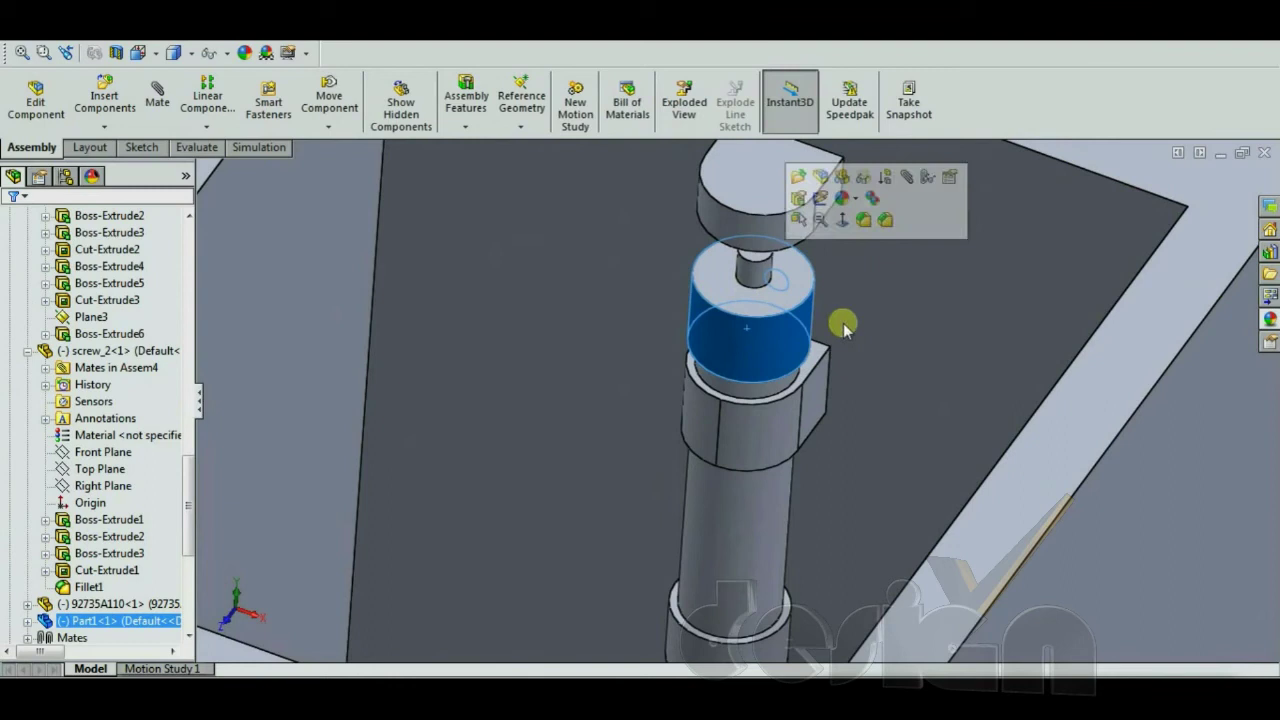
scroll(843, 325, "down", 6)
middle_click_drag(880, 466, 866, 286)
scroll(826, 468, "down", 2)
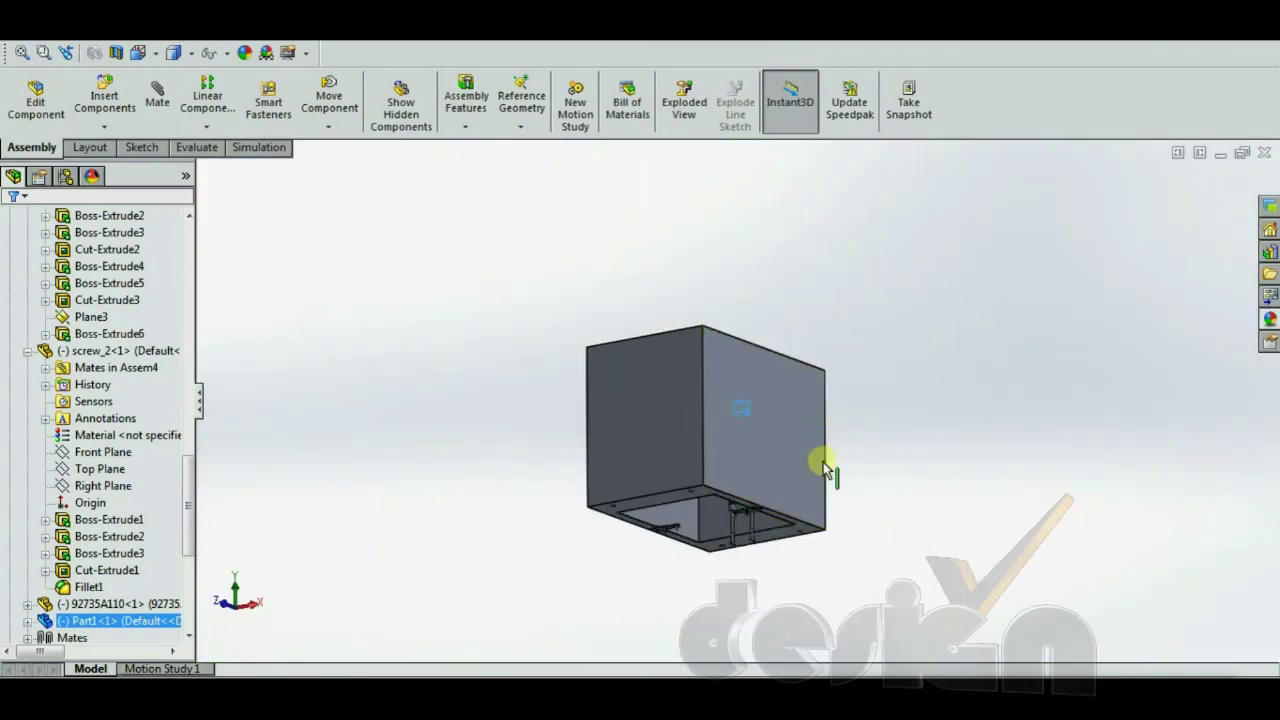
middle_click_drag(826, 468, 810, 415)
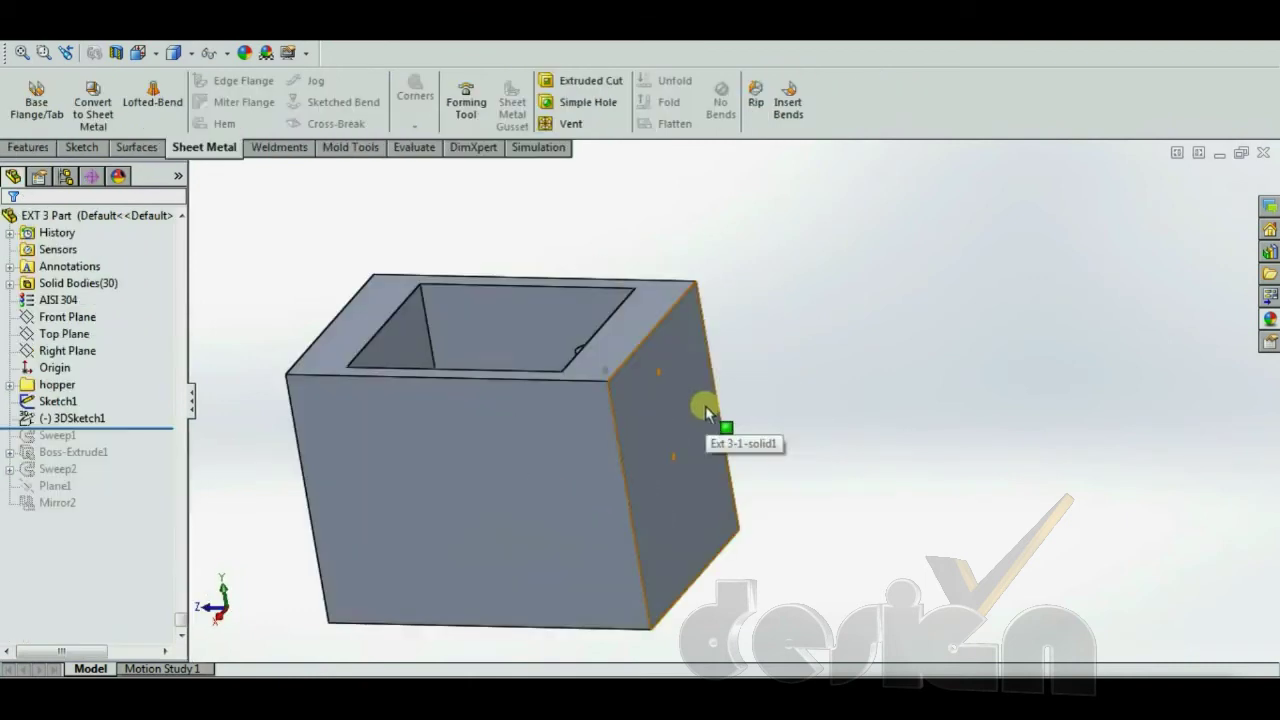
Examine the small holes in the EXT 3 Part's side wall and bring up the sketch tools.
scroll(630, 375, "down", 5)
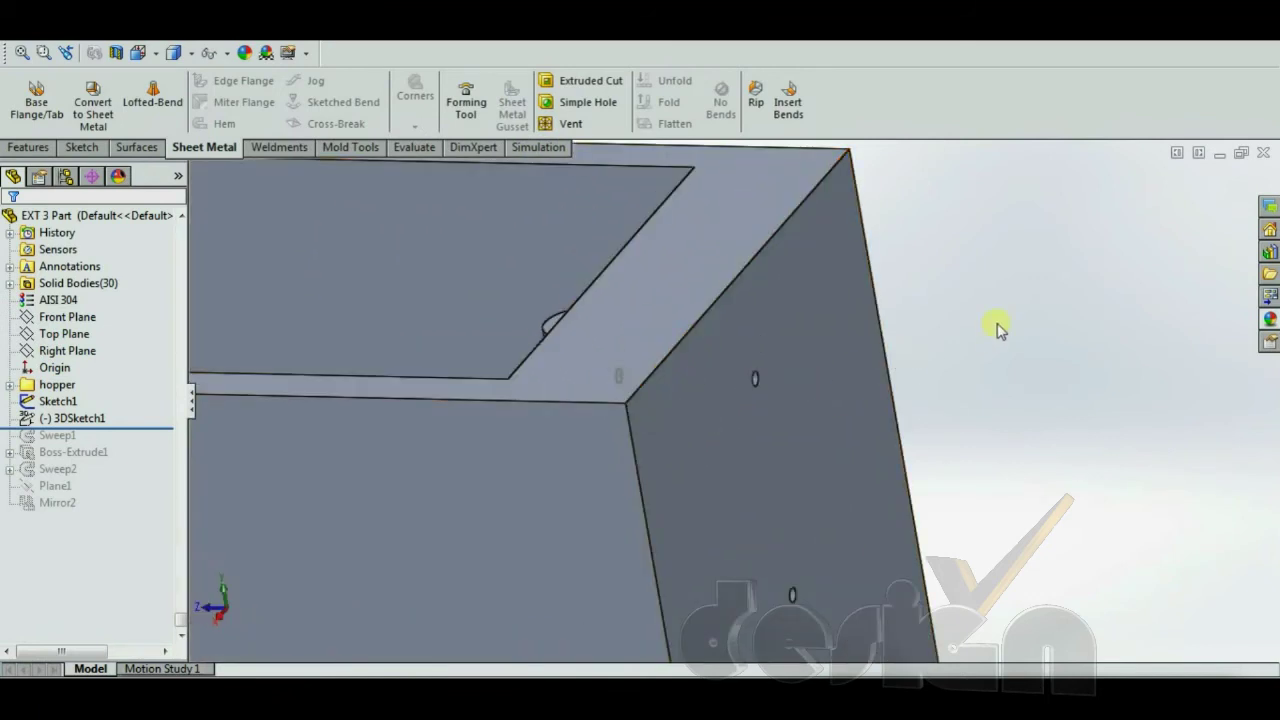
scroll(997, 330, "up", 3)
middle_click_drag(1005, 345, 934, 374)
scroll(893, 407, "up", 2)
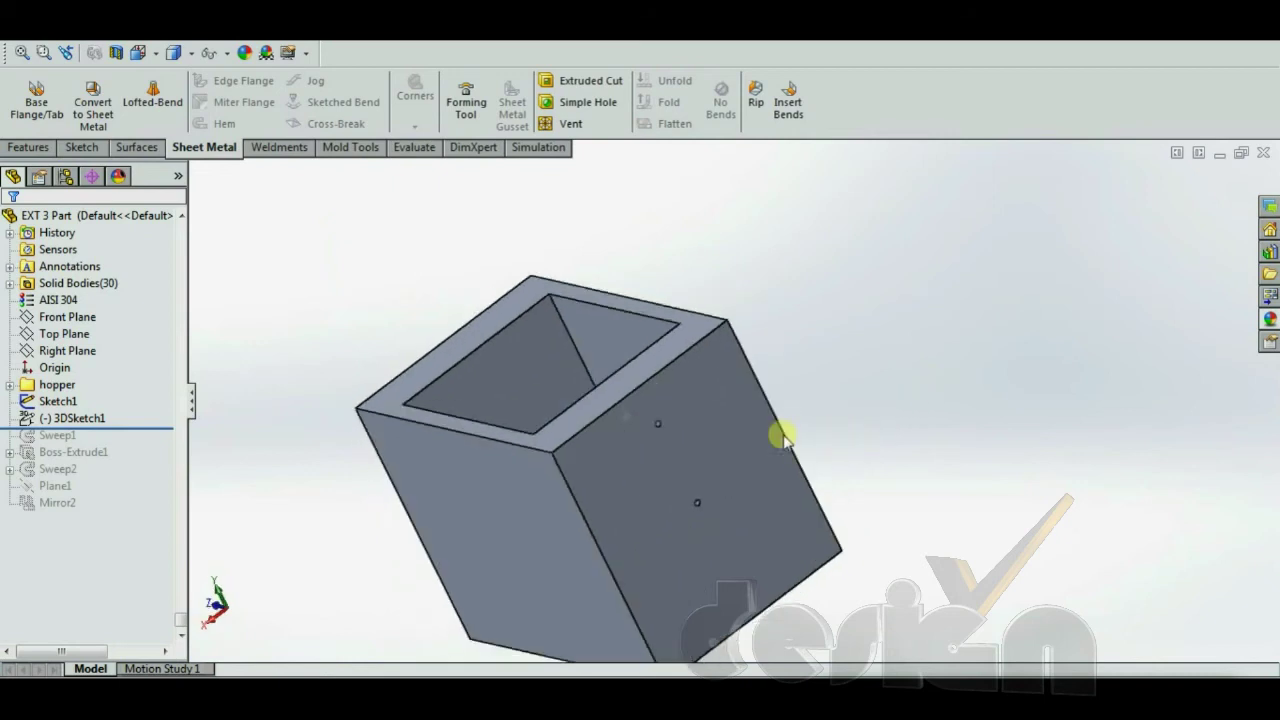
scroll(630, 415, "down", 6)
scroll(644, 396, "down", 2)
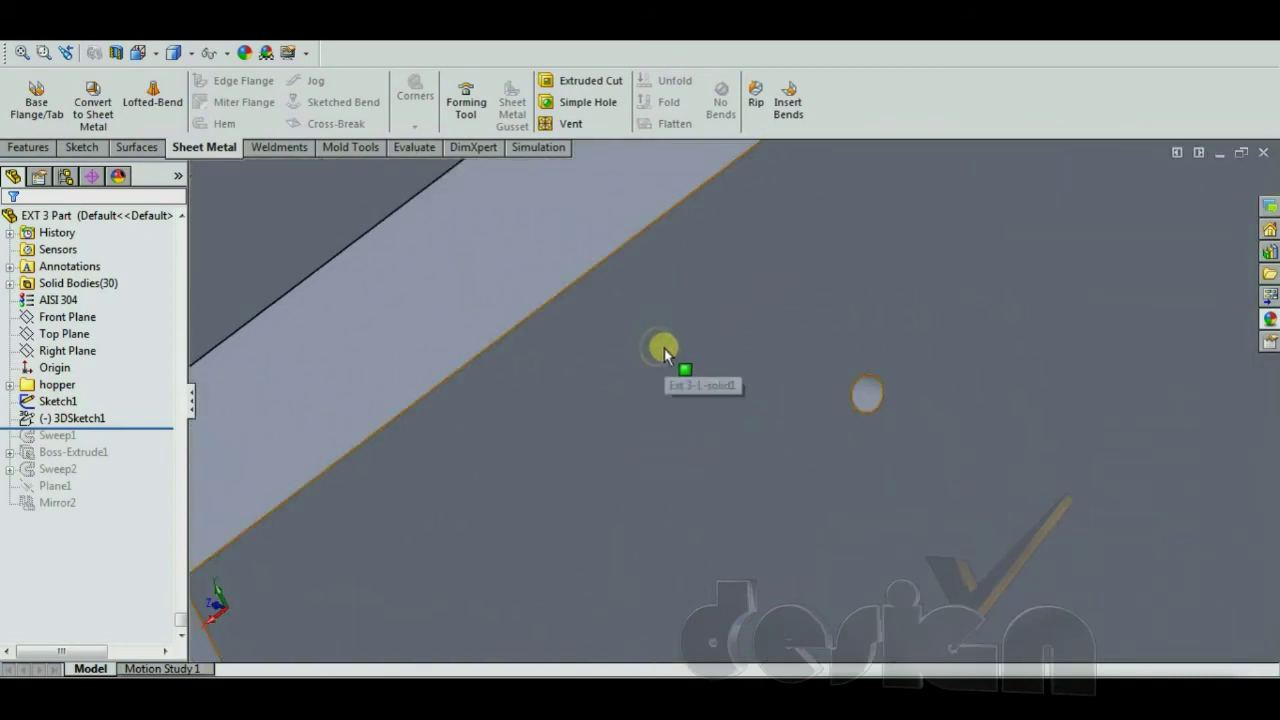
scroll(664, 362, "up", 2)
scroll(666, 366, "up", 4)
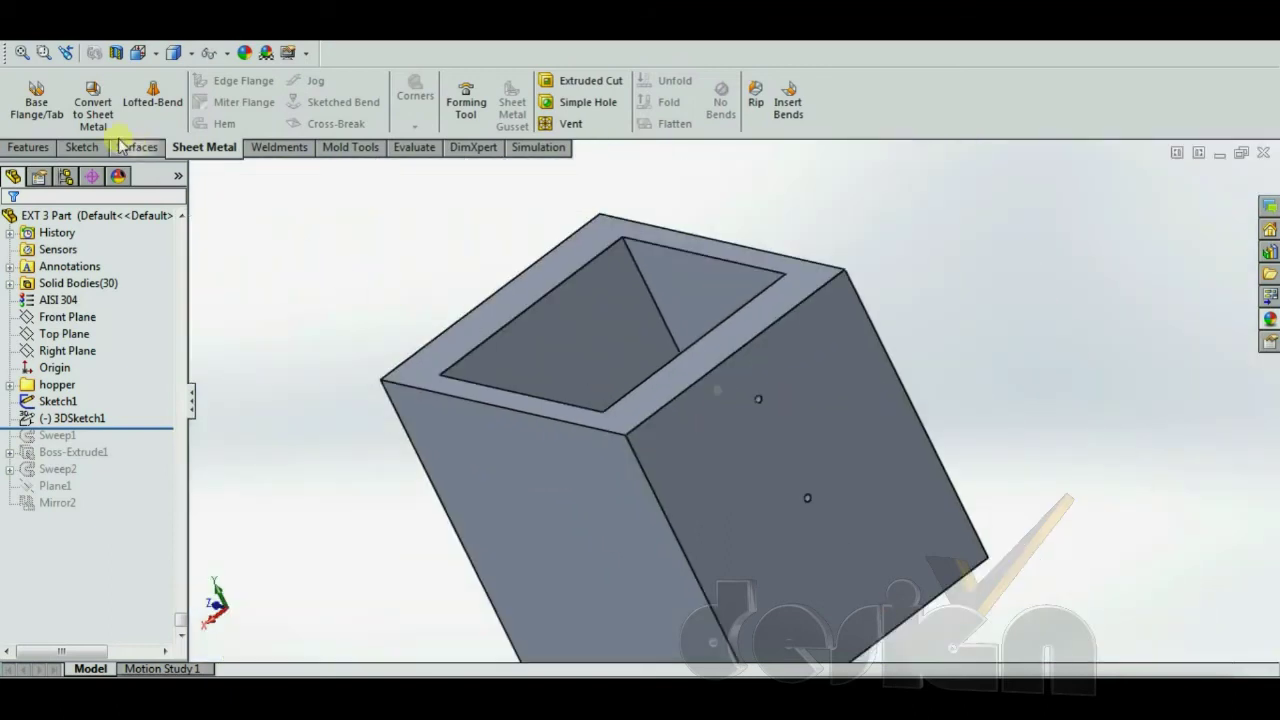
left_click(82, 147)
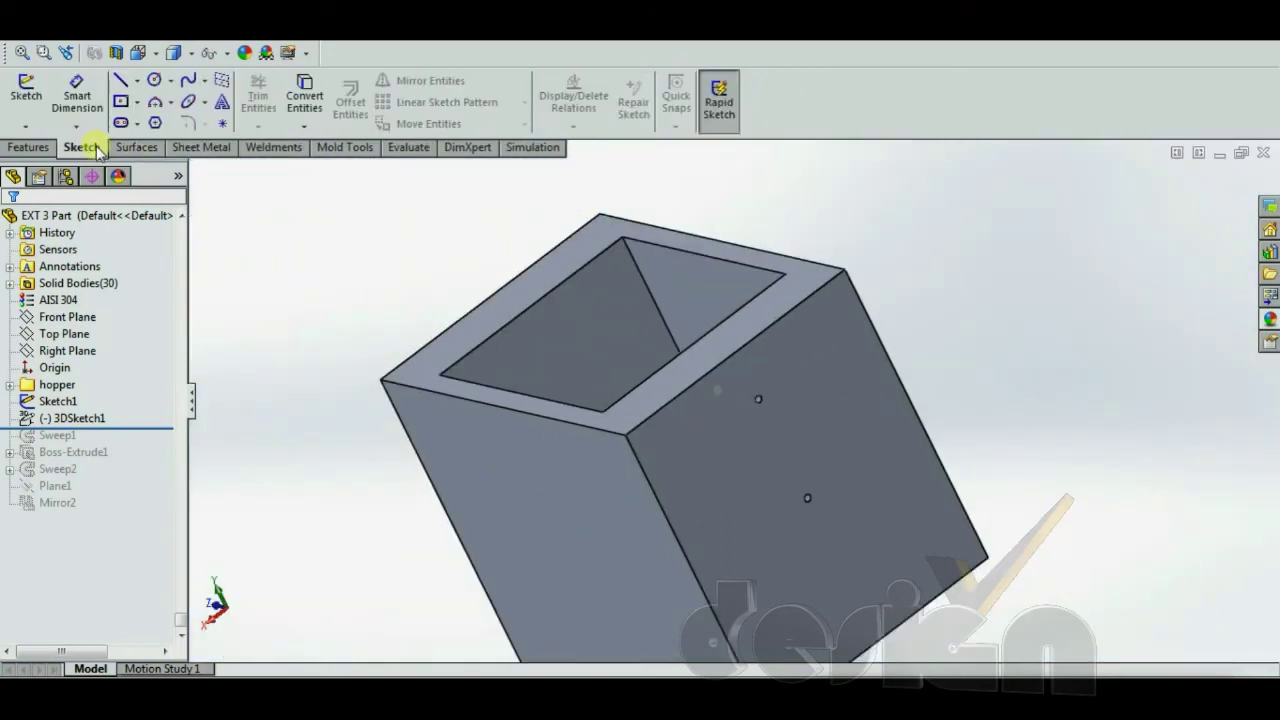
Start a 3D sketch and draw a line outward from the small circle's centre past the EXT 3 Part's side wall.
left_click(25, 126)
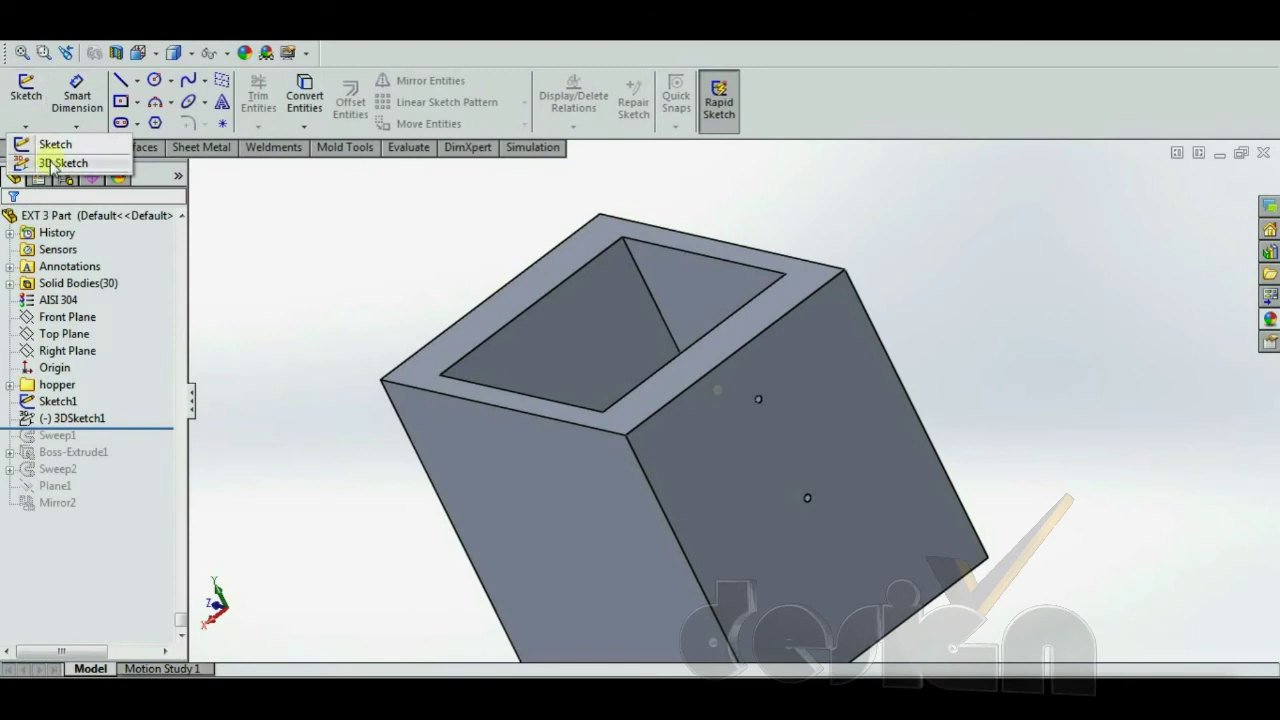
left_click(57, 165)
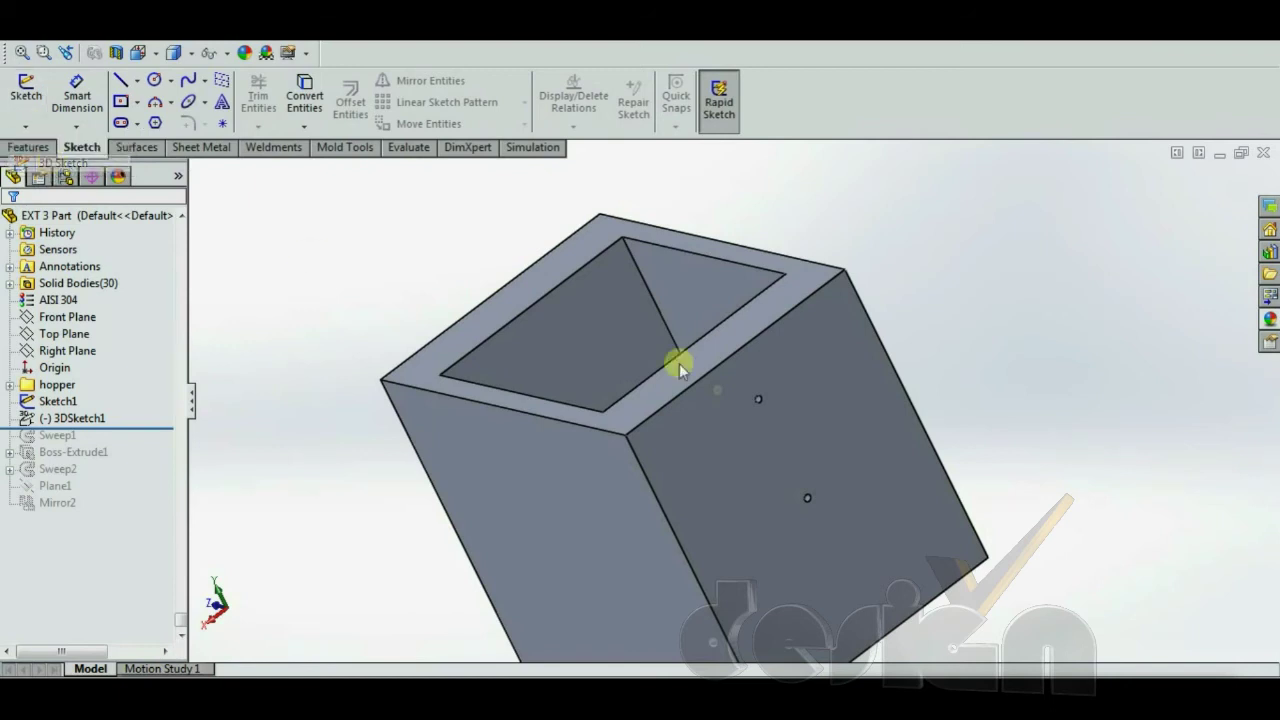
mouse_move(828, 381)
middle_mouse_down()
mouse_move(746, 409)
mouse_move(813, 388)
middle_mouse_up()
scroll(813, 388, "down", 3)
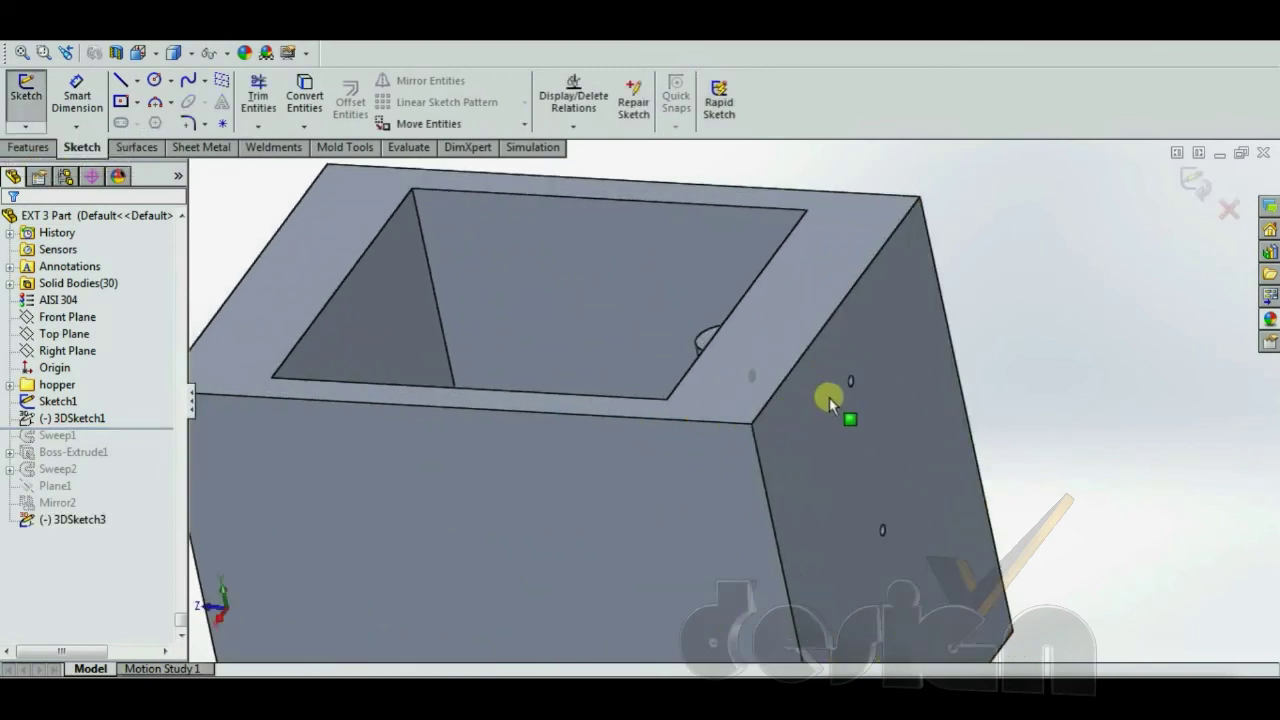
left_click(121, 84)
scroll(766, 410, "down", 2)
scroll(768, 381, "down", 2)
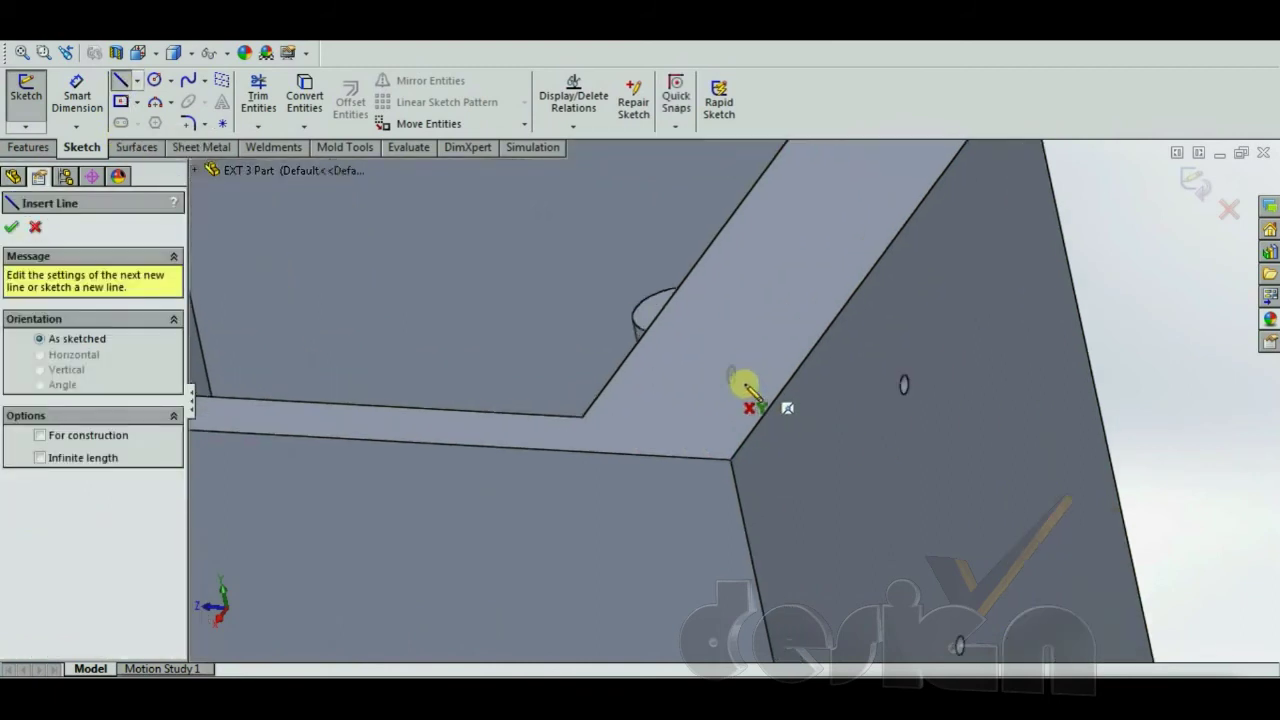
left_click(732, 376)
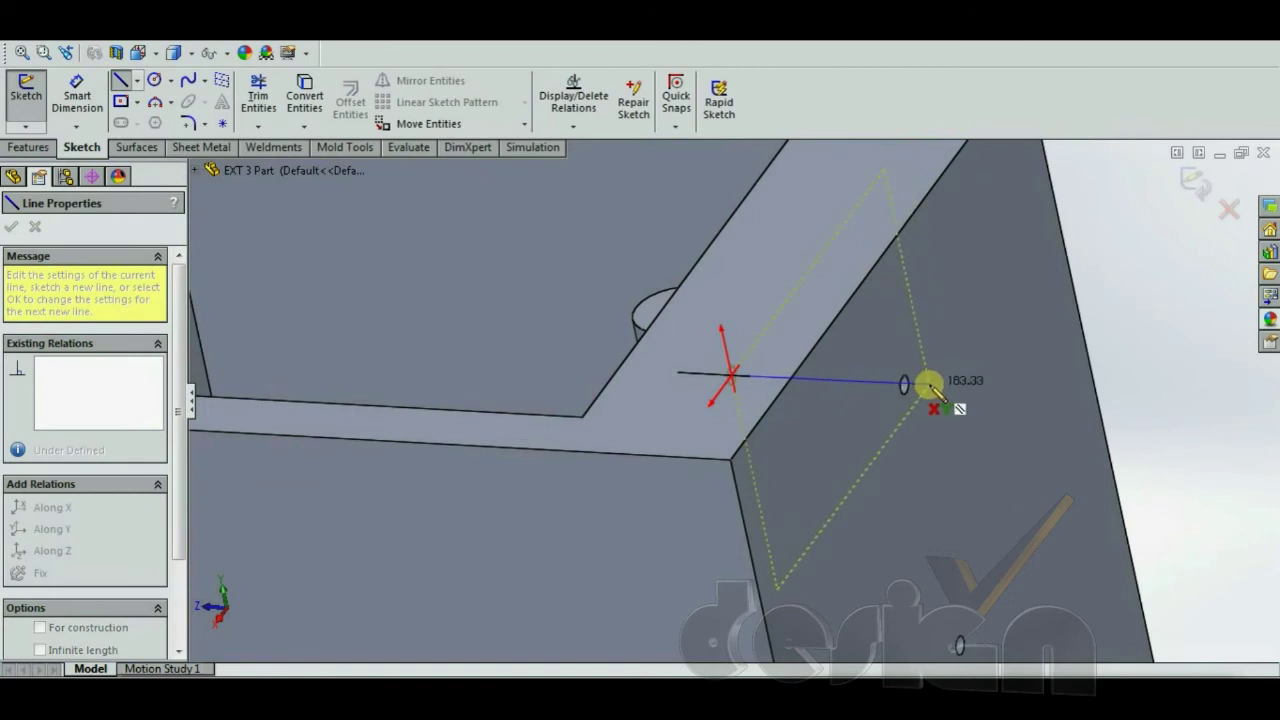
left_click(1046, 368)
middle_click_drag(1046, 368, 991, 423)
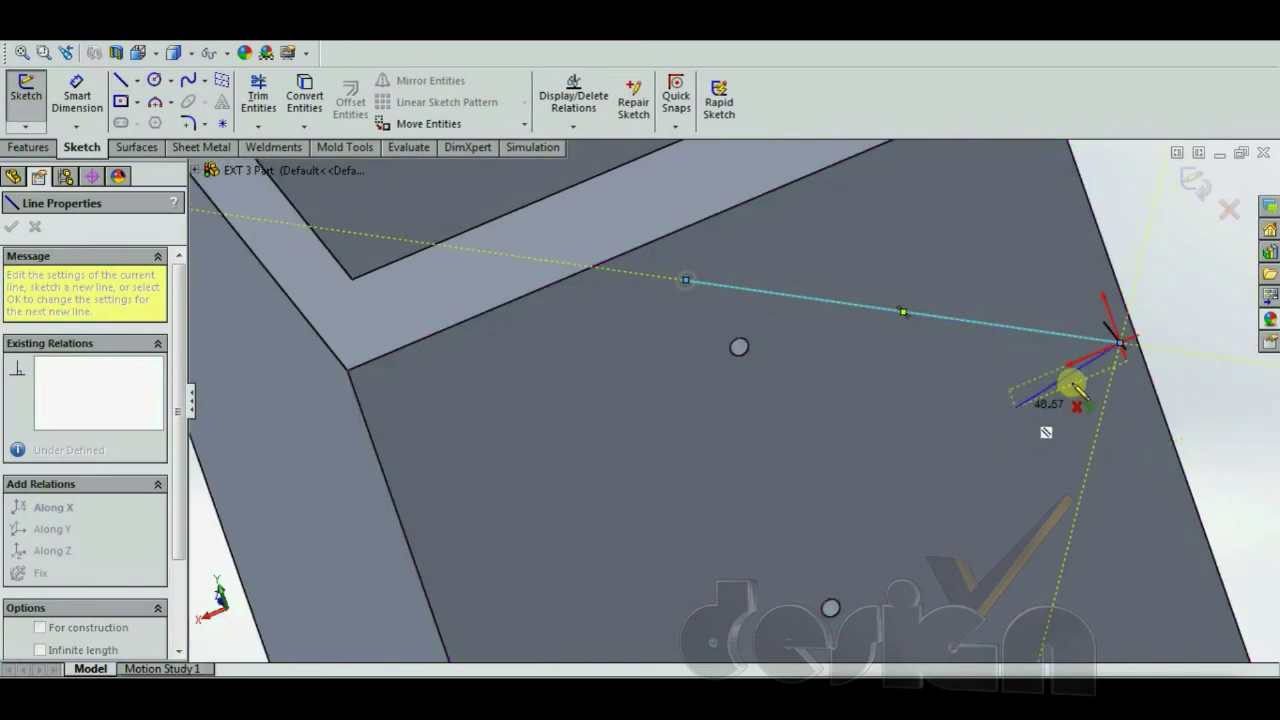
key("z")
key("z")
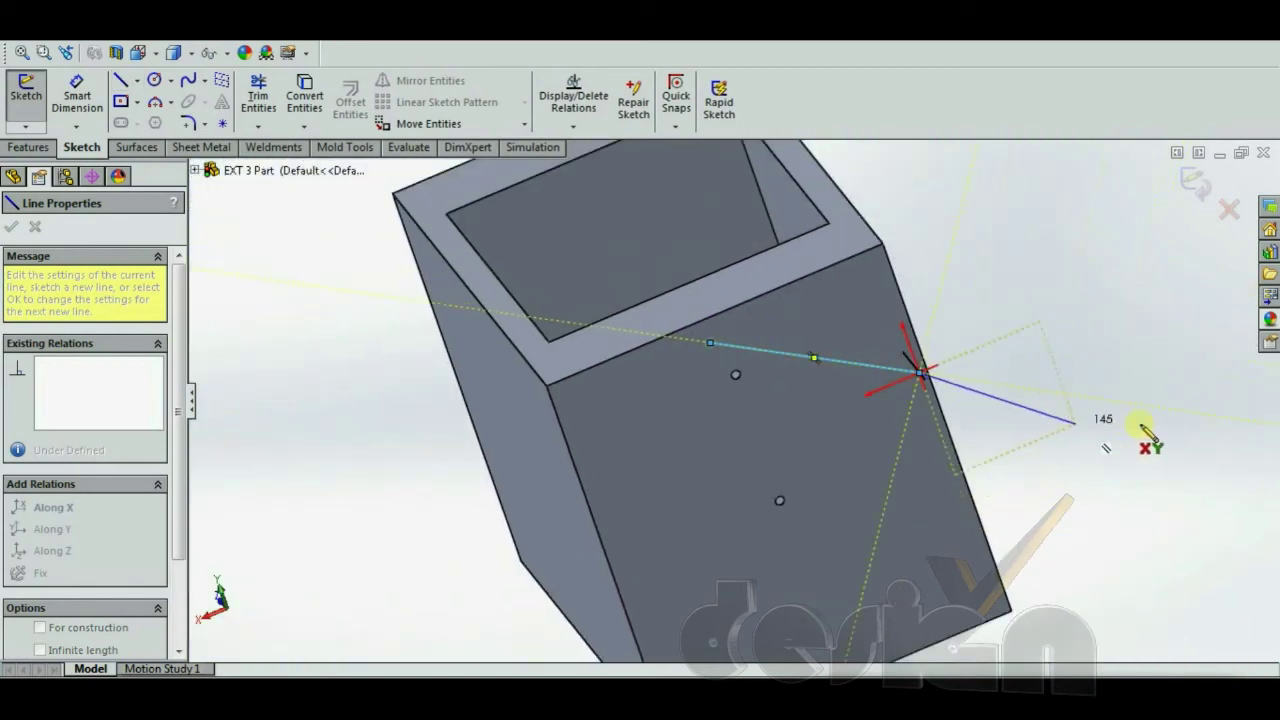
key("Escape")
key("Escape")
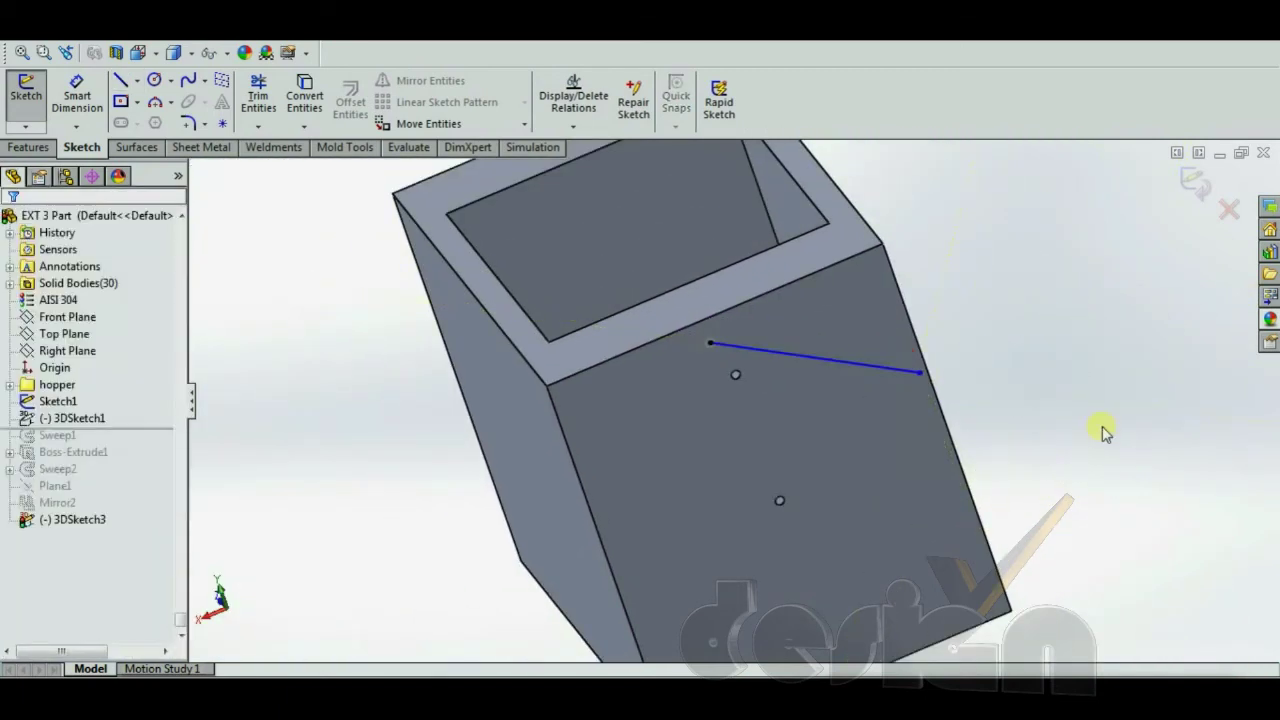
Move the 3D line's free end onto the centre of the upper small hole in the side wall.
middle_click_drag(1104, 432, 935, 414)
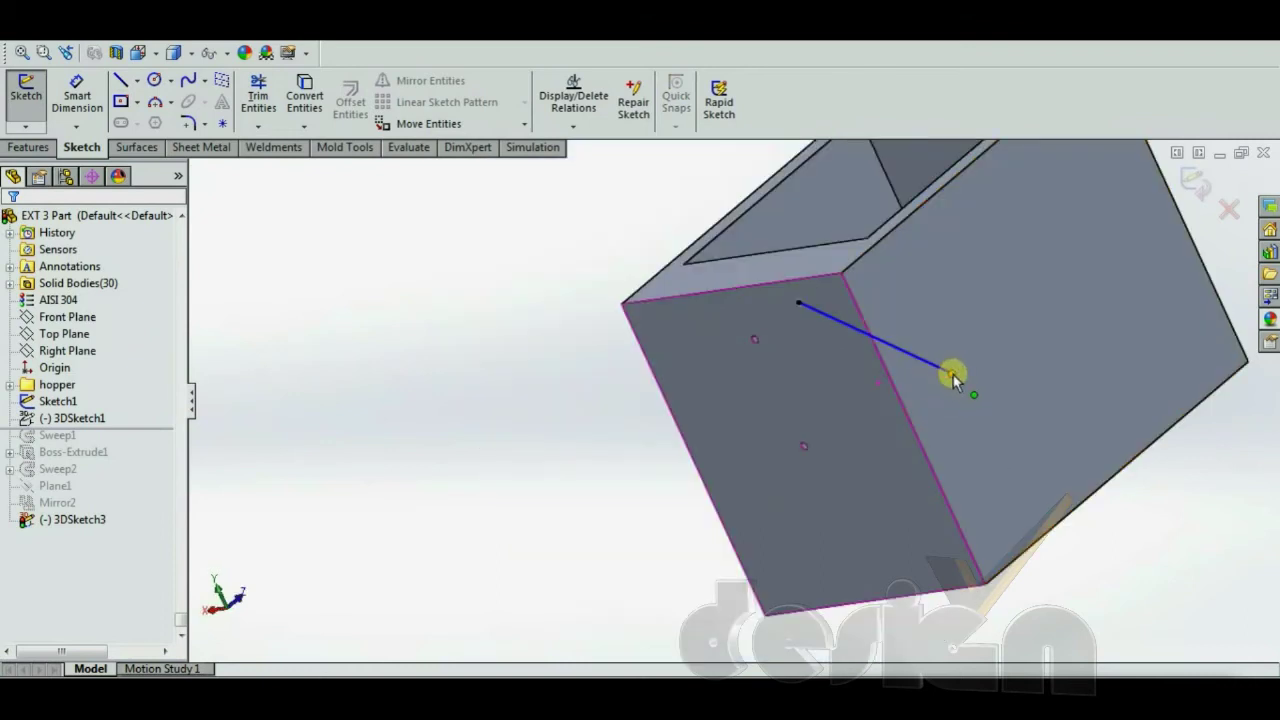
left_click_drag(950, 376, 777, 347)
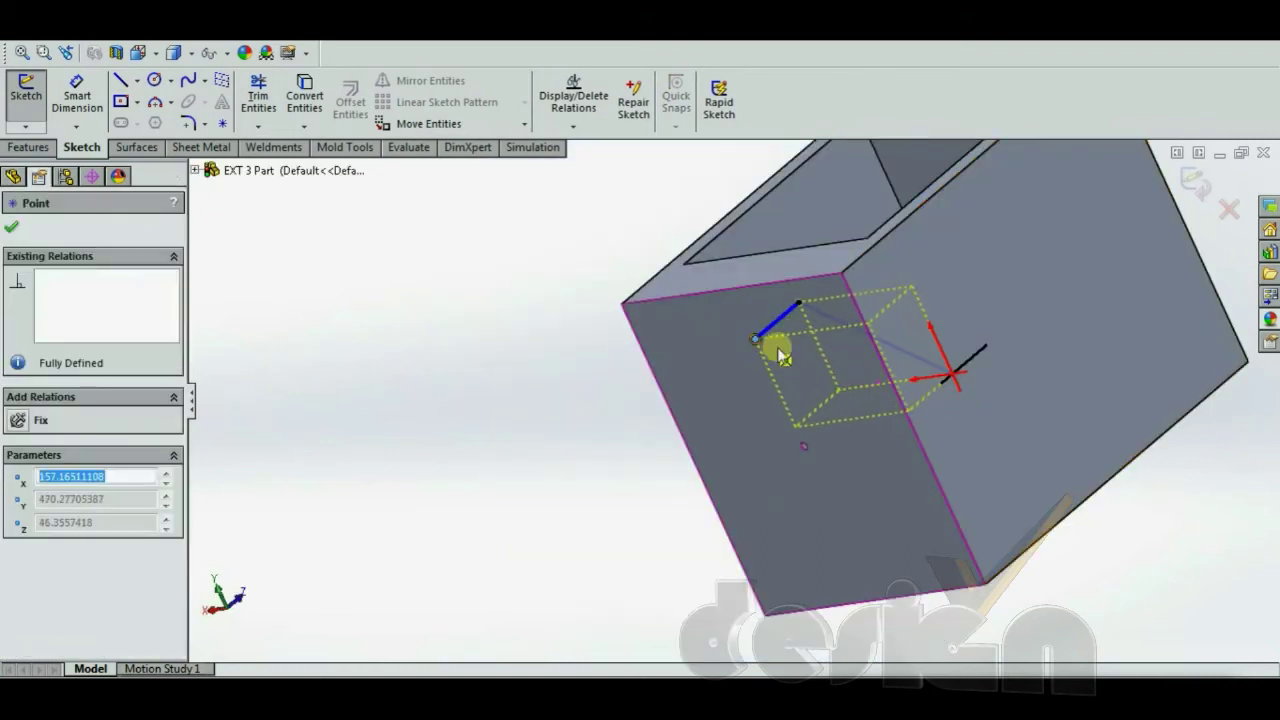
scroll(777, 350, "down", 10)
middle_click_drag(758, 328, 750, 295)
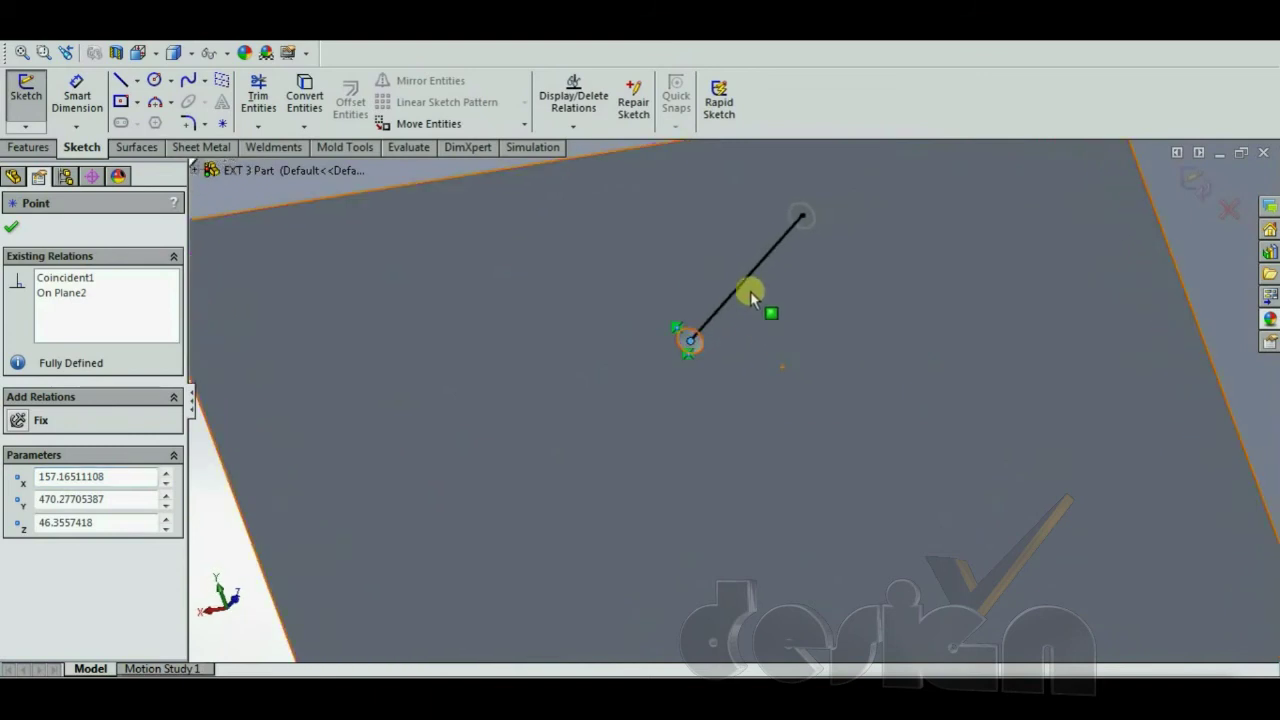
mouse_move(748, 357)
middle_mouse_down()
mouse_move(677, 386)
mouse_move(720, 360)
mouse_move(795, 358)
middle_mouse_up()
scroll(780, 380, "up", 5)
Inspect the two swept tubes and the small box on the side wall, selecting the 3DSketch2 path of Sweep2.
middle_click_drag(767, 399, 800, 406)
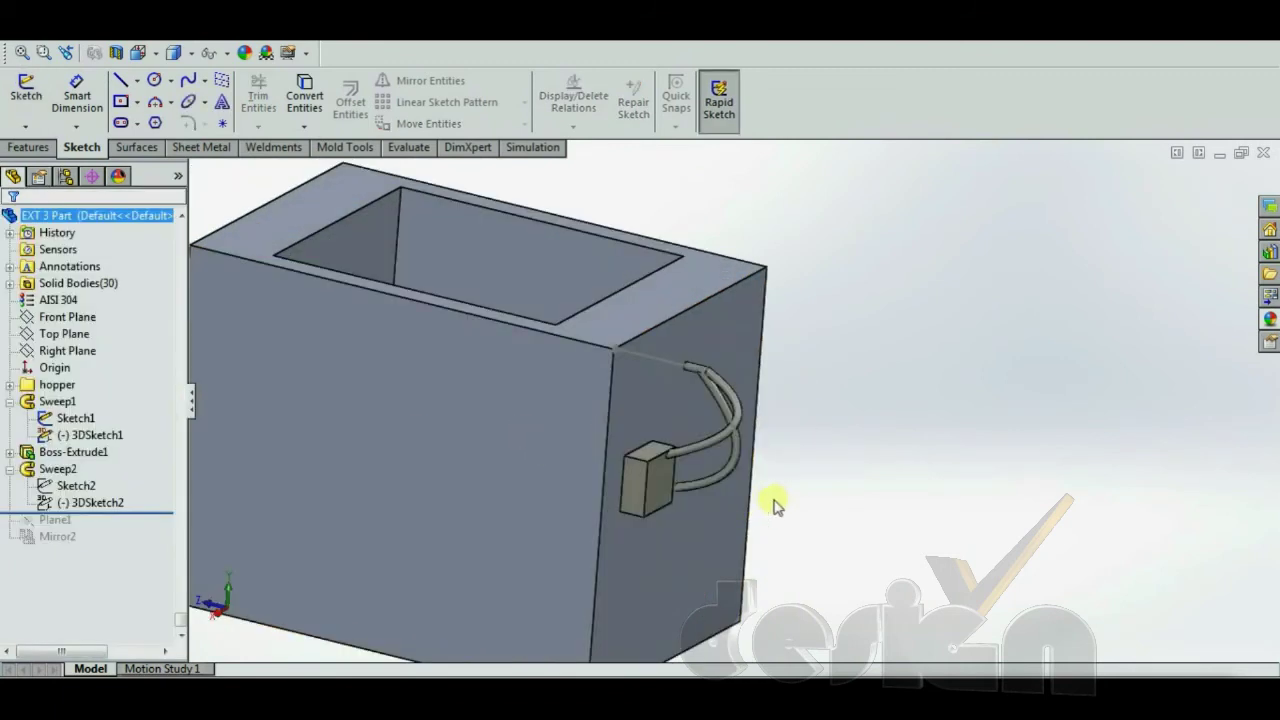
scroll(825, 485, "up", 4)
scroll(770, 465, "down", 2)
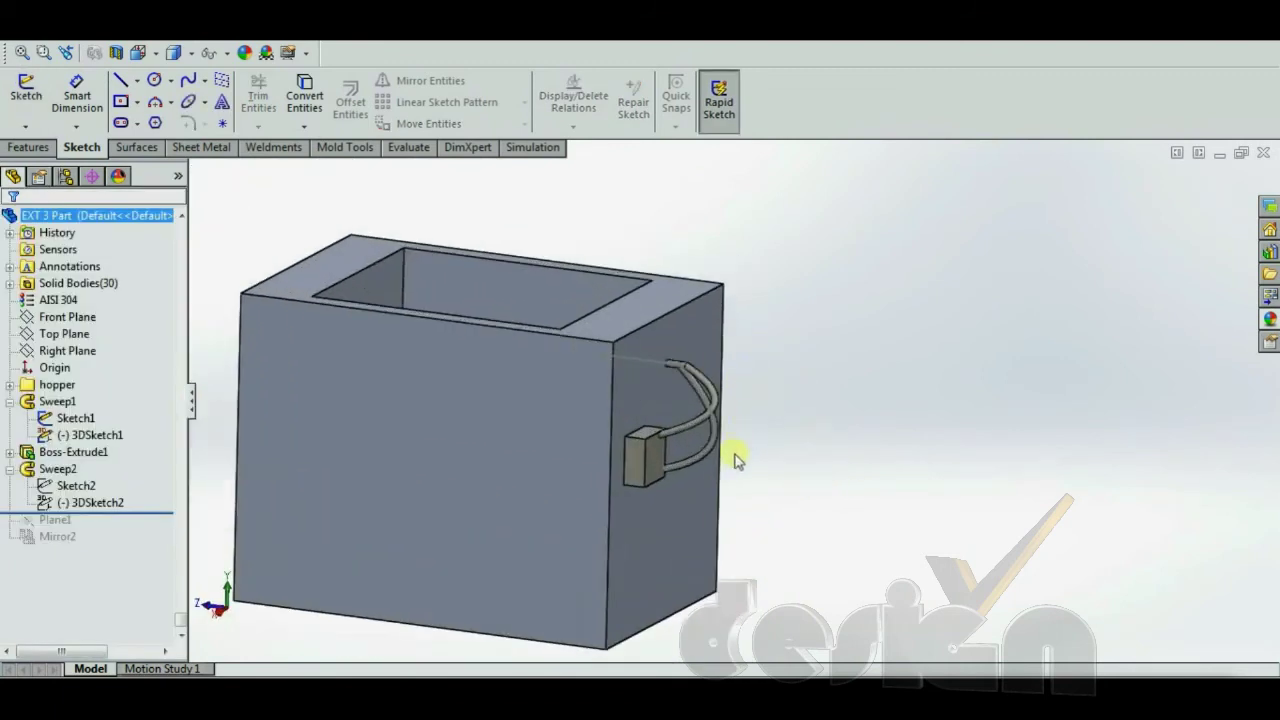
scroll(740, 455, "down", 3)
left_click(118, 503)
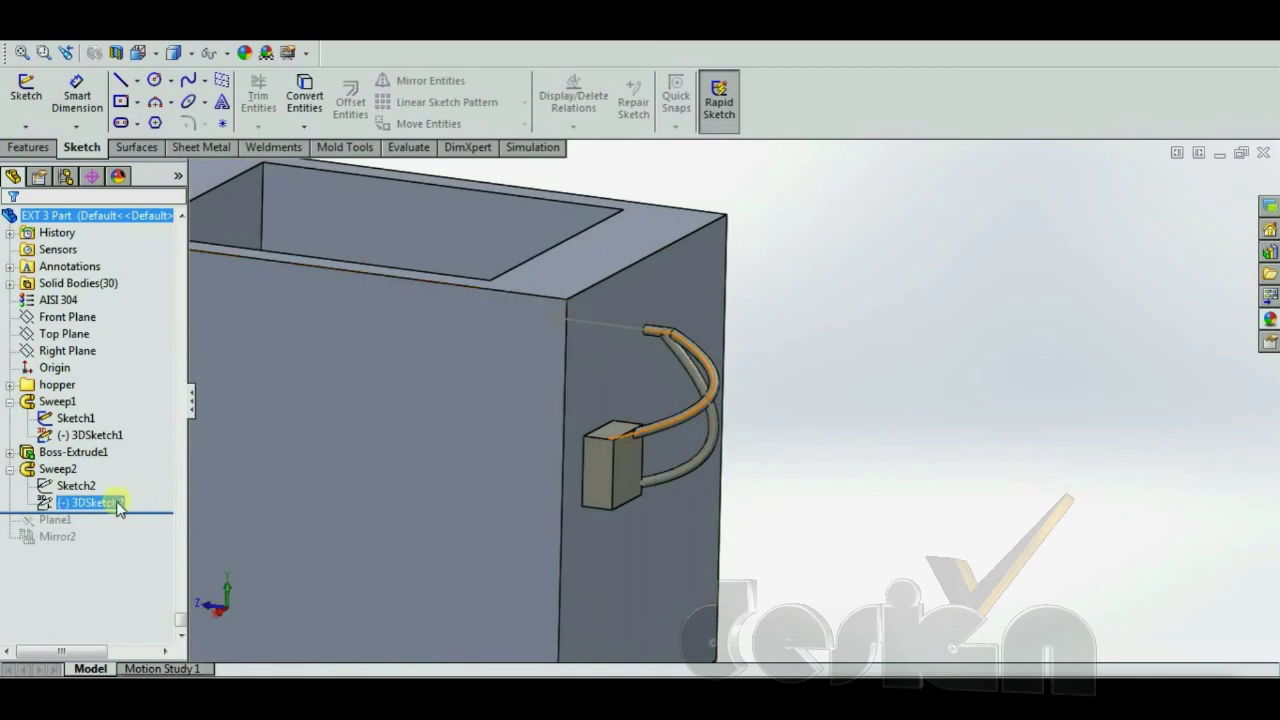
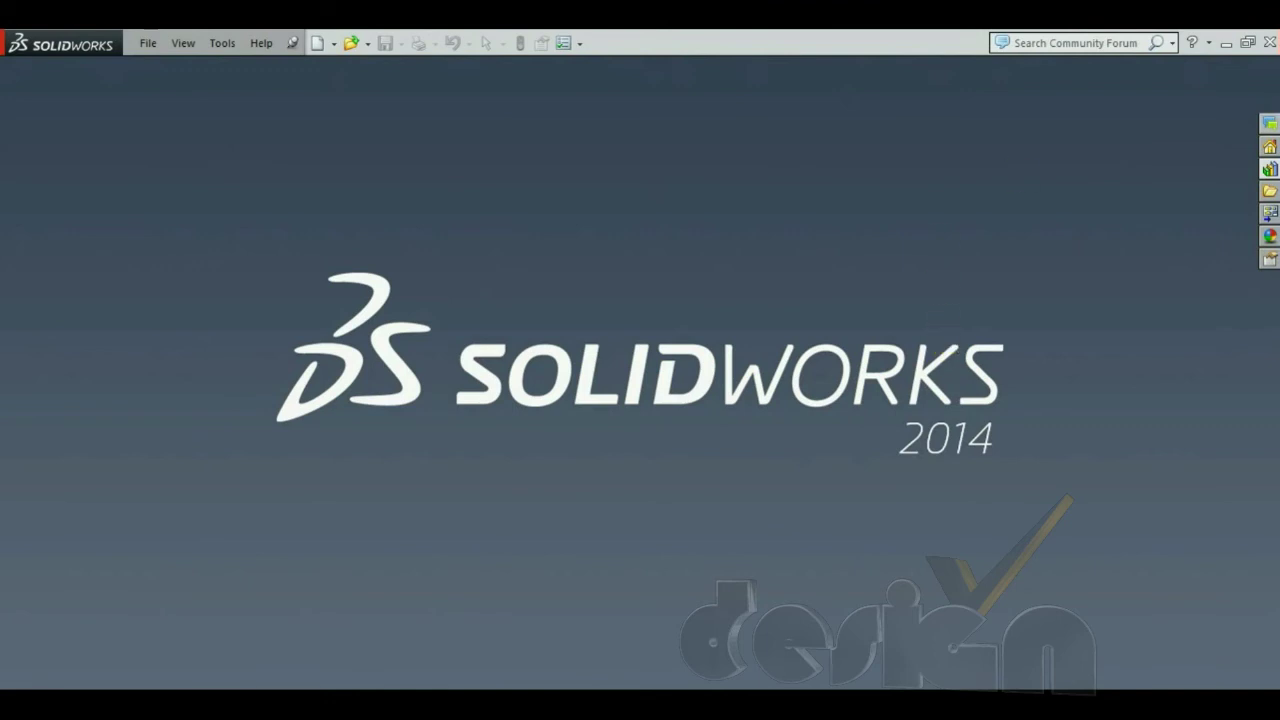
Browse the Toolbox in the Design Library to the ANSI Metric hardware and its Bolts and Screws.
left_click(1269, 170)
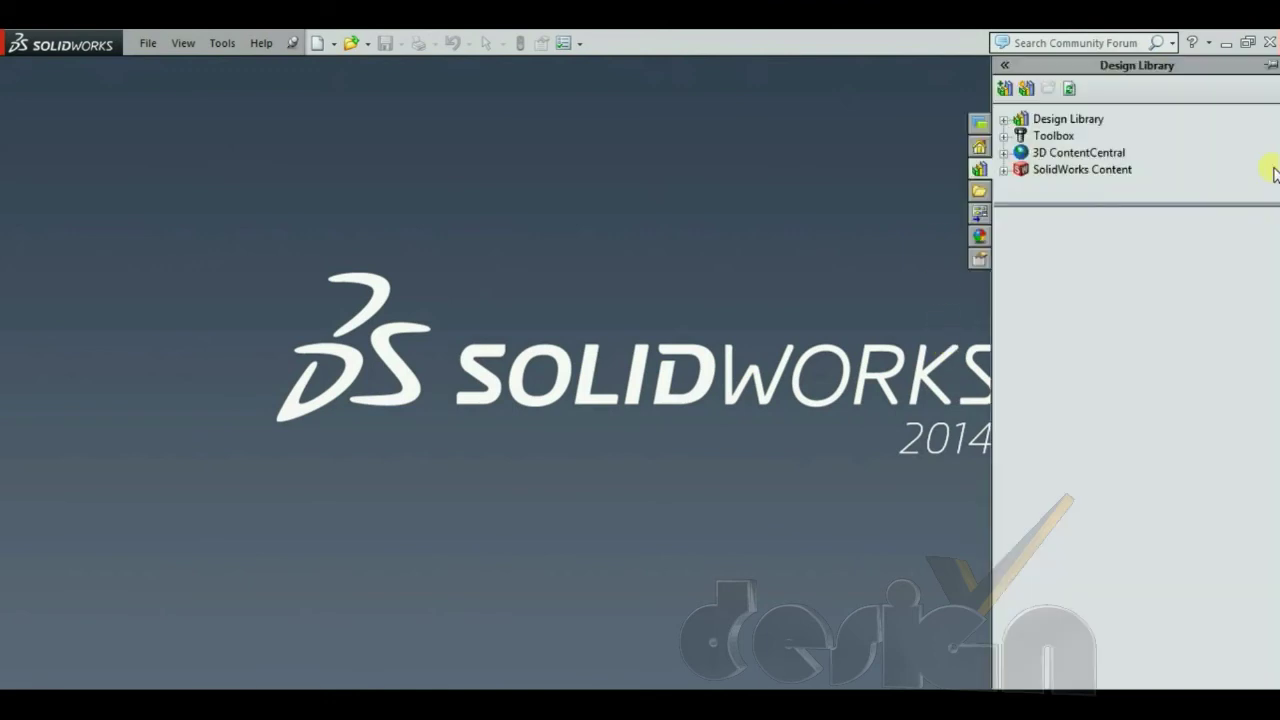
left_click(1015, 121)
left_click(1060, 152)
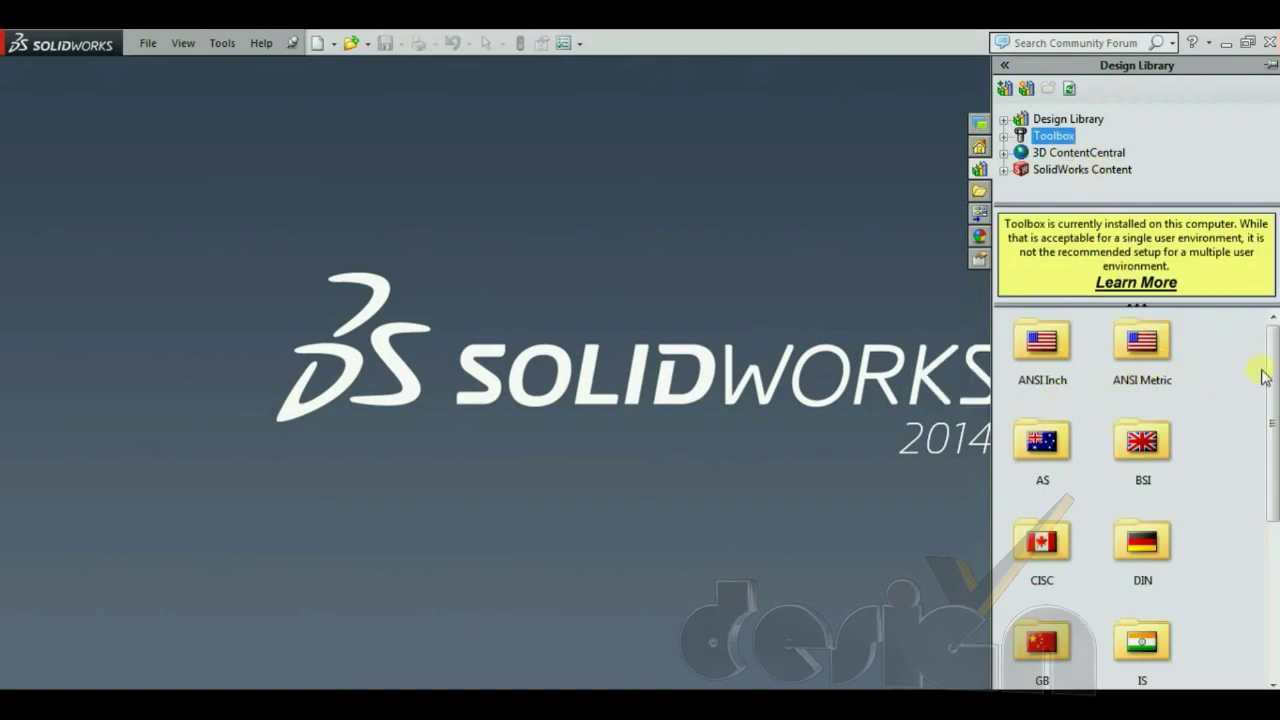
double_click(1067, 355)
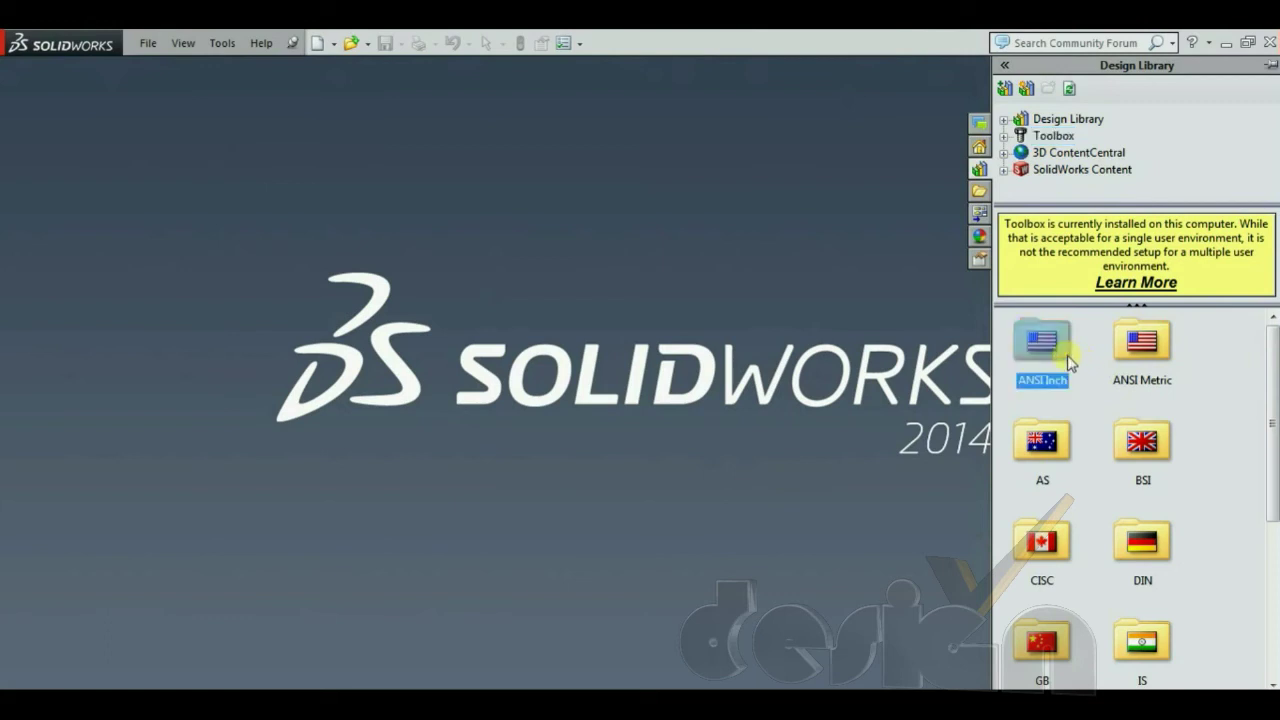
double_click(1152, 362)
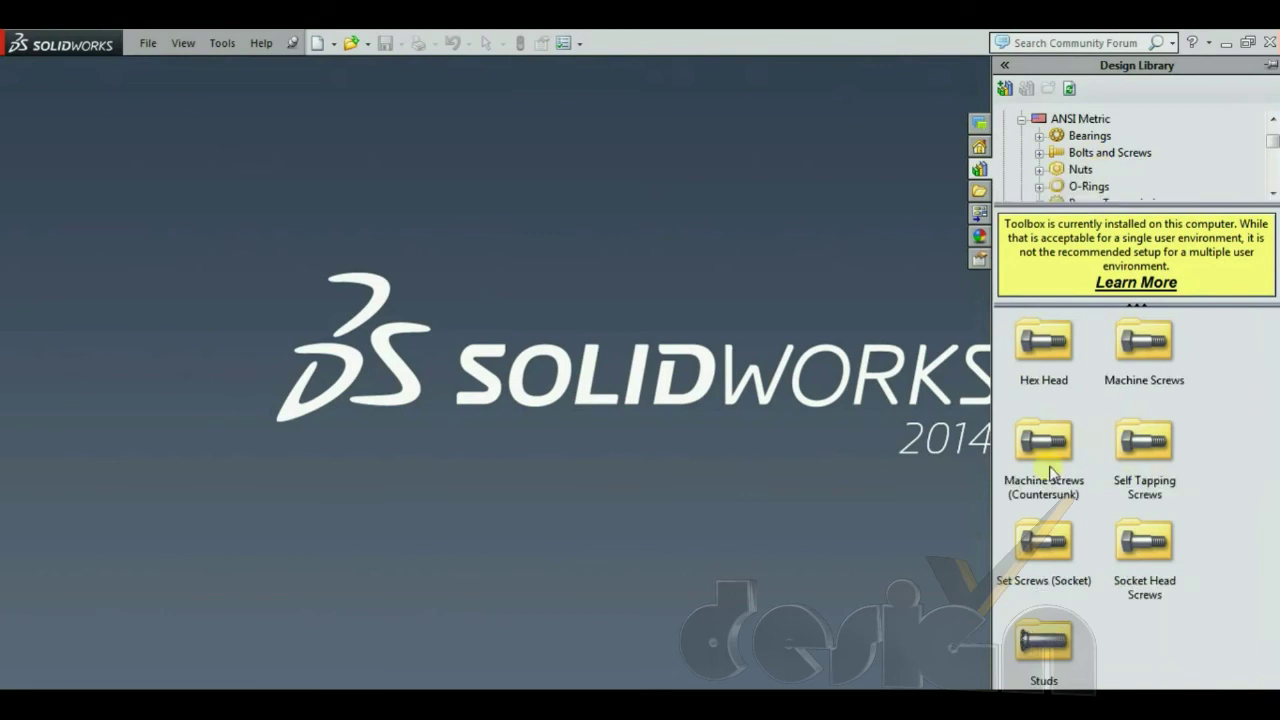
Create a part from Flat Head Screw - ANSI B18.6.7M among the countersunk machine screws.
double_click(1045, 448)
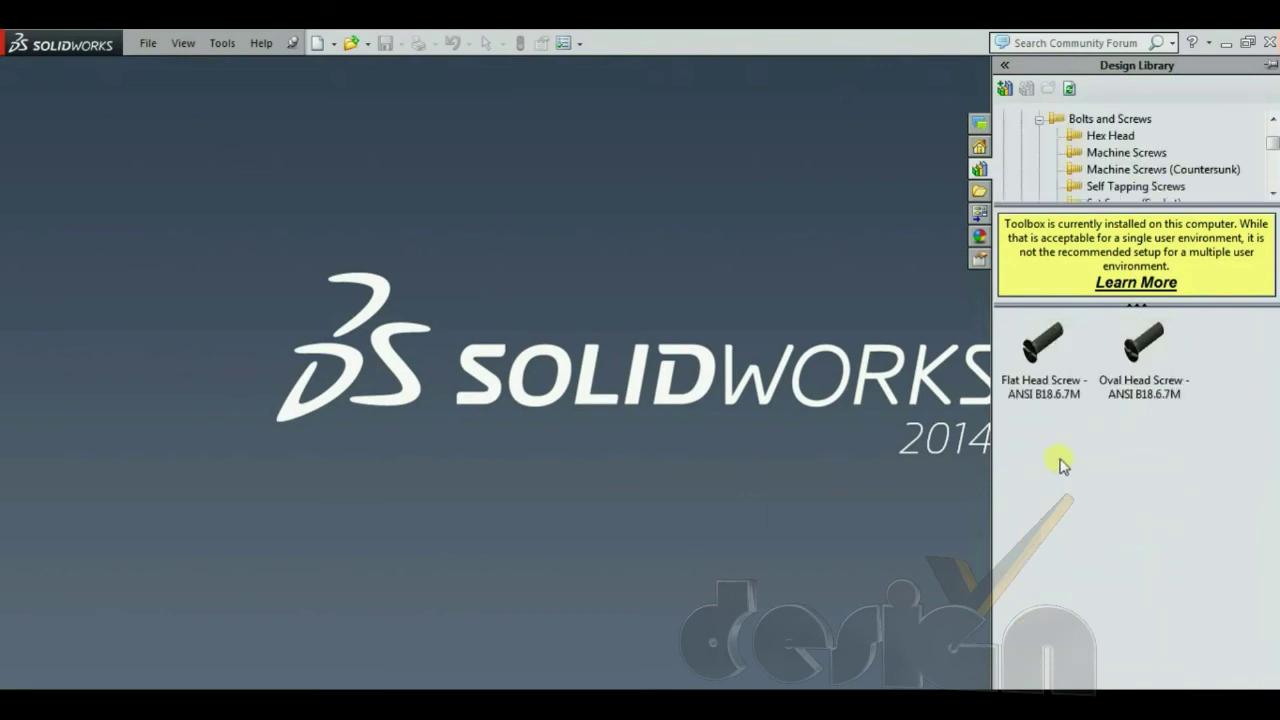
right_click(1062, 400)
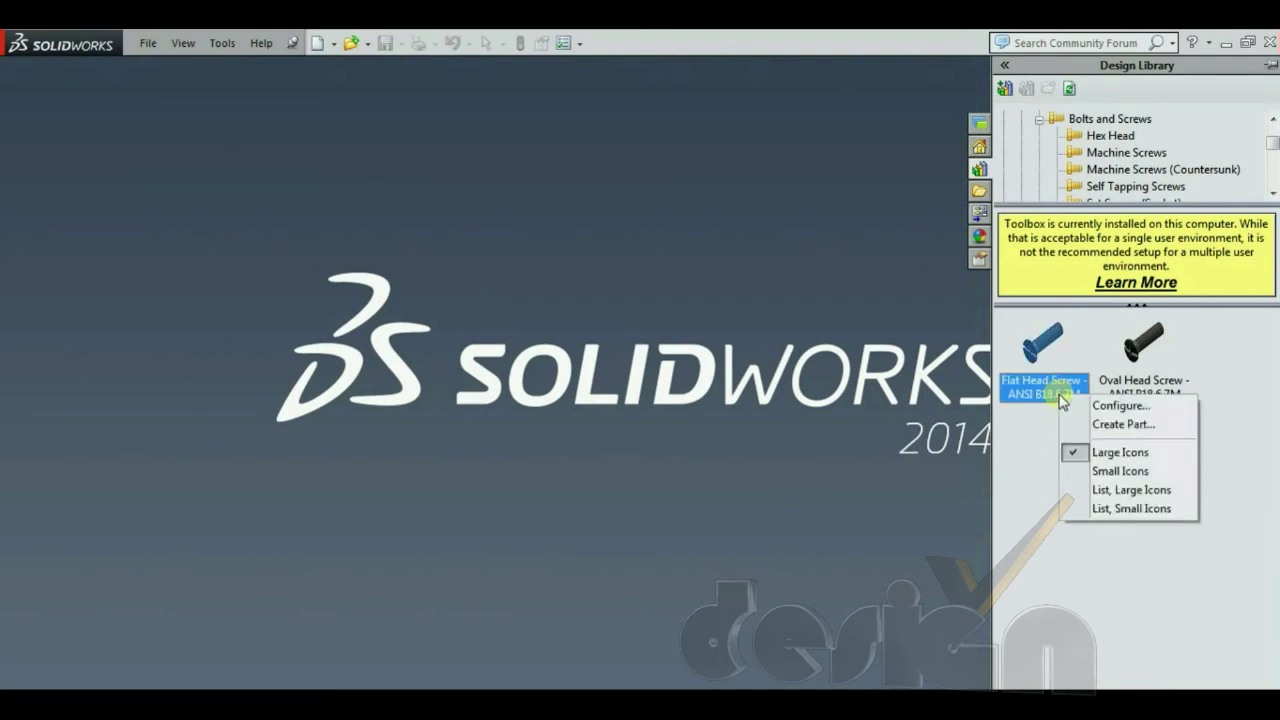
left_click(1121, 426)
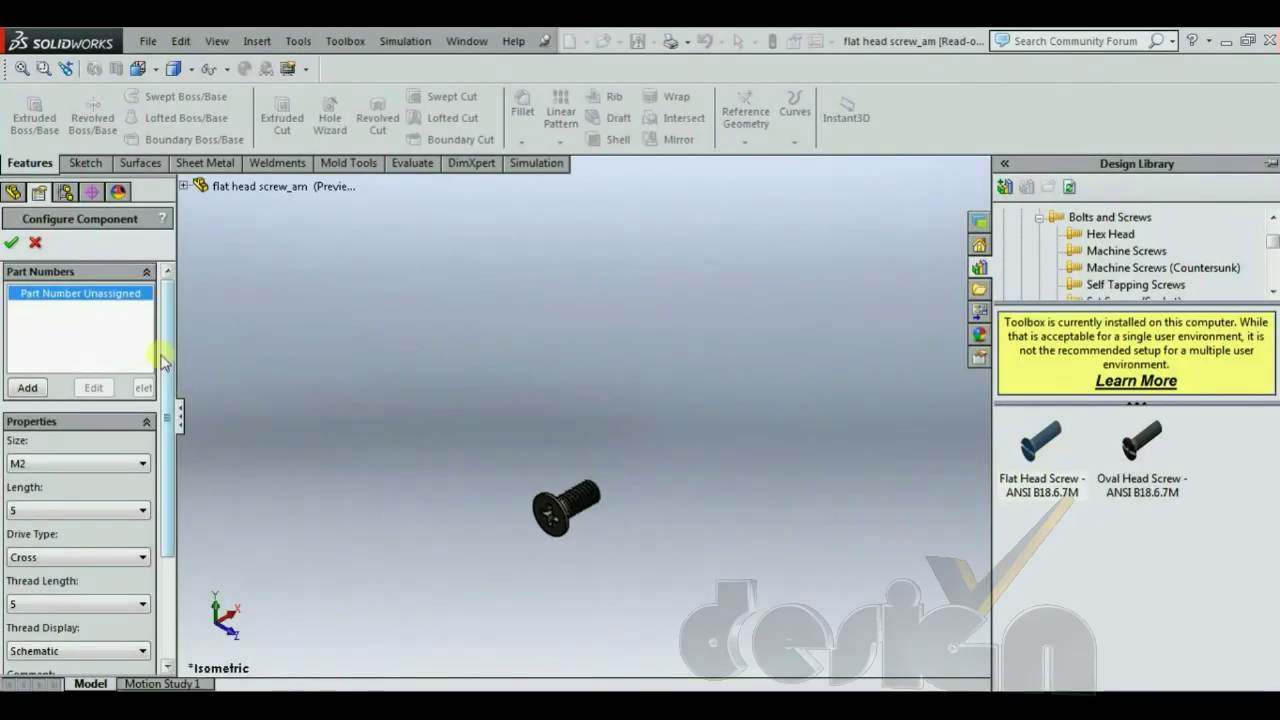
Review the size, length, drive type and thread length options offered for the flat head screw.
left_click_drag(166, 286, 171, 380)
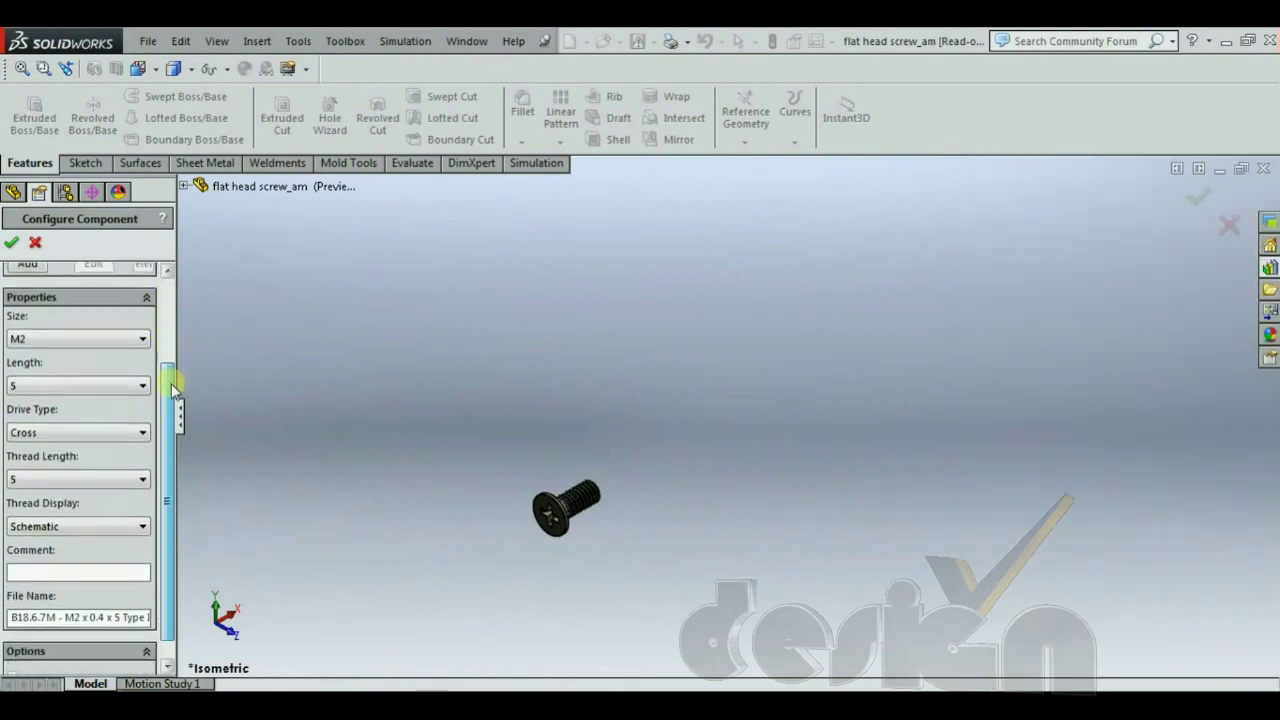
left_click(43, 340)
left_click(45, 350)
left_click(76, 386)
left_click(76, 392)
left_click(80, 431)
left_click(80, 434)
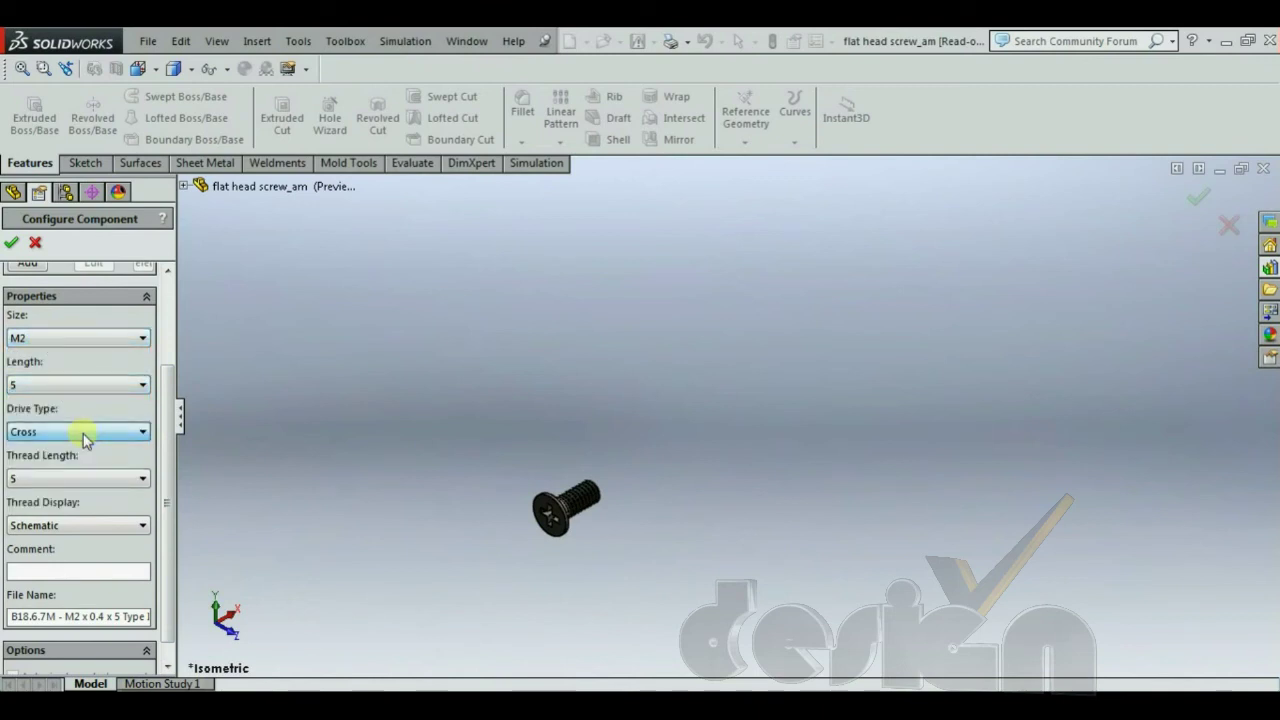
left_click(98, 478)
left_click(95, 484)
Preview the flat head screw with Cosmetic and with Schematic thread display.
left_click(105, 526)
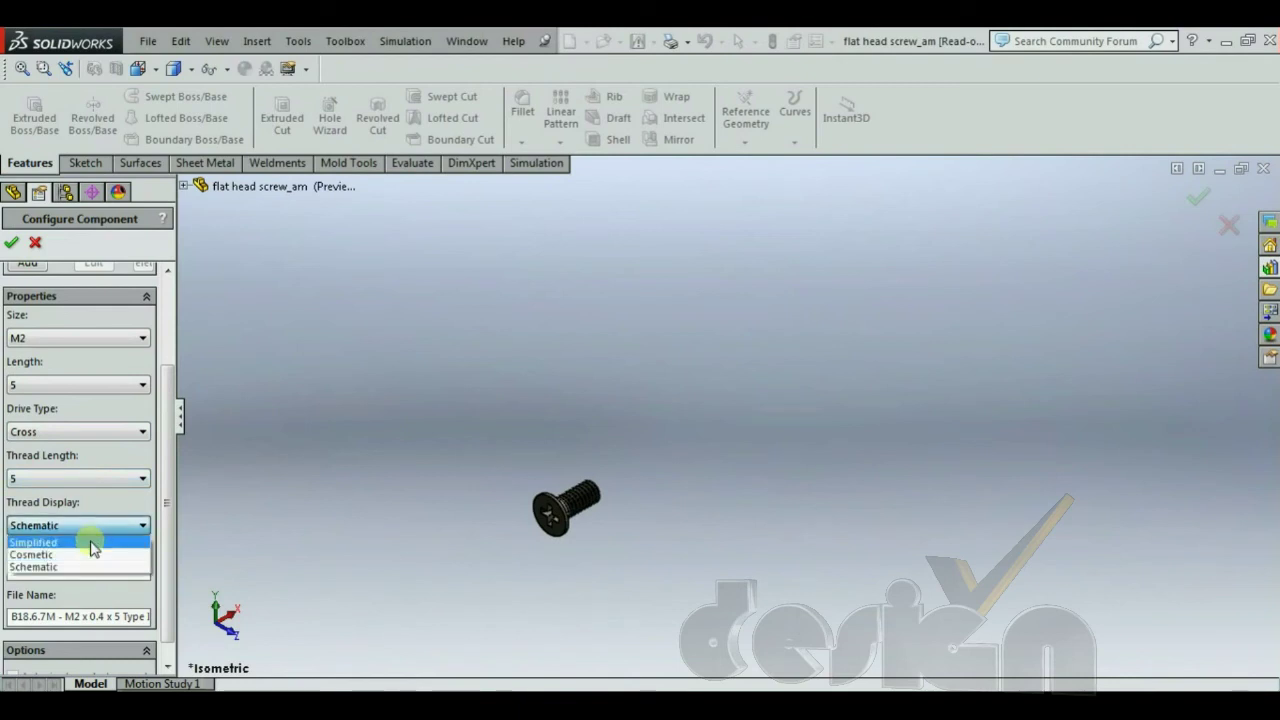
left_click(92, 554)
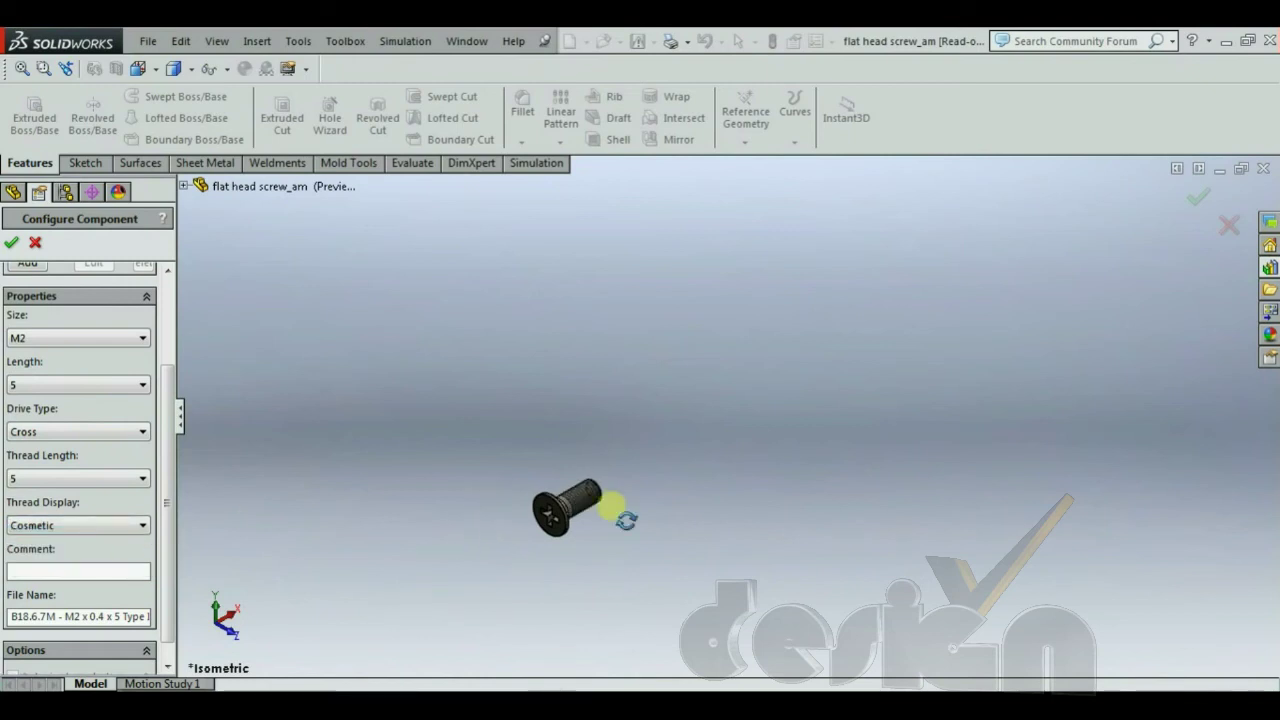
scroll(612, 508, "down", 10)
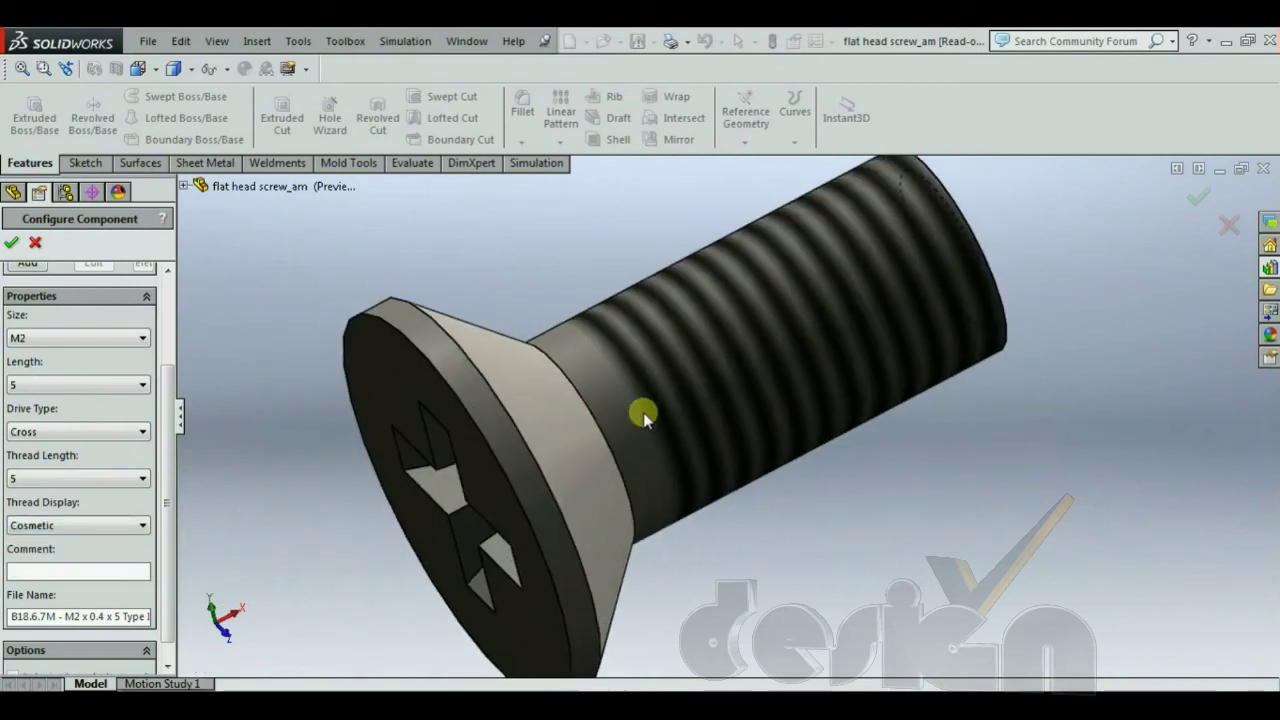
left_click(72, 522)
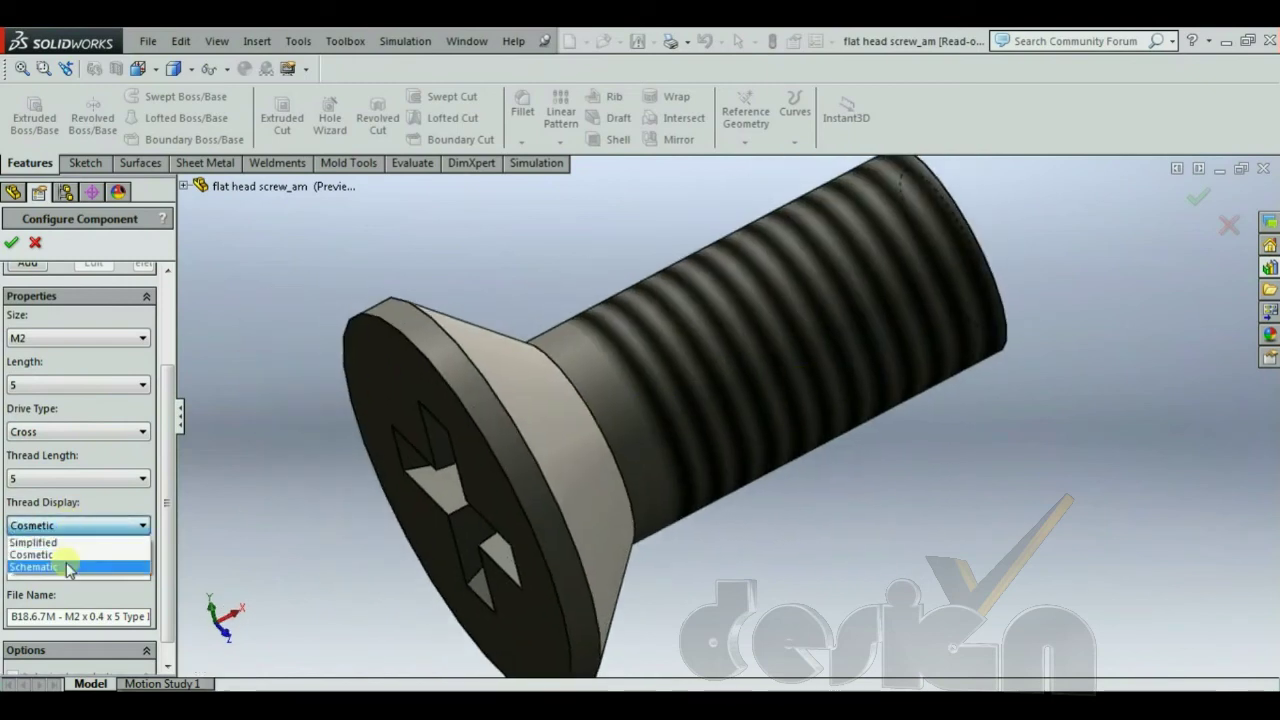
left_click(80, 568)
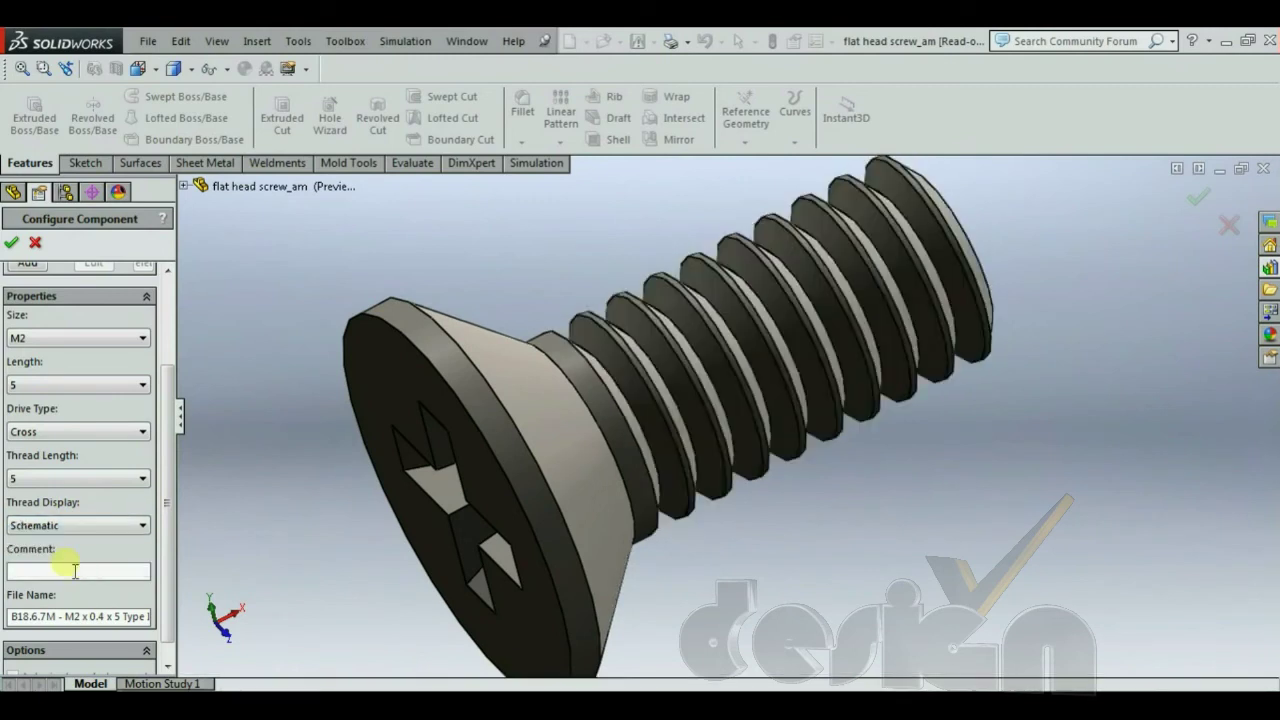
Set the screw's thread display to Simplified and examine the plain shank.
left_click(71, 529)
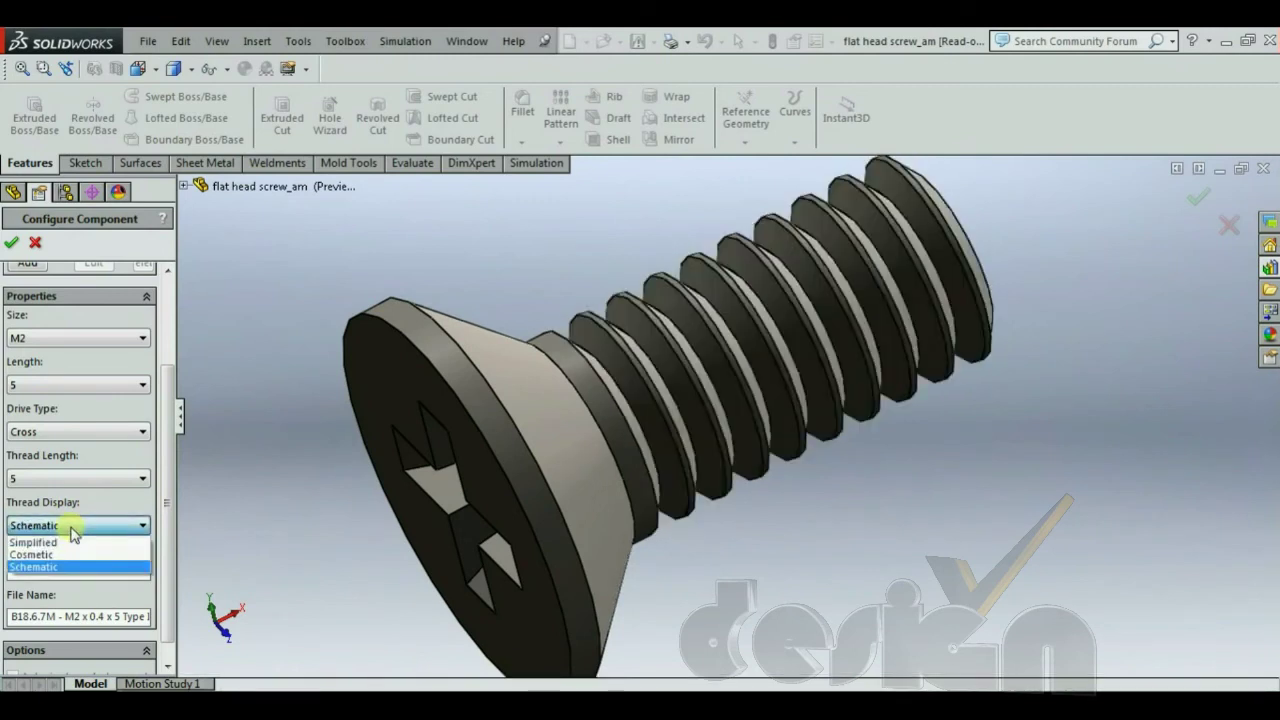
left_click(66, 545)
scroll(910, 396, "down", 3)
middle_click_drag(858, 329, 728, 480)
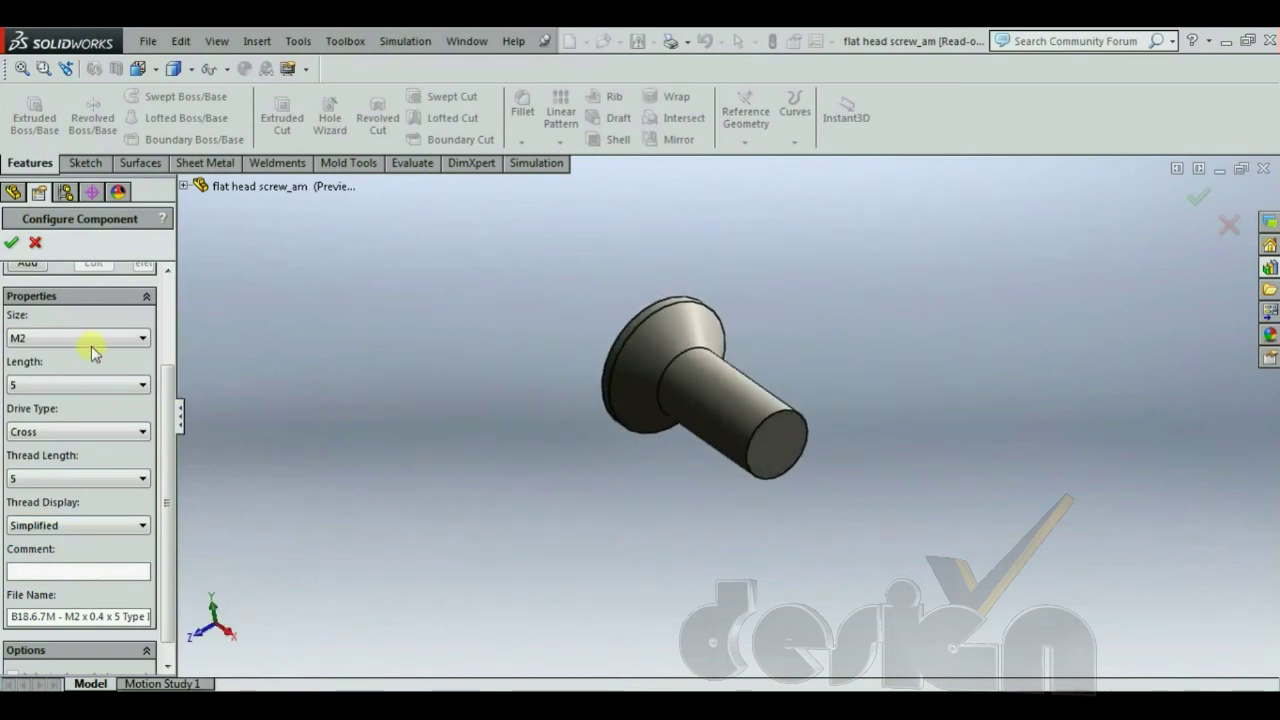
middle_click_drag(663, 371, 674, 457)
Set the screw's thread display to Schematic and accept the component configuration.
left_click(93, 527)
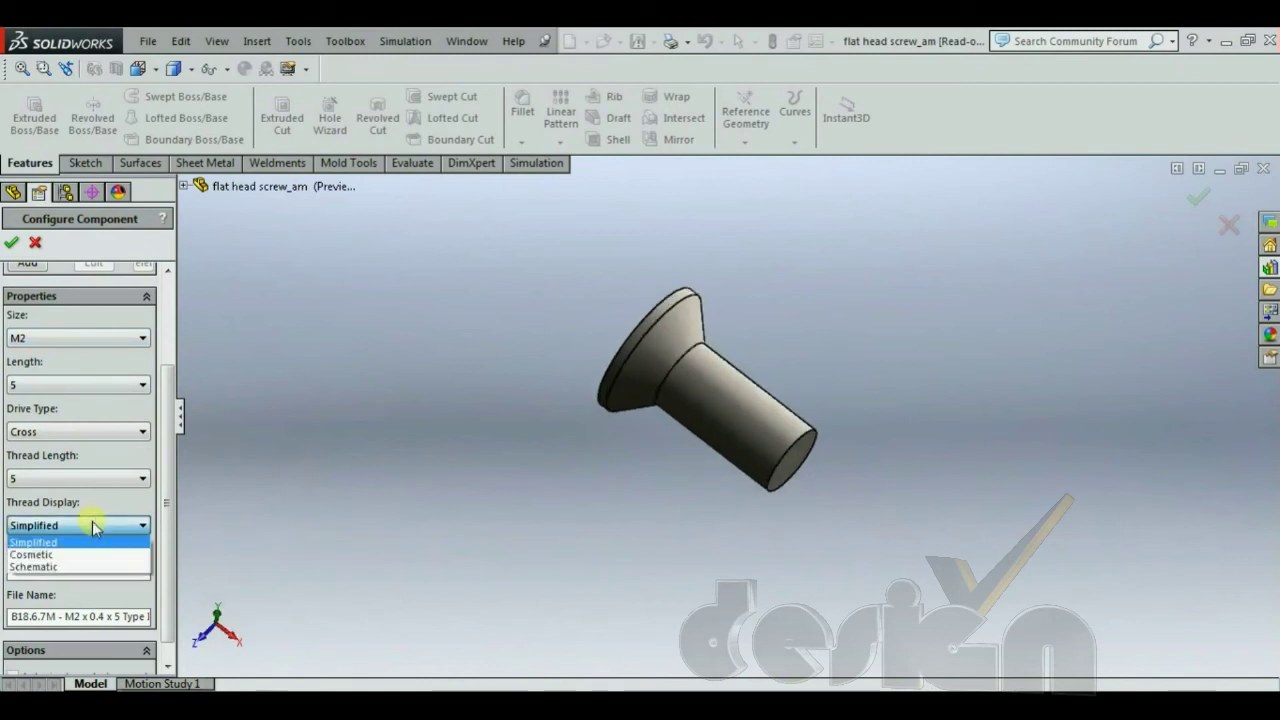
left_click(60, 567)
scroll(600, 455, "down", 3)
middle_click_drag(643, 443, 646, 446)
left_click(16, 244)
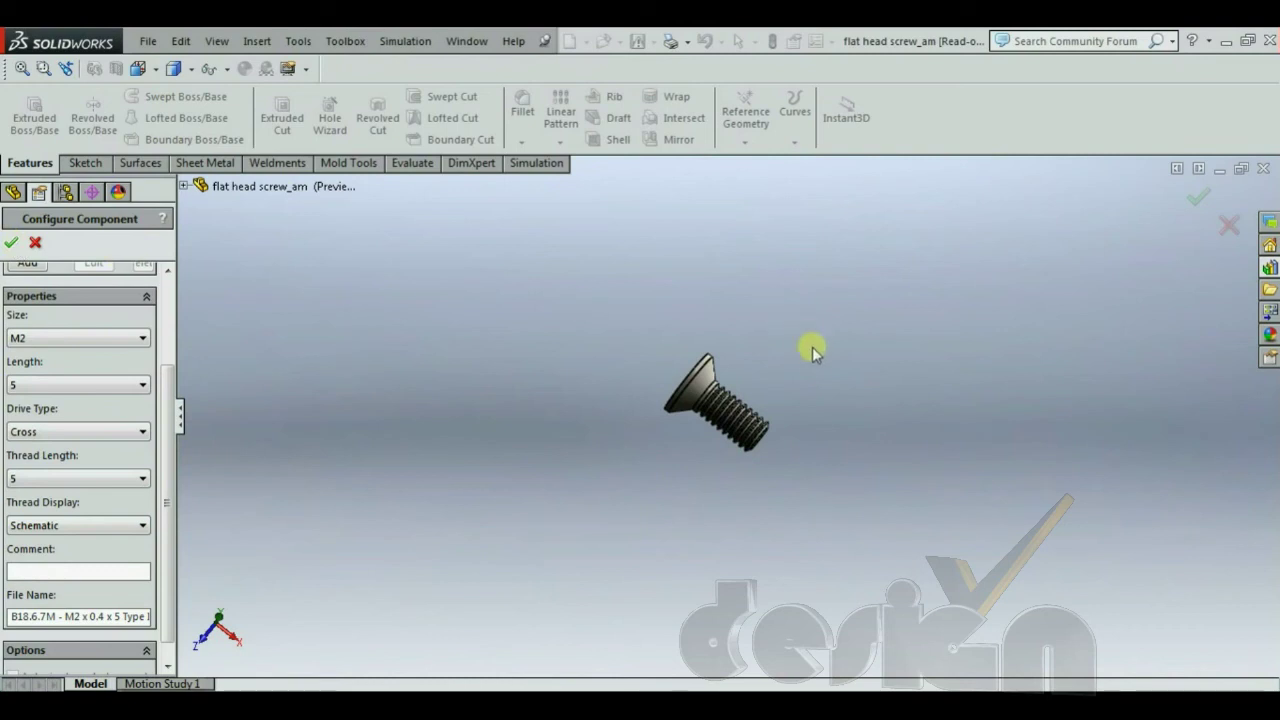
left_click(147, 41)
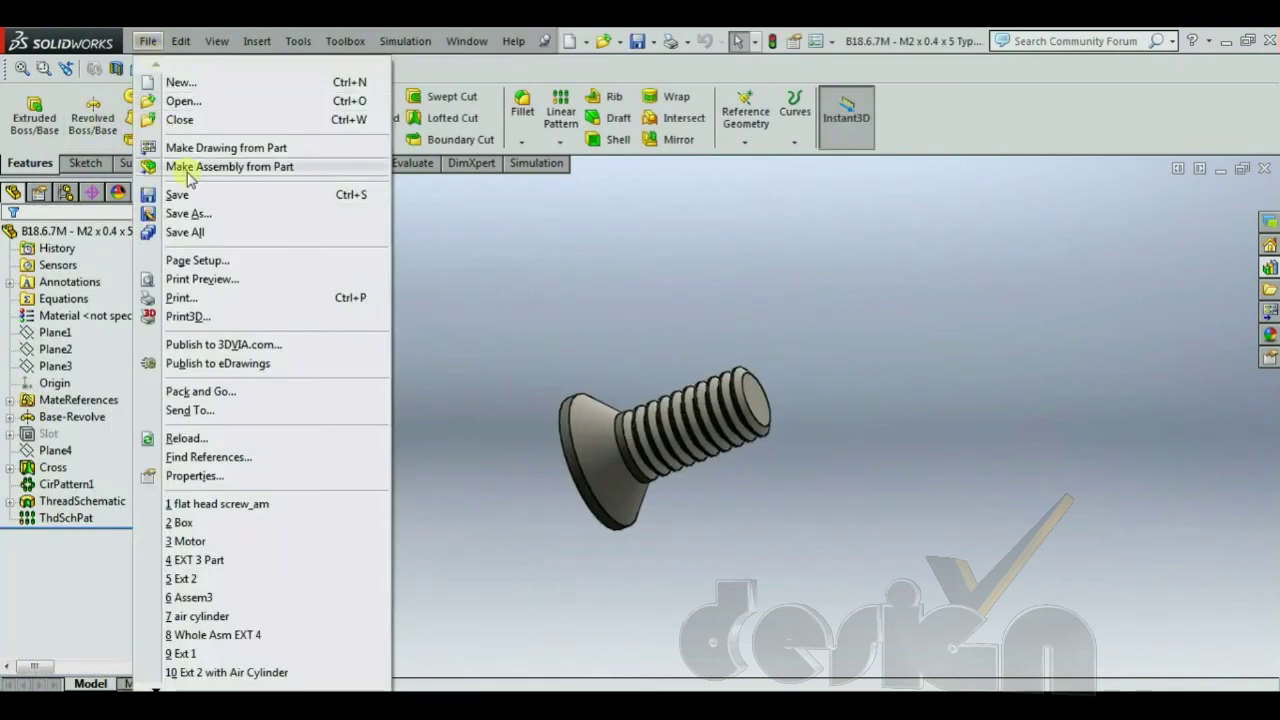
left_click(188, 215)
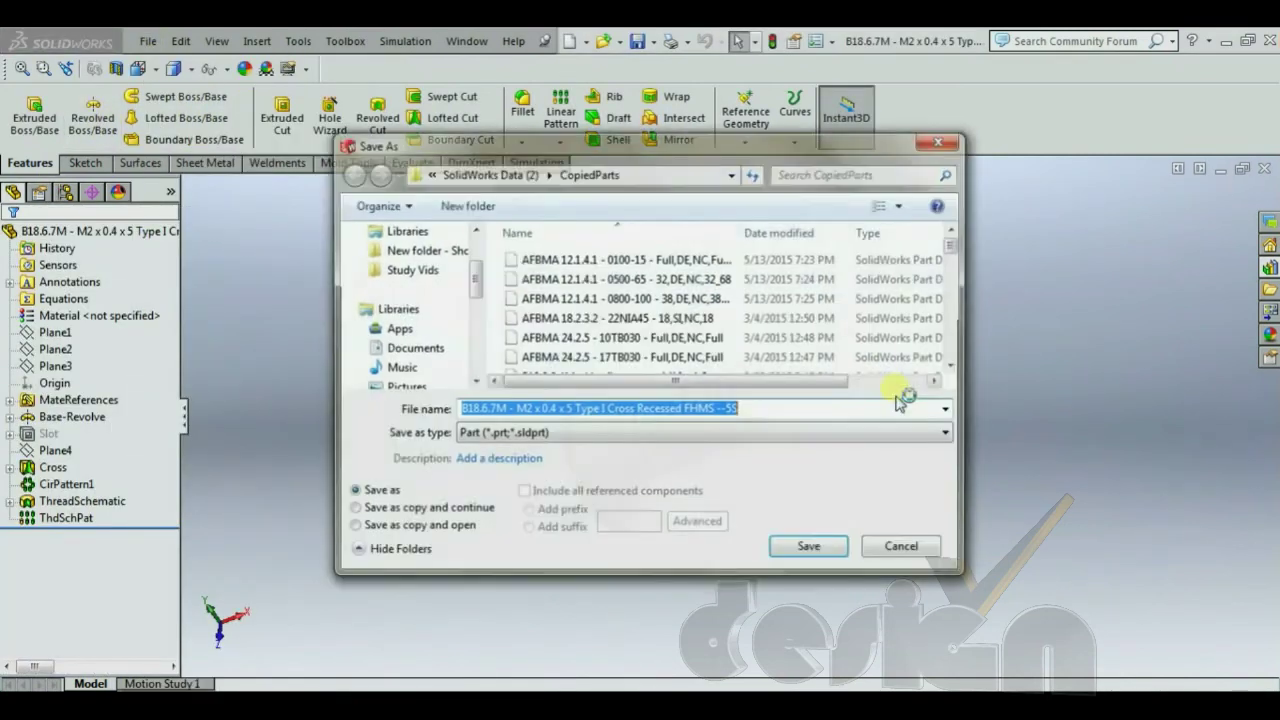
left_click_drag(476, 298, 466, 246)
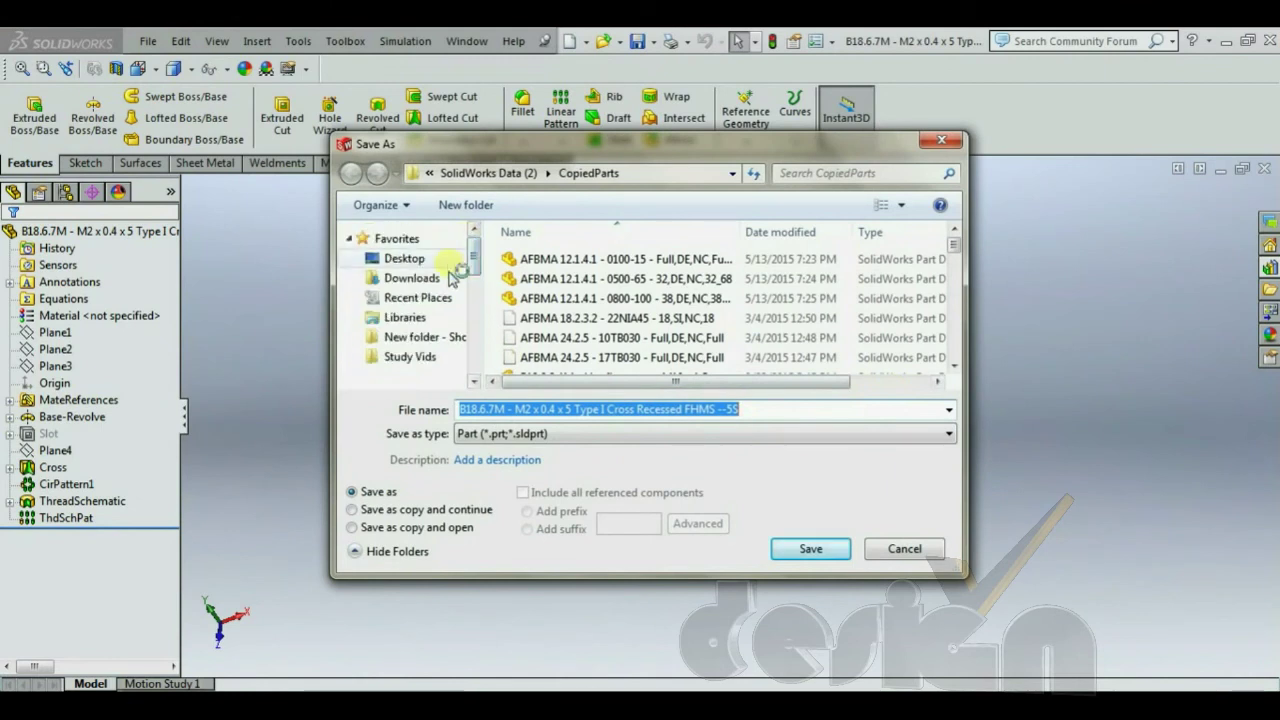
left_click(404, 258)
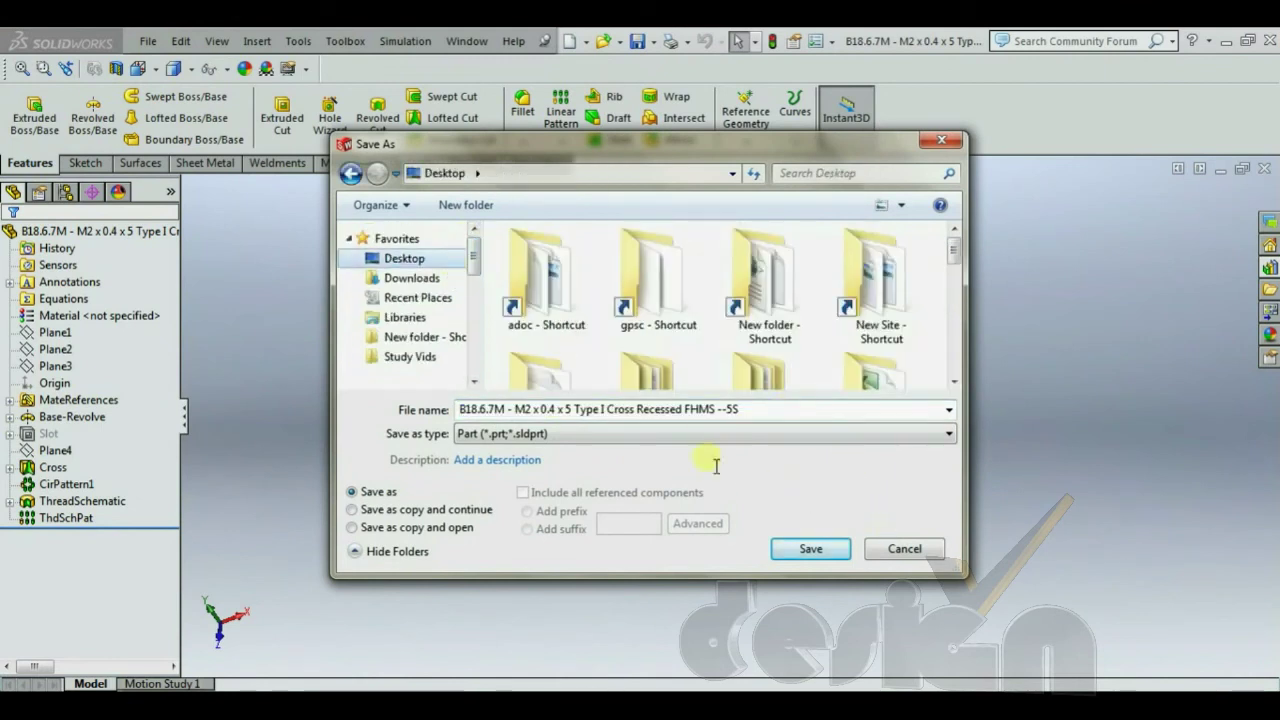
left_click(903, 549)
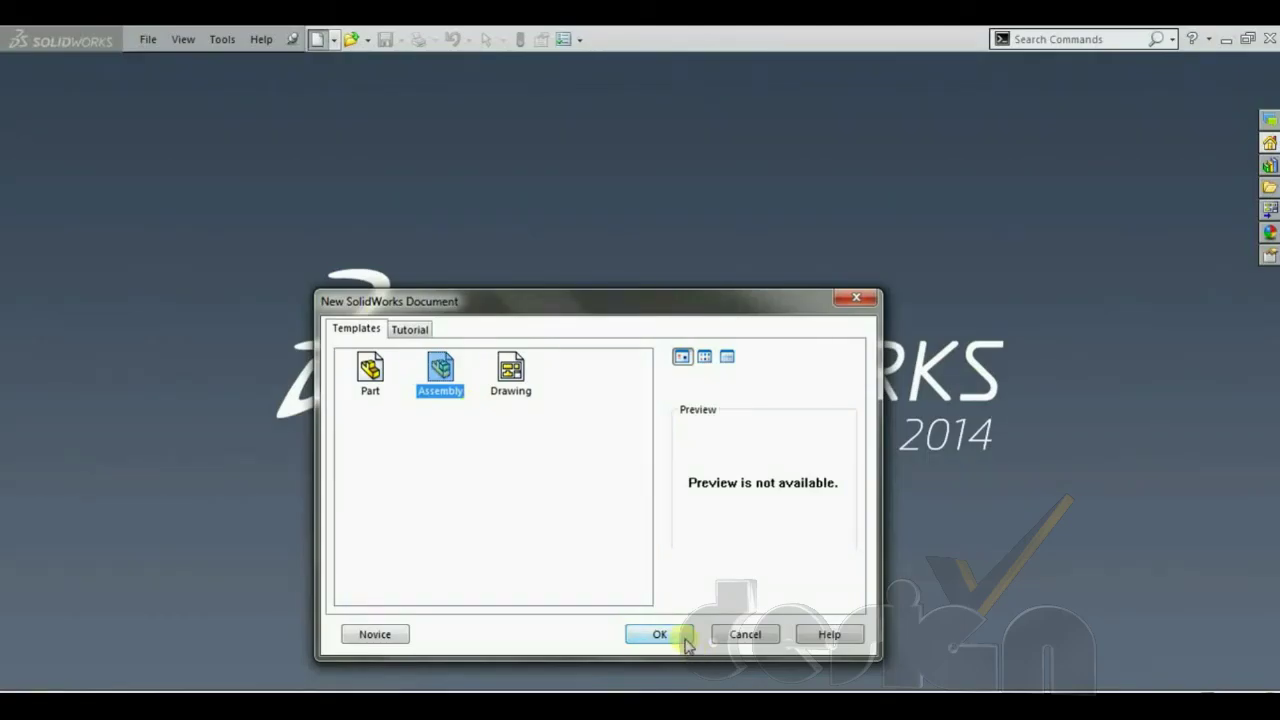
Create a new assembly document and place the Base frame part as its first component.
left_click(684, 640)
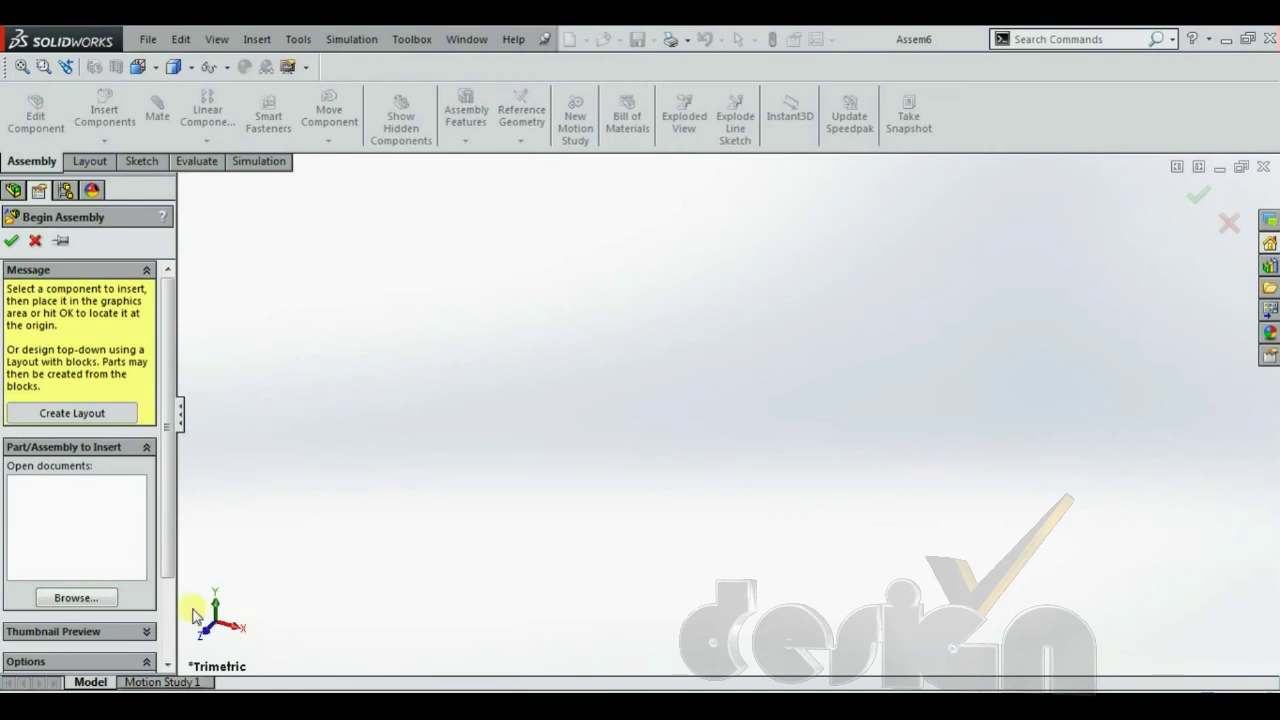
left_click(67, 598)
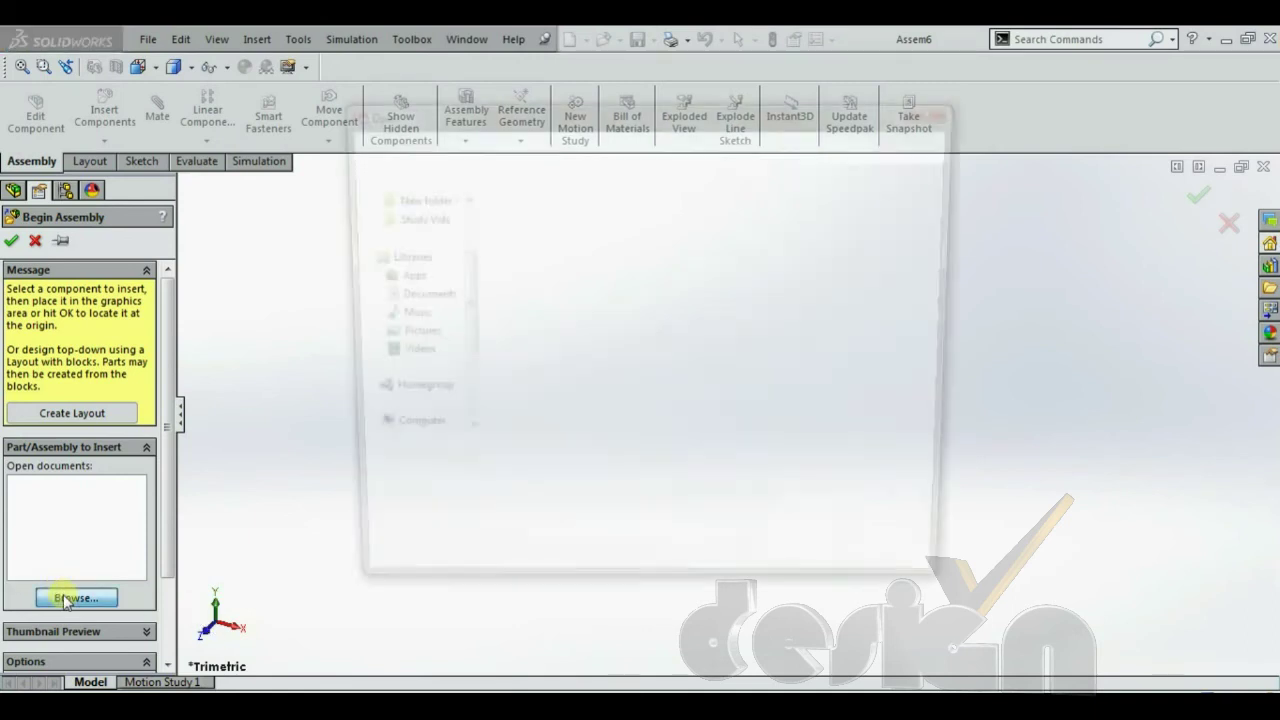
double_click(728, 345)
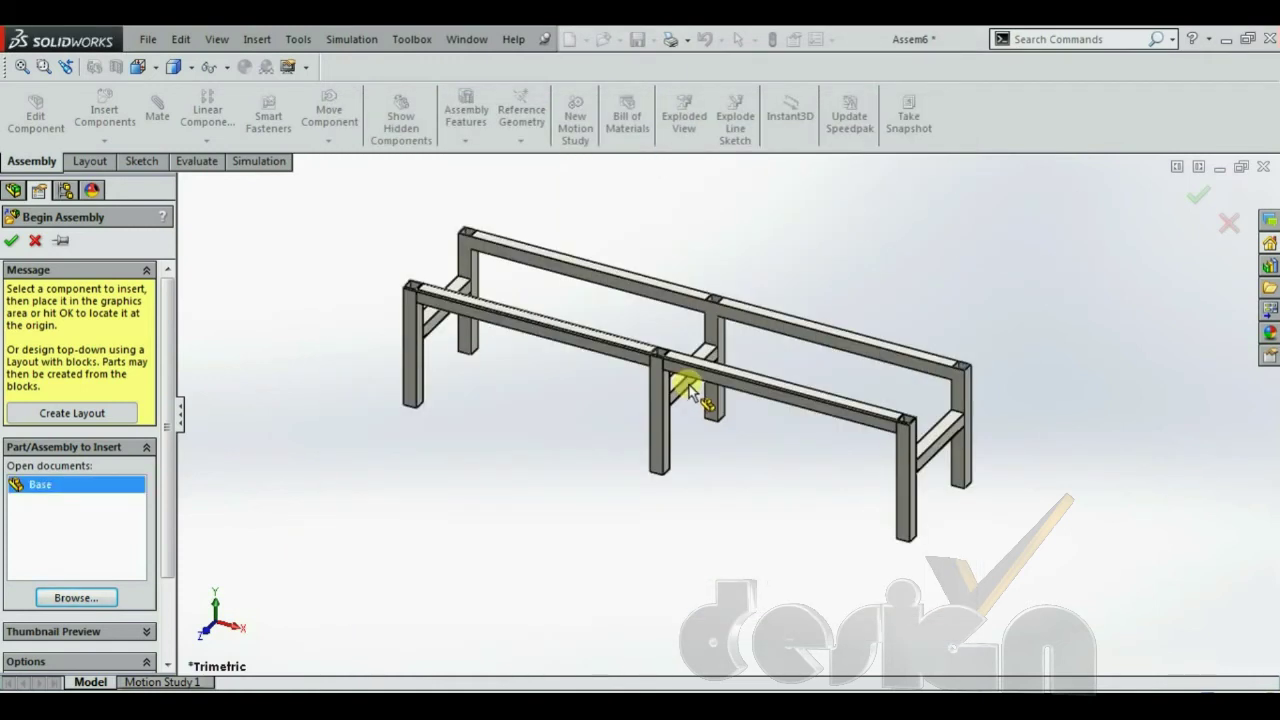
left_click(688, 390)
Insert the Part 1 bracket into the assembly and place it beside the front corner leg of the Base frame.
middle_click_drag(686, 394, 690, 475)
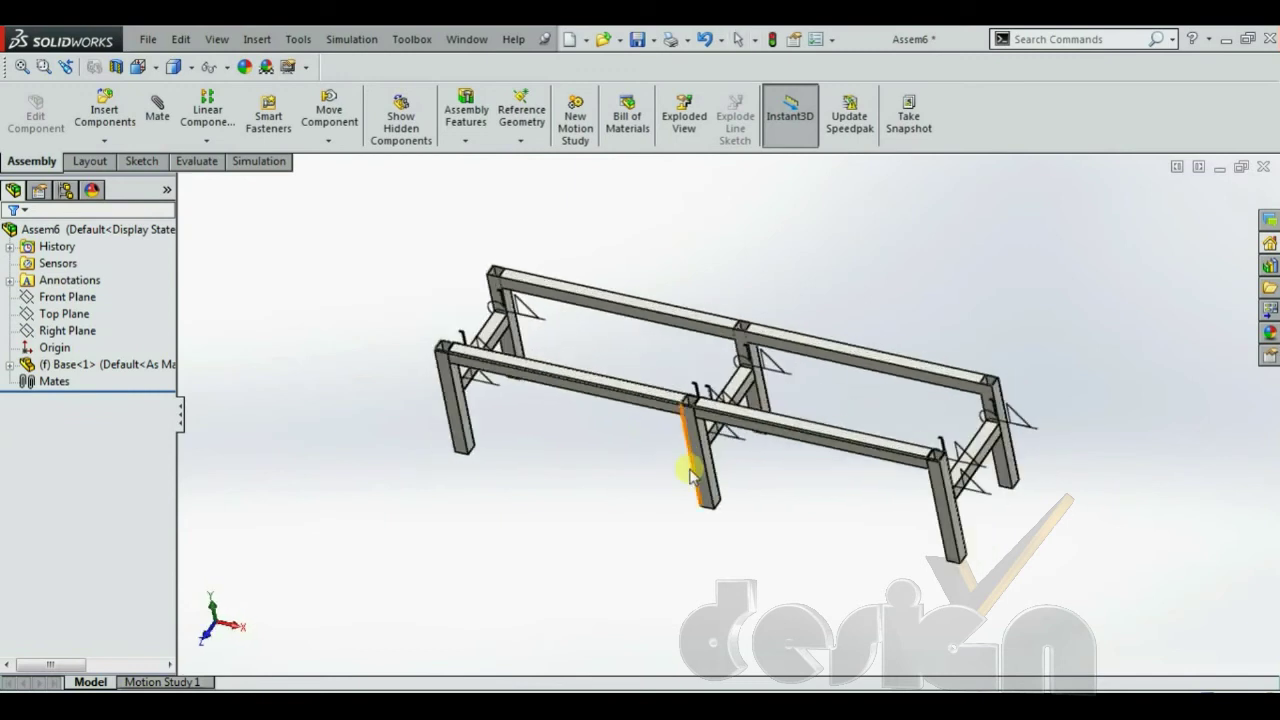
middle_click_drag(397, 337, 429, 300)
left_click(157, 115)
left_click(104, 115)
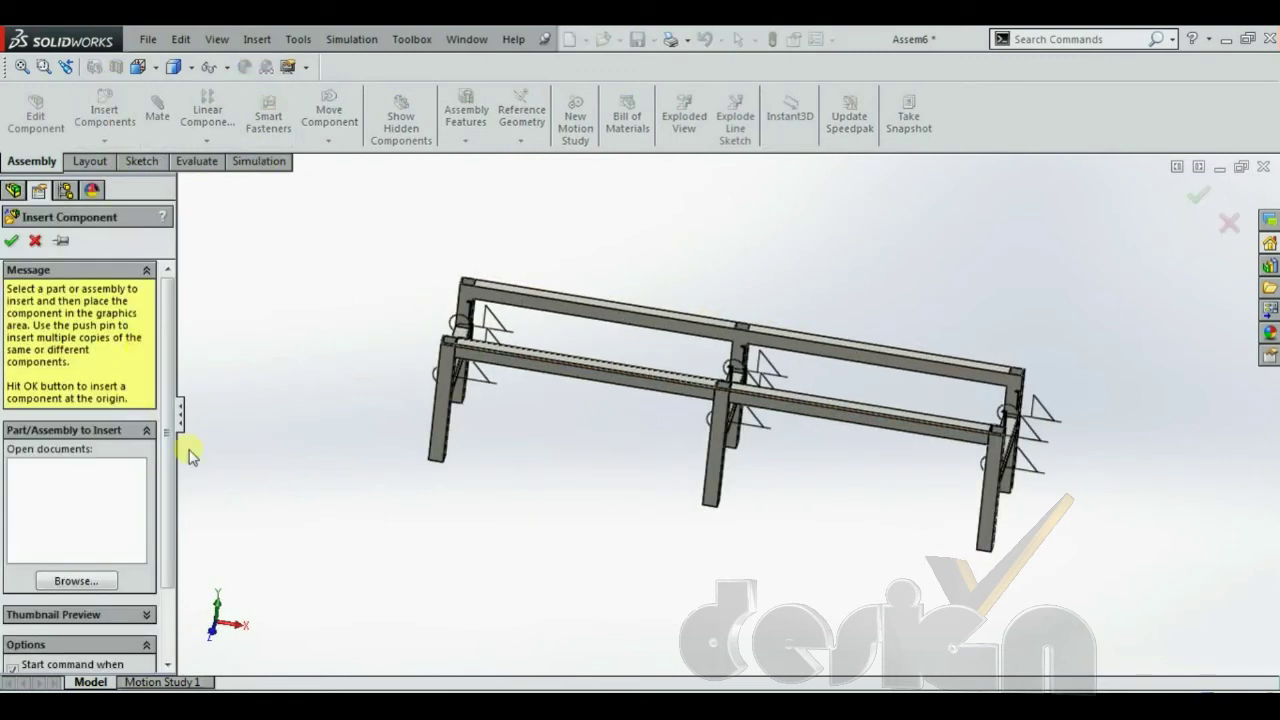
left_click(95, 582)
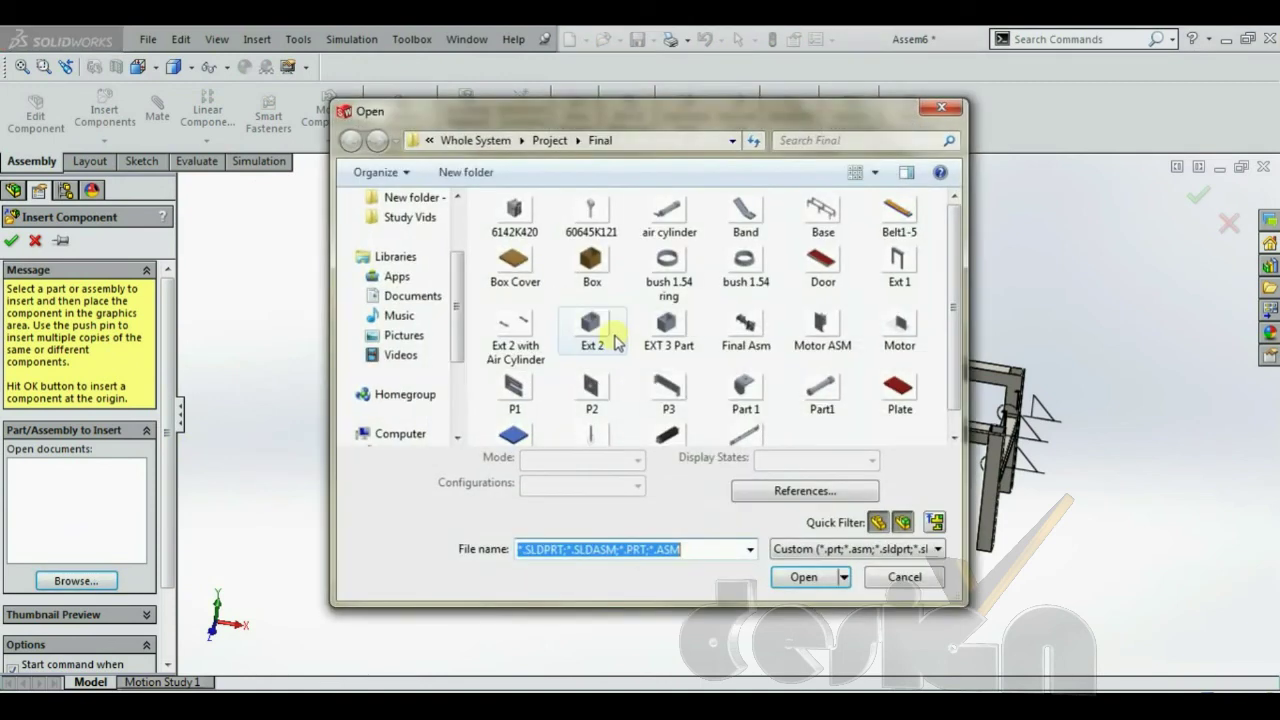
left_click(592, 305)
double_click(745, 368)
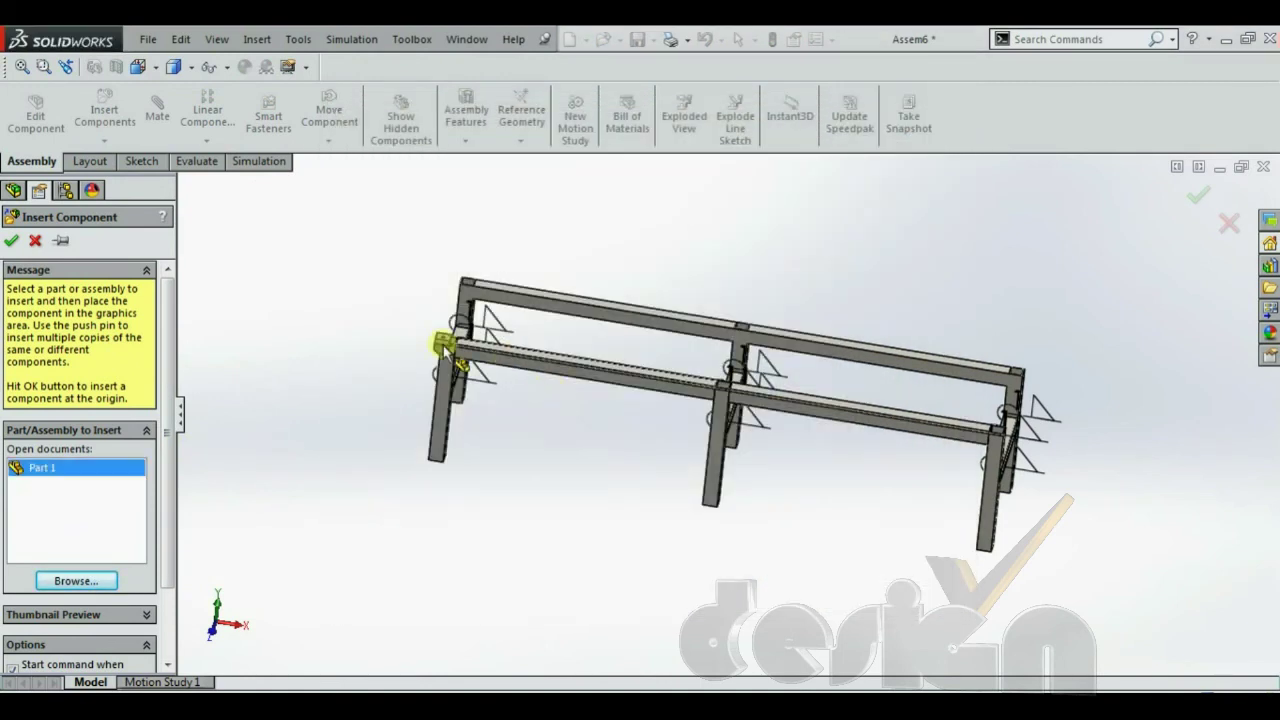
scroll(515, 355, "down", 3)
left_click(548, 377)
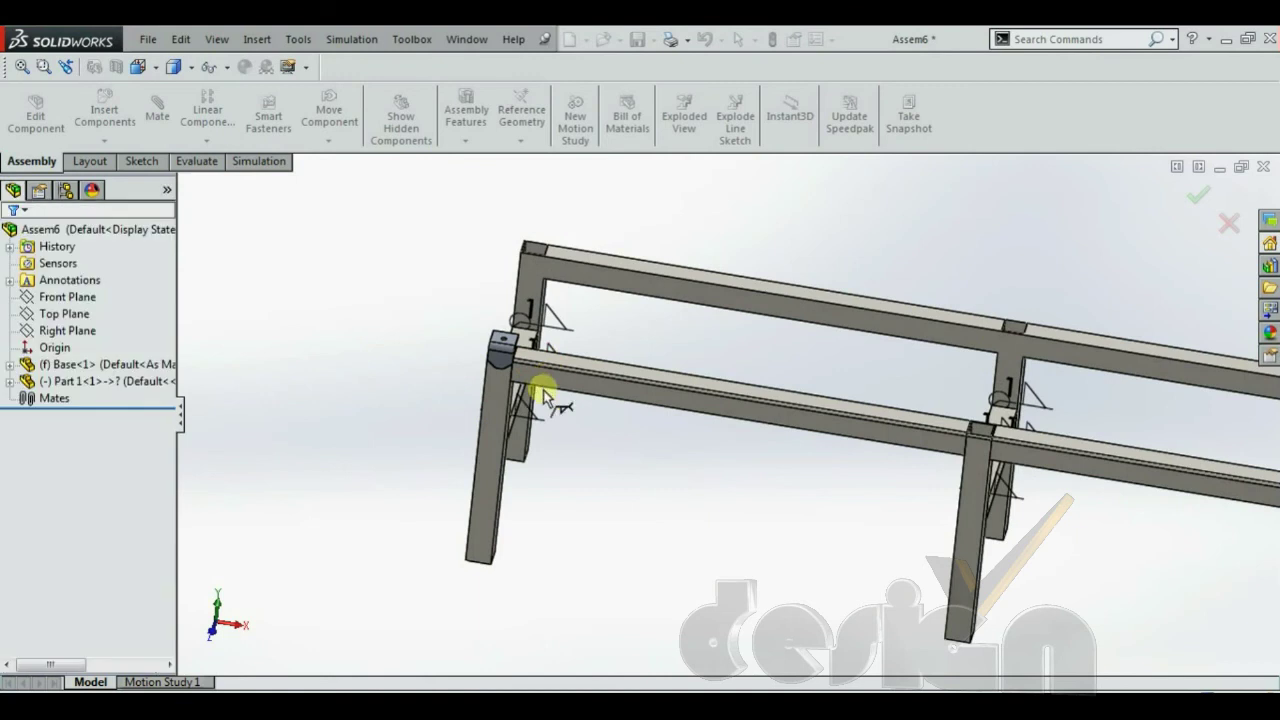
Add a coincident mate between the inner face of Part 1's vertical flange and the corner leg's outer front face.
scroll(545, 360, "down", 5)
left_click(157, 108)
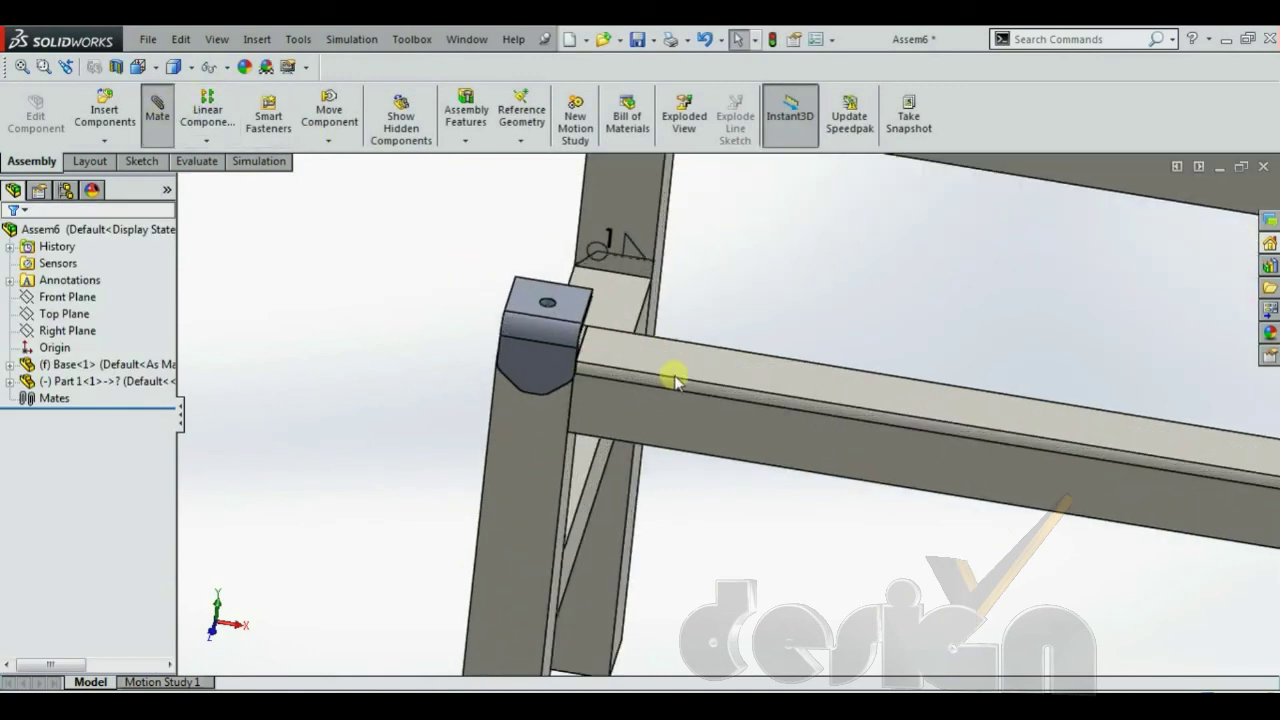
middle_click_drag(634, 357, 577, 400)
scroll(610, 370, "down", 3)
left_click(606, 357)
middle_click_drag(606, 357, 784, 404)
left_click(525, 459)
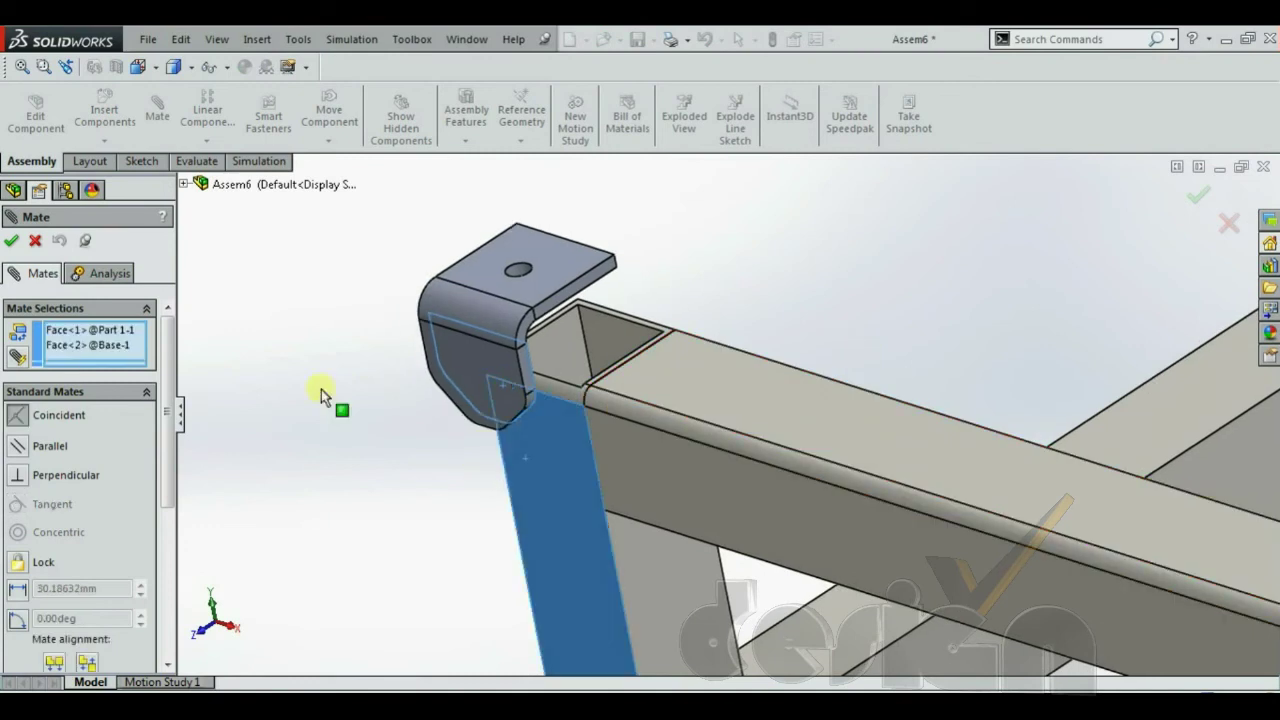
key("Return")
Add a coincident mate between the side edge face of Part 1's horizontal flange and the corner leg's end face.
middle_click_drag(200, 285, 514, 294)
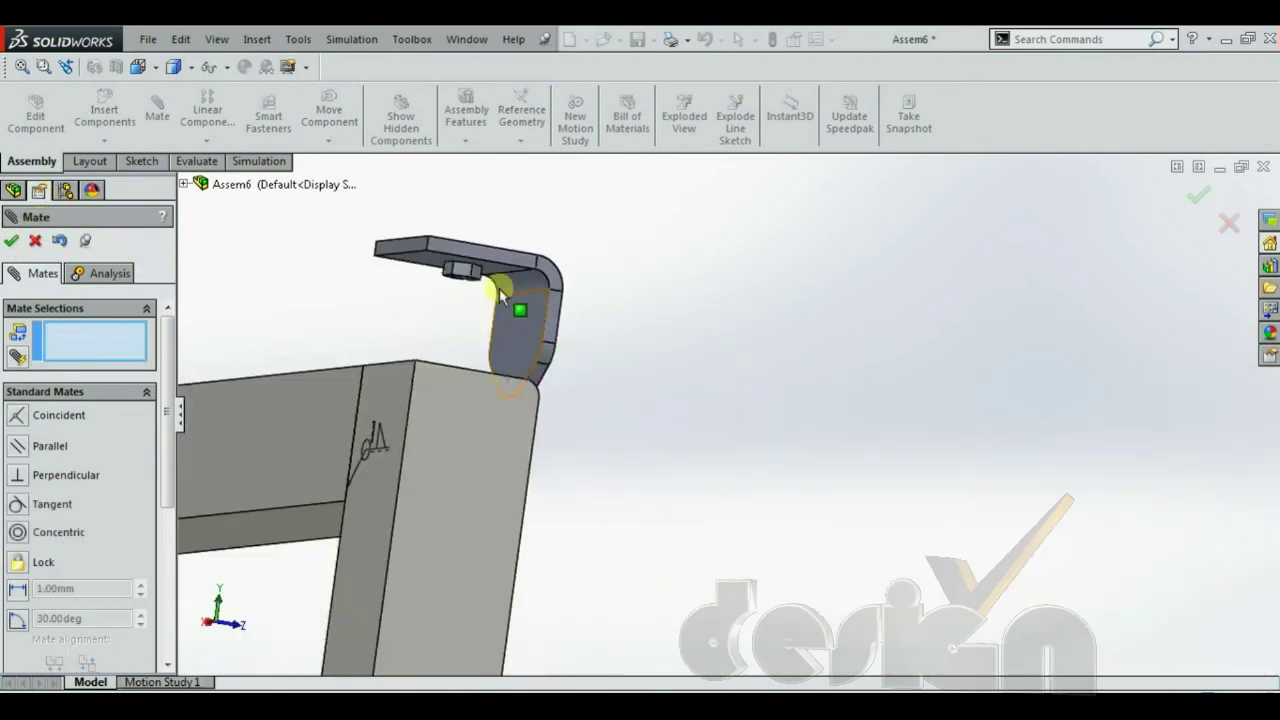
left_click(500, 258)
left_click(487, 448)
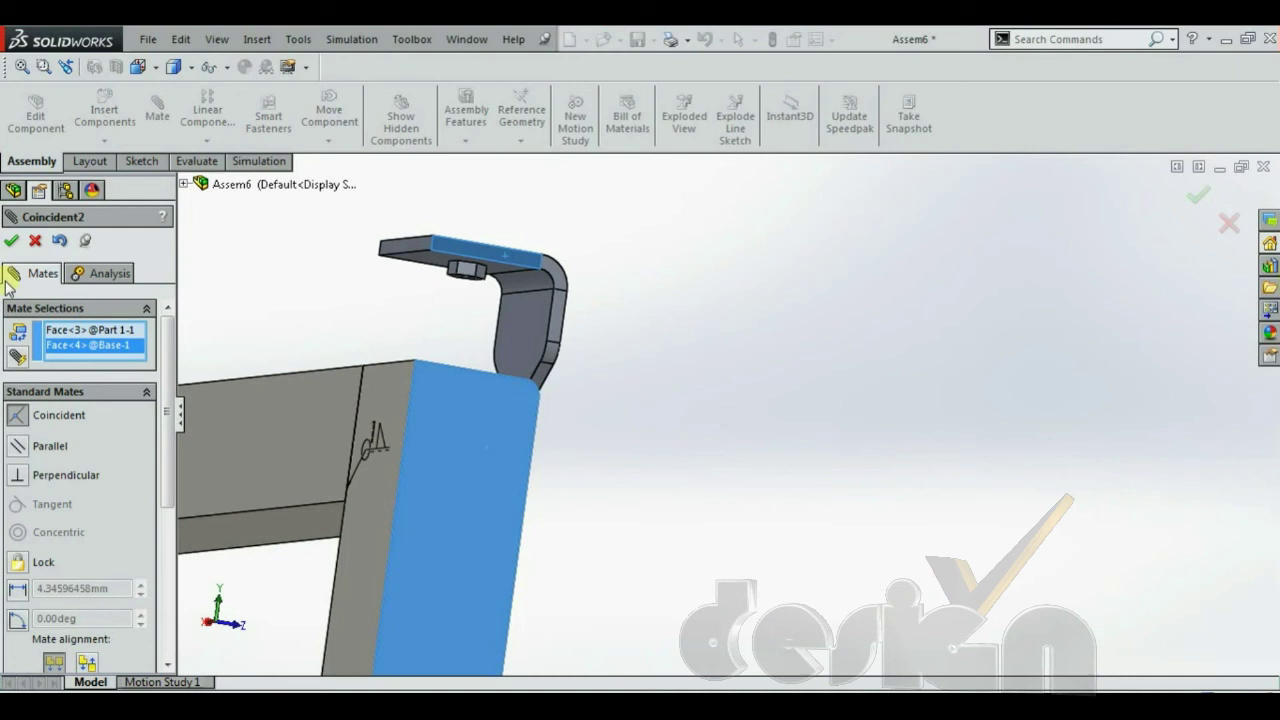
key("Return")
Add a coincident mate between the underside of Part 1's horizontal flange and the frame's top face, and finish mating.
middle_click_drag(391, 277, 548, 262)
left_click(535, 282)
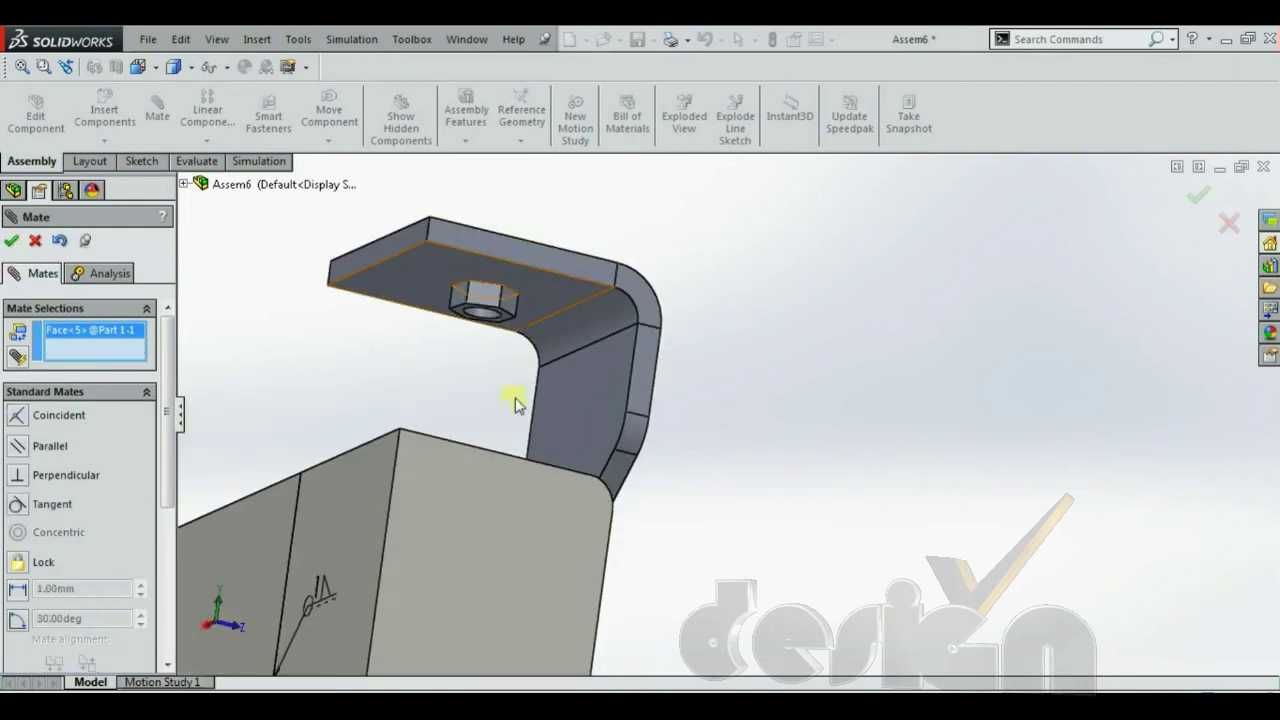
middle_click_drag(514, 400, 491, 543)
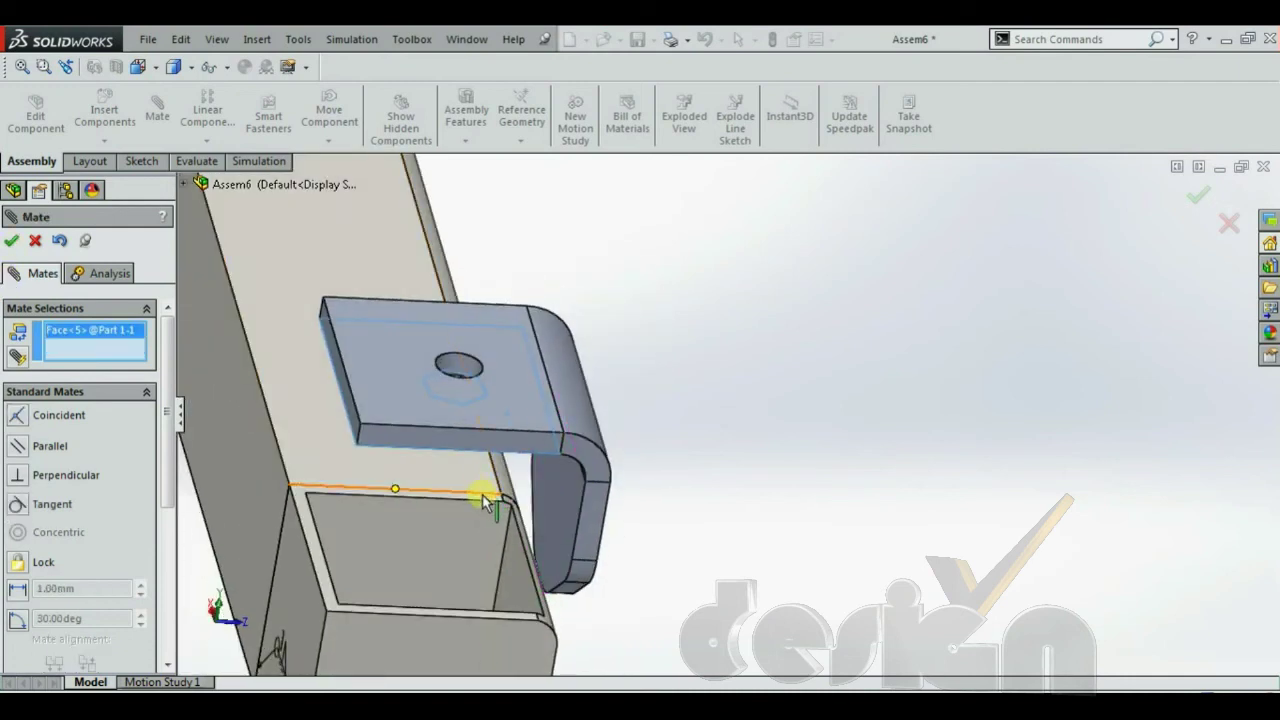
left_click(486, 498)
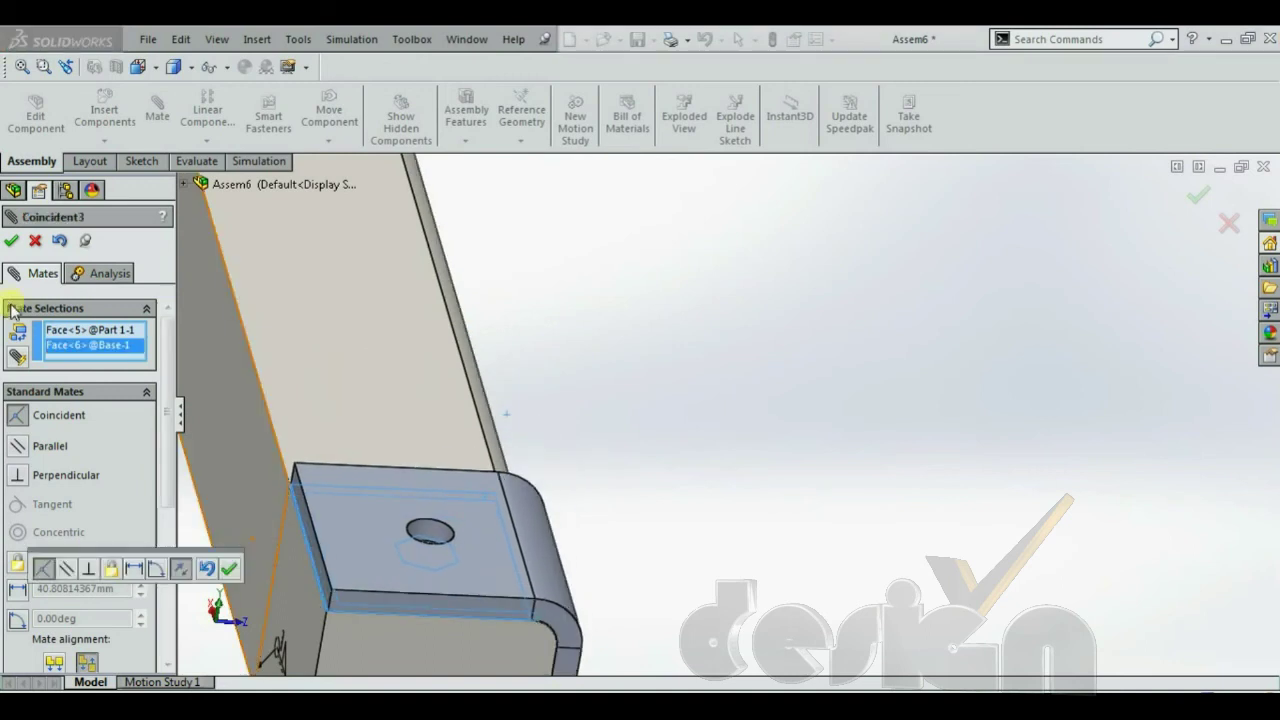
key("Return")
scroll(657, 433, "down", 5)
middle_click_drag(686, 380, 291, 271)
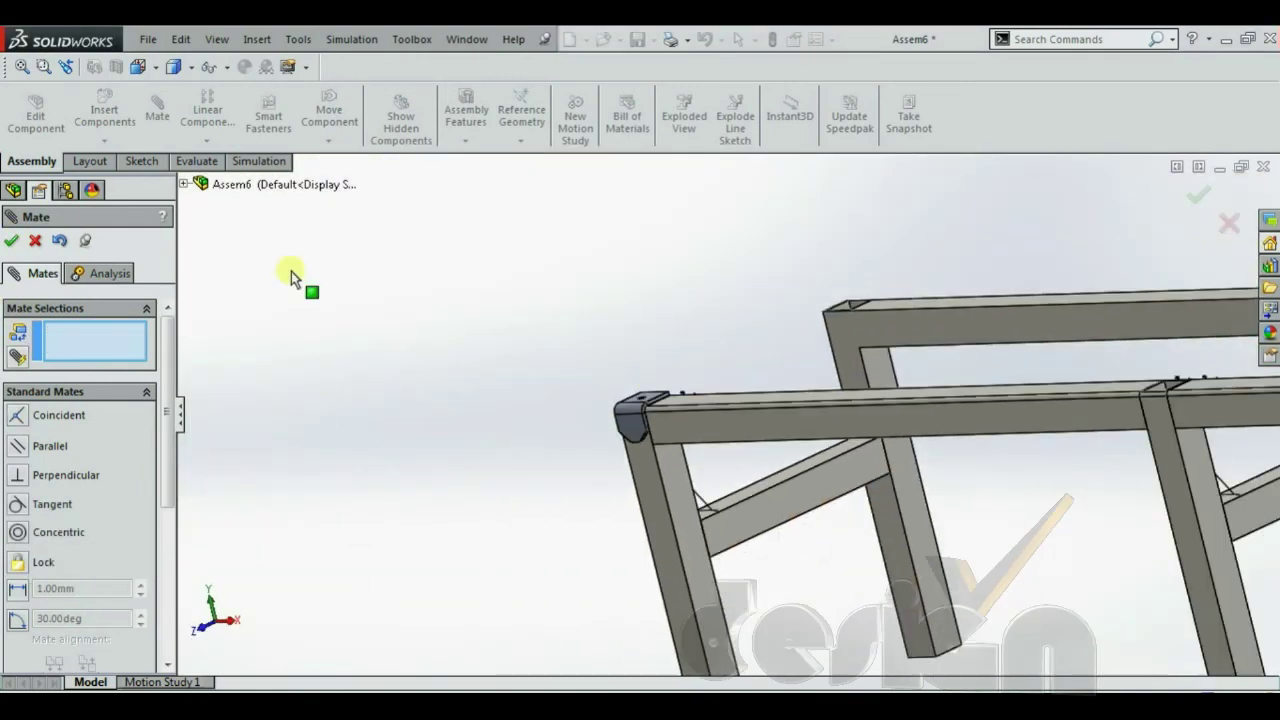
left_click(12, 241)
Create a linear component pattern of Part 1 along the frame's long front edge with 3 instances spaced 950 mm.
scroll(663, 414, "down", 3)
middle_click_drag(663, 414, 893, 405)
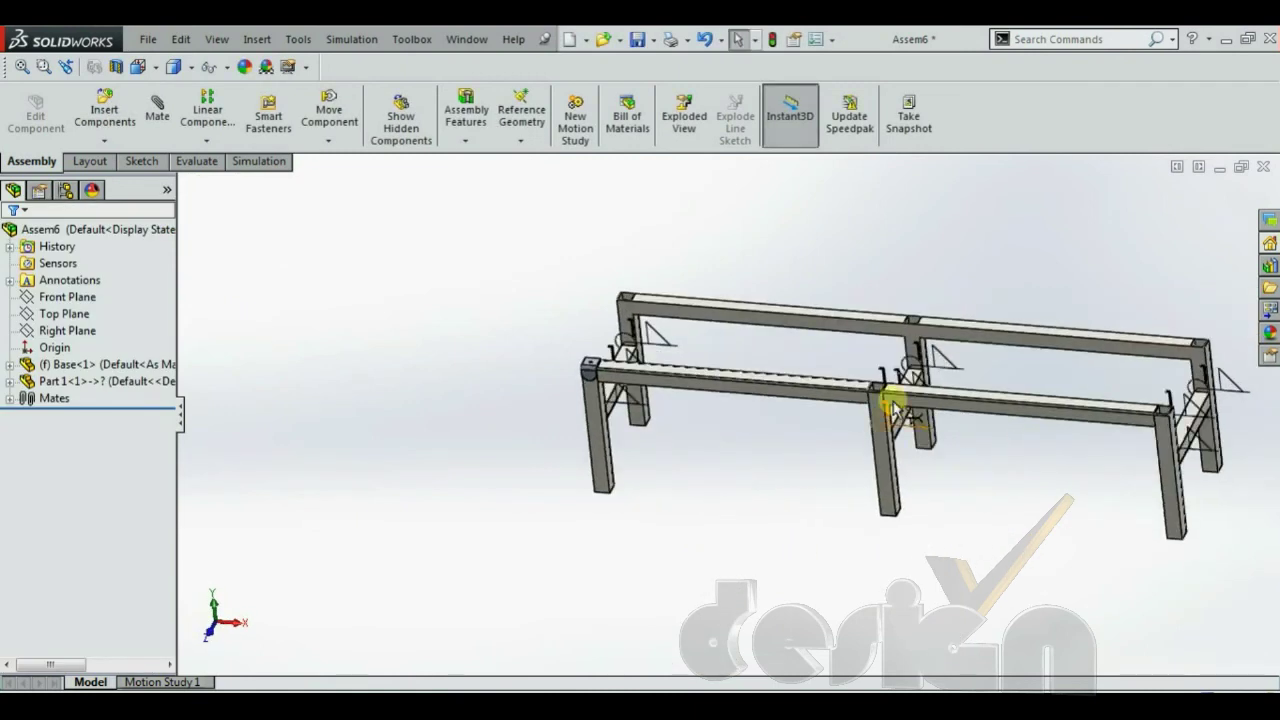
scroll(893, 405, "up", 3)
scroll(1049, 426, "down", 3)
scroll(1010, 347, "up", 2)
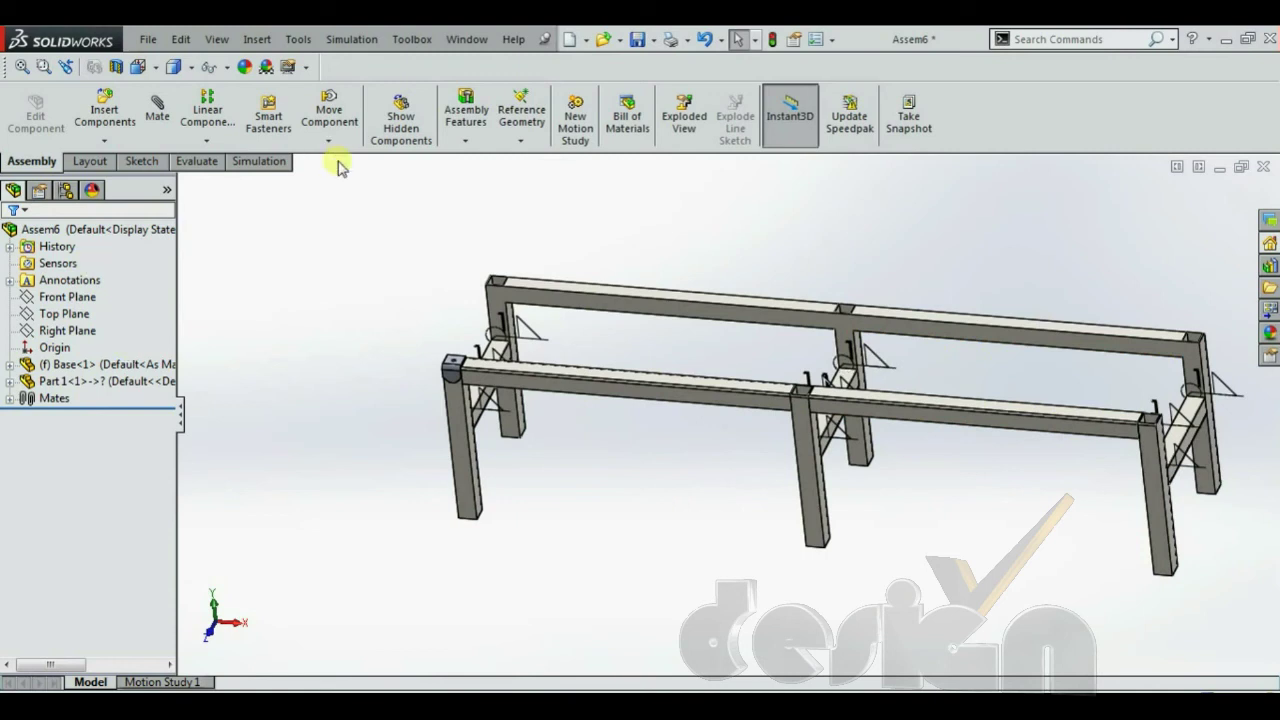
left_click(207, 141)
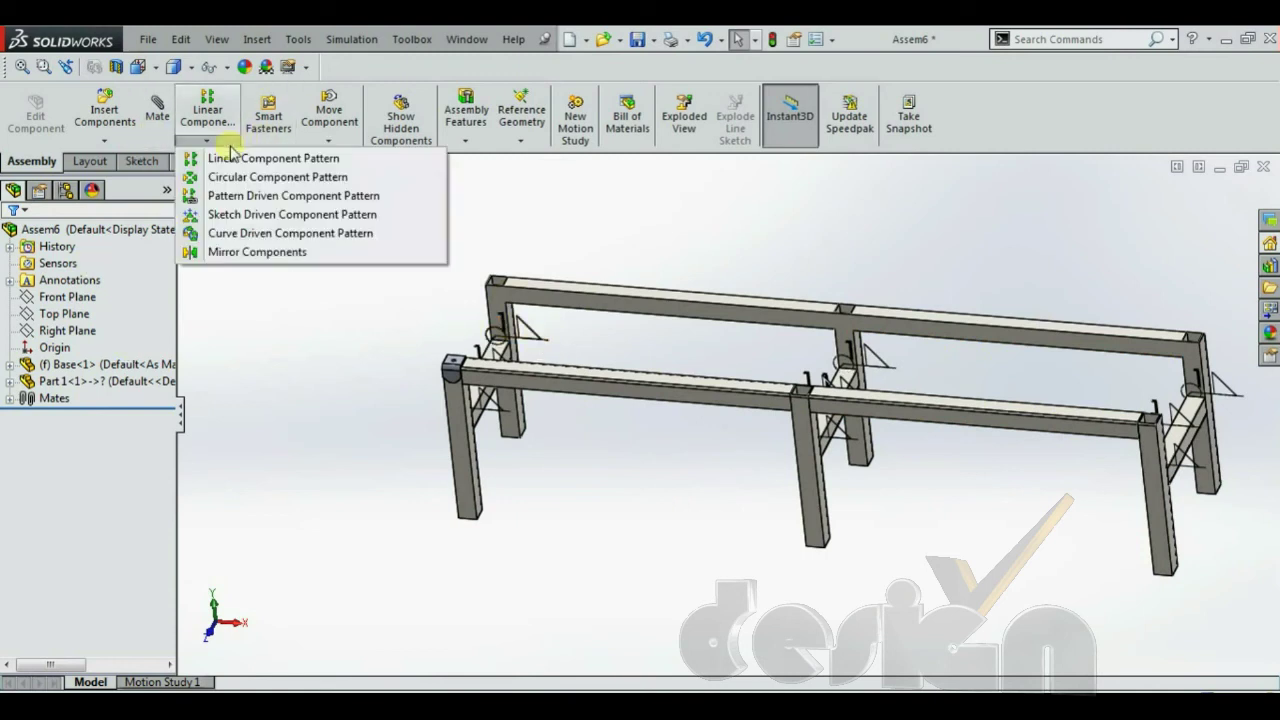
left_click(246, 160)
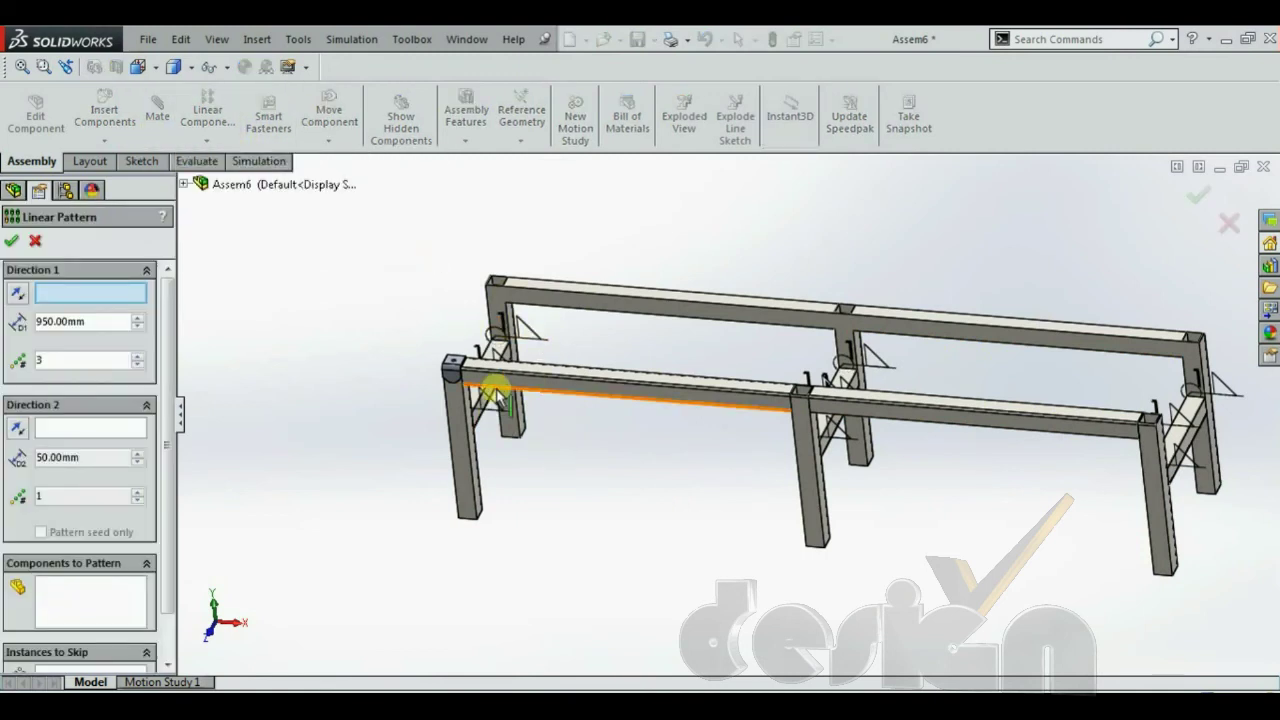
scroll(470, 365, "up", 3)
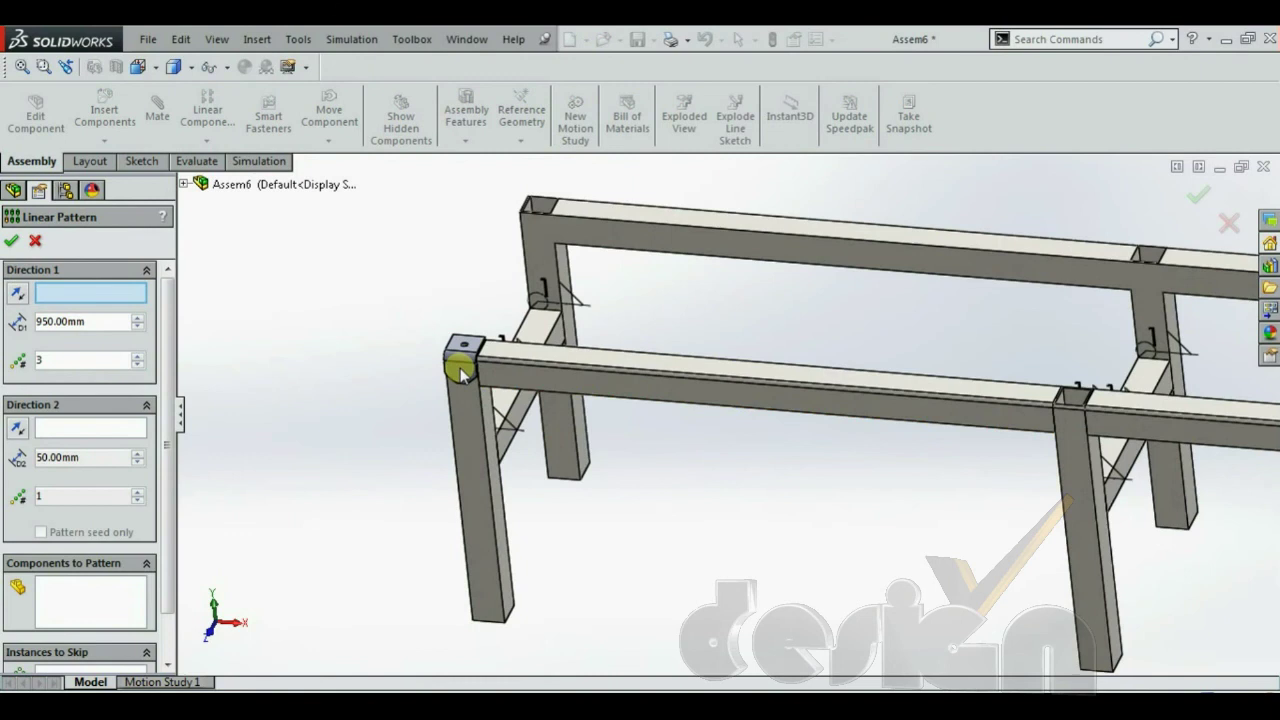
left_click(558, 365)
left_click(130, 590)
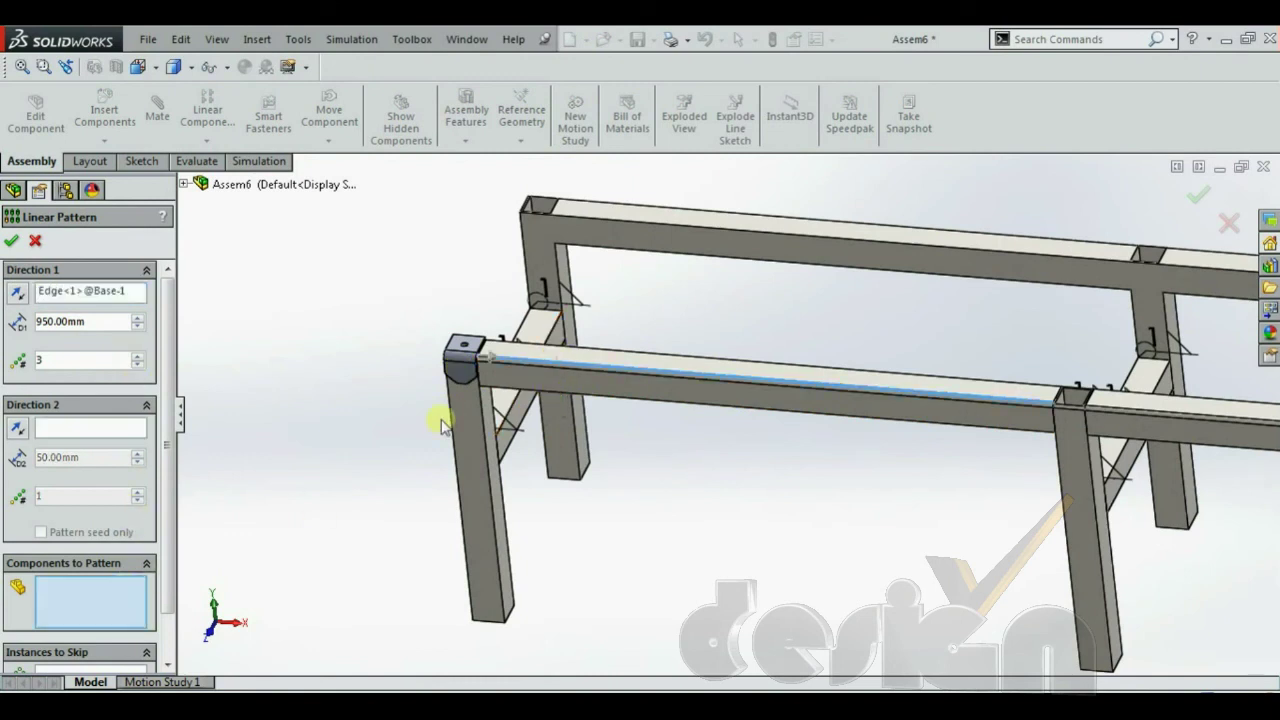
left_click(463, 355)
scroll(1170, 425, "down", 5)
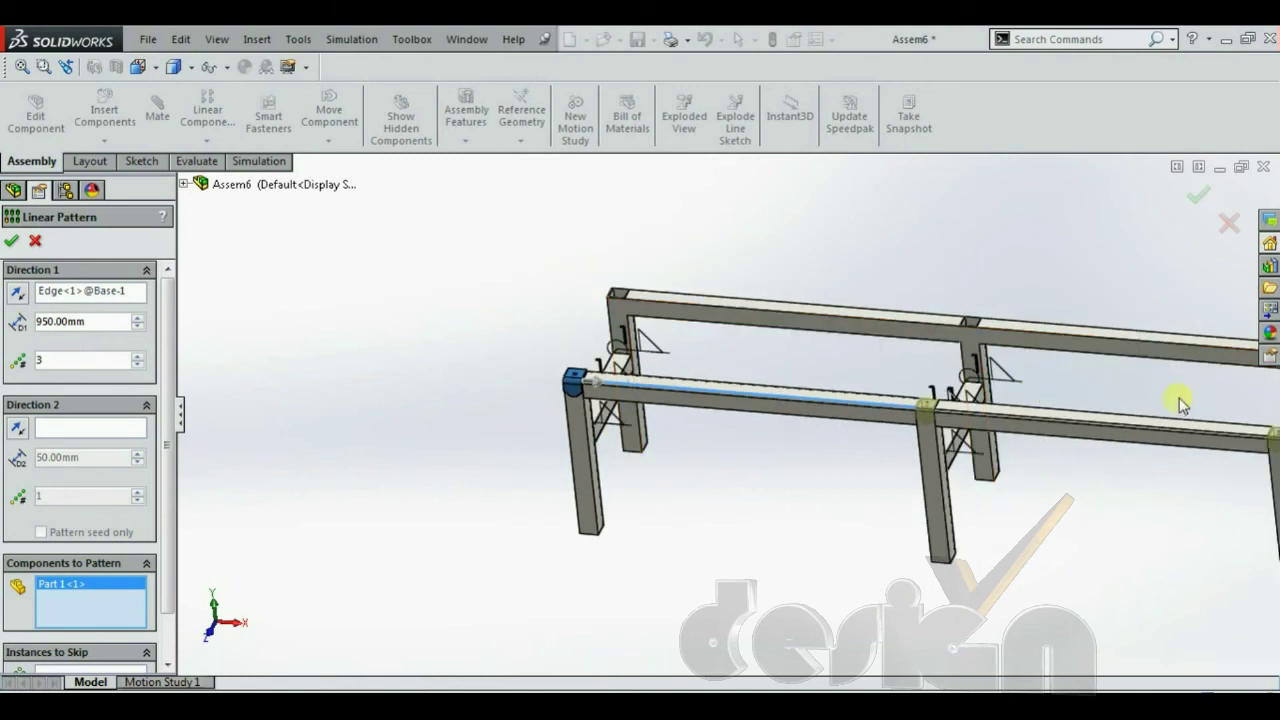
key("f")
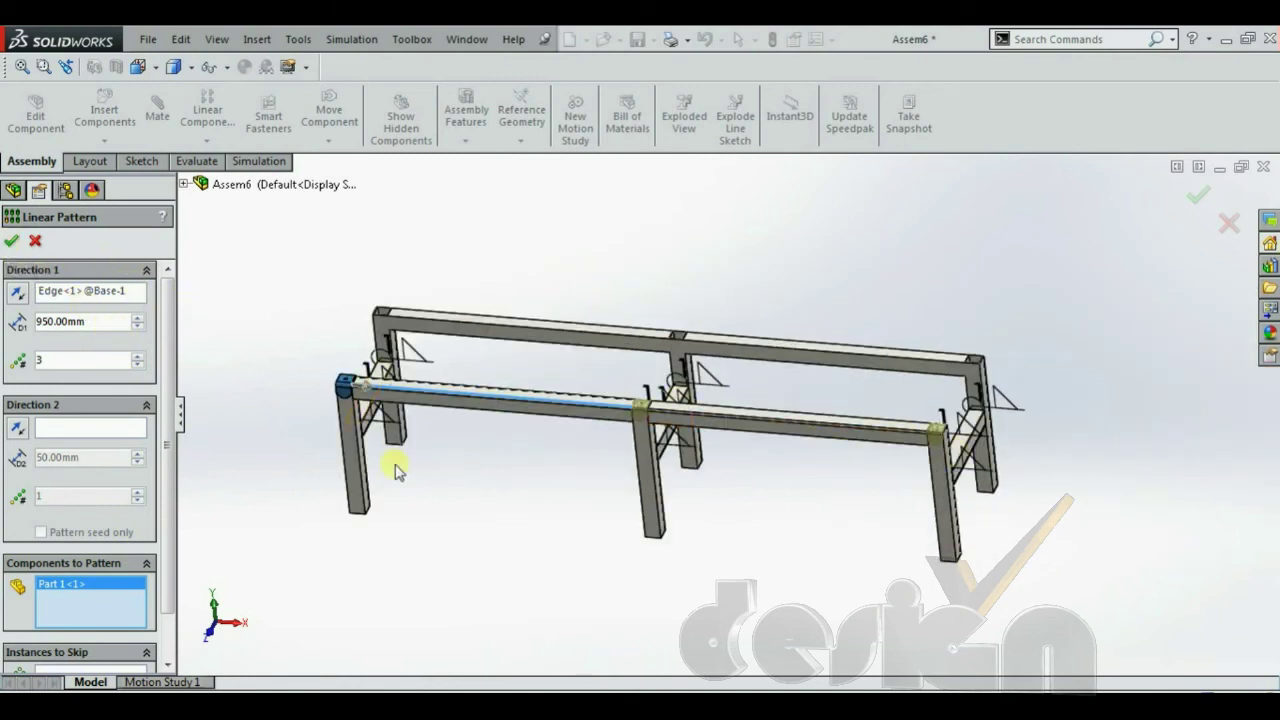
key("Return")
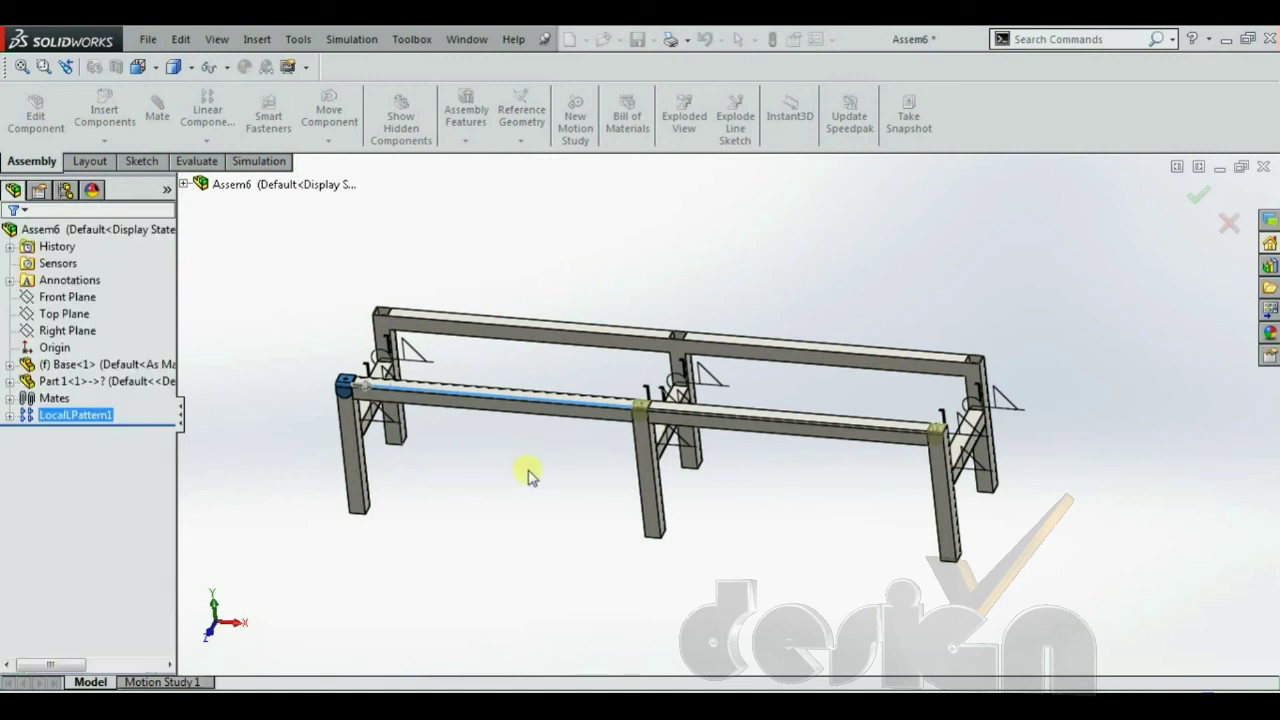
Start a component mirror with the three Part 1 brackets as the components to mirror, and expand the assembly tree.
left_click(203, 143)
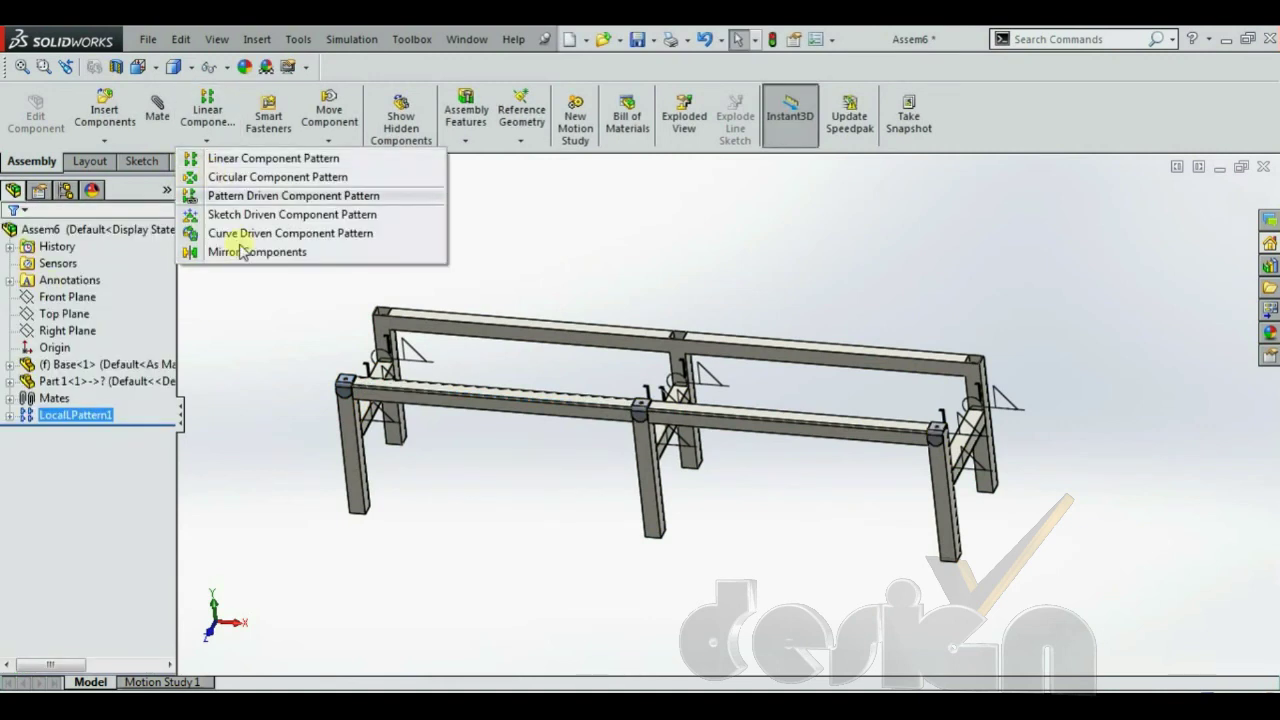
left_click(246, 251)
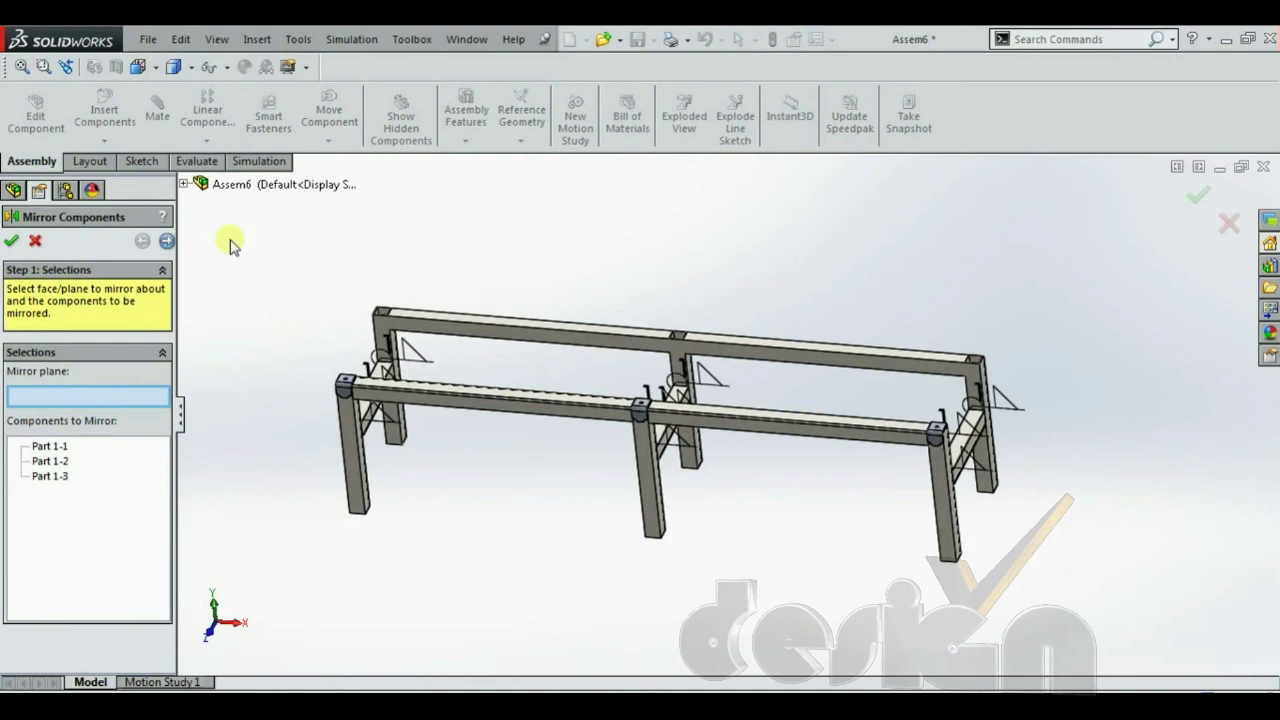
left_click(242, 184)
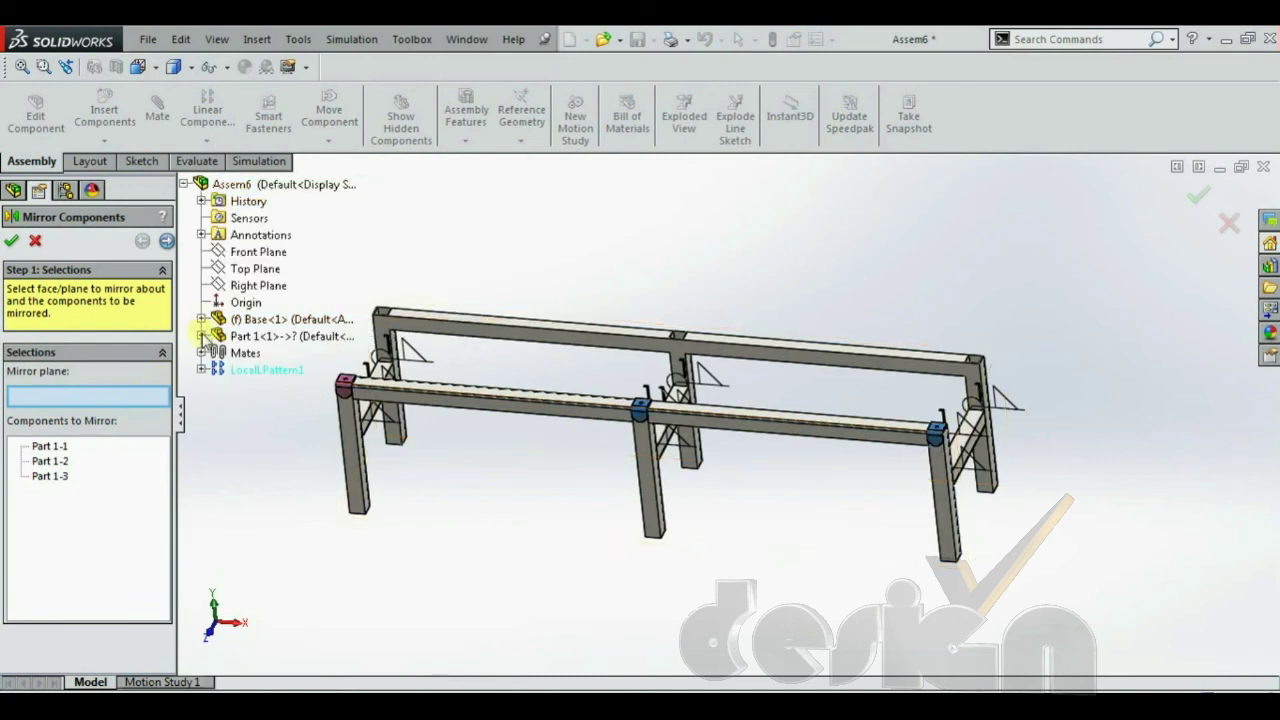
left_click(201, 336)
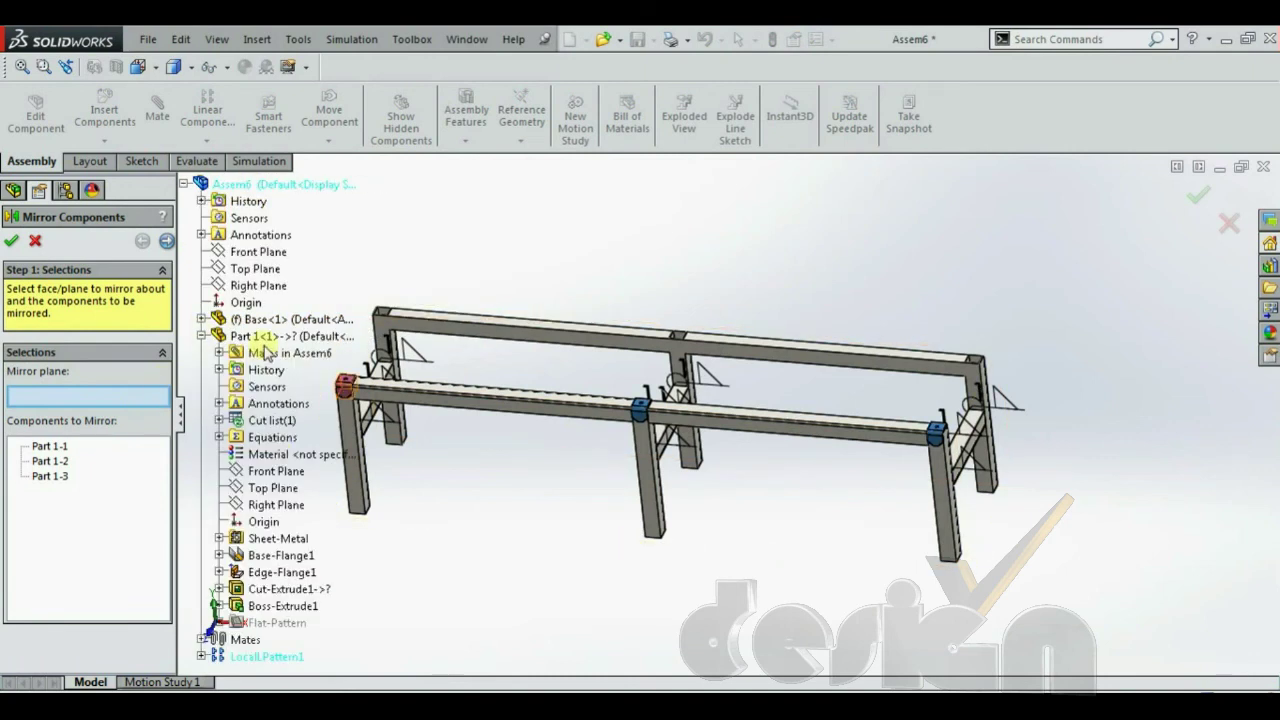
left_click(288, 472)
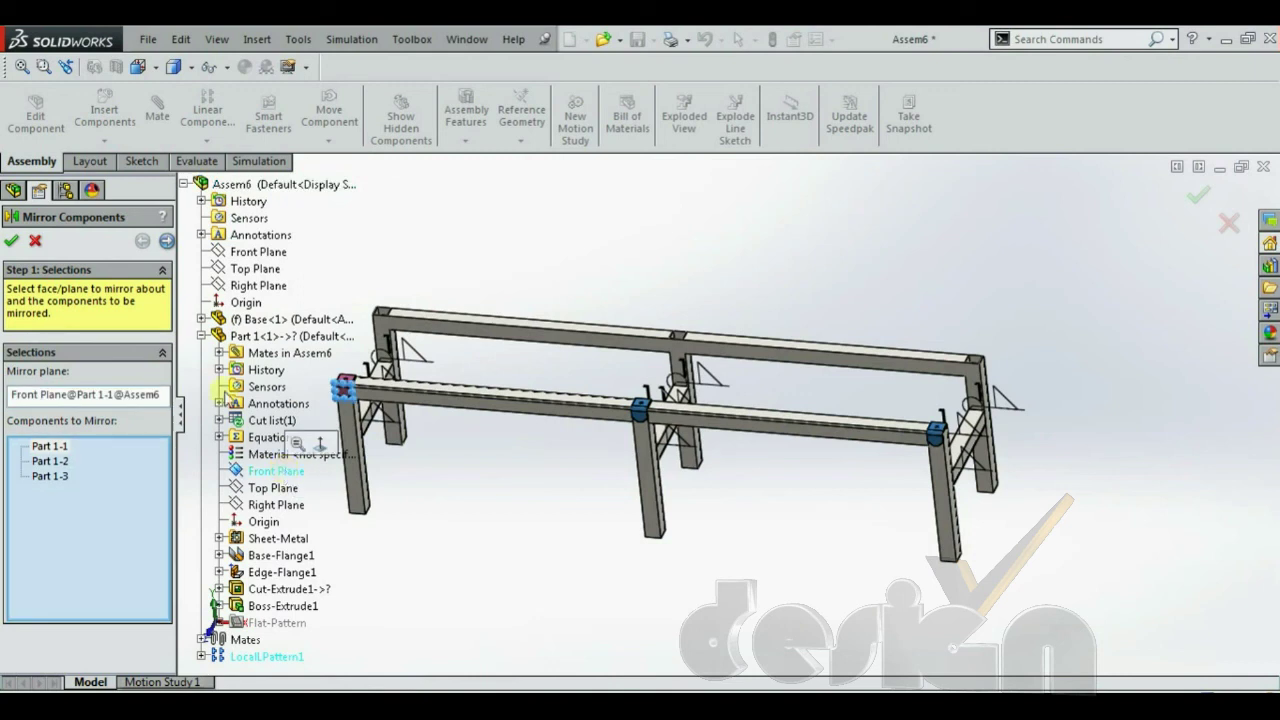
left_click(100, 394)
right_click(100, 396)
left_click(215, 415)
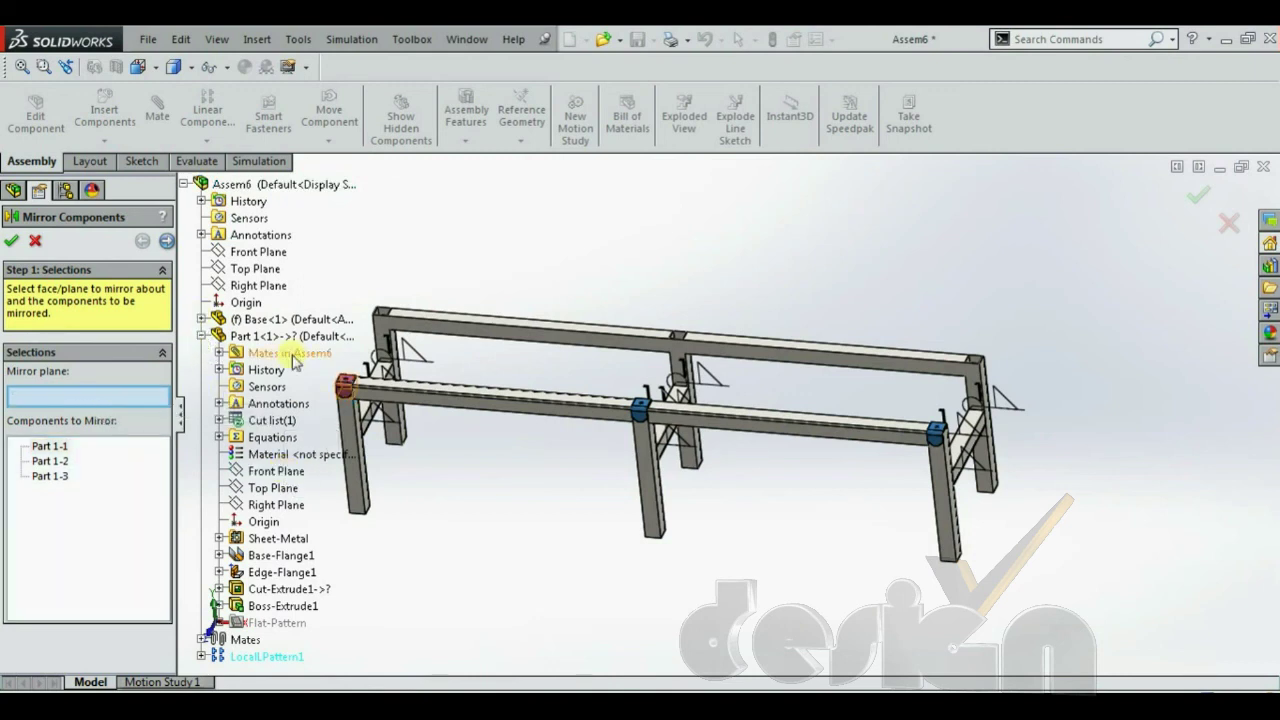
Mirror the three Part 1 brackets about the Base part's Front Plane.
left_click(201, 319)
left_click(288, 402)
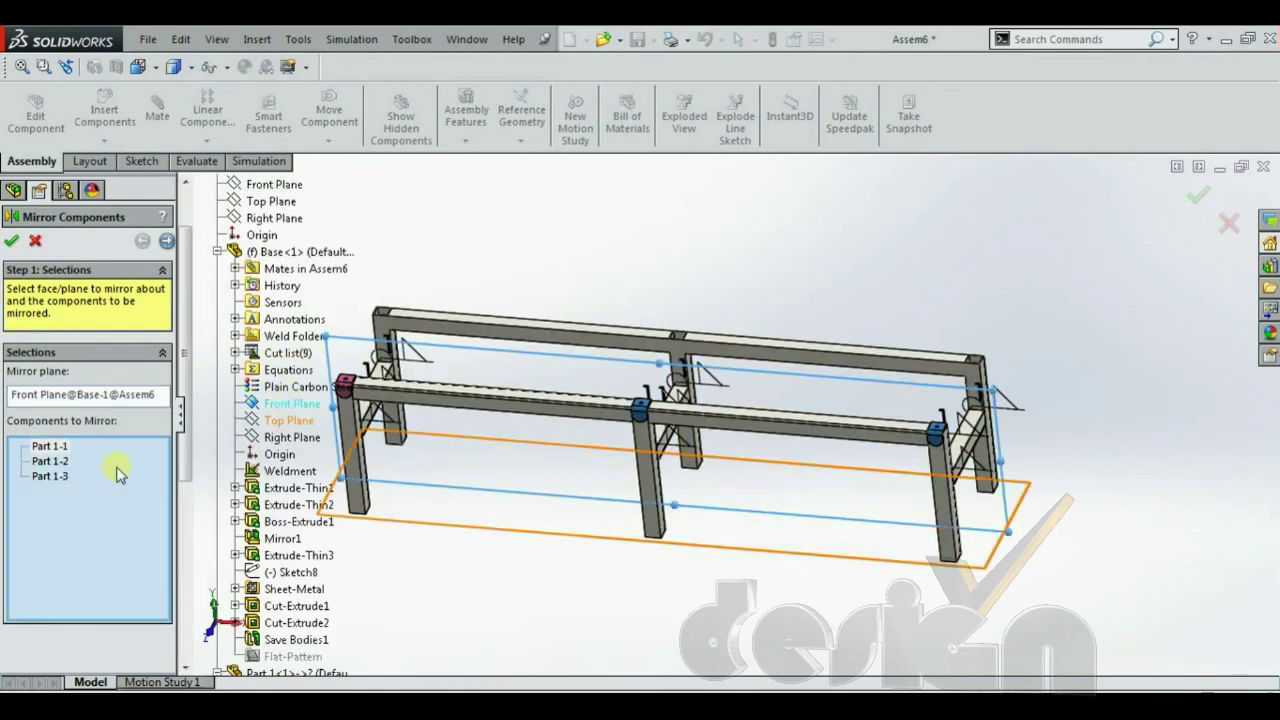
left_click(217, 252)
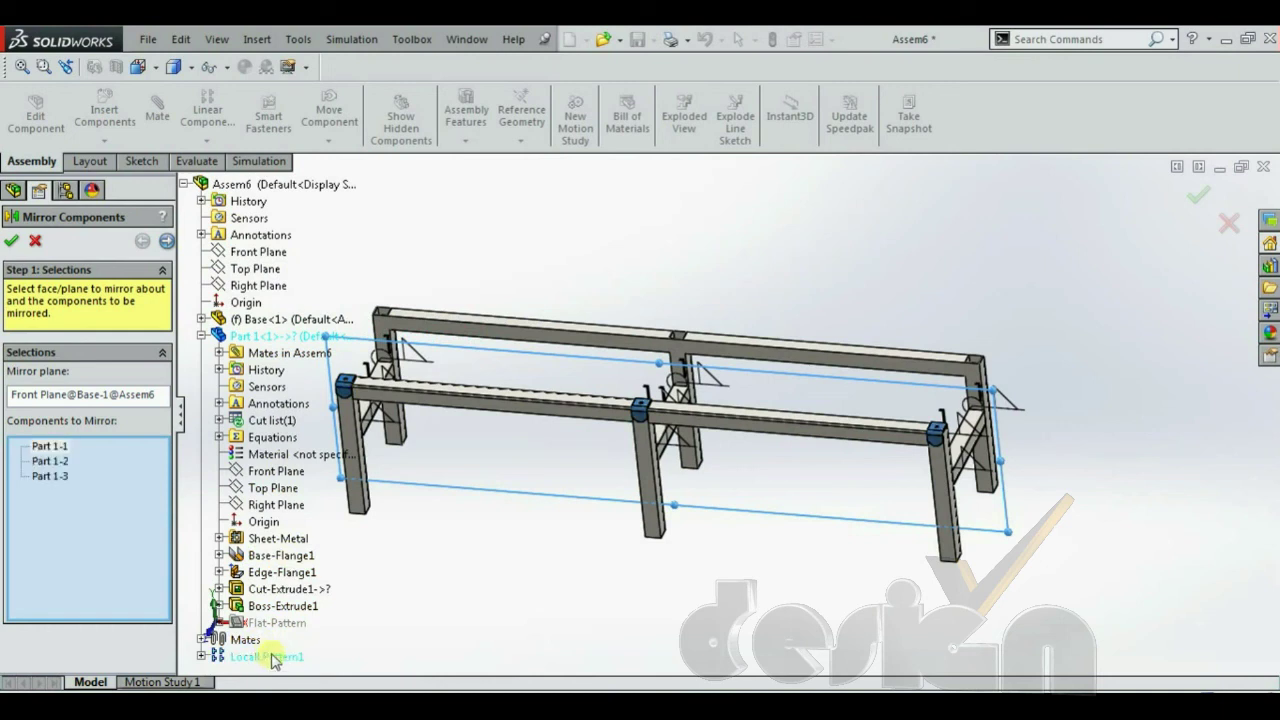
left_click(12, 243)
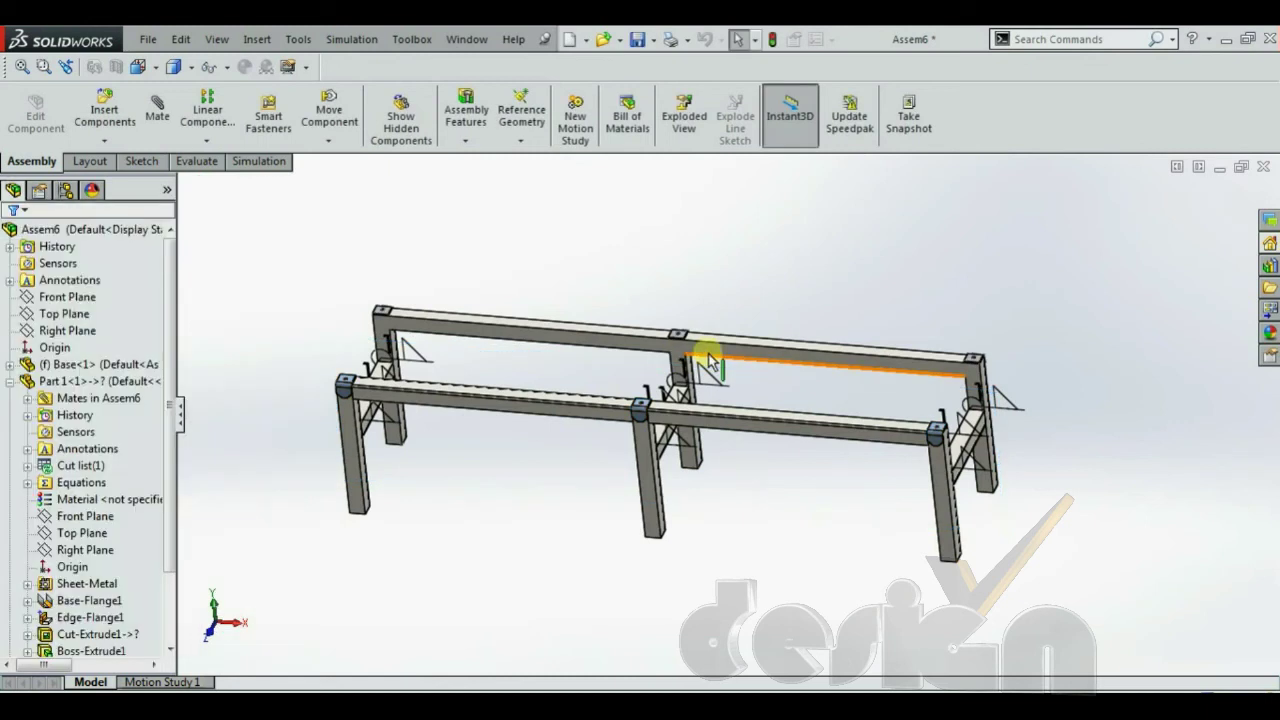
scroll(398, 400, "down", 8)
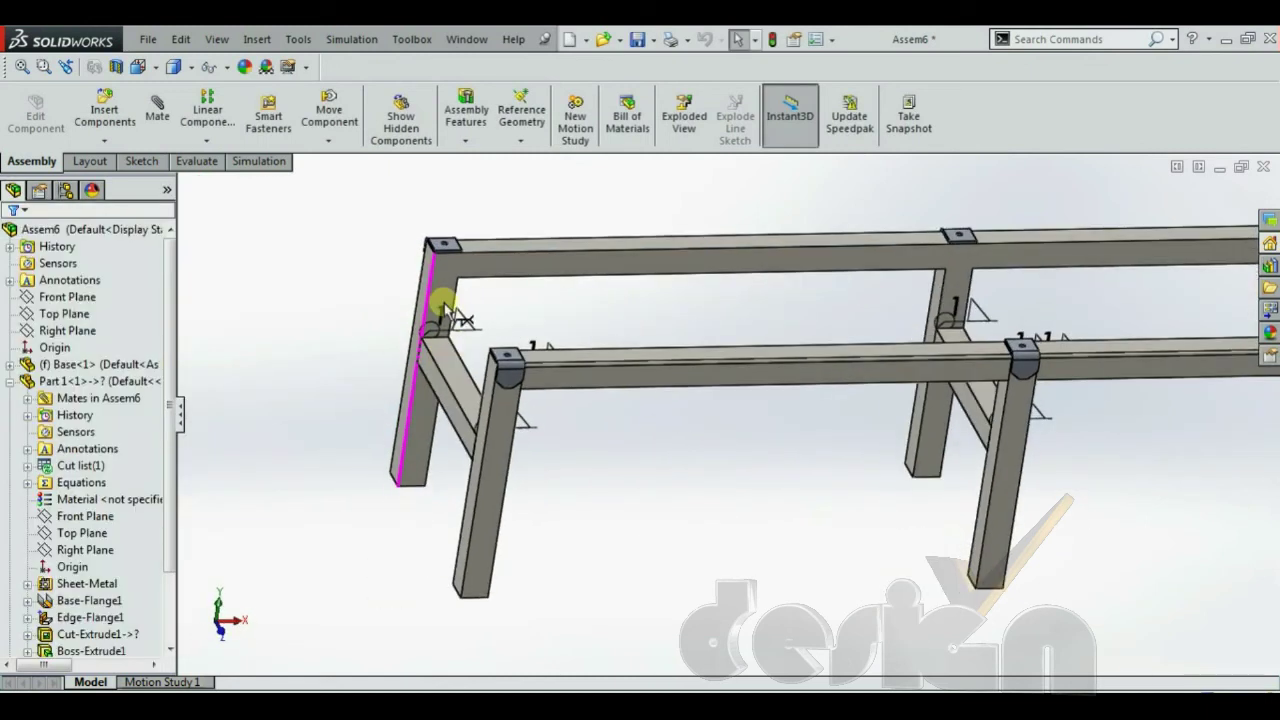
scroll(600, 385, "up", 10)
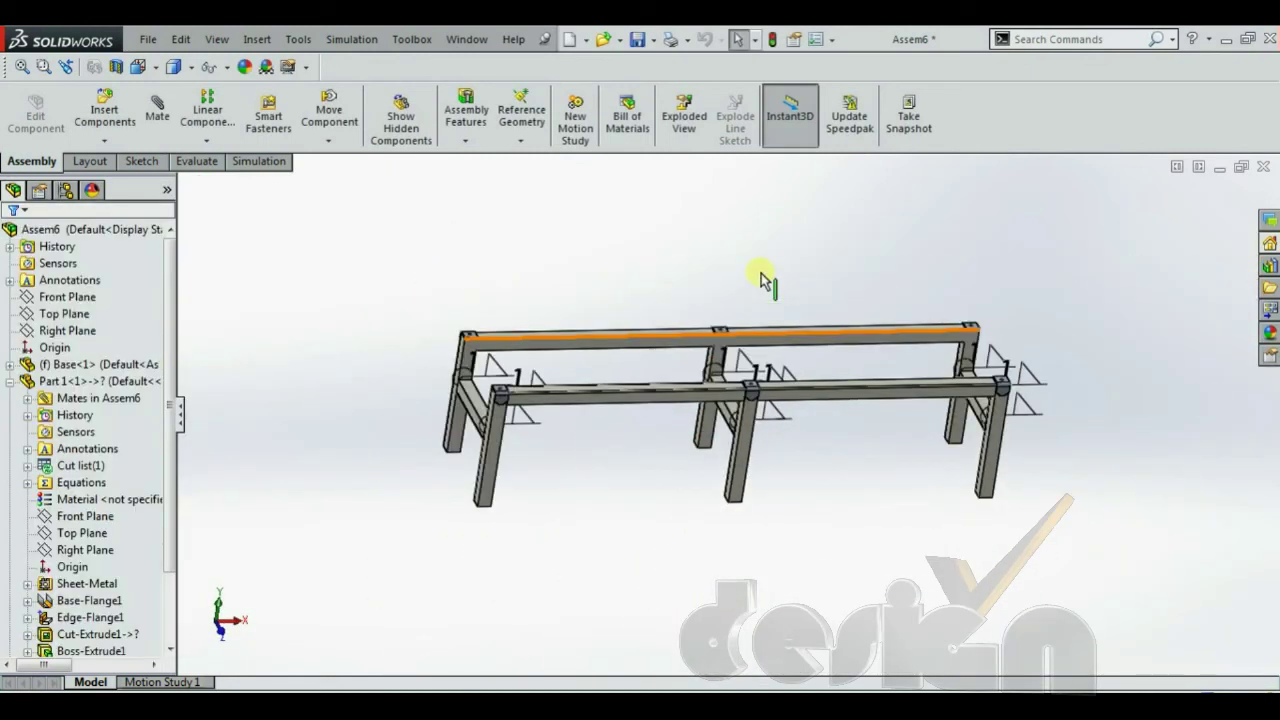
middle_click_drag(903, 409, 830, 450)
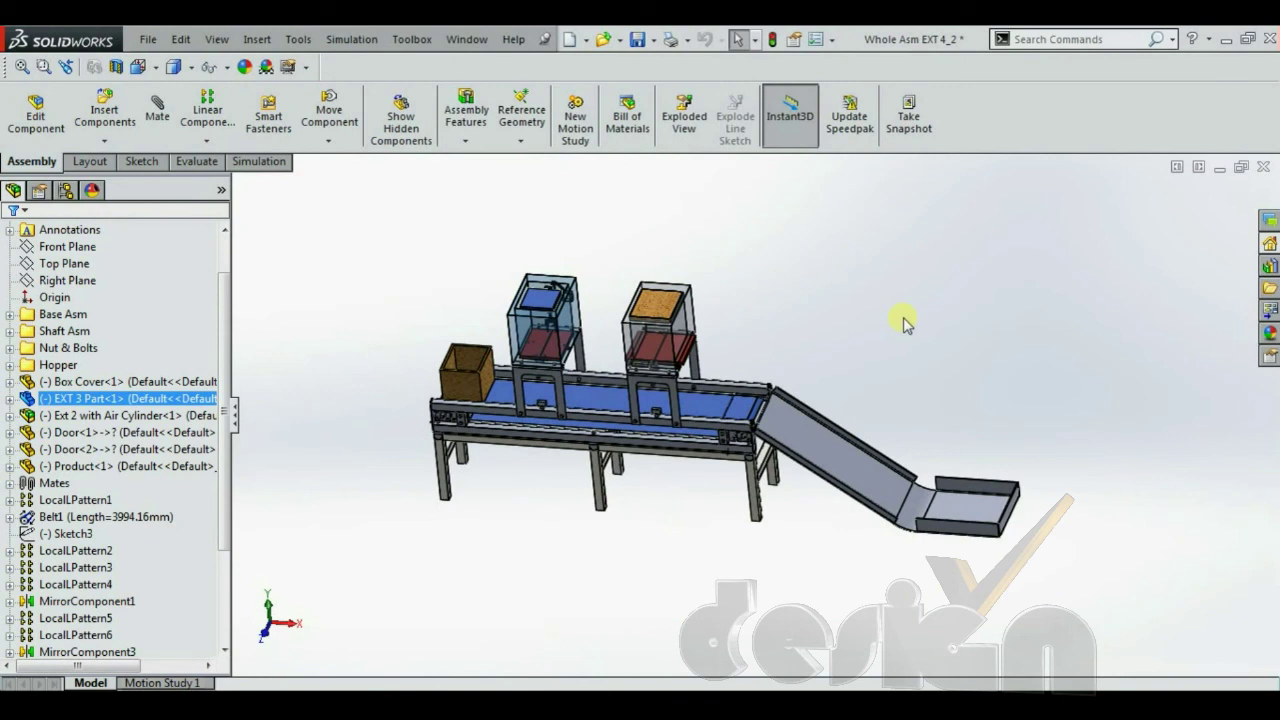
Examine the complete conveyor assembly from several sides, including the belt, the two hoppers and the hopper doors from below.
scroll(567, 428, "down", 2)
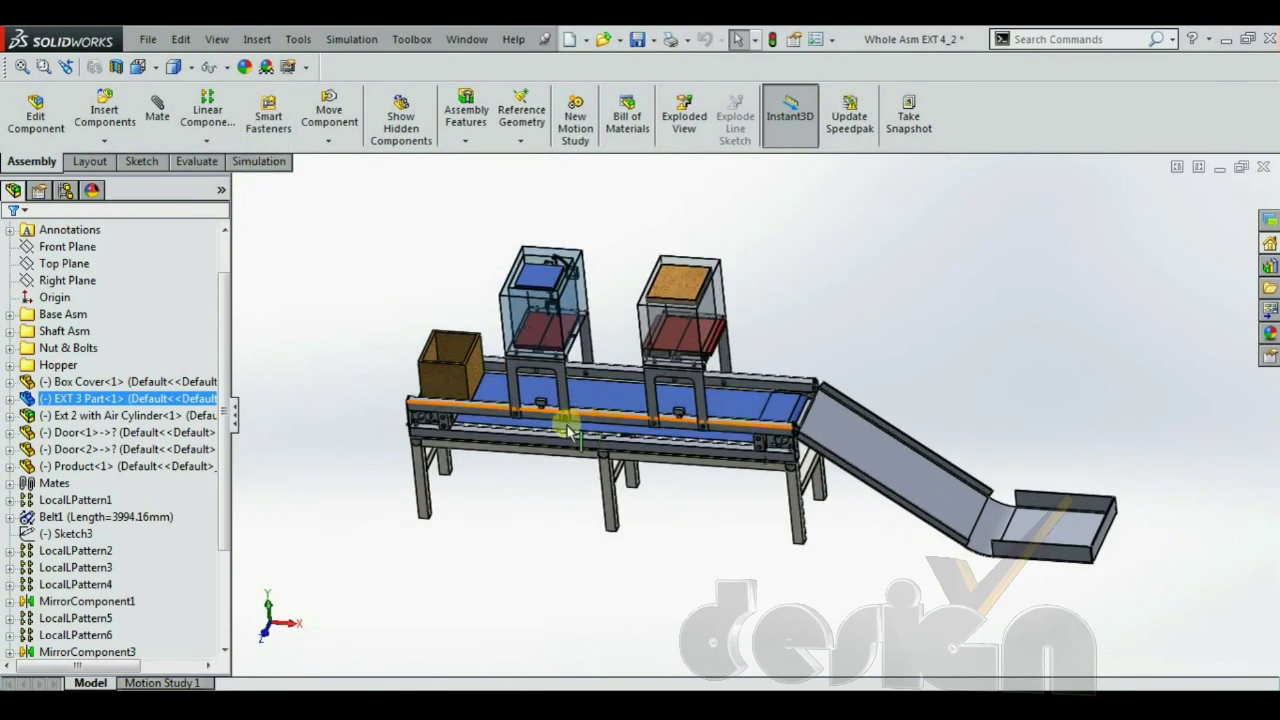
scroll(567, 428, "down", 2)
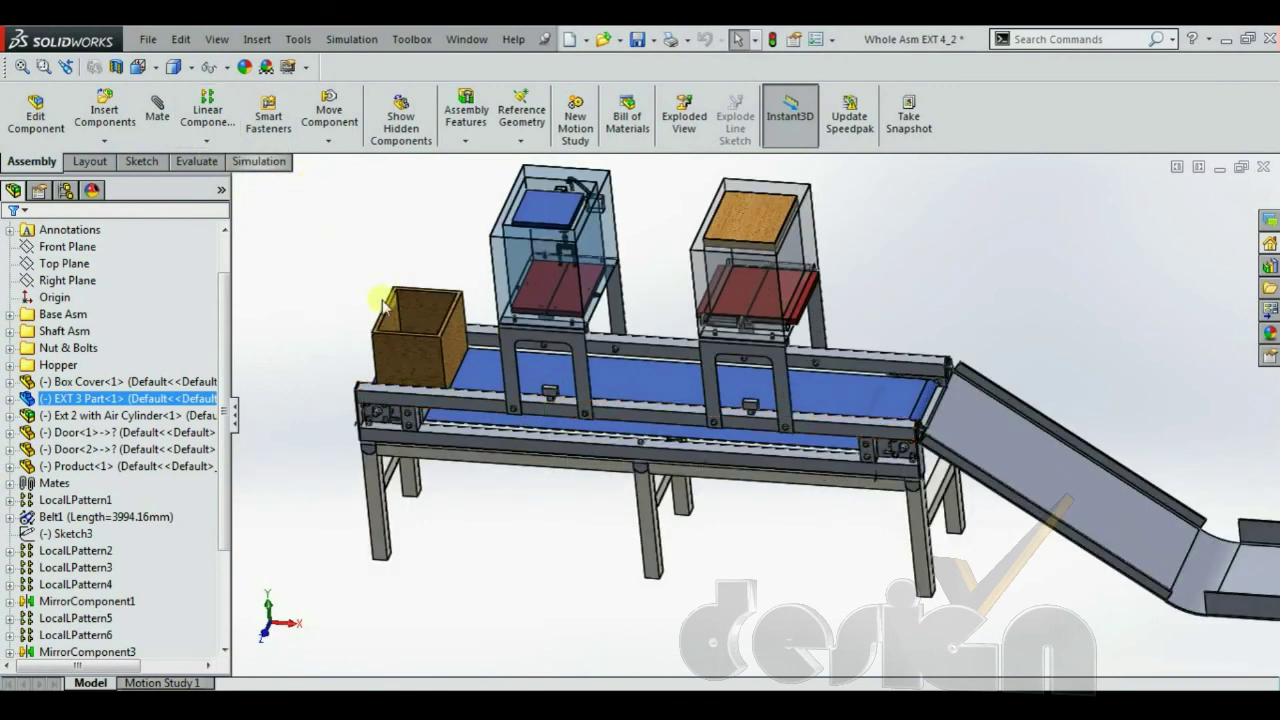
middle_click_drag(551, 500, 585, 523)
scroll(731, 366, "up", 2)
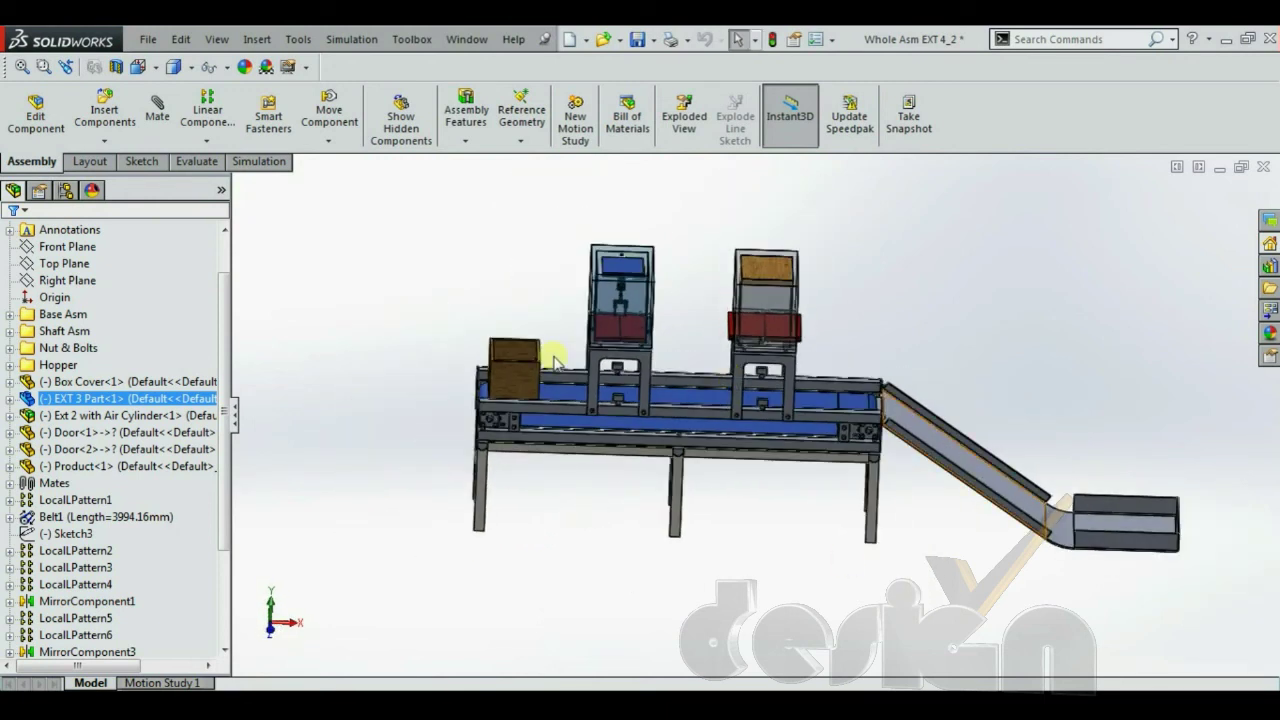
middle_click_drag(986, 434, 718, 400)
middle_click_drag(705, 352, 678, 348)
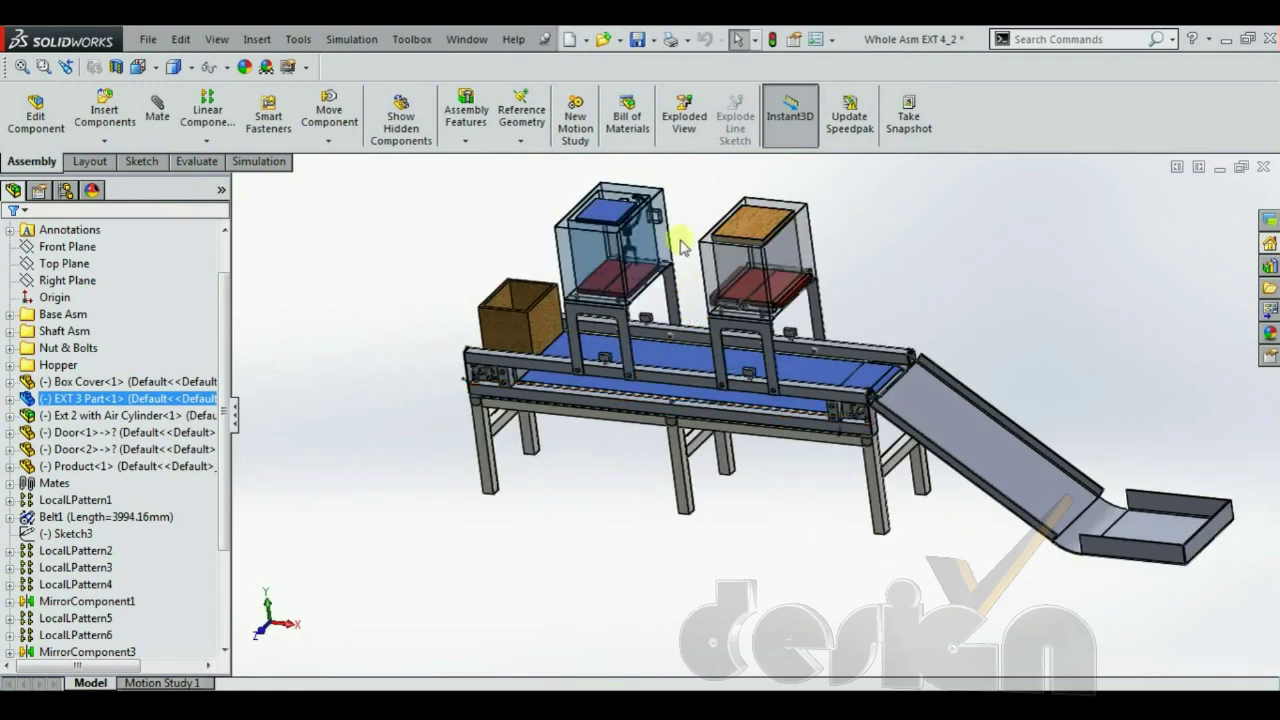
scroll(660, 262, "down", 5)
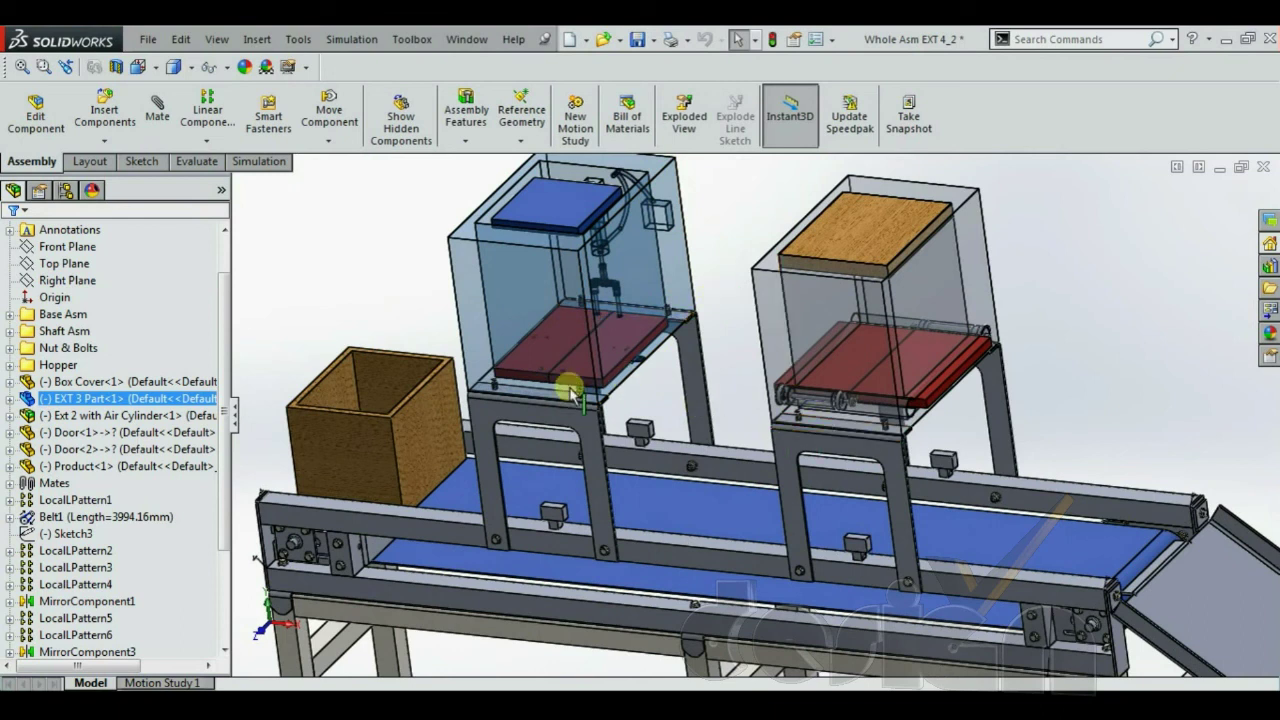
scroll(680, 390, "down", 2)
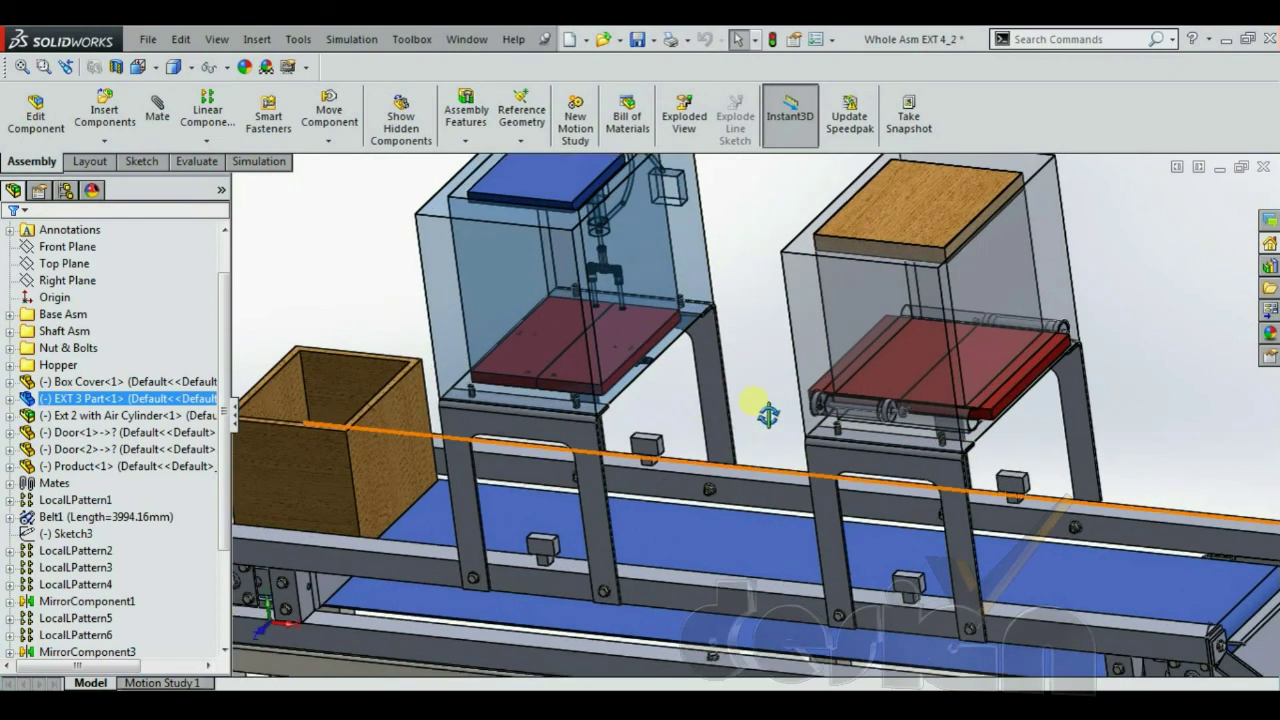
middle_click_drag(766, 406, 629, 357)
scroll(577, 358, "down", 2)
scroll(577, 358, "down", 4)
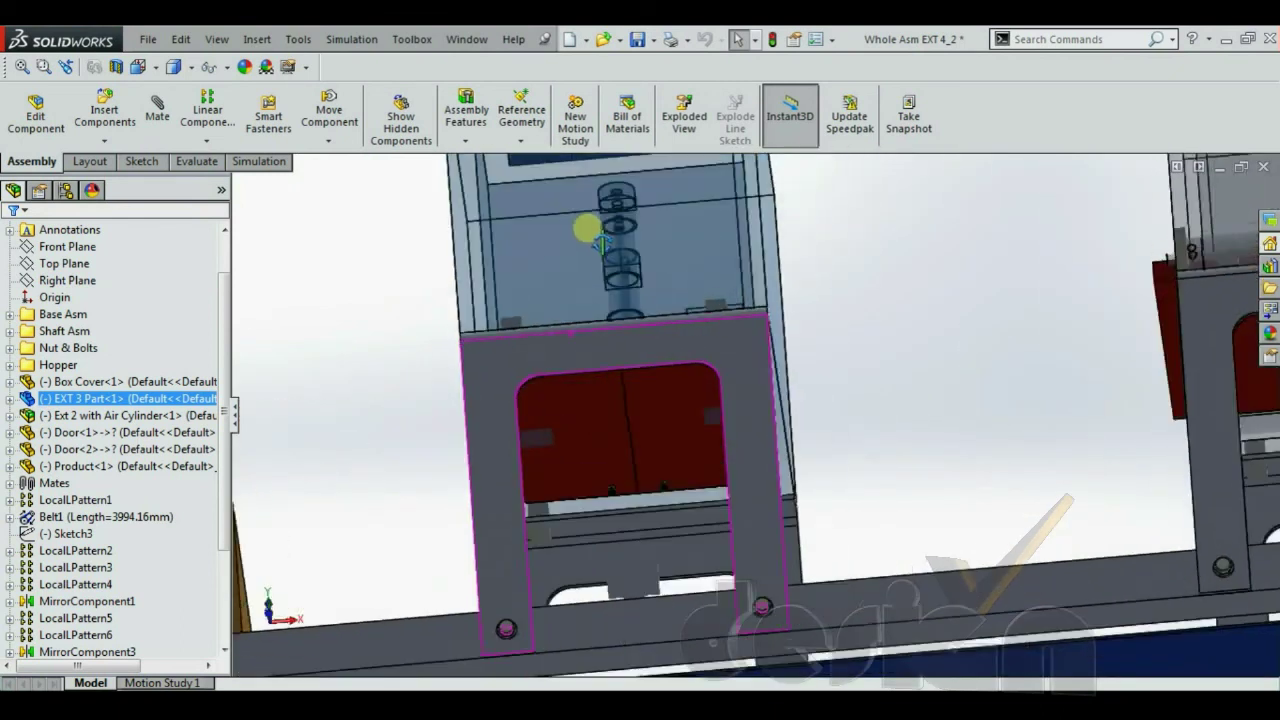
scroll(512, 370, "down", 2)
scroll(577, 423, "down", 1)
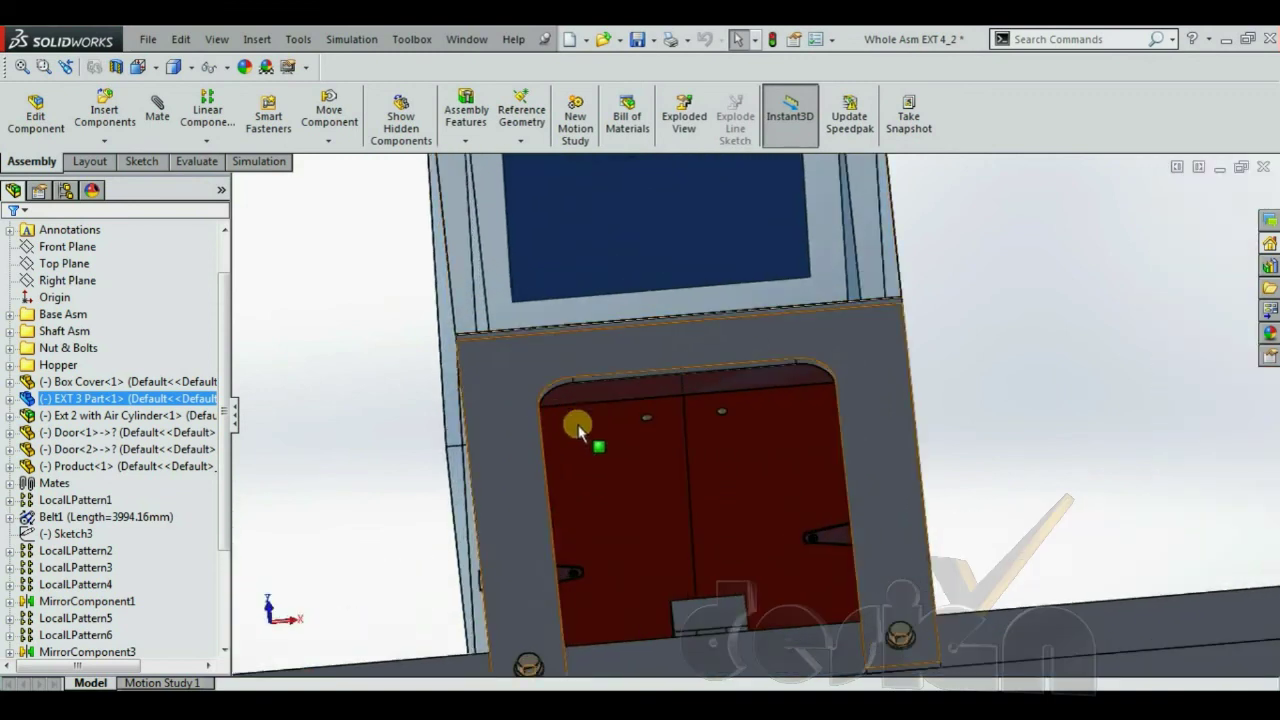
scroll(628, 543, "down", 2)
scroll(628, 543, "up", 5)
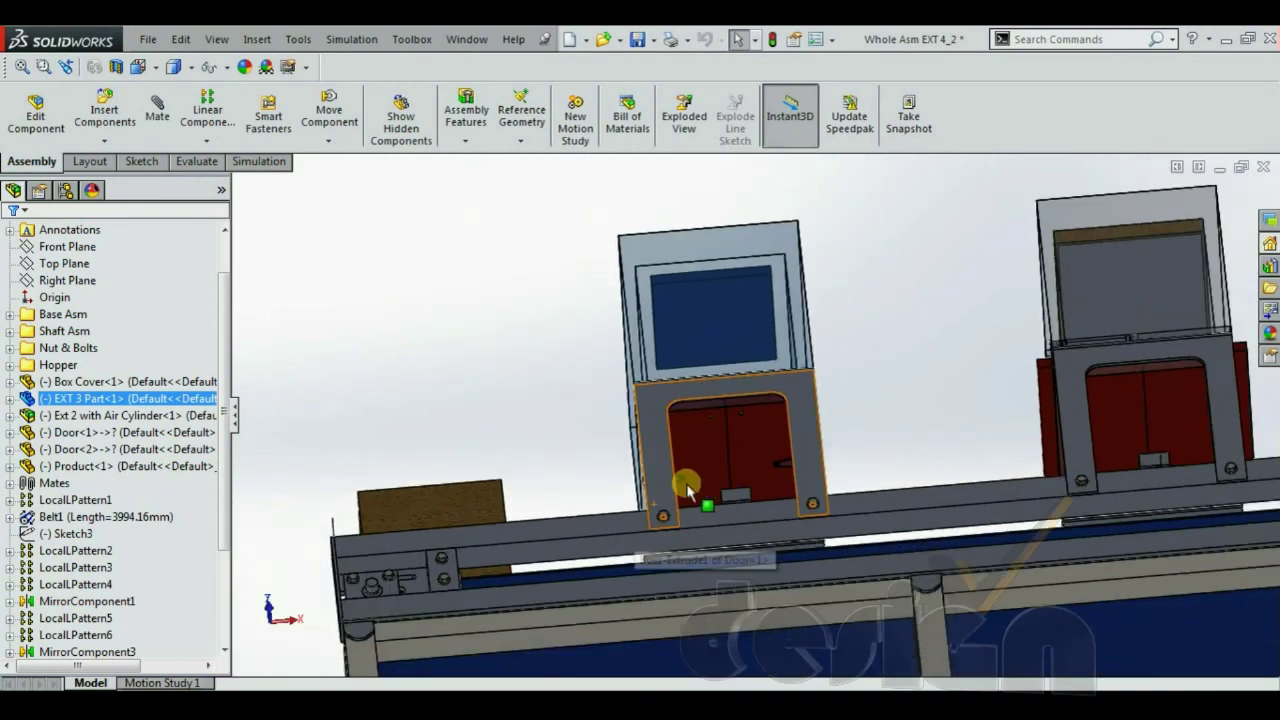
middle_click_drag(766, 394, 794, 564)
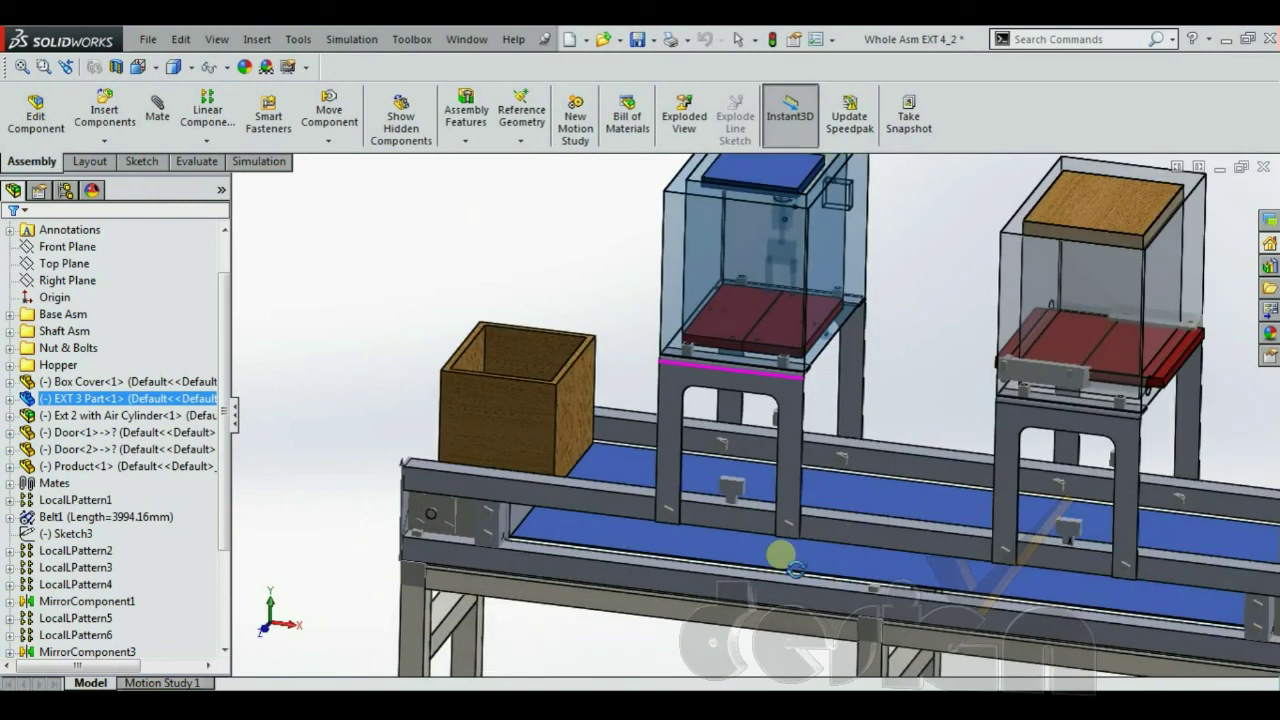
scroll(794, 564, "up", 2)
scroll(795, 572, "up", 3)
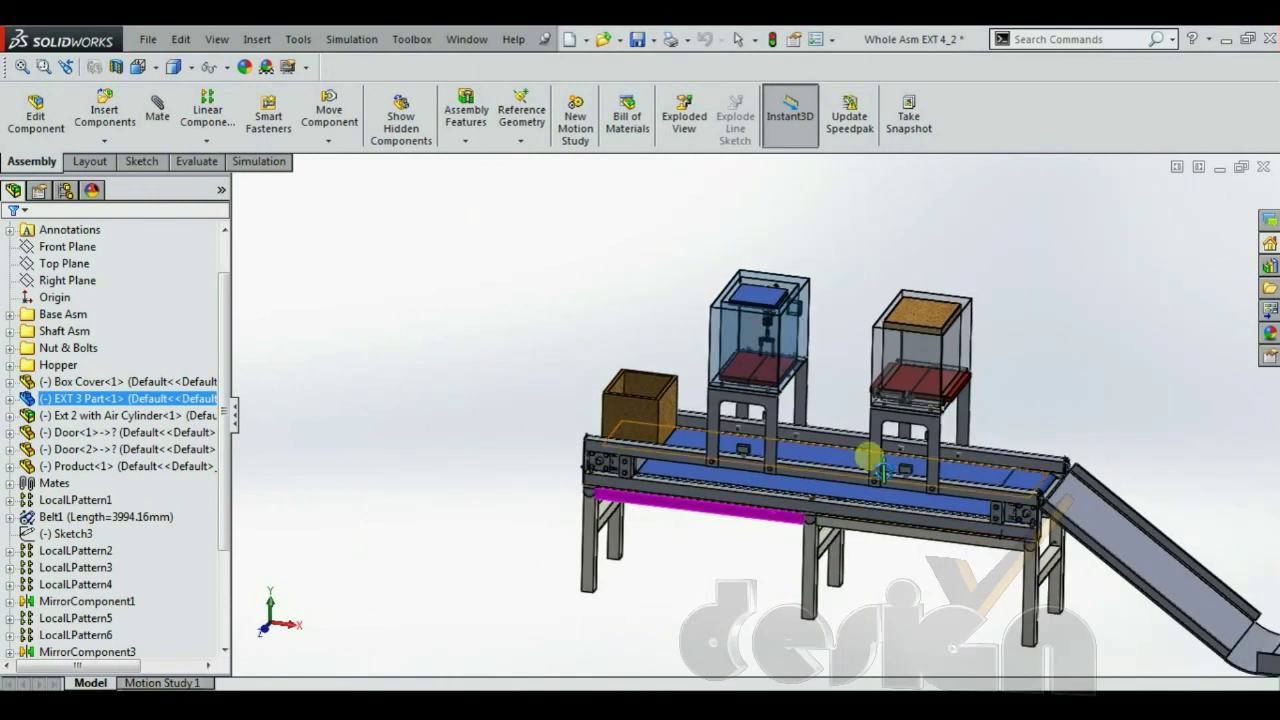
scroll(1078, 400, "up", 4)
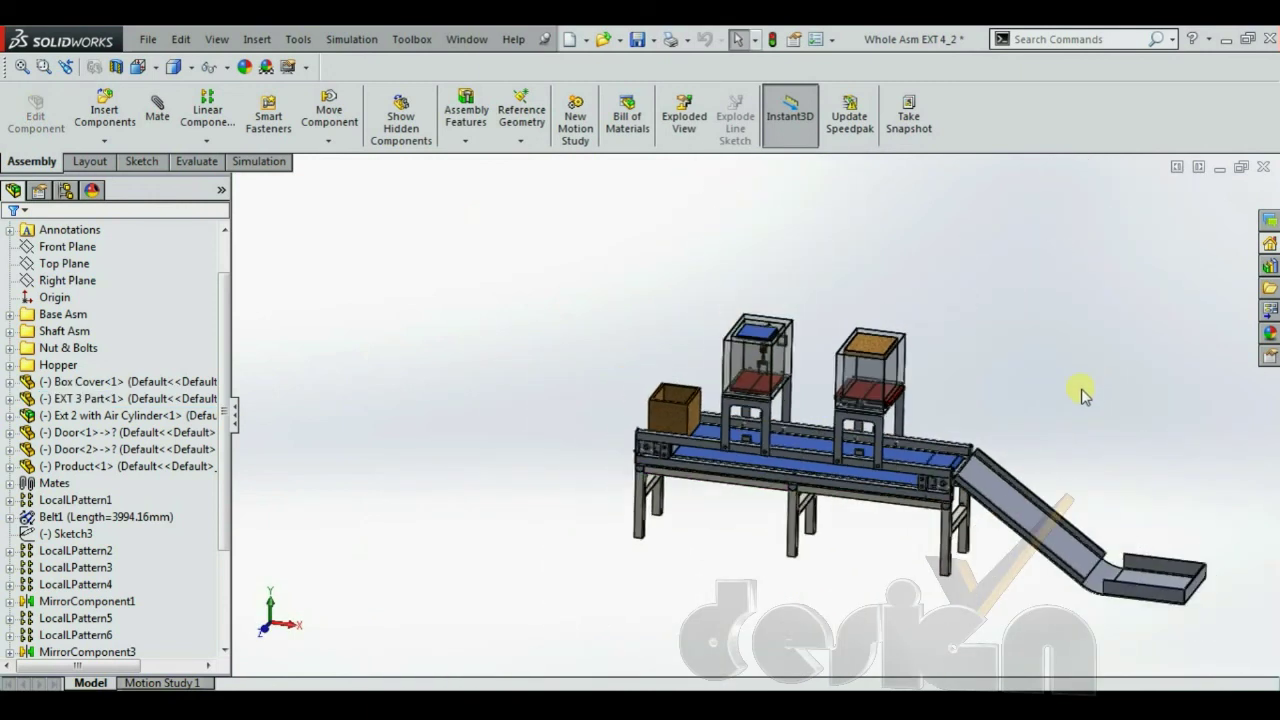
scroll(1042, 552, "down", 2)
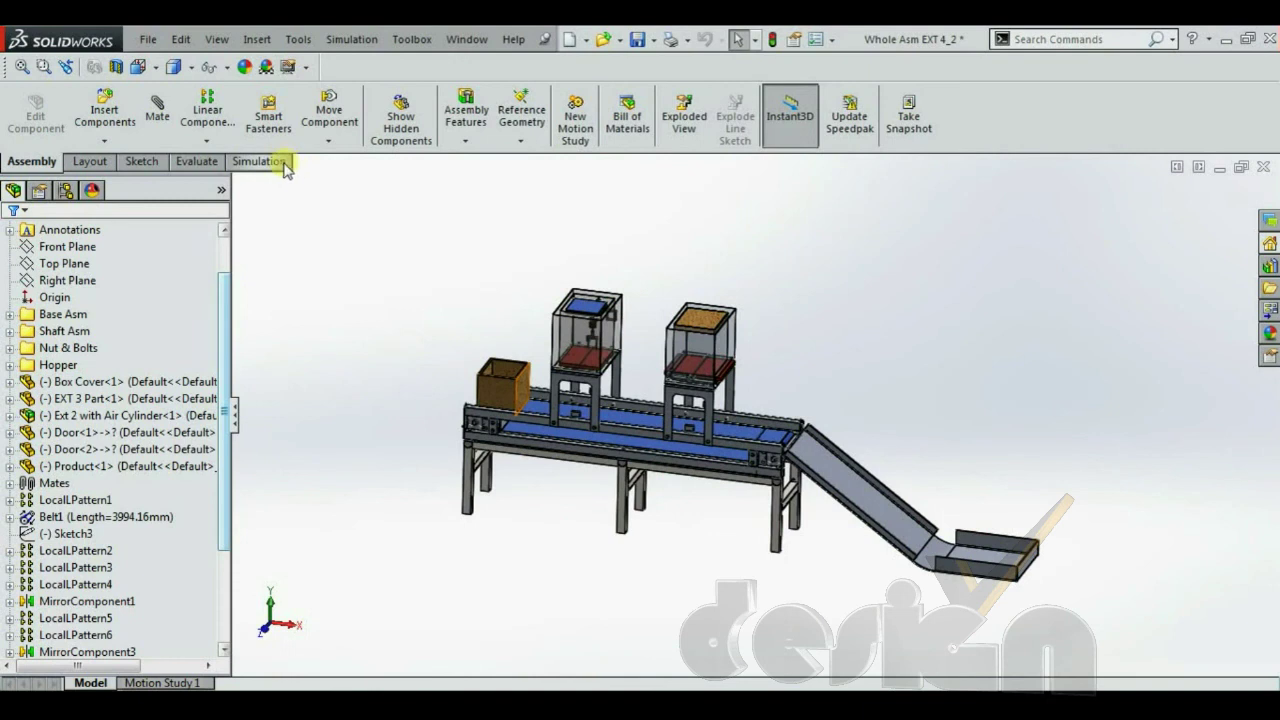
Evaluate the mass properties of the whole assembly and check its mass and volume.
left_click(218, 162)
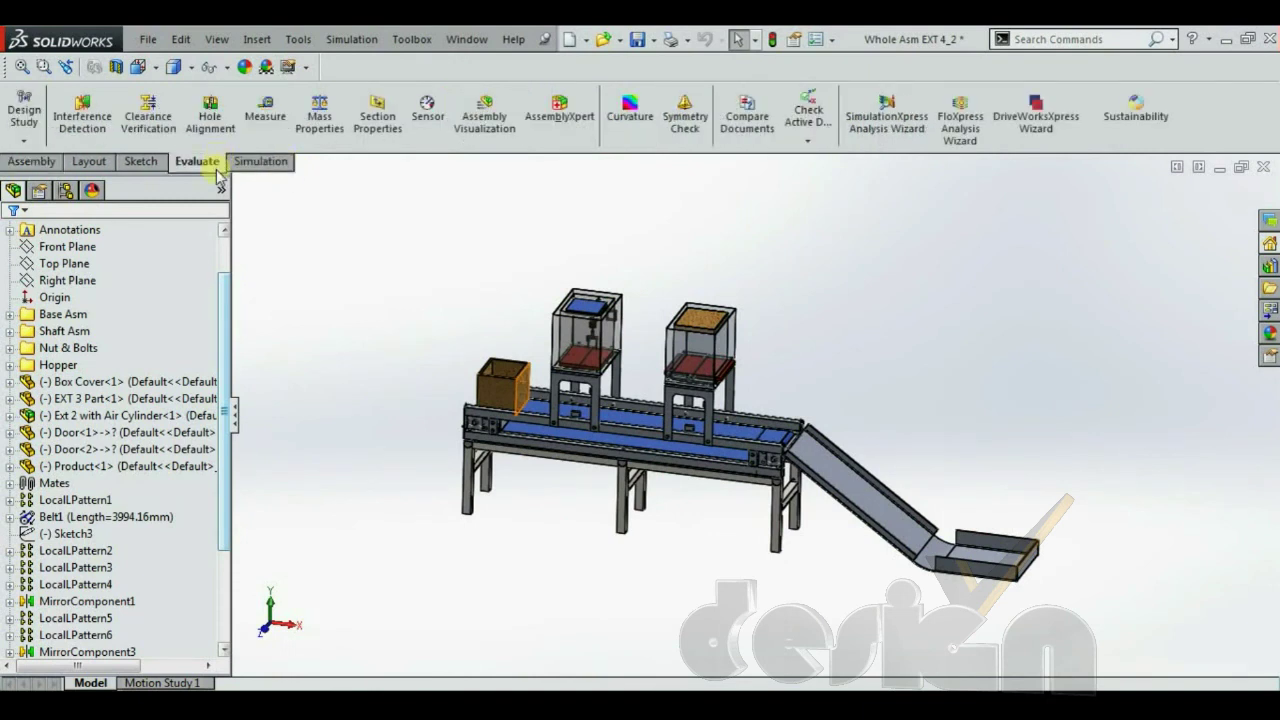
left_click(336, 136)
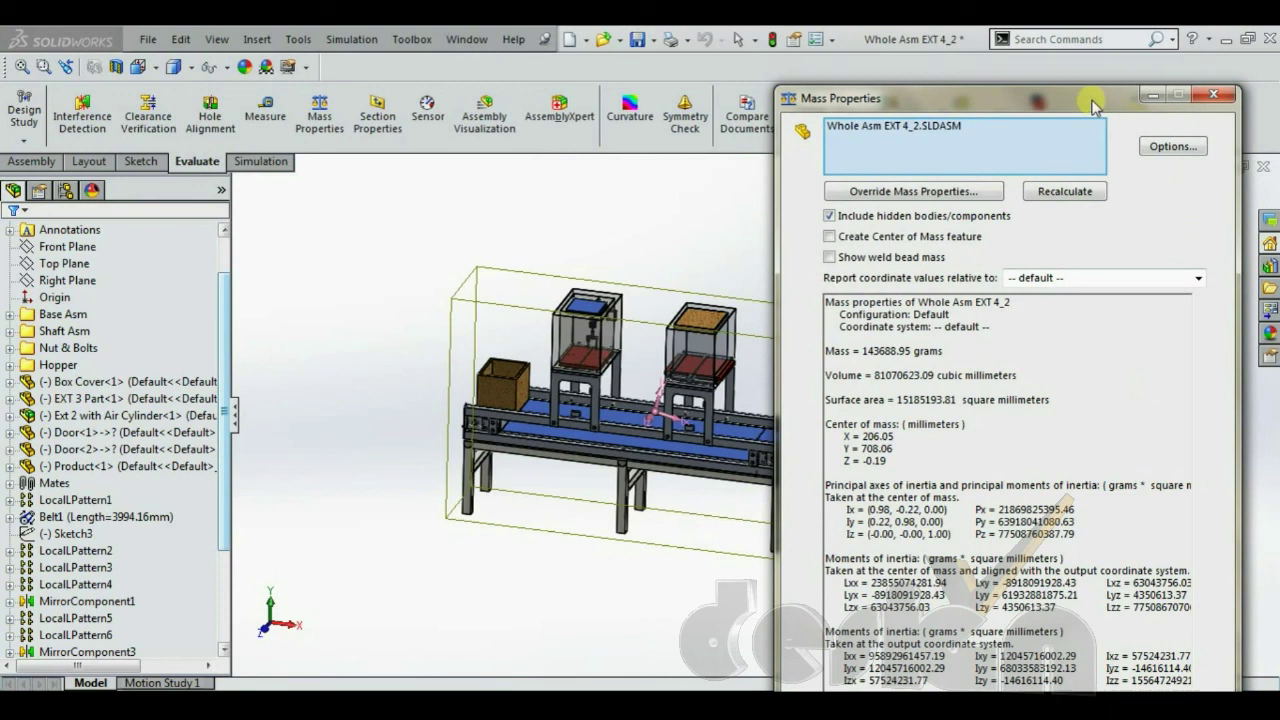
left_click_drag(1090, 98, 1084, 52)
left_click_drag(826, 304, 938, 305)
left_click_drag(820, 329, 833, 329)
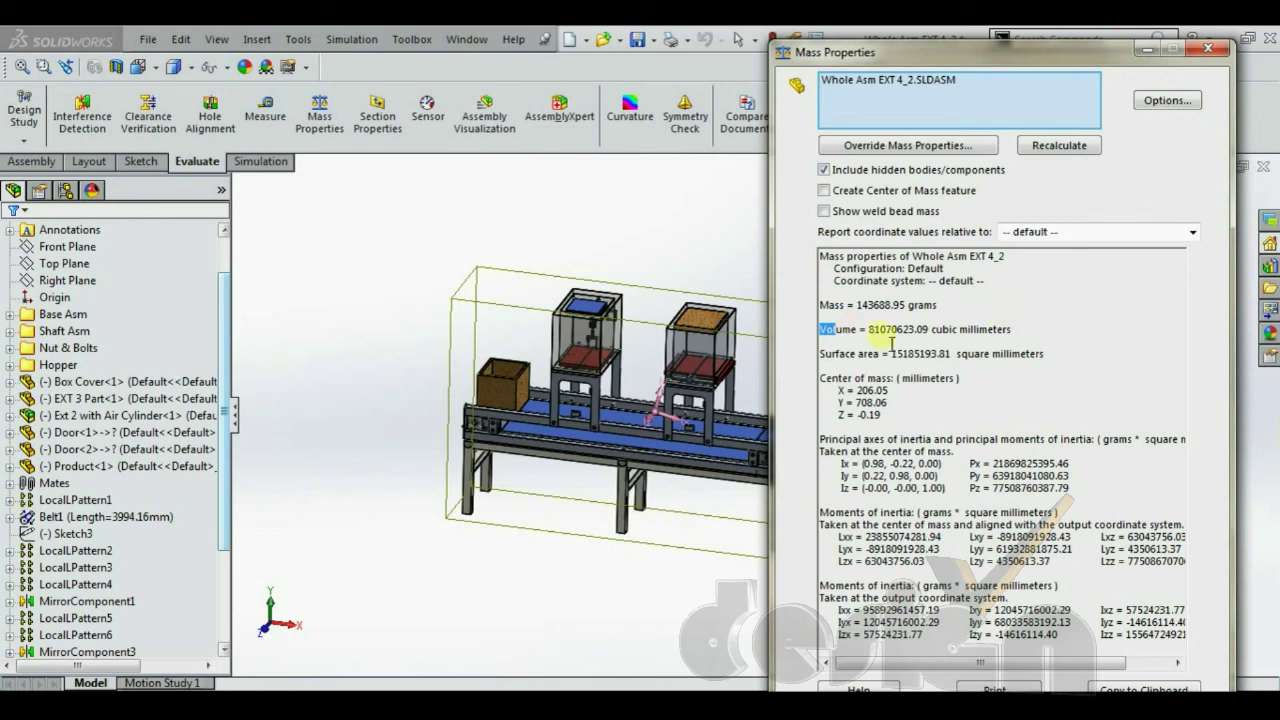
left_click(1208, 48)
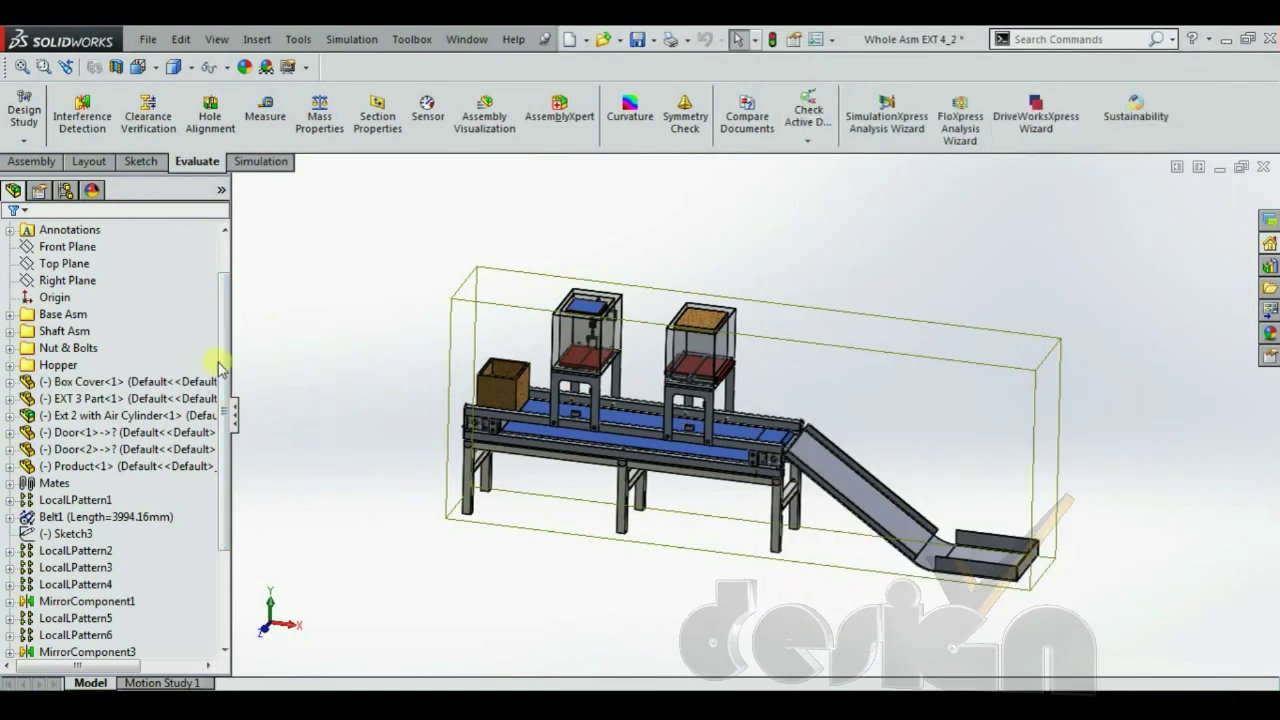
Assign the Alloy Steel material to the Box Cover component.
scroll(214, 349, "up", 1)
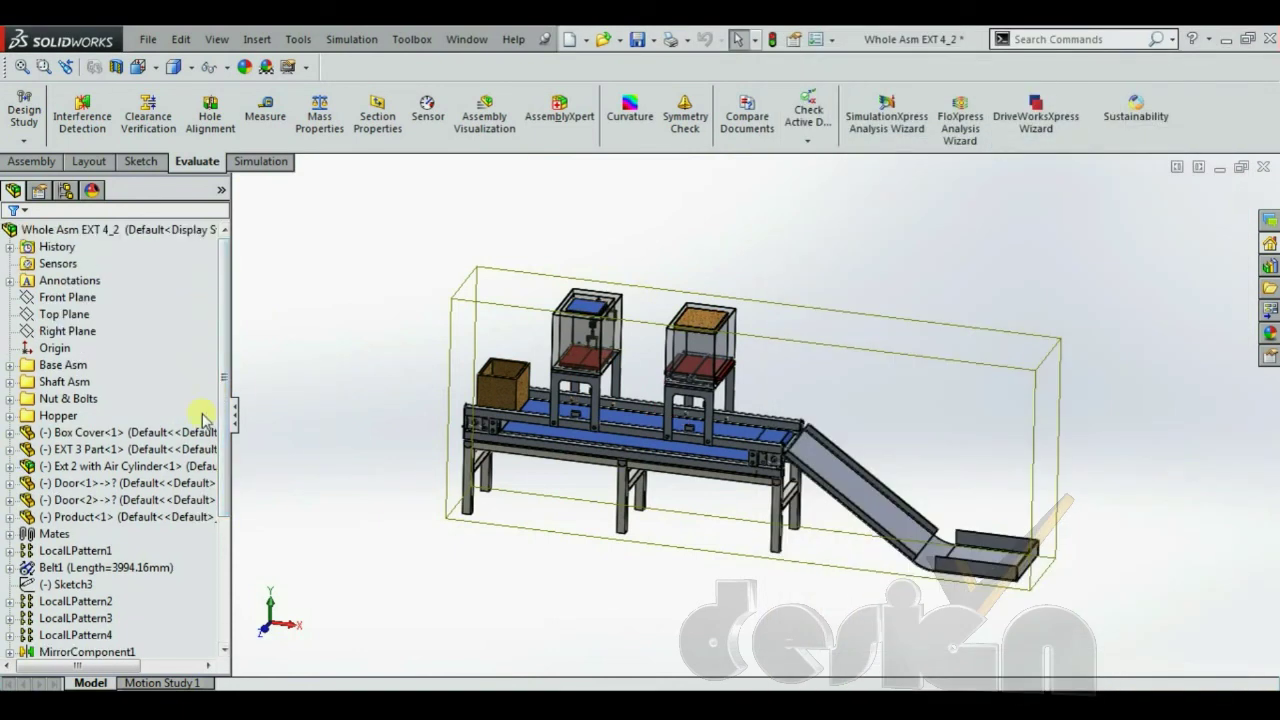
left_click(9, 432)
left_click(76, 483)
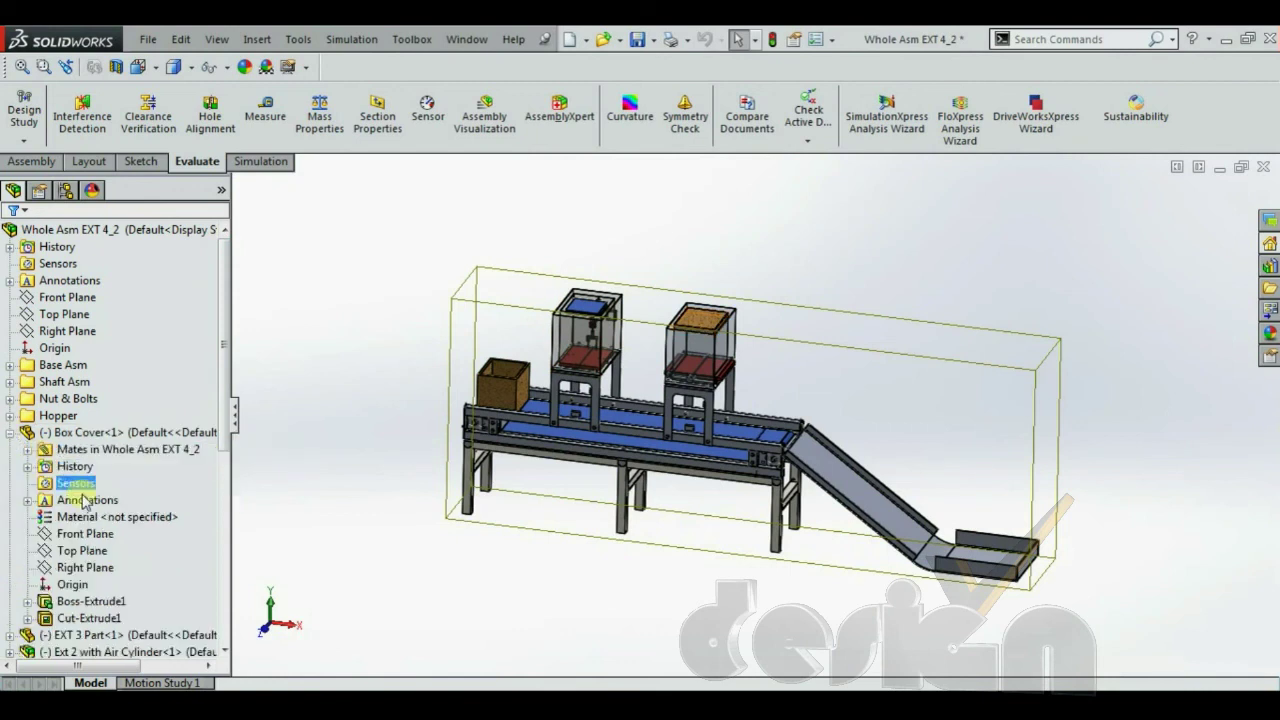
left_click(107, 516)
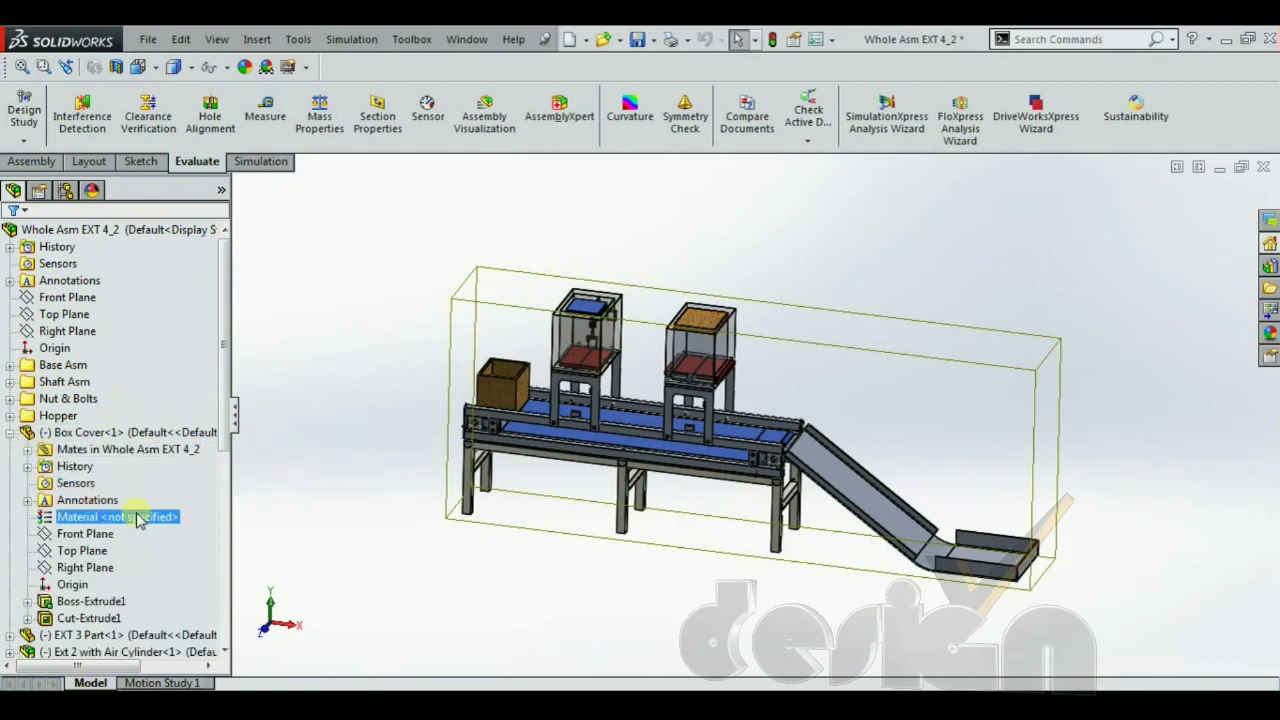
right_click(139, 518)
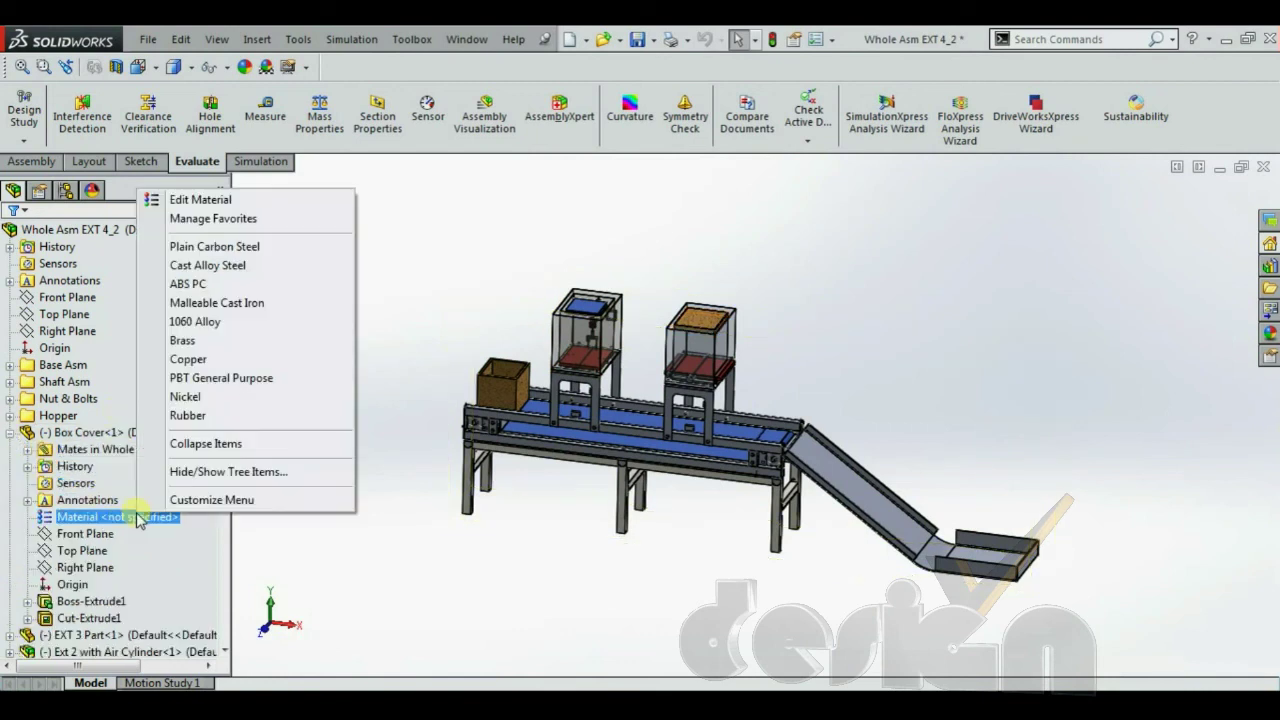
left_click(251, 198)
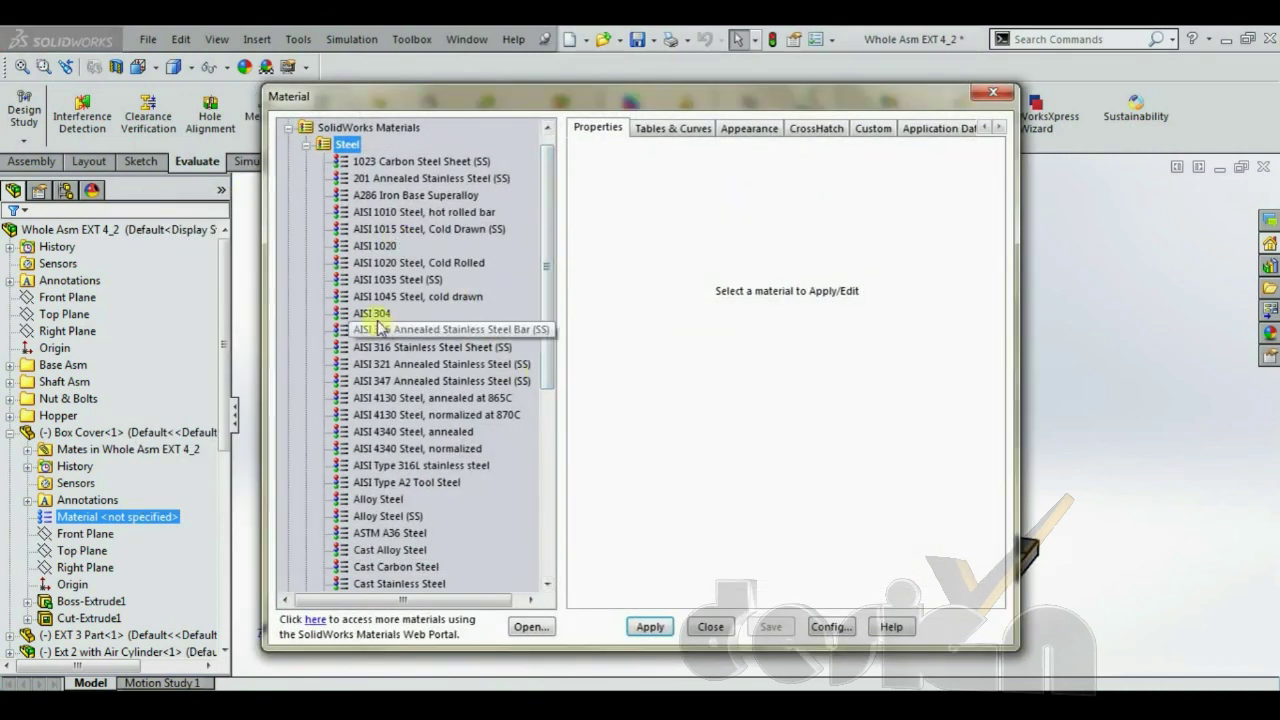
left_click(388, 500)
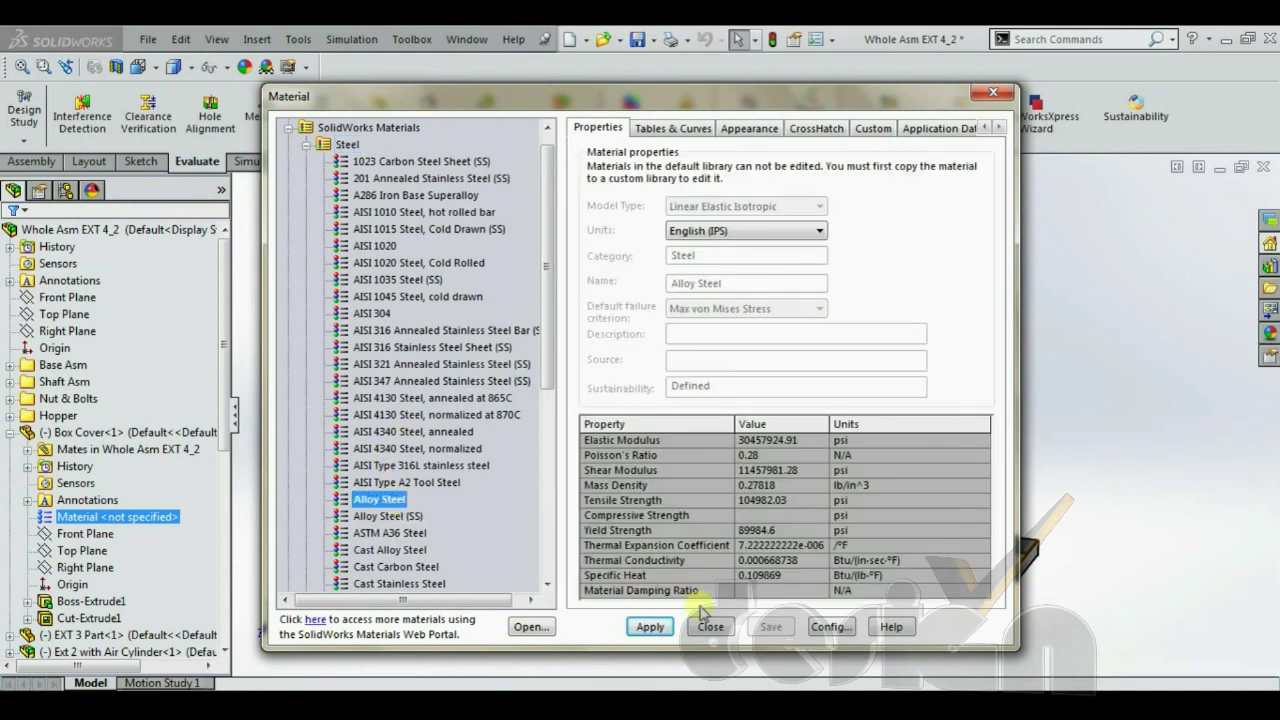
left_click(650, 627)
left_click(710, 628)
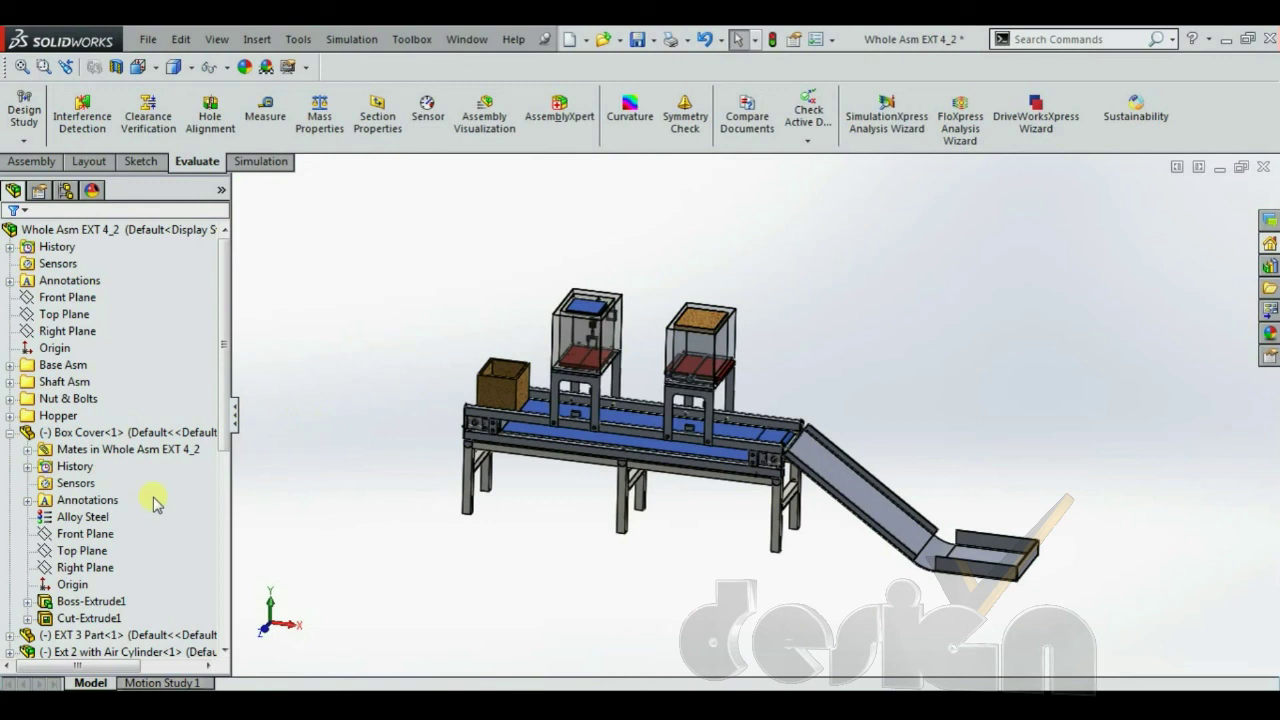
middle_click_drag(505, 585, 508, 597)
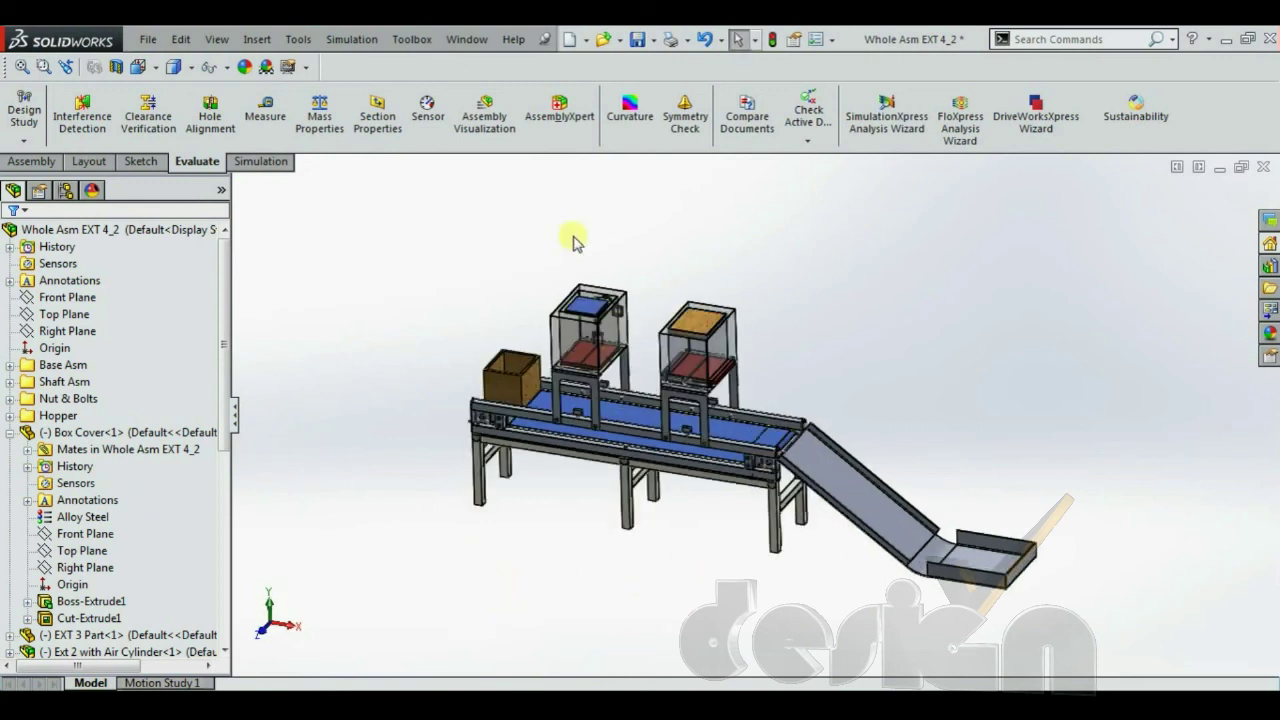